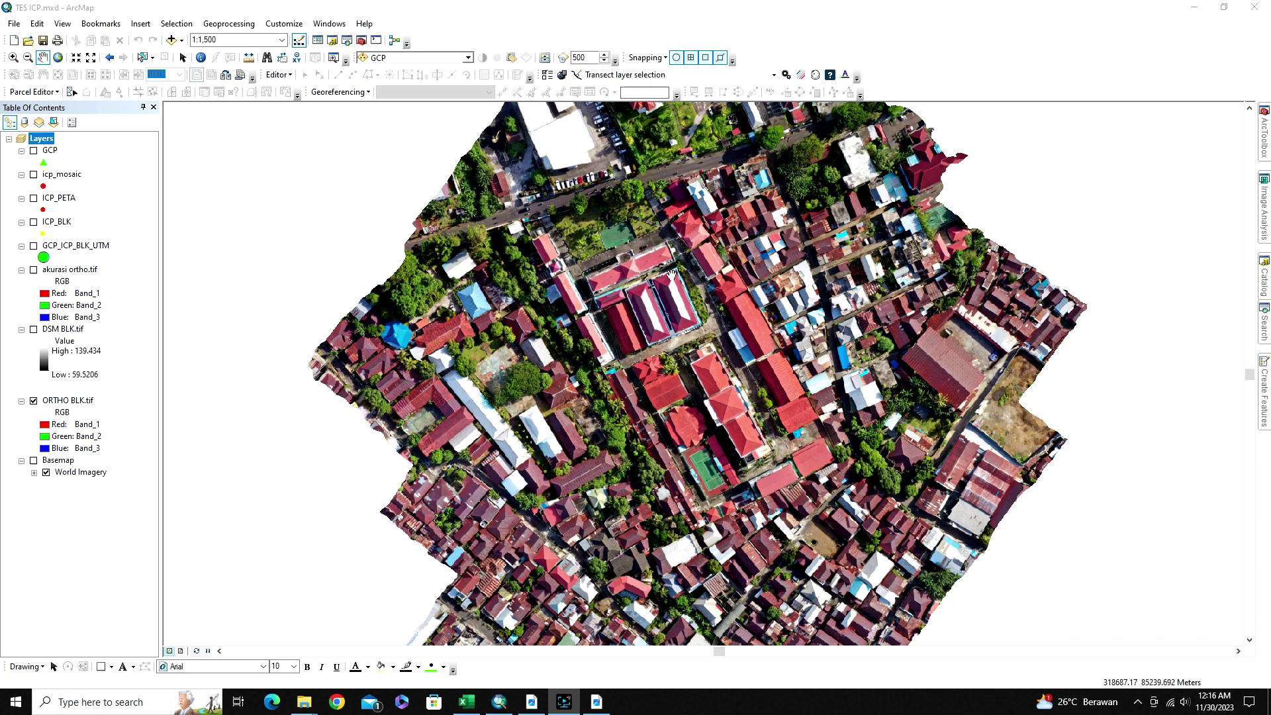
Display the ICP_BLK check point layer over the orthophoto and examine where its points lie at 1:800 scale
{"action": "scroll", "coordinate": [652, 284], "scroll_direction": "up", "scroll_amount": 1}
{"action": "scroll", "coordinate": [653, 285], "scroll_direction": "down", "scroll_amount": 2}
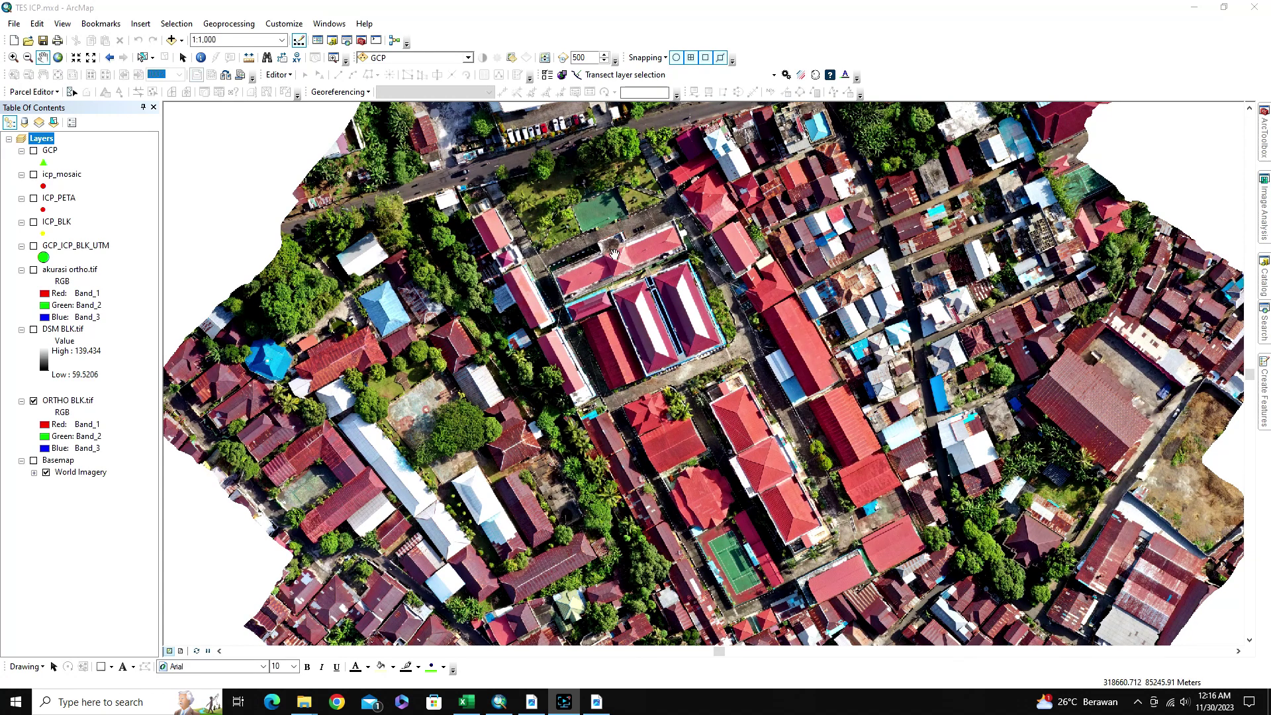
{"action": "scroll", "coordinate": [614, 254], "scroll_direction": "down", "scroll_amount": 2}
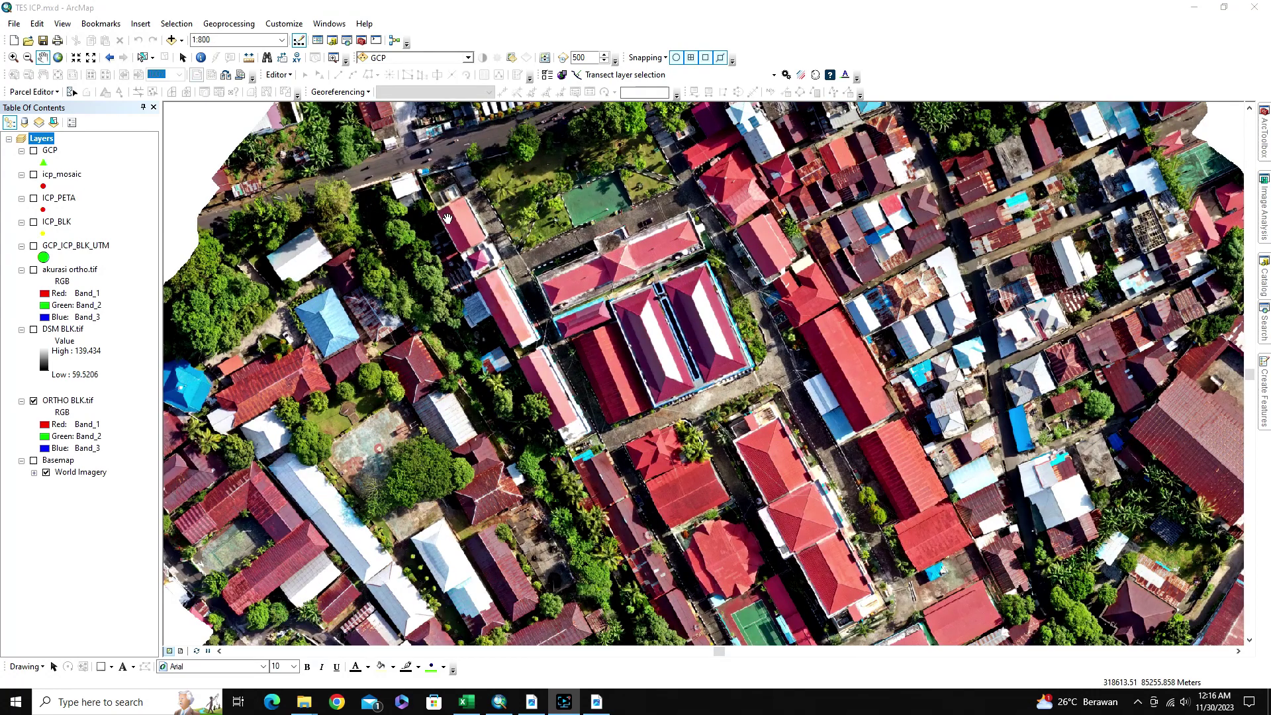
{"action": "left_click", "coordinate": [34, 223]}
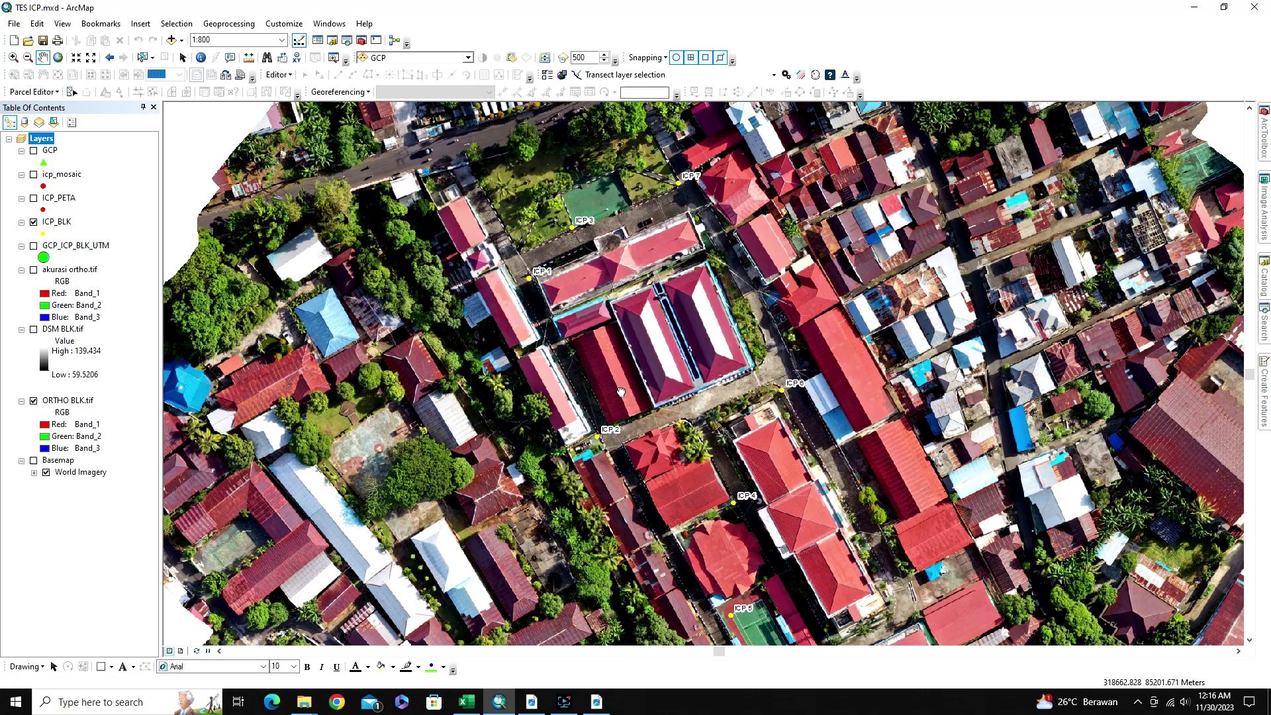
{"action": "left_click_drag", "start_coordinate": [621, 392], "coordinate": [607, 310]}
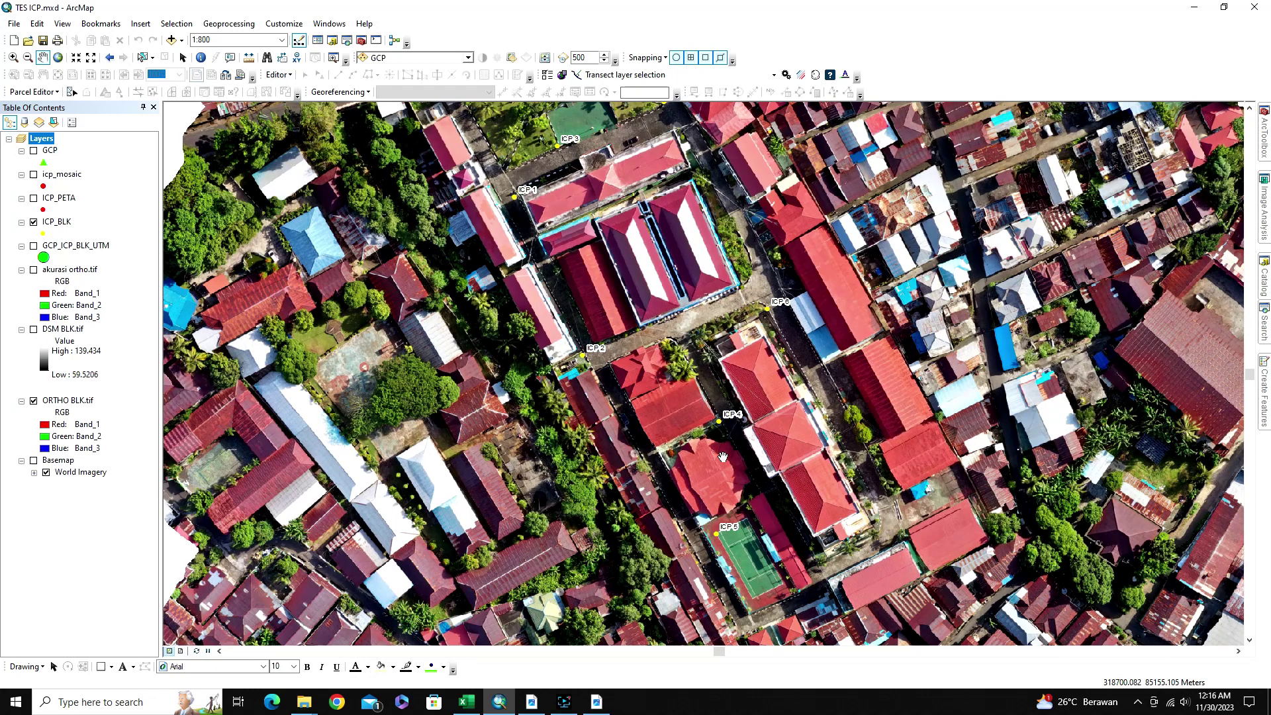
{"action": "left_click_drag", "start_coordinate": [674, 374], "coordinate": [692, 445]}
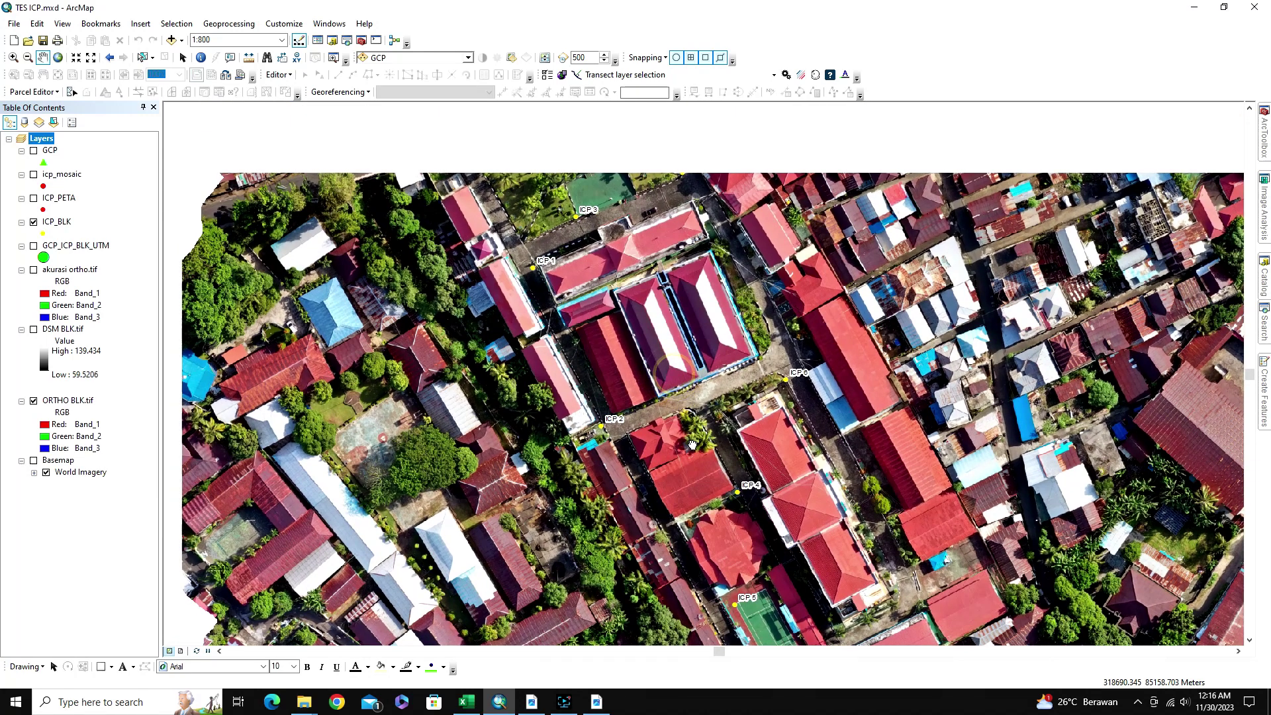
{"action": "left_click", "coordinate": [703, 491]}
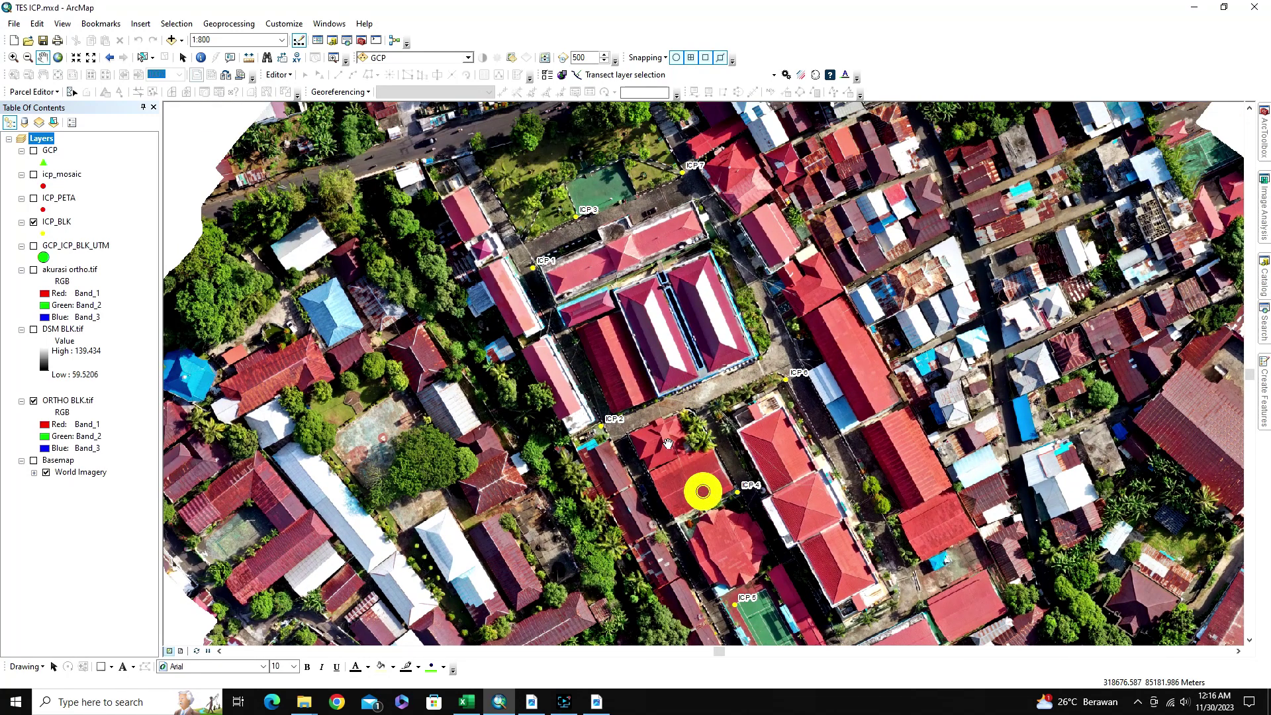
{"action": "left_click_drag", "start_coordinate": [701, 490], "coordinate": [700, 466]}
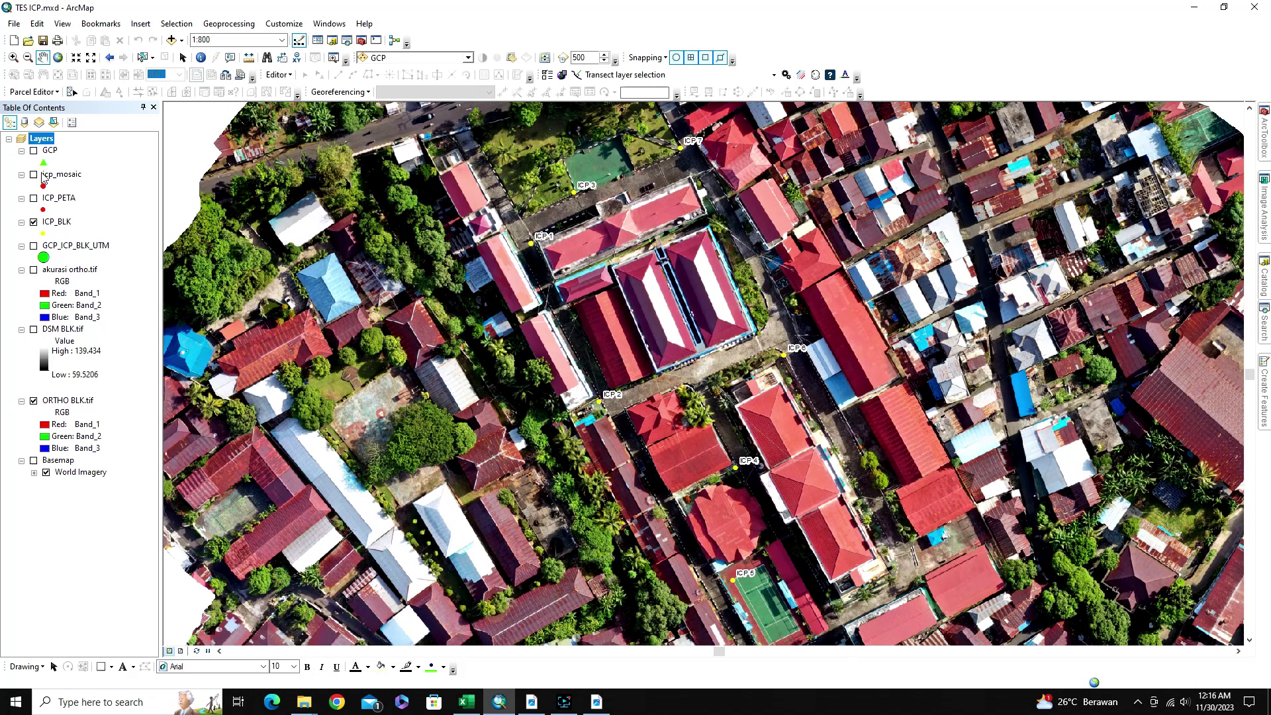
Display the GCP layer together with the check points and view their distribution at 1:1,000 scale
{"action": "left_click", "coordinate": [33, 151]}
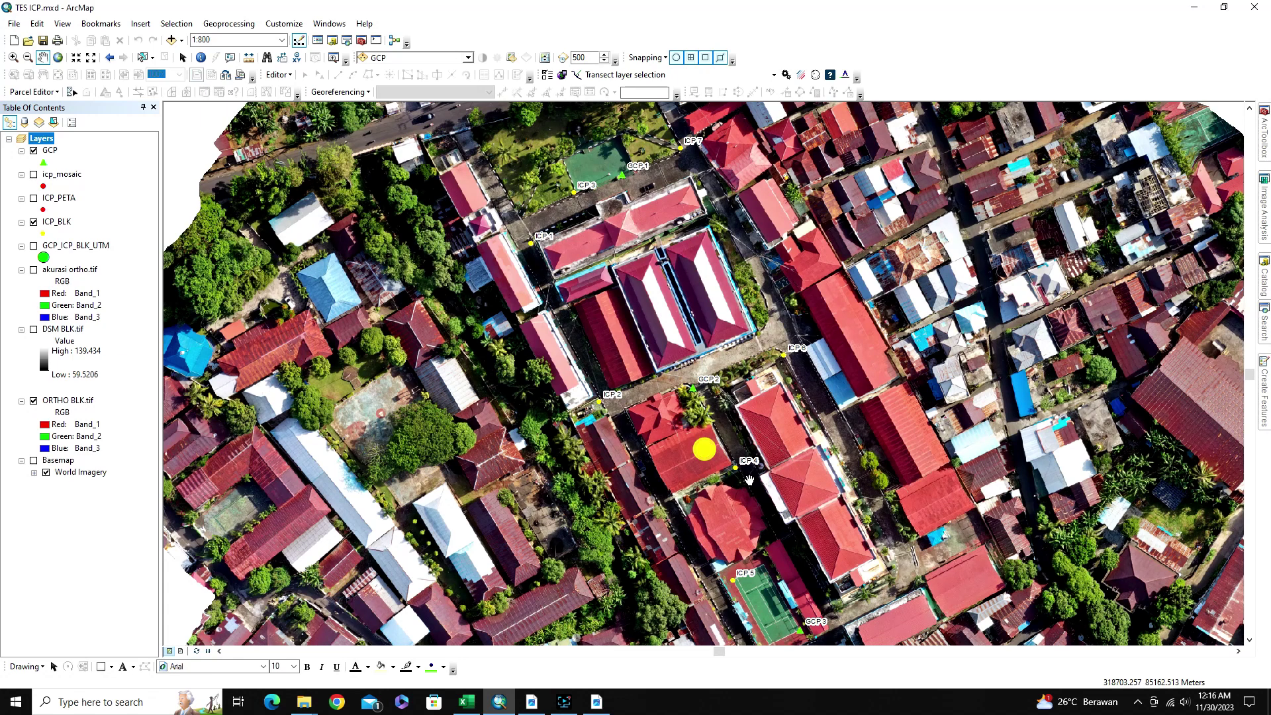
{"action": "left_click_drag", "start_coordinate": [704, 448], "coordinate": [707, 473]}
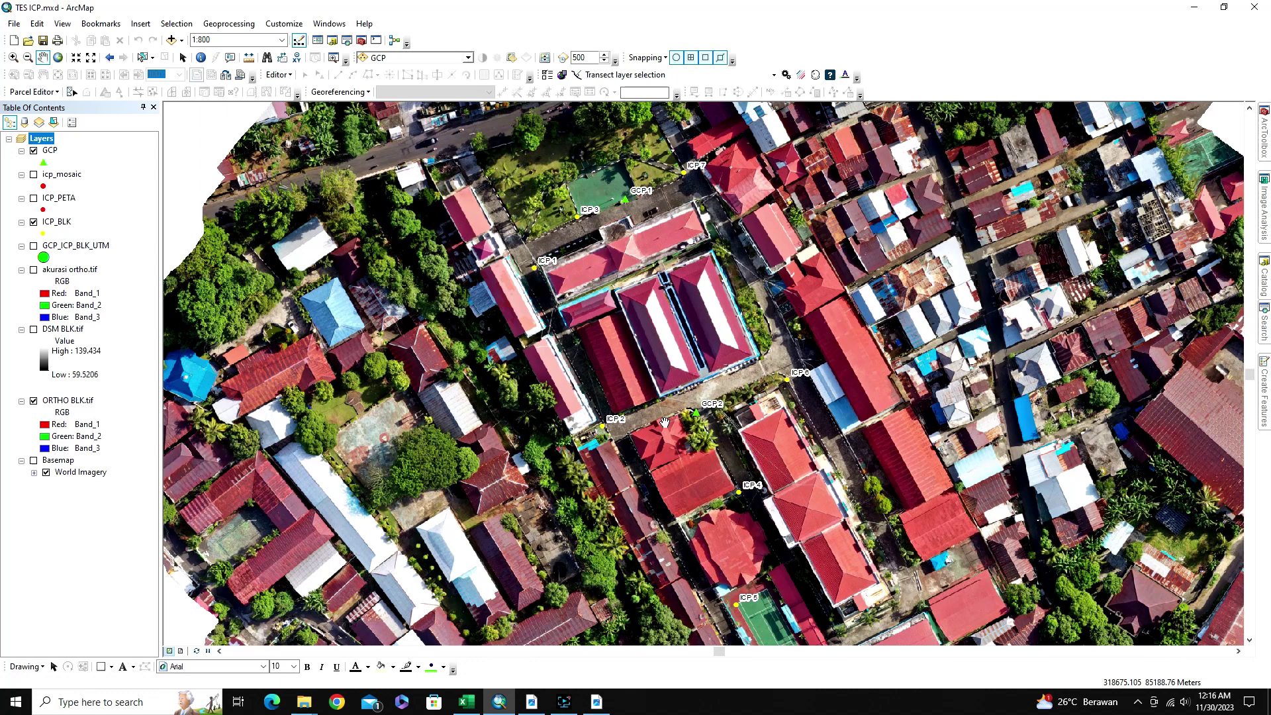
{"action": "scroll", "coordinate": [664, 421], "scroll_direction": "down", "scroll_amount": 1}
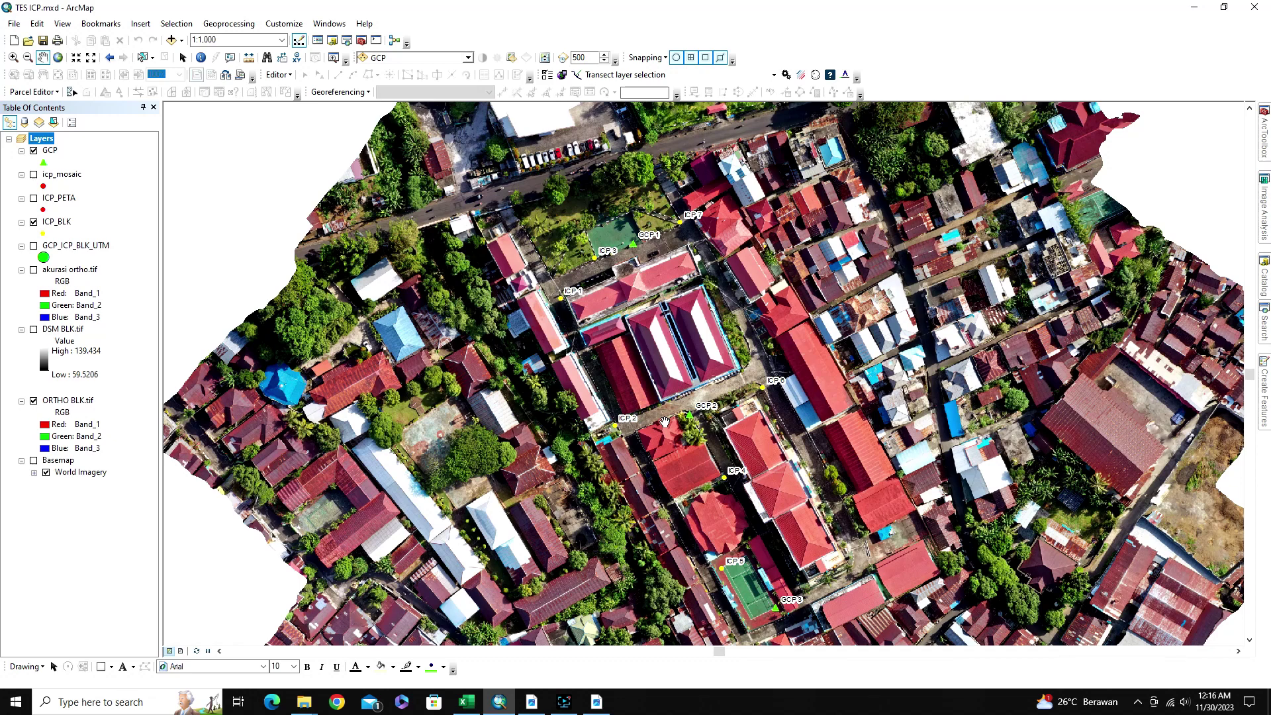
Open GCP_UTM BLK.csv from the TABEL folder in Excel, examine its point names and X, Y, Z coordinates, and close it
{"action": "left_click", "coordinate": [531, 701]}
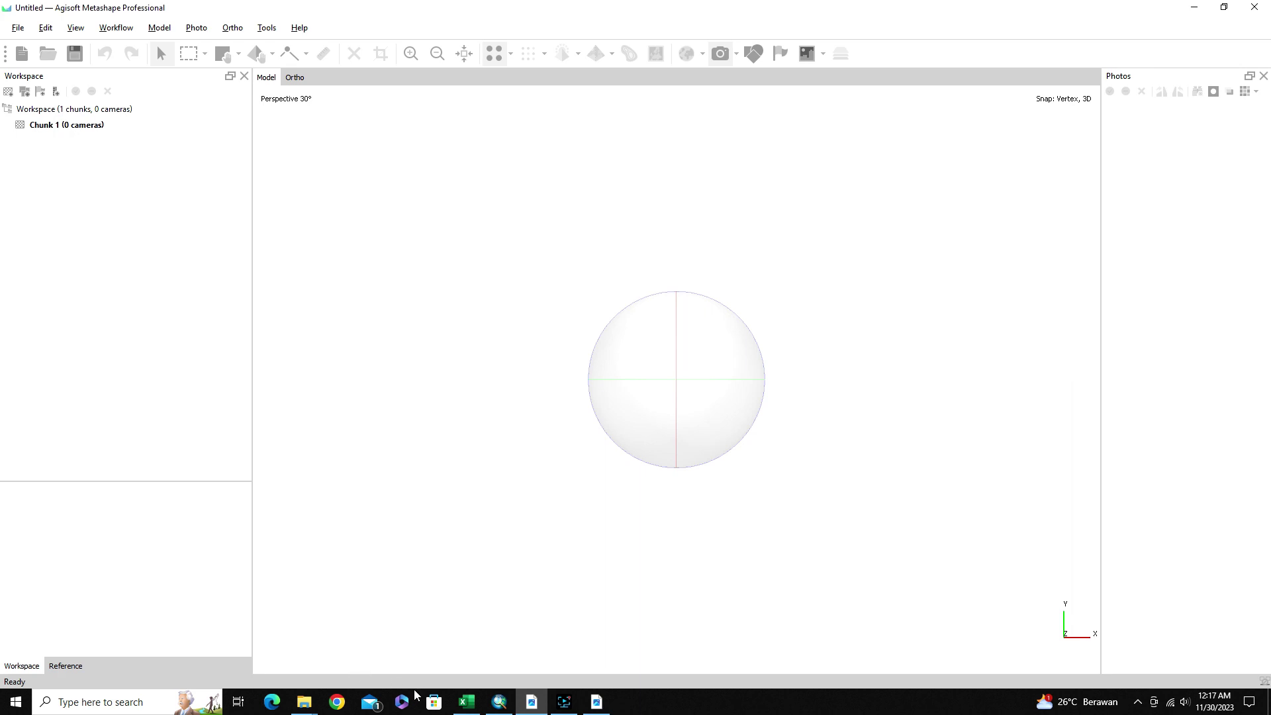
{"action": "left_click", "coordinate": [304, 703]}
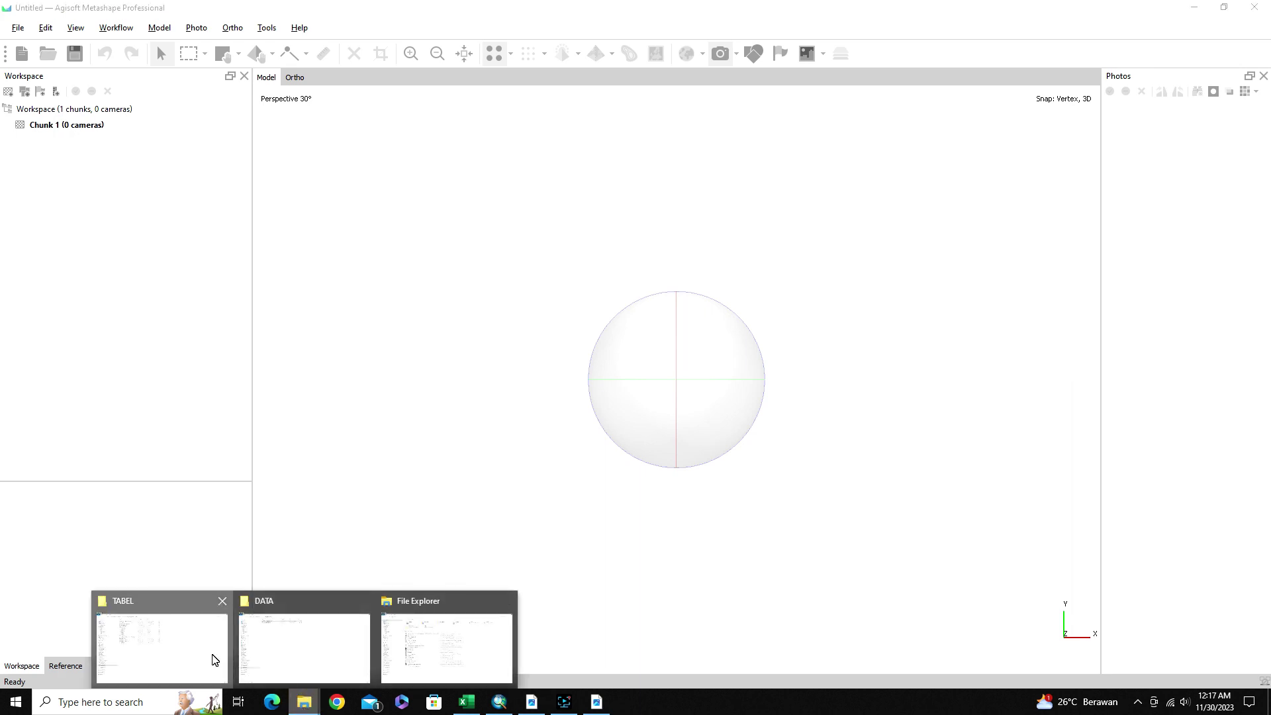
{"action": "left_click", "coordinate": [214, 660]}
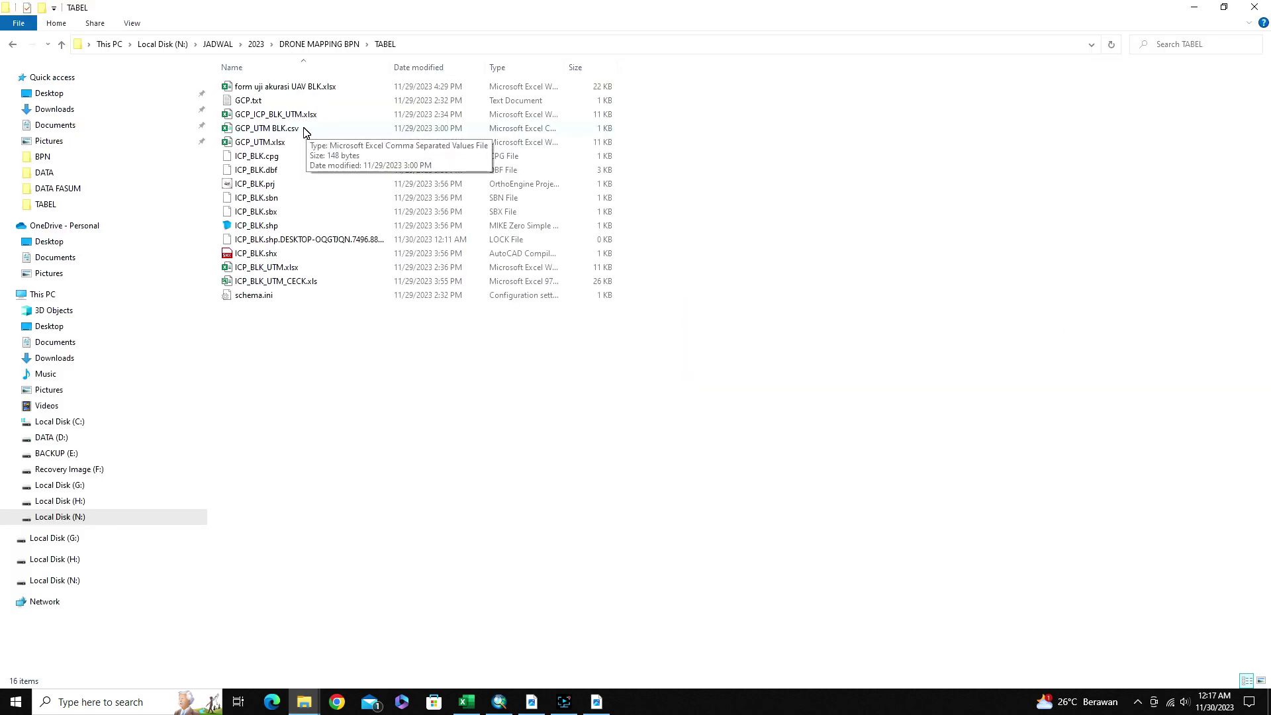
{"action": "key", "text": "alt+Tab"}
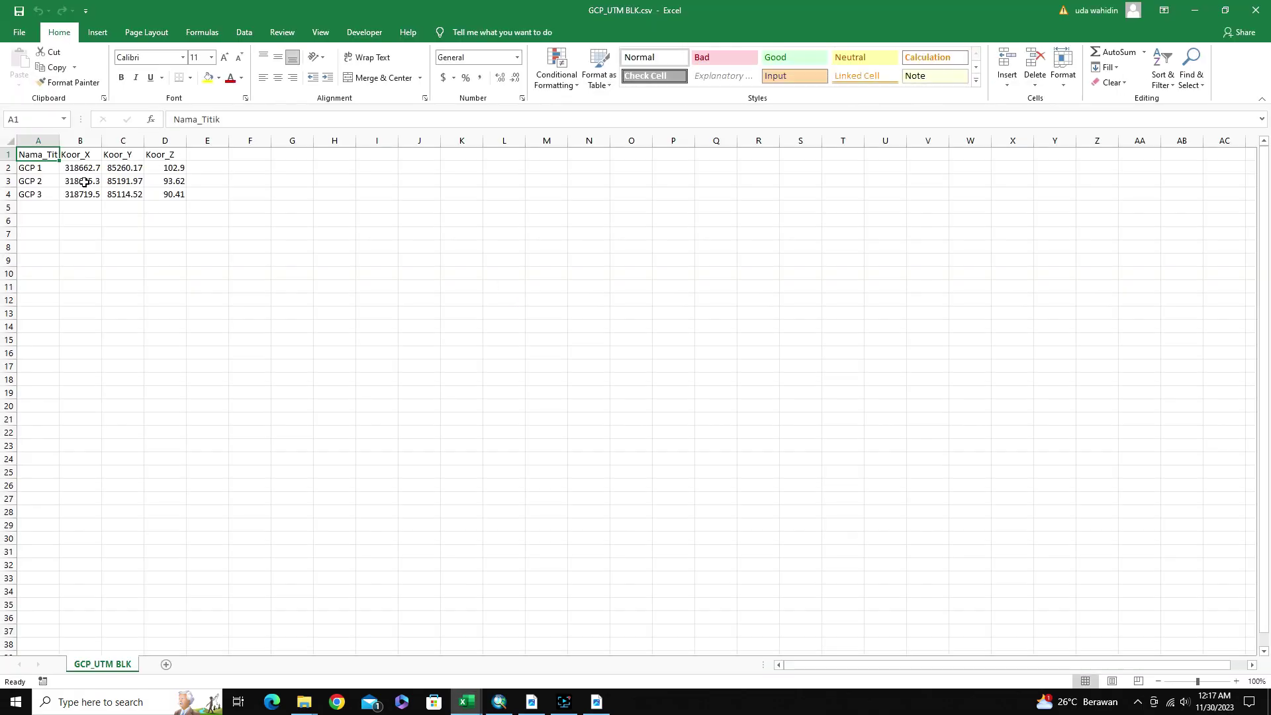
{"action": "left_click", "coordinate": [38, 168]}
{"action": "scroll", "coordinate": [32, 164], "scroll_direction": "up", "scroll_amount": 5, "text": "ctrl"}
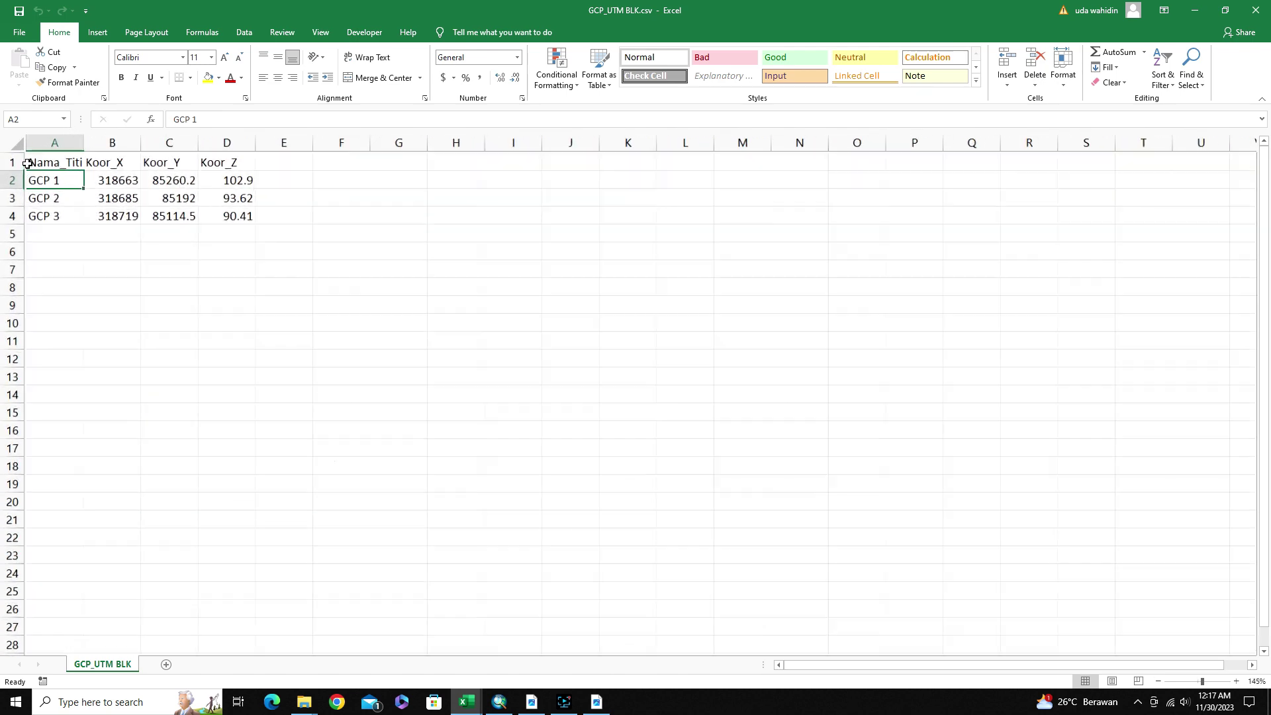
{"action": "left_click", "coordinate": [147, 191]}
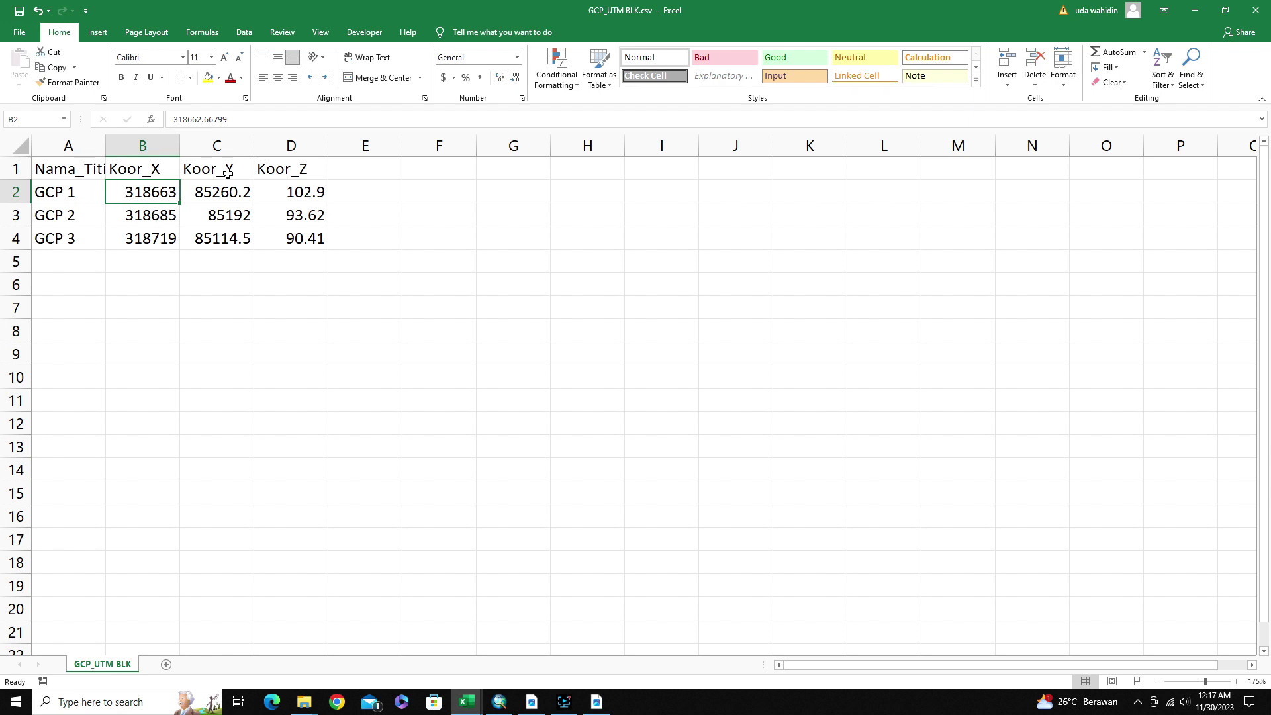
{"action": "left_click", "coordinate": [1256, 11]}
Switch to Agisoft Metashape and add all the drone photos from the BPN > DRONE folder to Chunk 1
{"action": "left_click", "coordinate": [532, 702]}
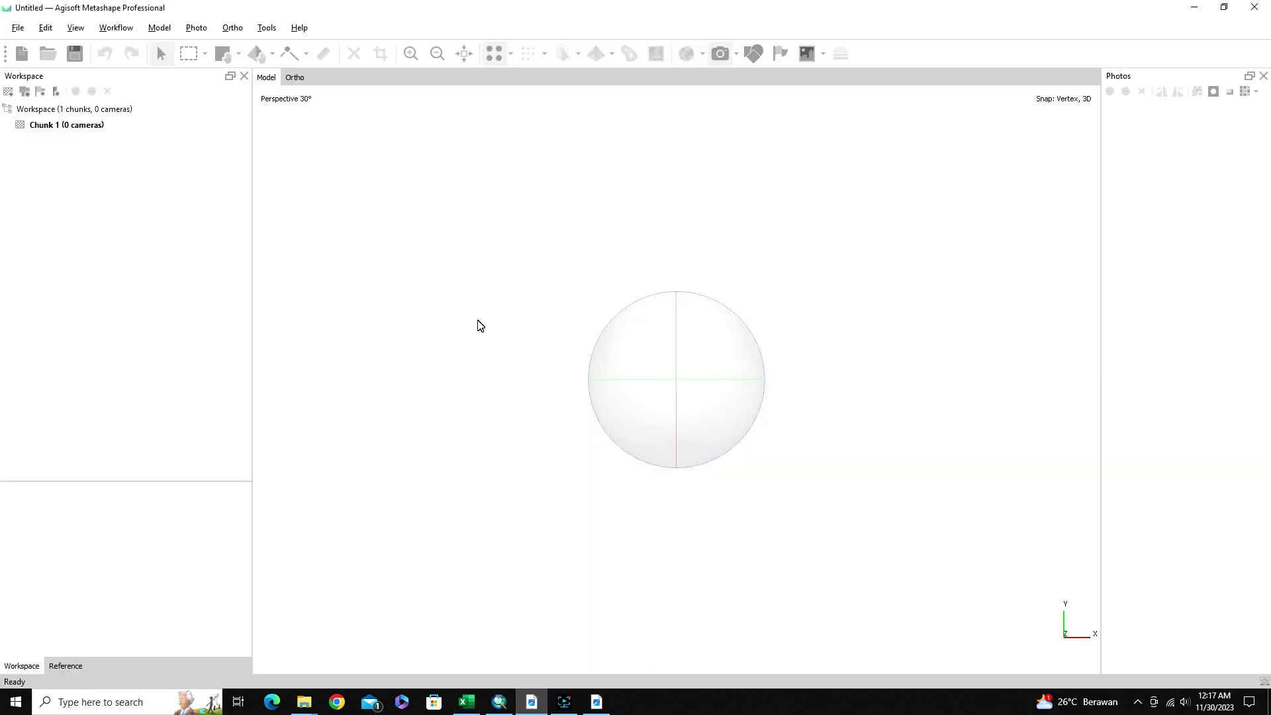
{"action": "left_click", "coordinate": [136, 32]}
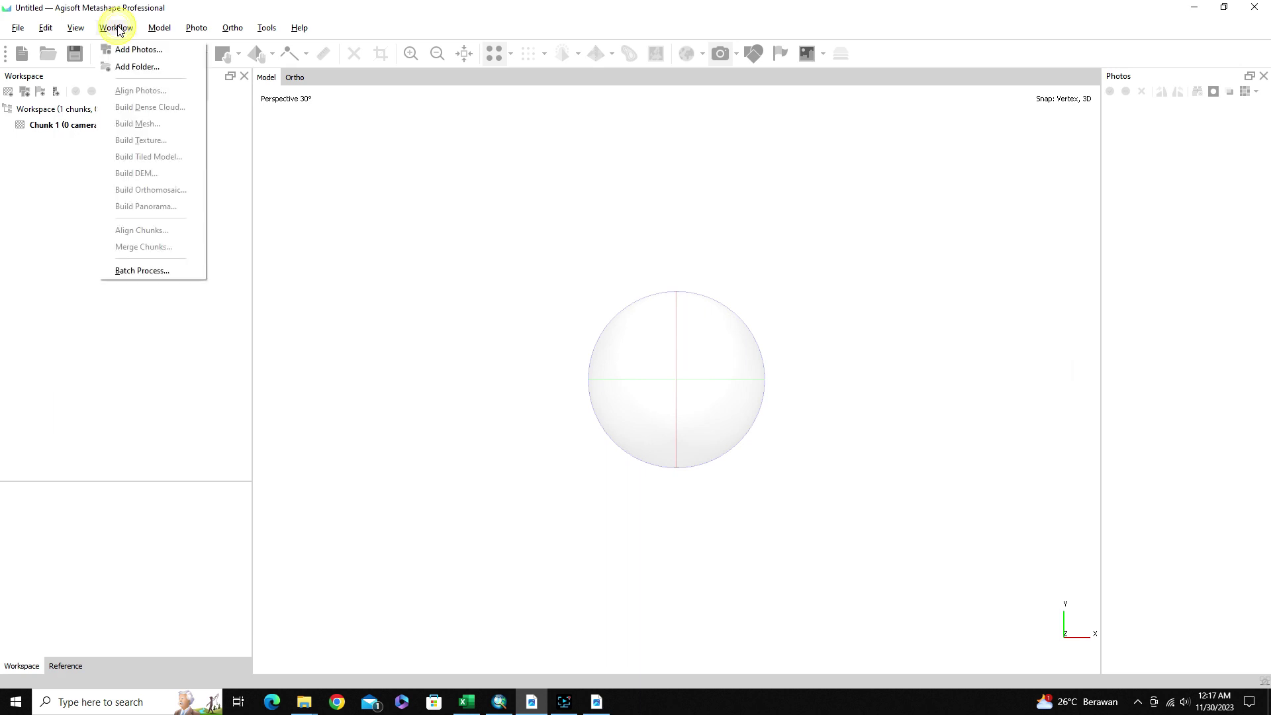
{"action": "left_click", "coordinate": [154, 50]}
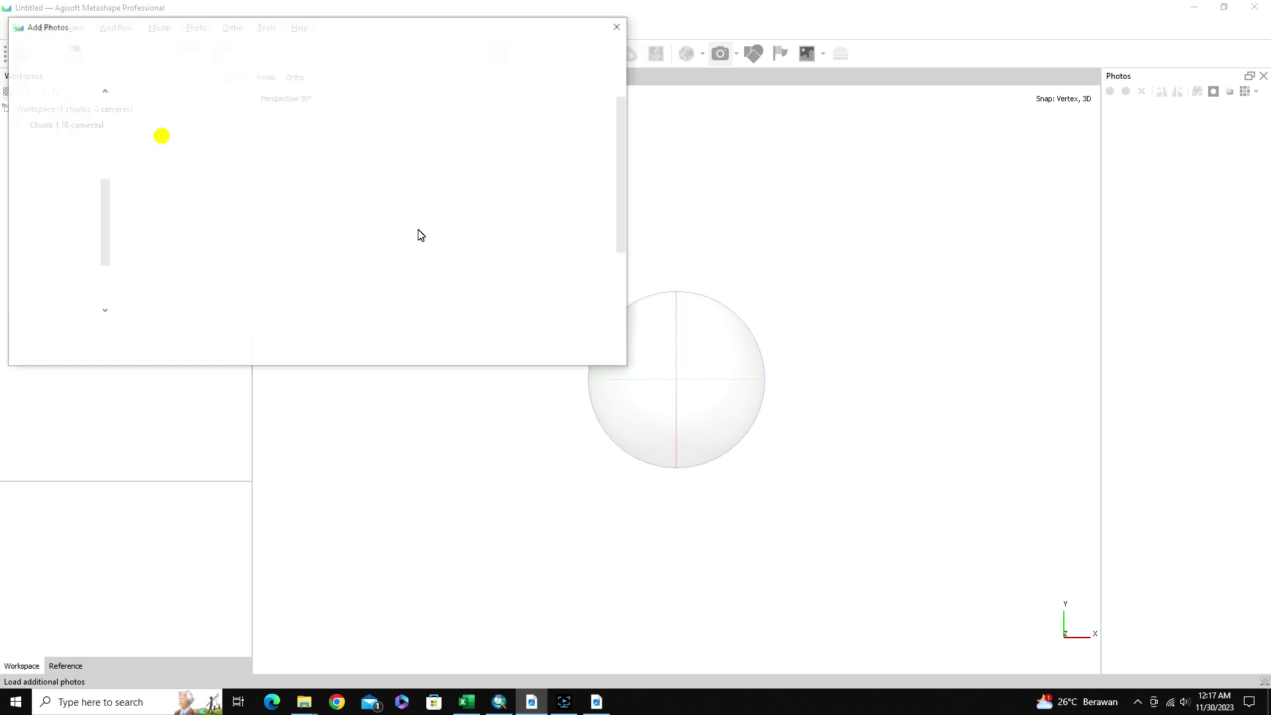
{"action": "left_click", "coordinate": [163, 140]}
{"action": "key", "text": "ctrl+a"}
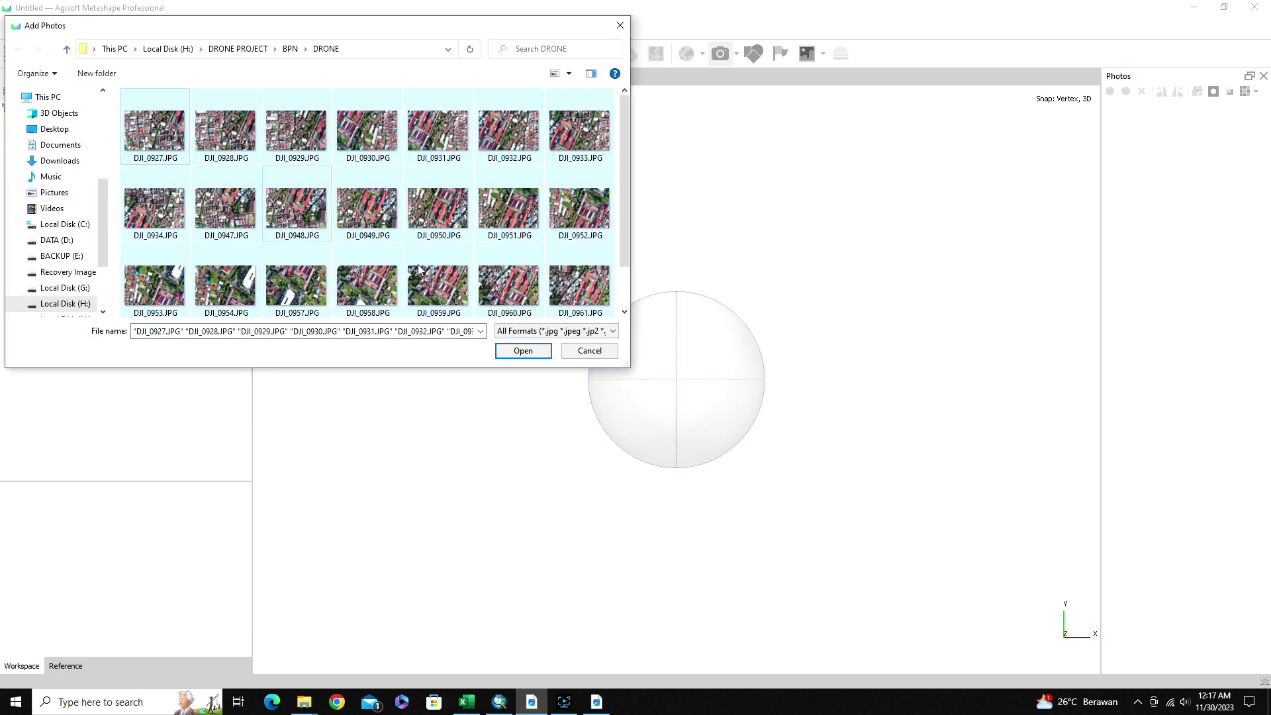
{"action": "left_click", "coordinate": [527, 350]}
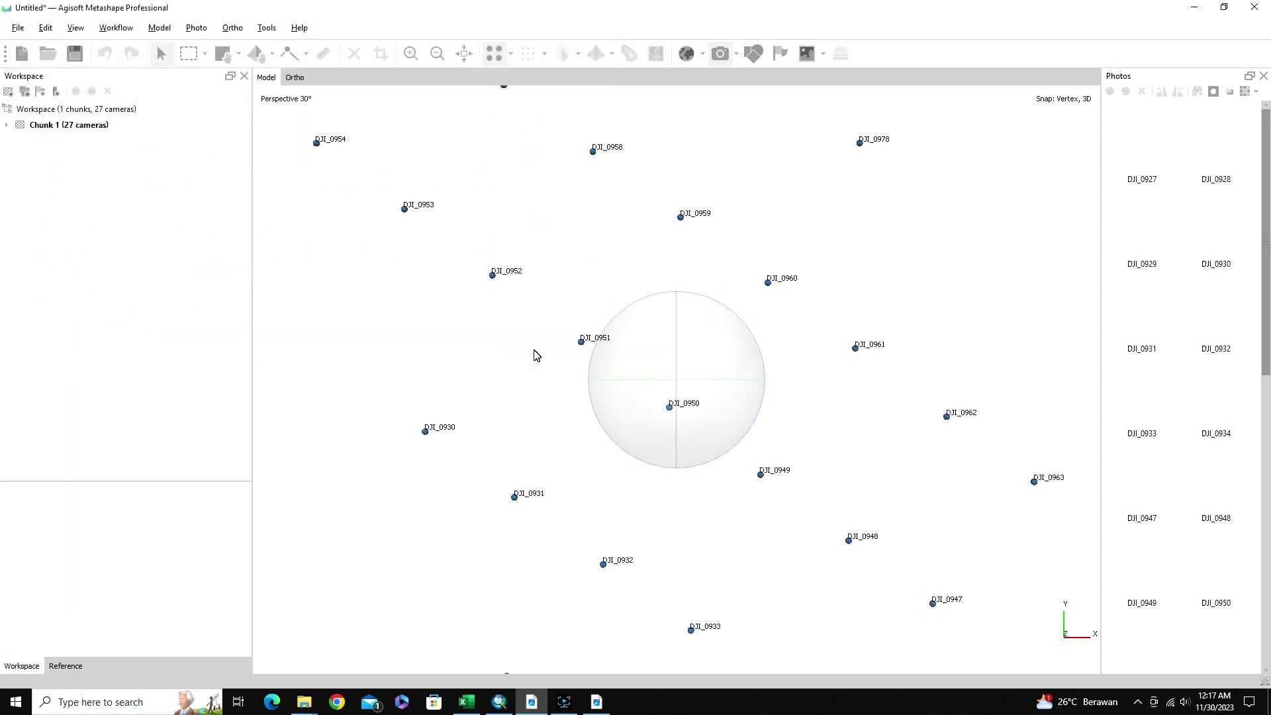
{"action": "scroll", "coordinate": [566, 306], "scroll_direction": "down", "scroll_amount": 5}
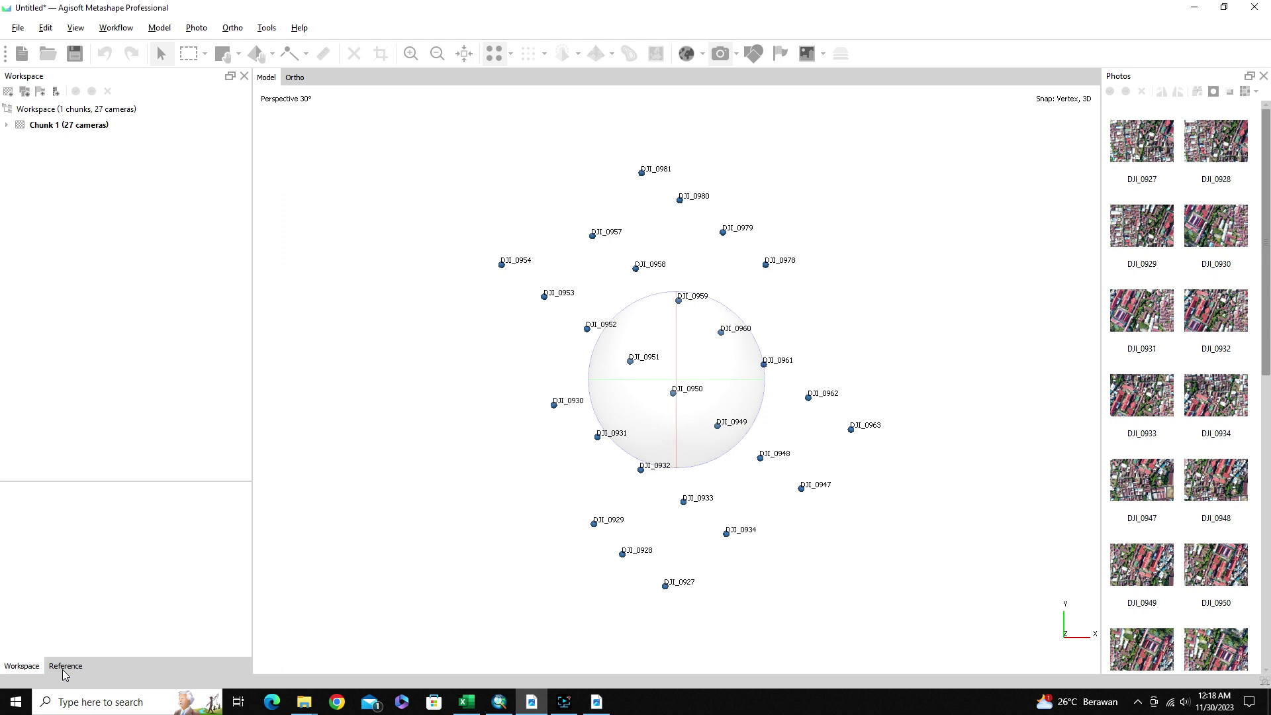
Show the cameras' reference coordinates and compare their format with the coordinates in GCP_UTM BLK.csv from the TABEL folder in Excel
{"action": "left_click", "coordinate": [20, 667]}
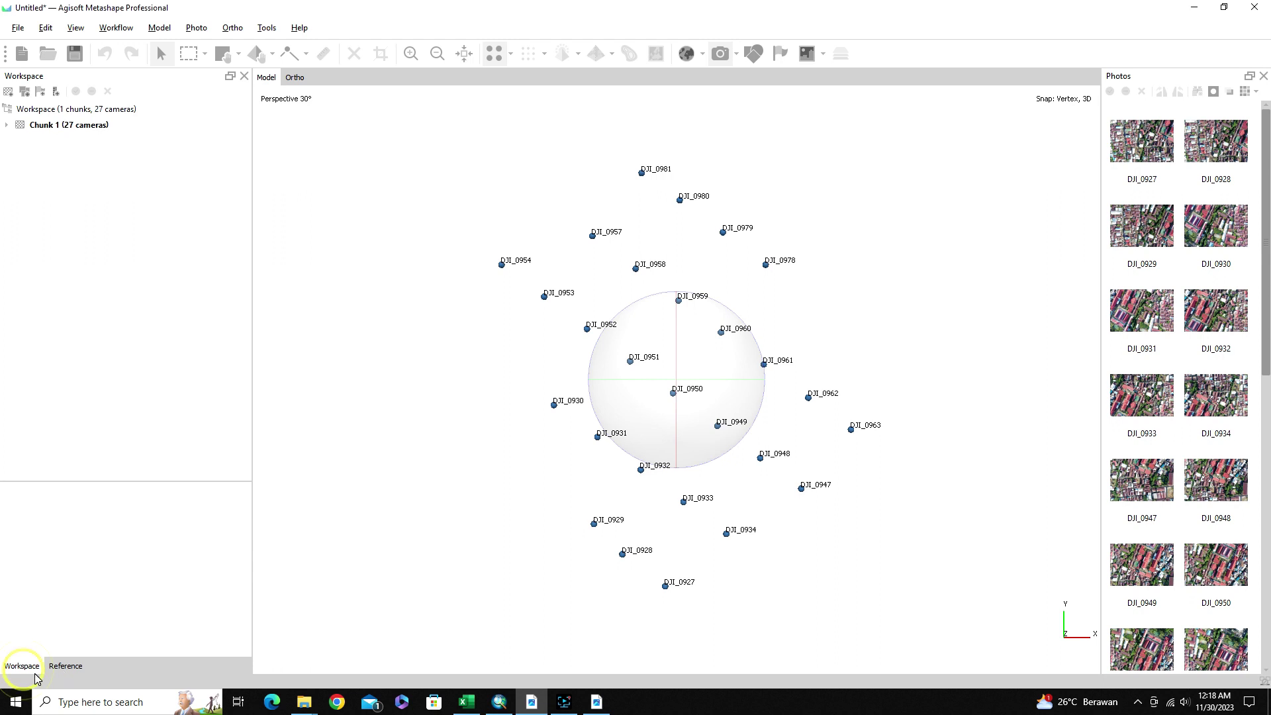
{"action": "left_click", "coordinate": [70, 670]}
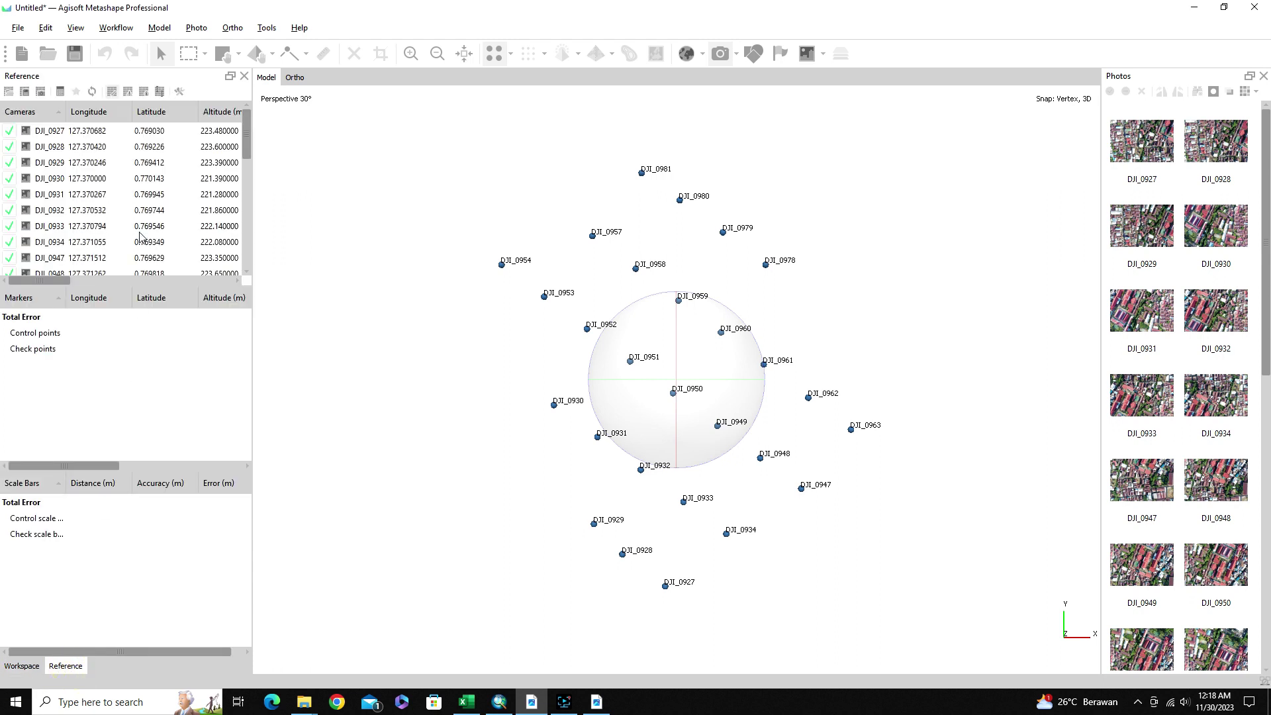
{"action": "left_click", "coordinate": [303, 702]}
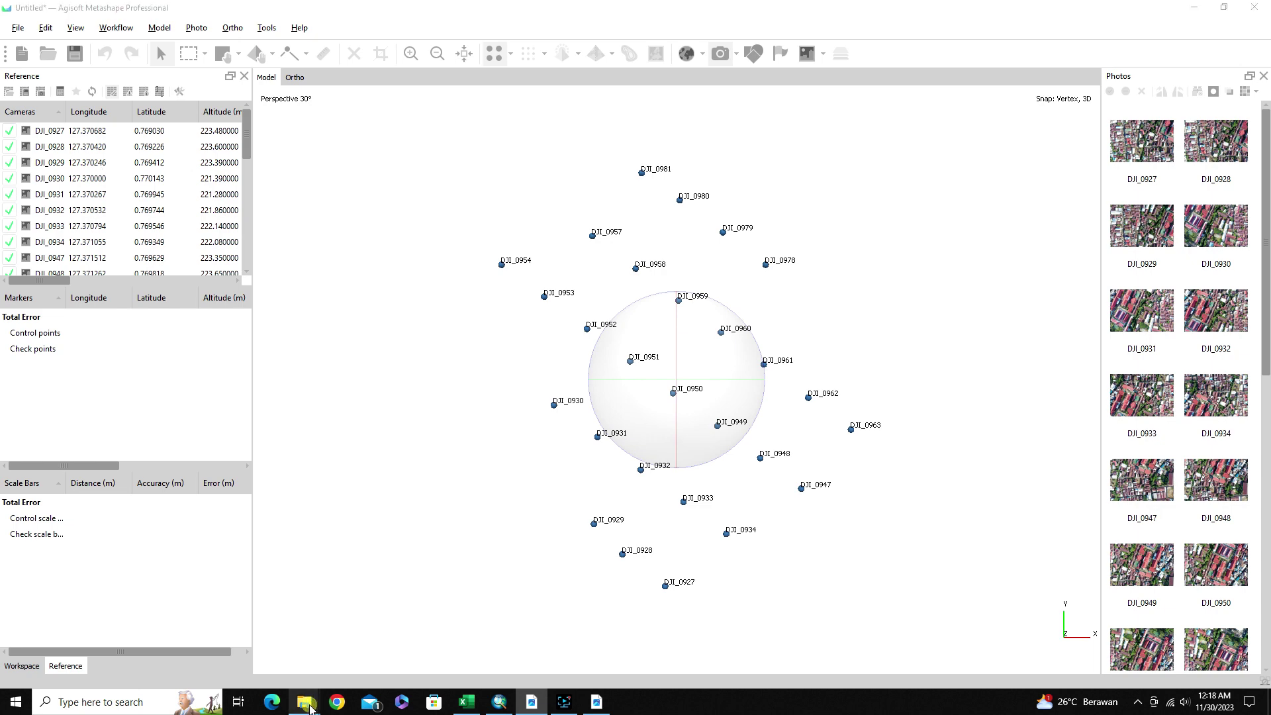
{"action": "left_click", "coordinate": [165, 659]}
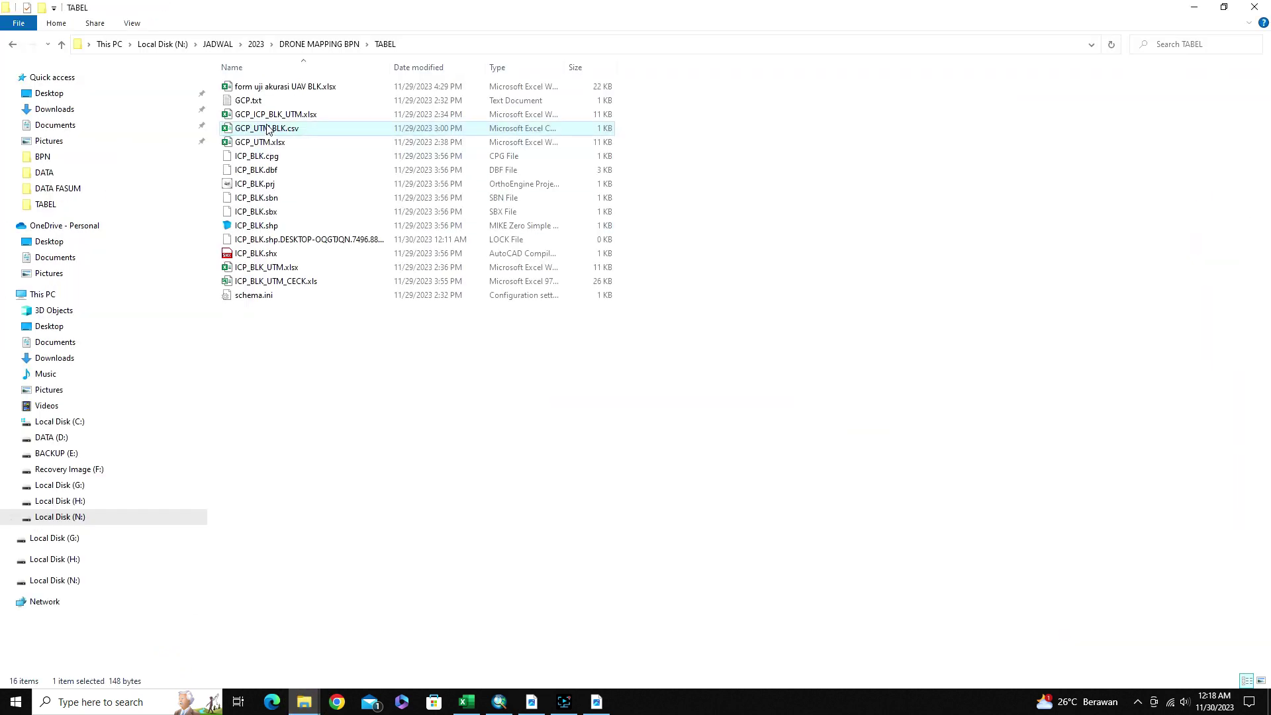
{"action": "double_click", "coordinate": [268, 129]}
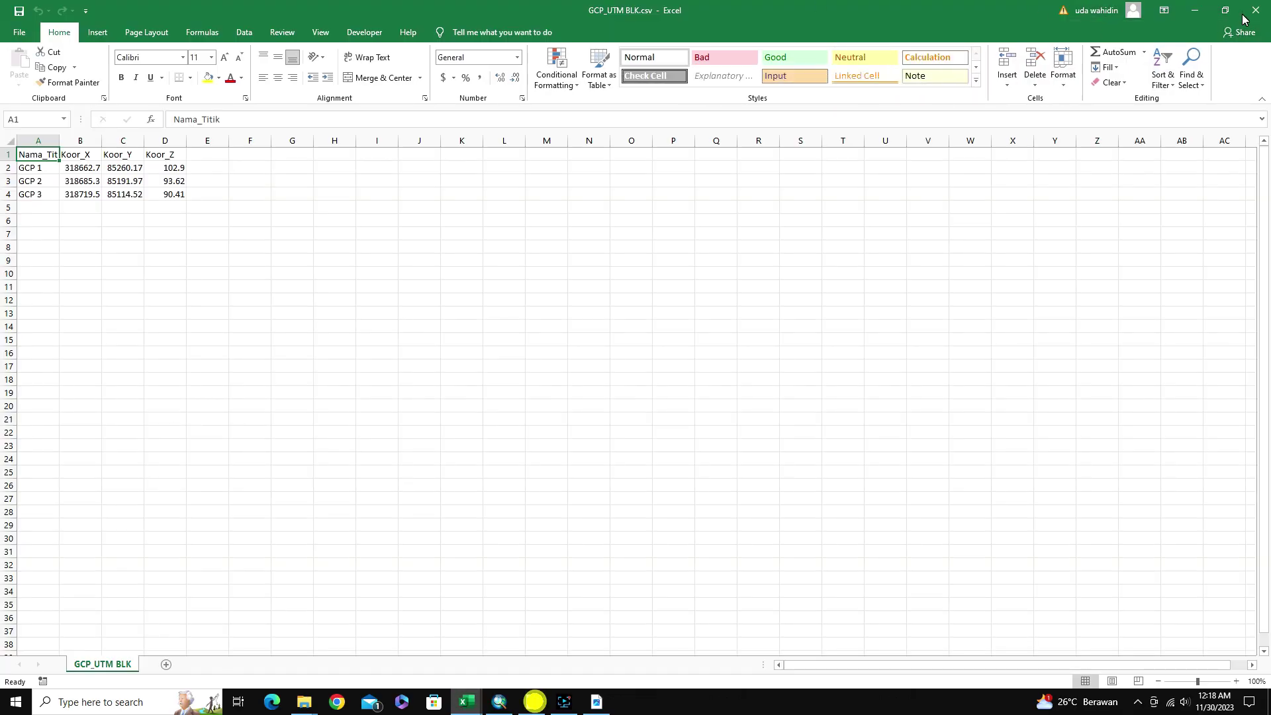
{"action": "left_click", "coordinate": [533, 702]}
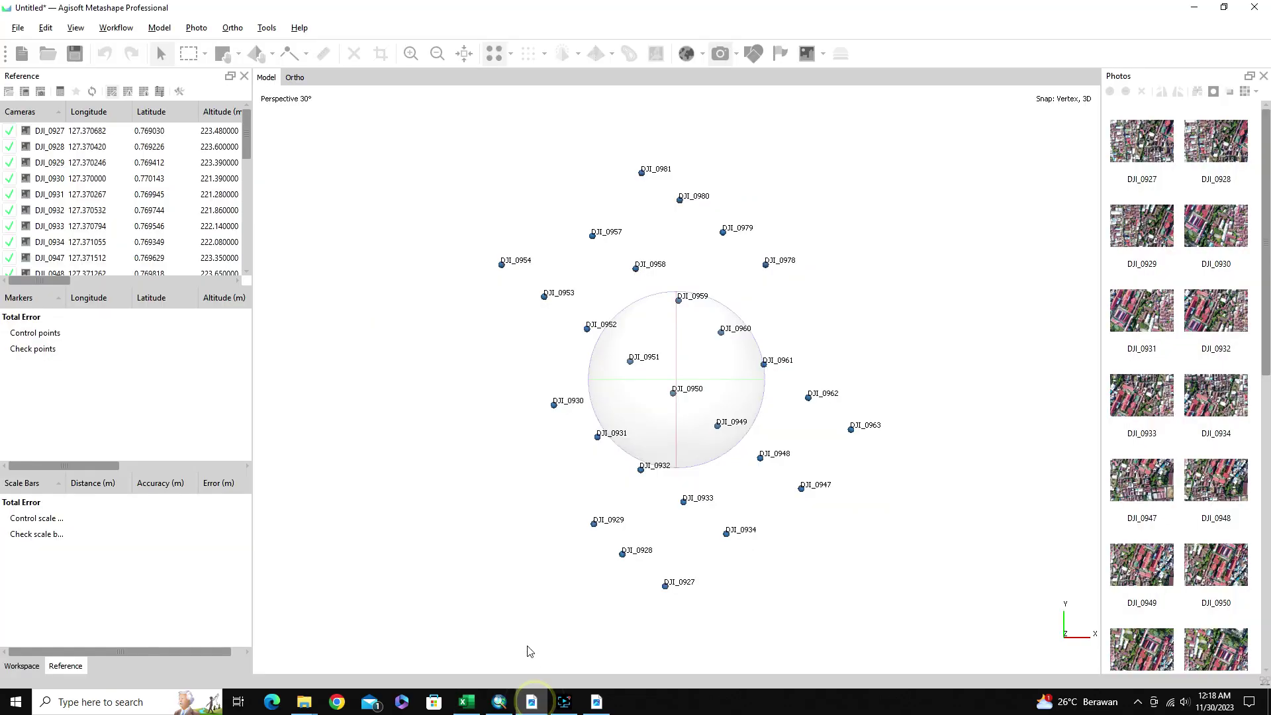
Convert the reference coordinates of the cameras and markers to WGS 84 / UTM zone 52N (EPSG::32652)
{"action": "left_click", "coordinate": [61, 92]}
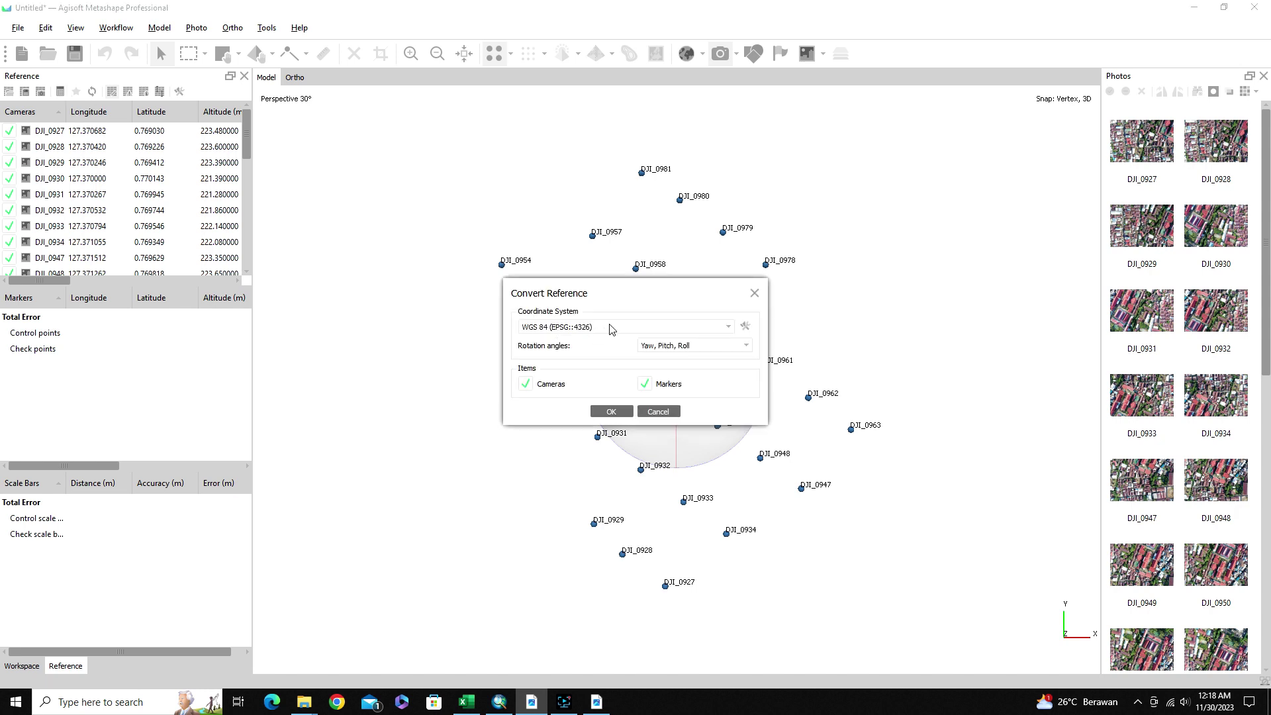
{"action": "left_click", "coordinate": [610, 328]}
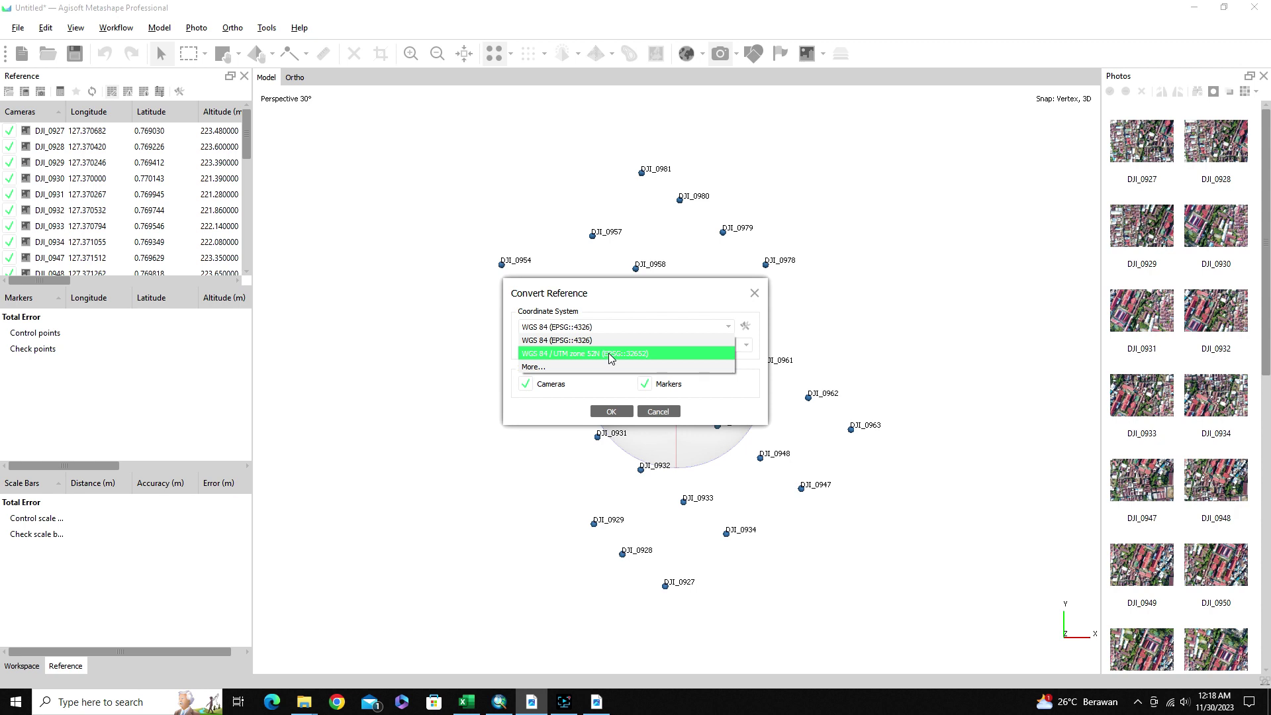
{"action": "left_click", "coordinate": [684, 354]}
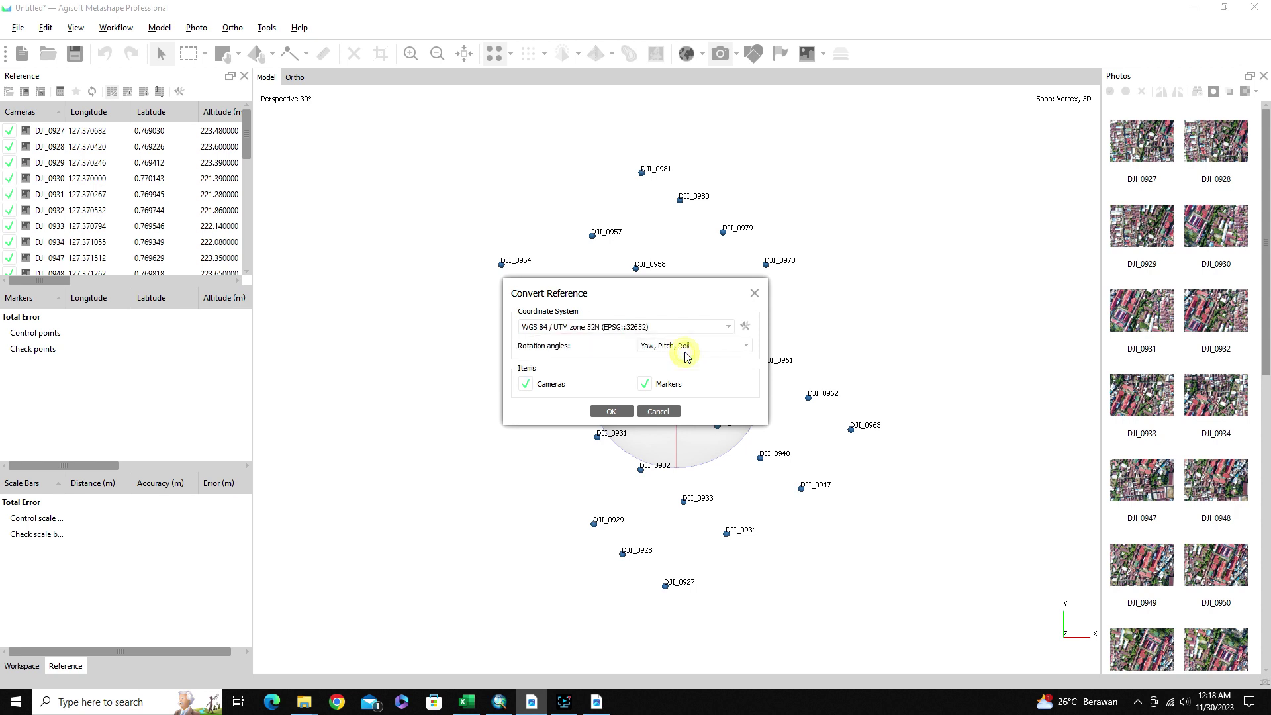
{"action": "left_click", "coordinate": [610, 411]}
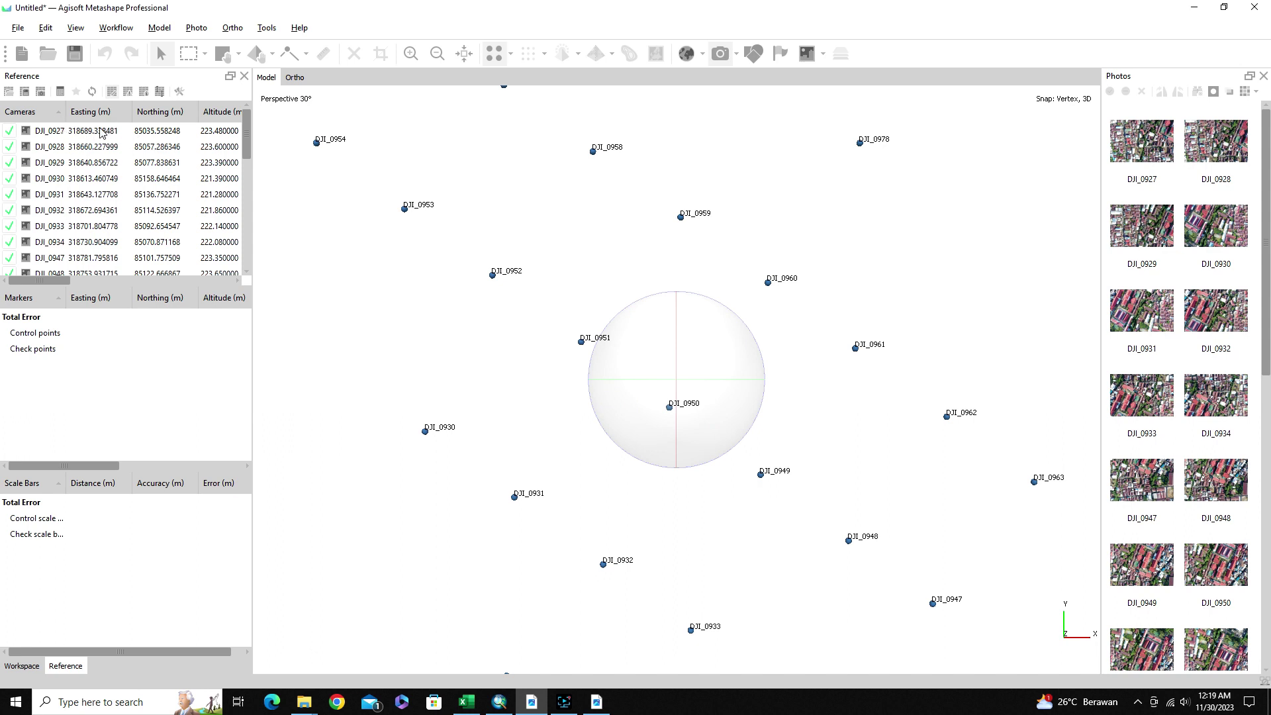
Import GCP_UTM BLK.csv comma-delimited from row 2 in WGS 84 / UTM zone 52N (EPSG::32652), creating new markers for all unmatched entries
{"action": "left_click_drag", "start_coordinate": [137, 280], "coordinate": [49, 287]}
{"action": "left_click", "coordinate": [8, 91]}
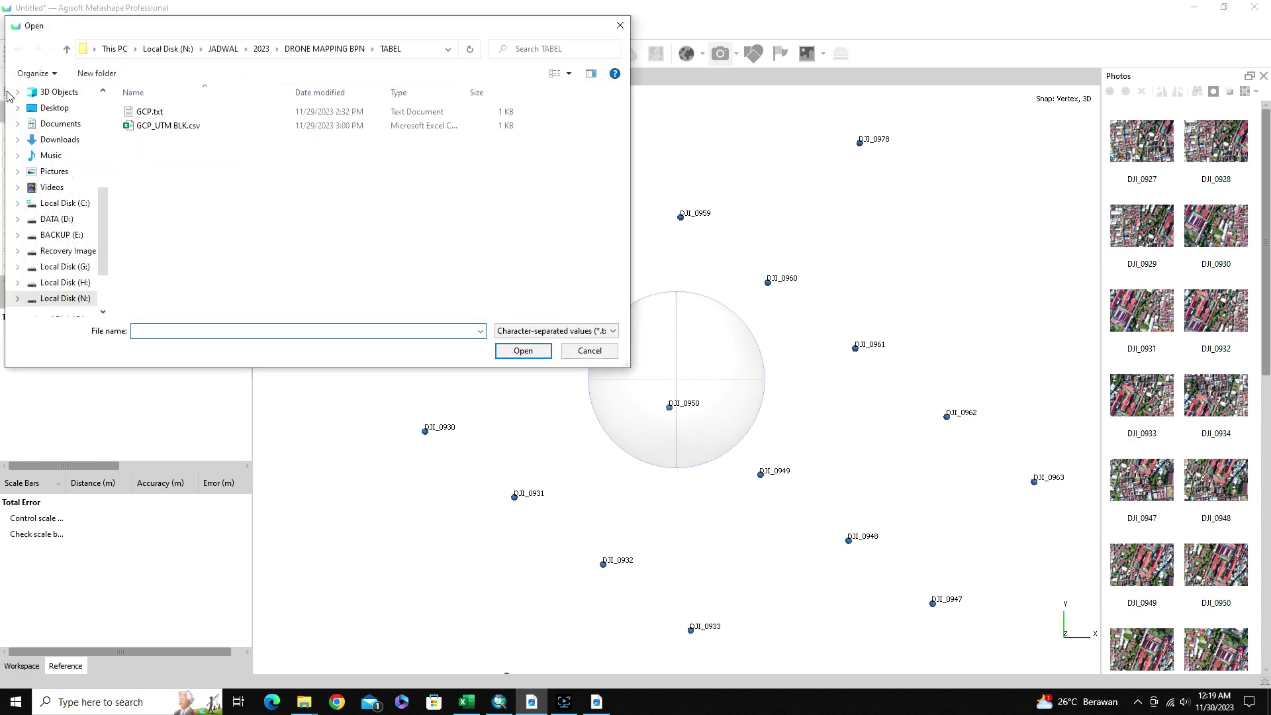
{"action": "left_click", "coordinate": [153, 131]}
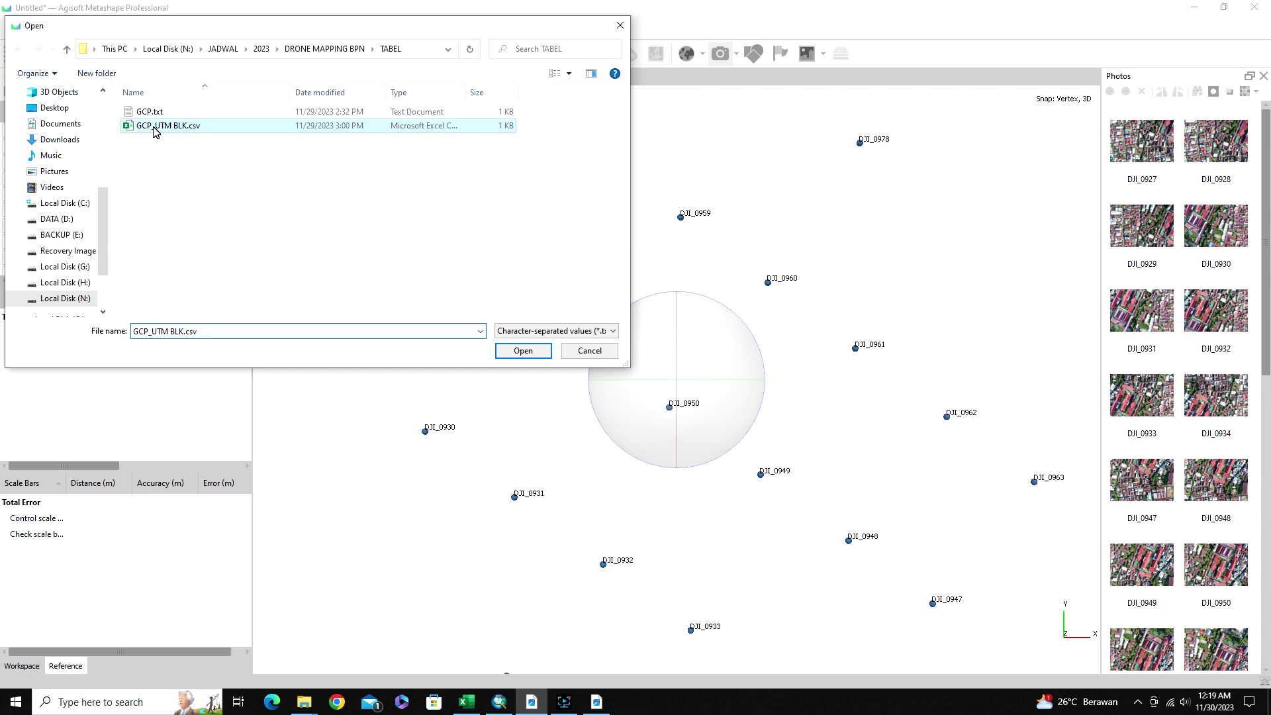
{"action": "left_click", "coordinate": [521, 351]}
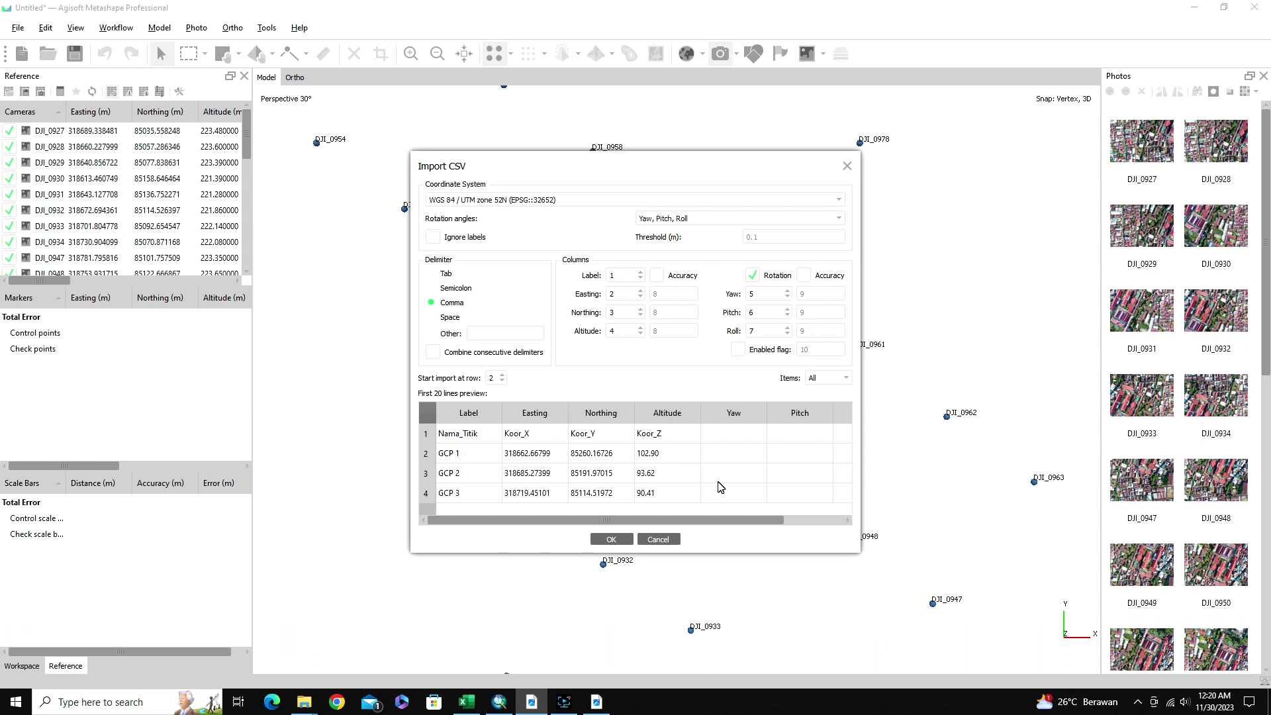
{"action": "left_click", "coordinate": [622, 541]}
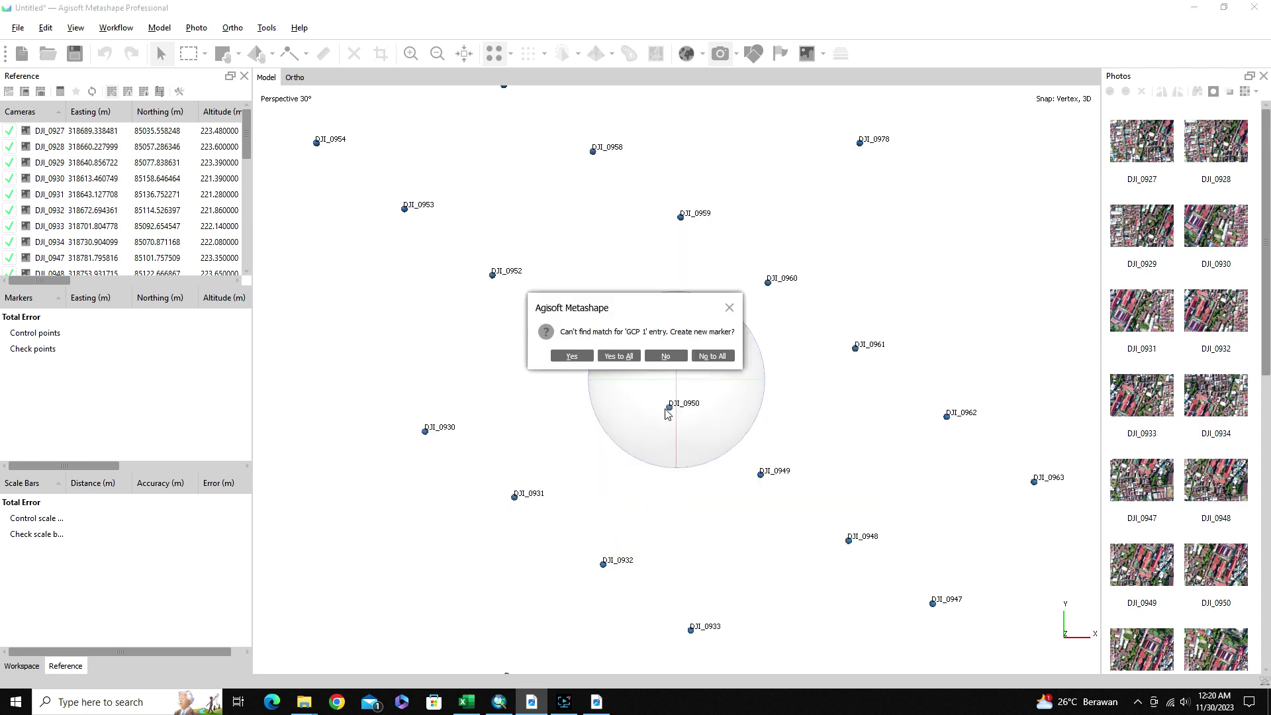
{"action": "left_click", "coordinate": [619, 356]}
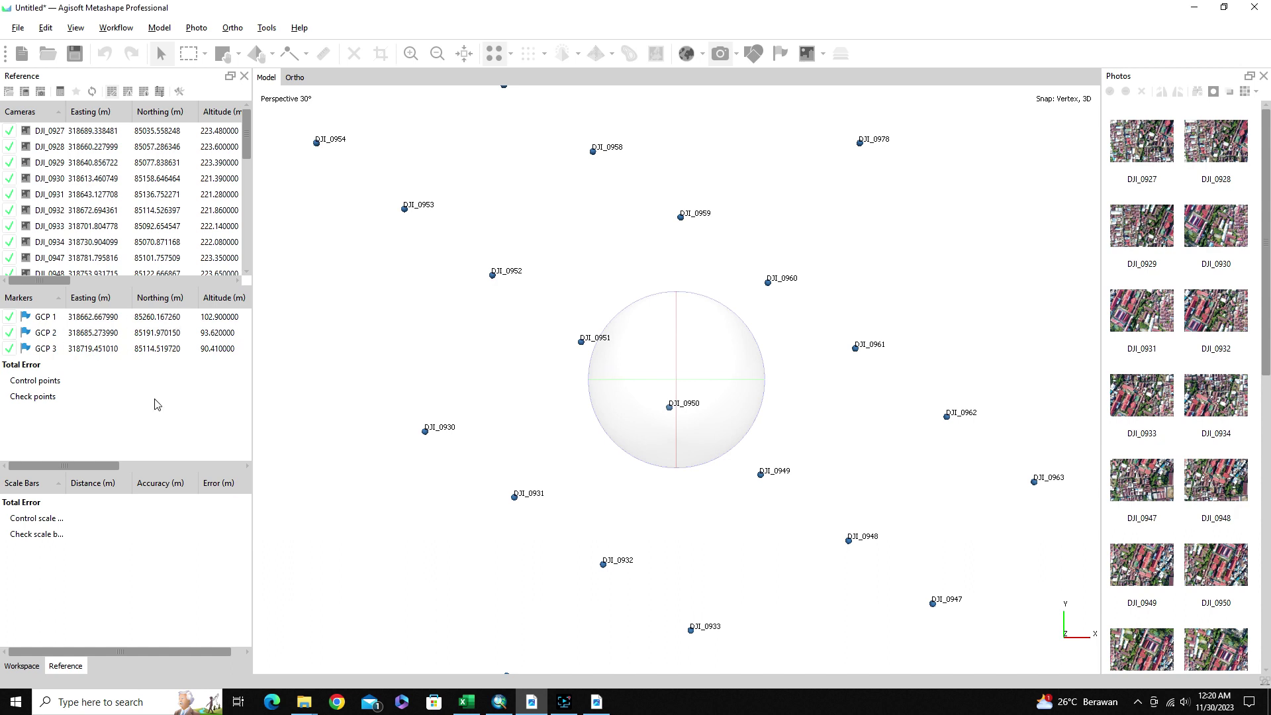
Display the imported GCP markers among the camera positions in the model view
{"action": "left_click", "coordinate": [780, 54]}
{"action": "scroll", "coordinate": [706, 301], "scroll_direction": "down", "scroll_amount": 2}
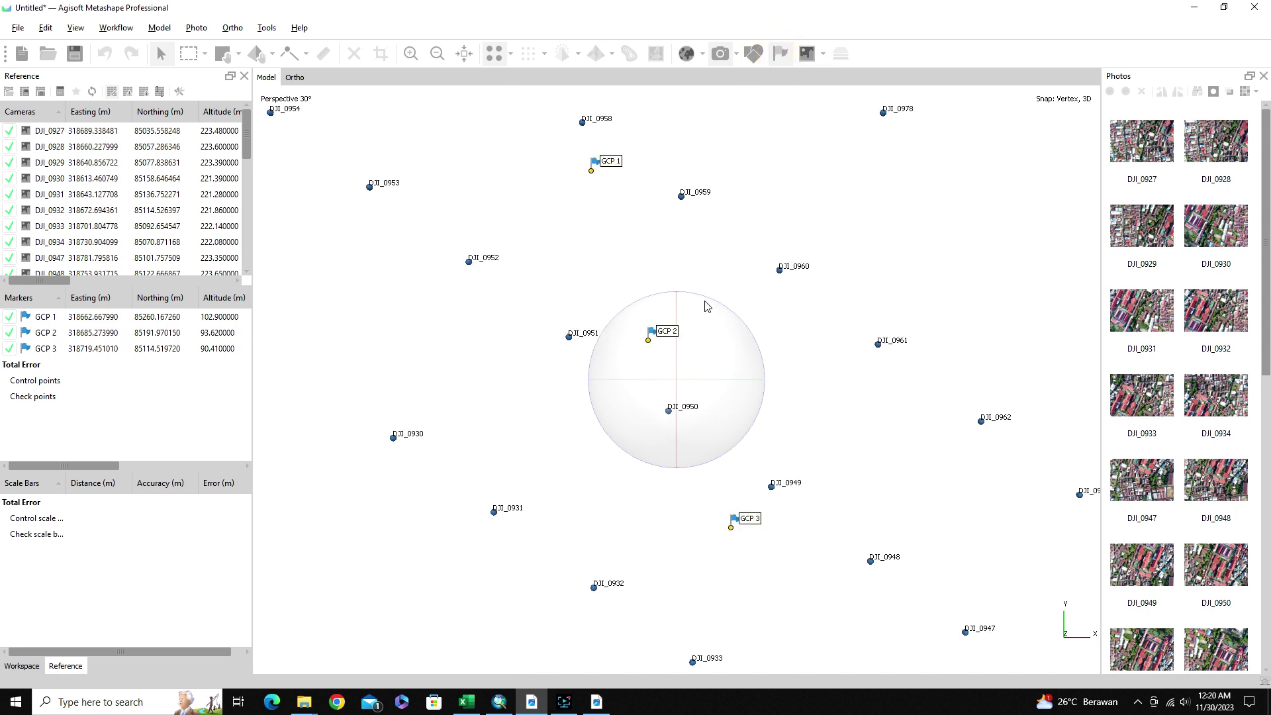
{"action": "scroll", "coordinate": [707, 306], "scroll_direction": "down", "scroll_amount": 1}
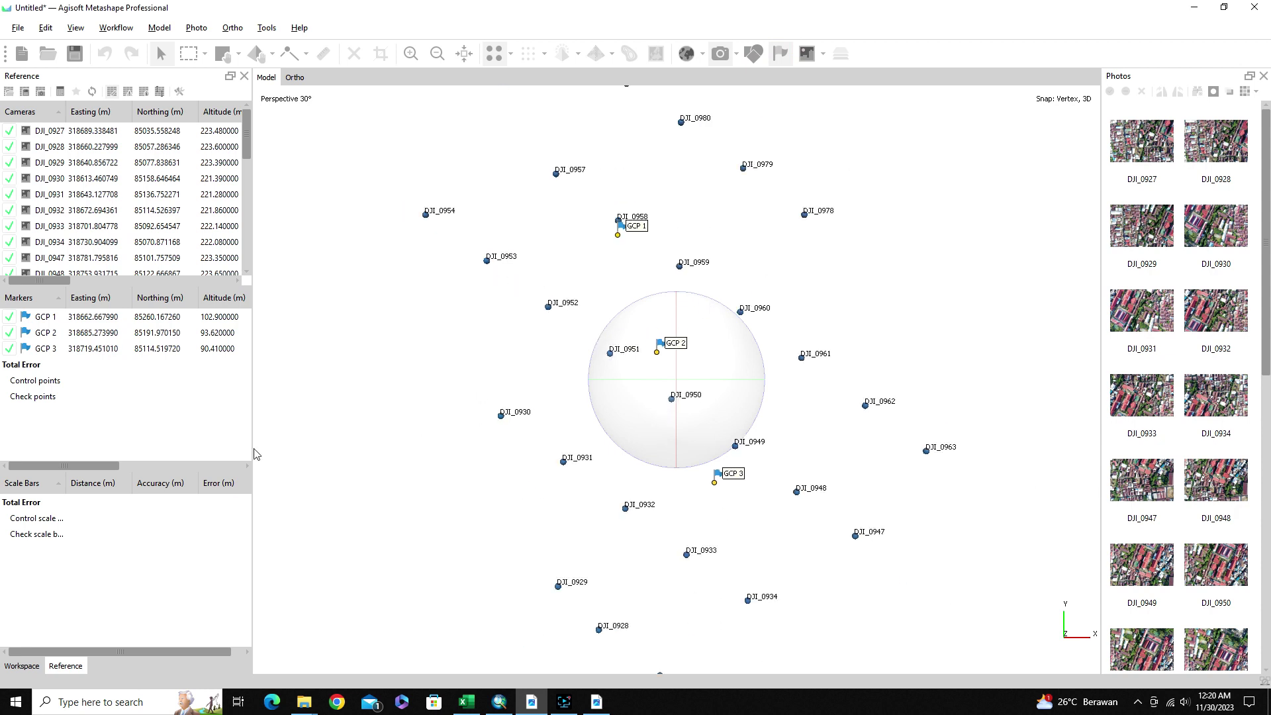
{"action": "mouse_move", "coordinate": [90, 464]}
{"action": "left_mouse_down"}
{"action": "mouse_move", "coordinate": [224, 463]}
{"action": "mouse_move", "coordinate": [73, 466]}
{"action": "left_mouse_up"}
Align the photos with Medium accuracy, Source reference preselection, a key point limit of 40,000 and a tie point limit of 4,000
{"action": "left_click", "coordinate": [116, 28]}
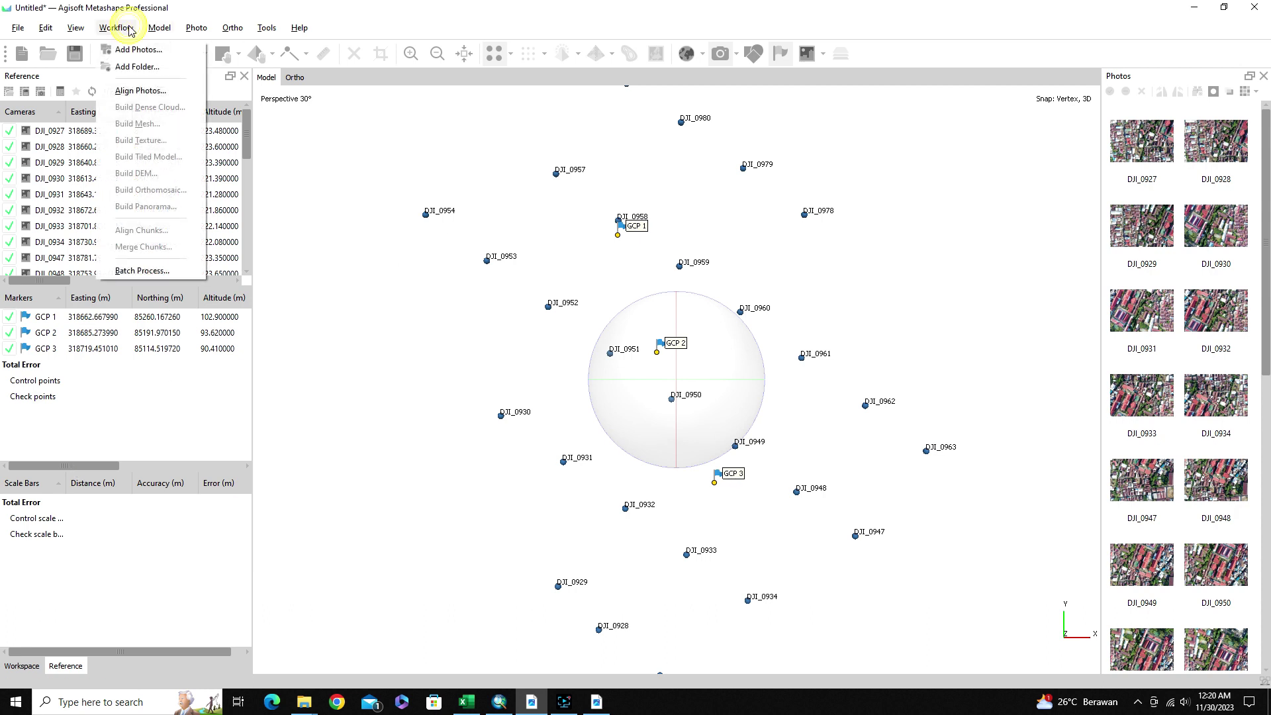
{"action": "left_click", "coordinate": [171, 90]}
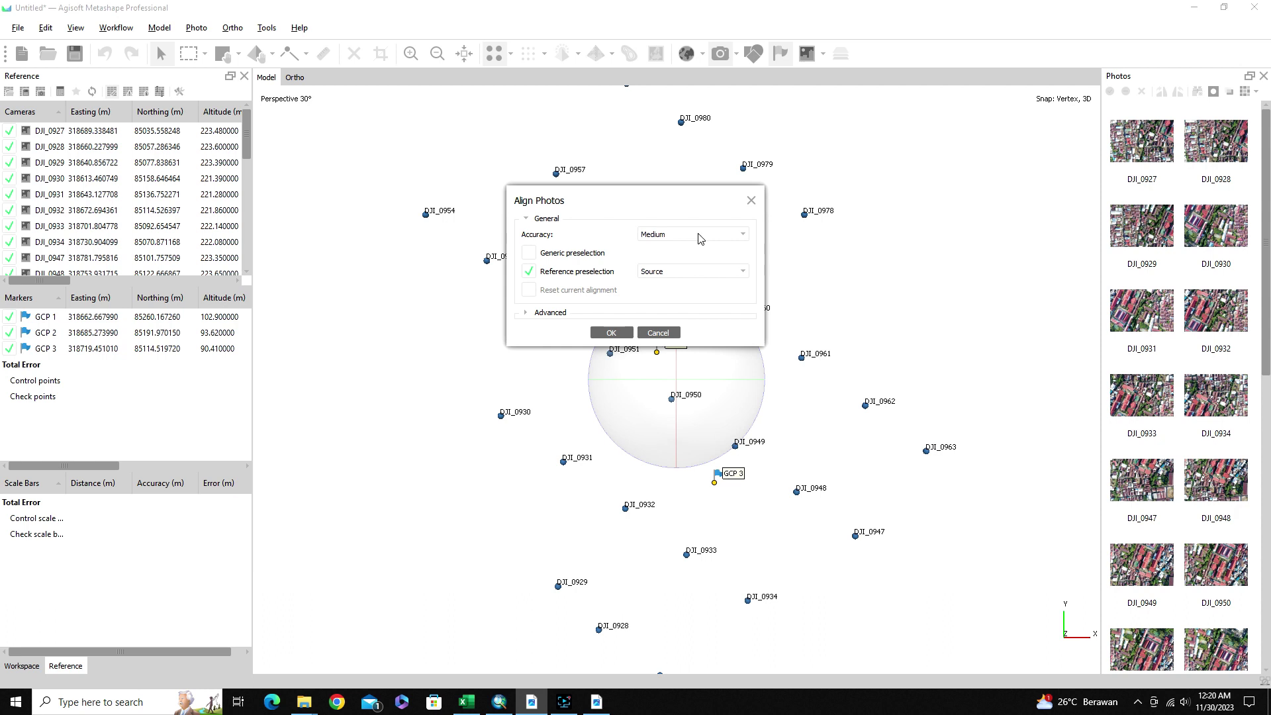
{"action": "left_click", "coordinate": [529, 316]}
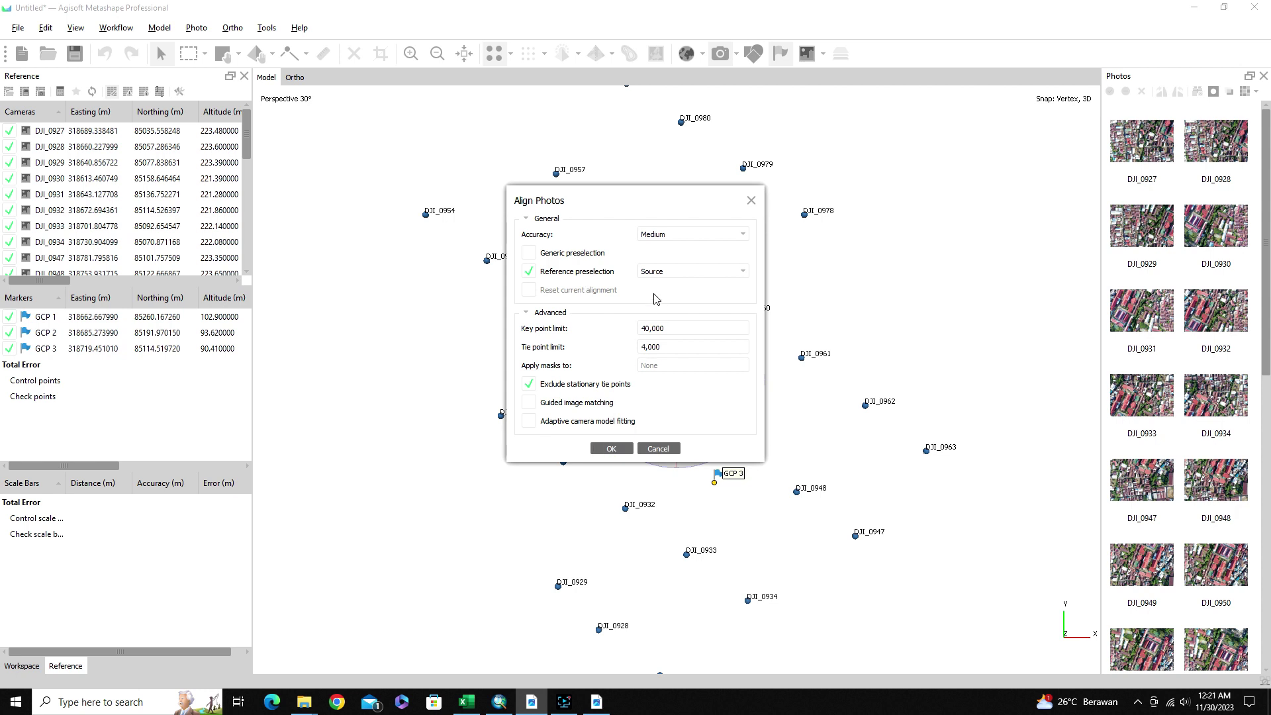
{"action": "left_click", "coordinate": [611, 449]}
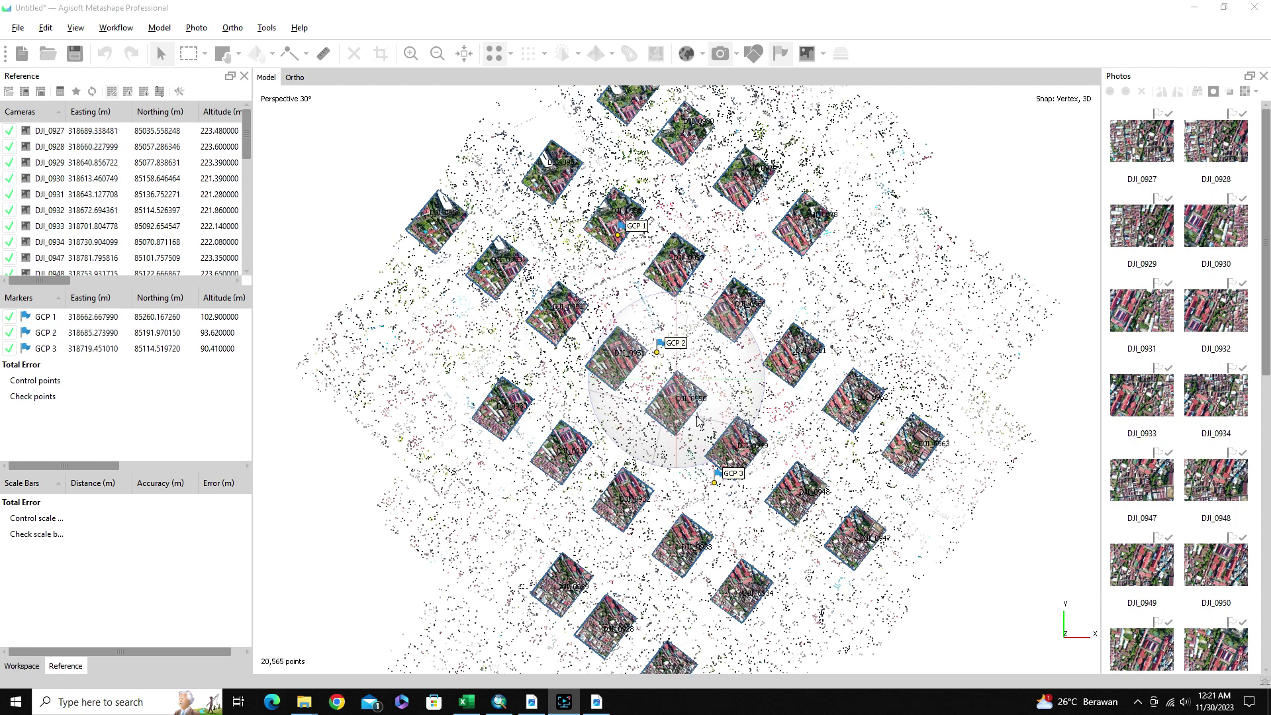
{"action": "scroll", "coordinate": [699, 421], "scroll_direction": "down", "scroll_amount": 3}
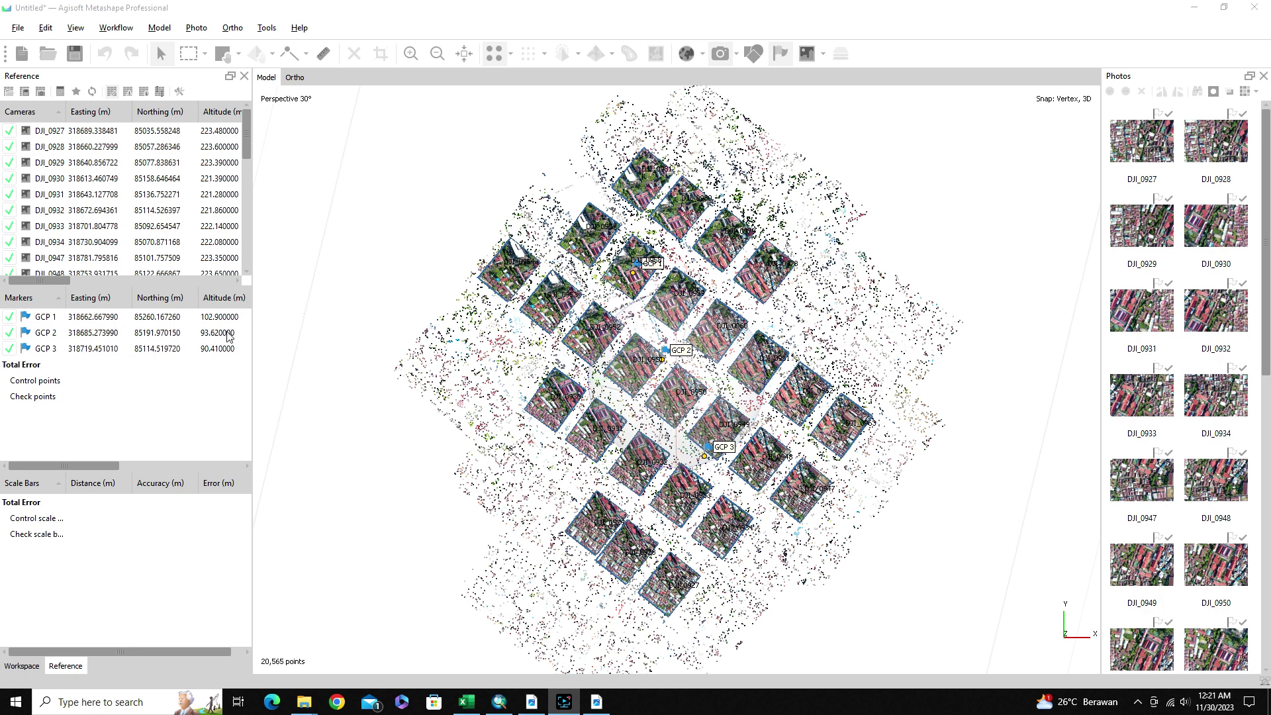
Filter the photos by the GCP 1 marker
{"action": "right_click", "coordinate": [106, 319]}
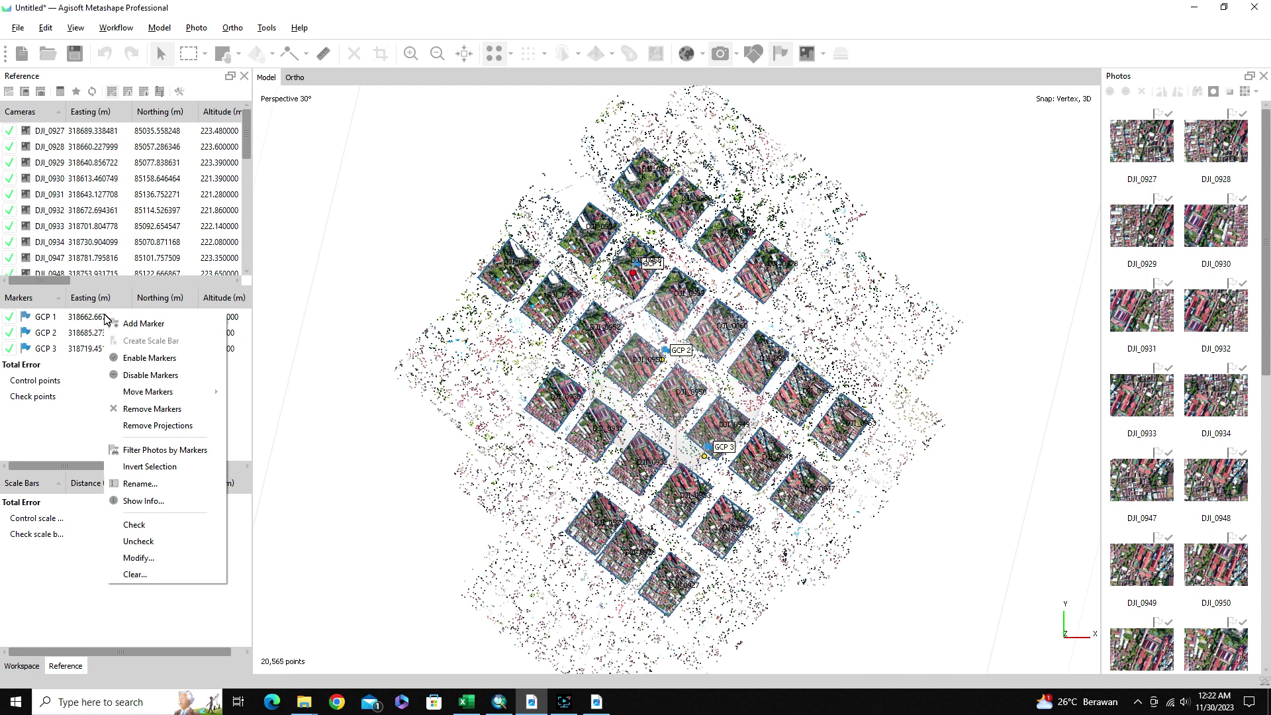
{"action": "left_click", "coordinate": [68, 439]}
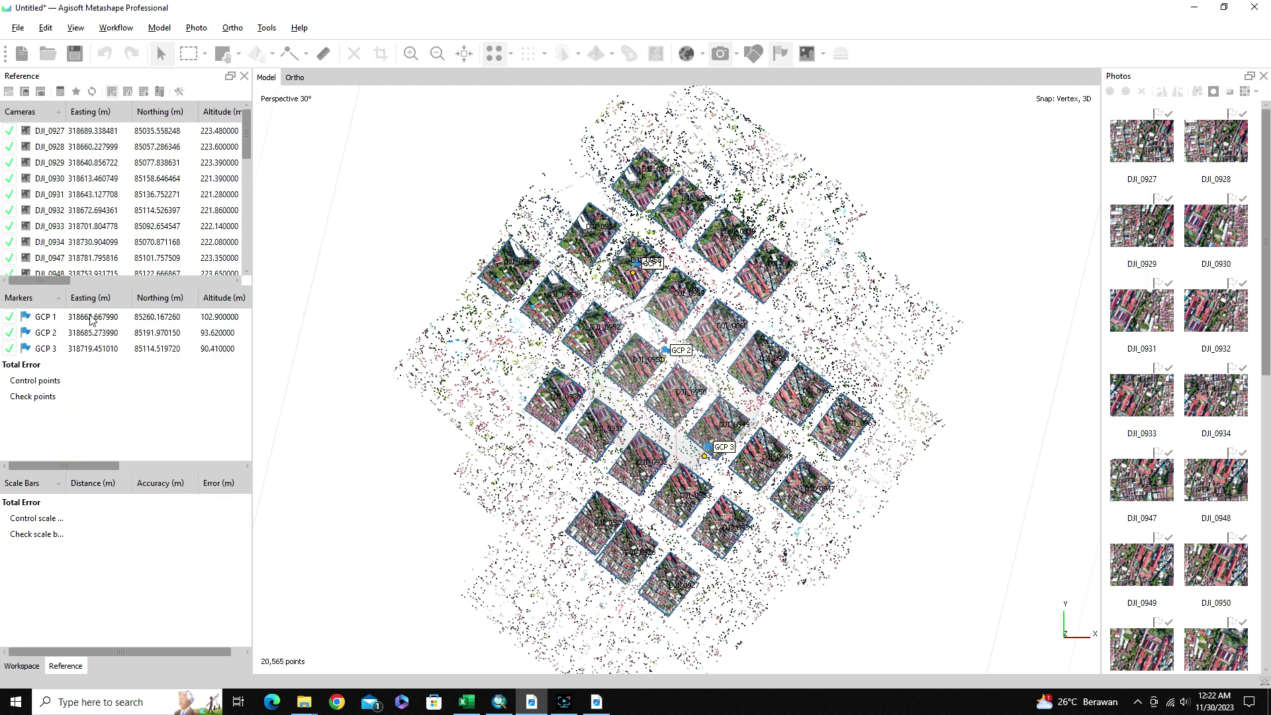
{"action": "right_click", "coordinate": [90, 319]}
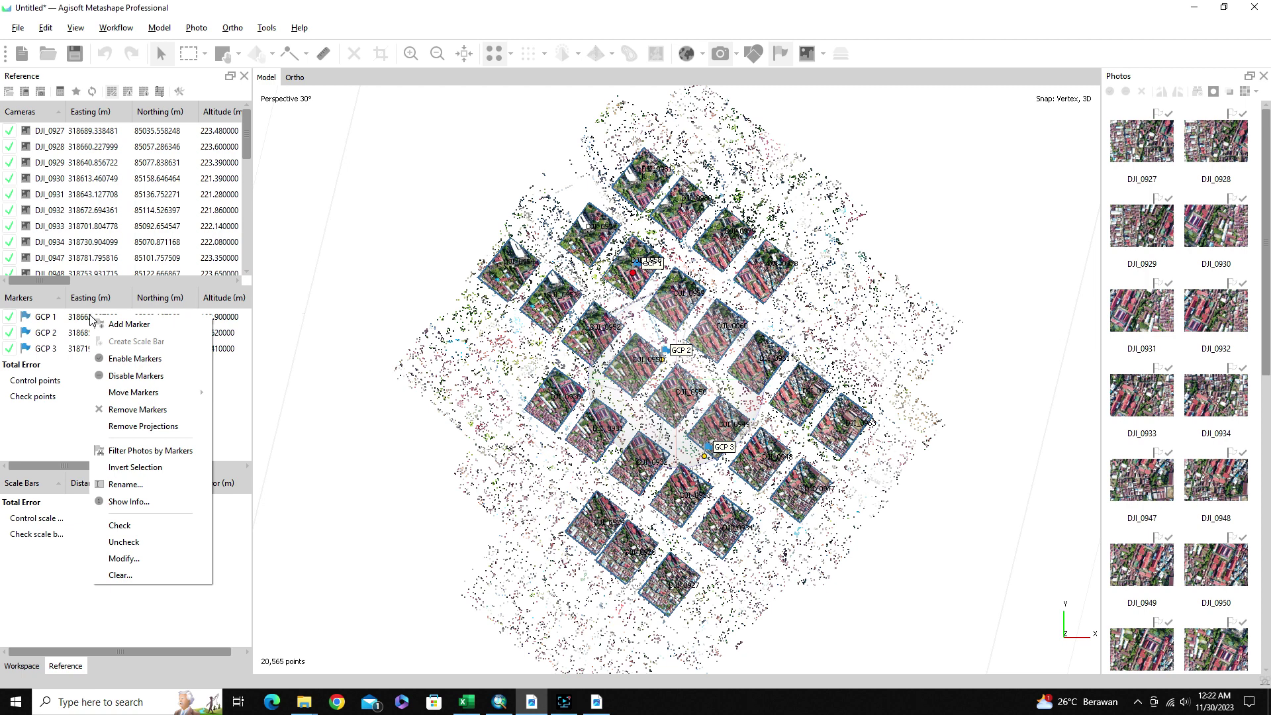
{"action": "left_click", "coordinate": [161, 453]}
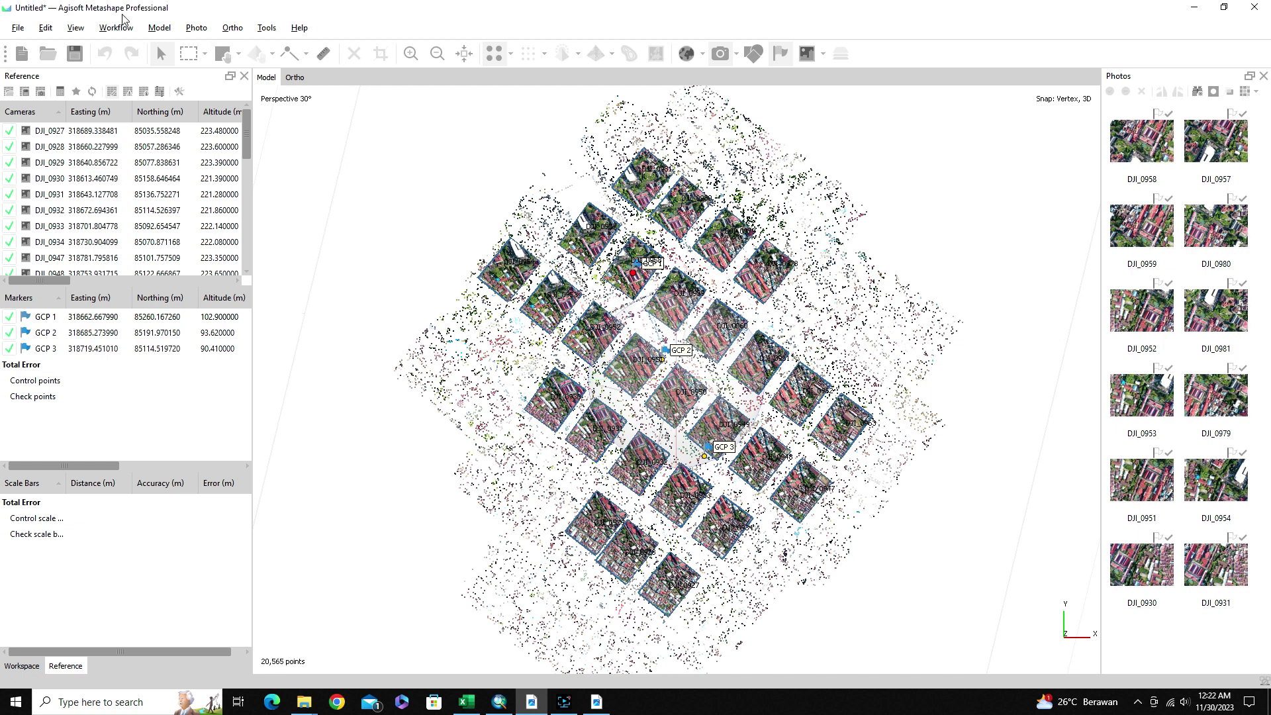
Hide the Photos pane and show it again
{"action": "left_click", "coordinate": [75, 28]}
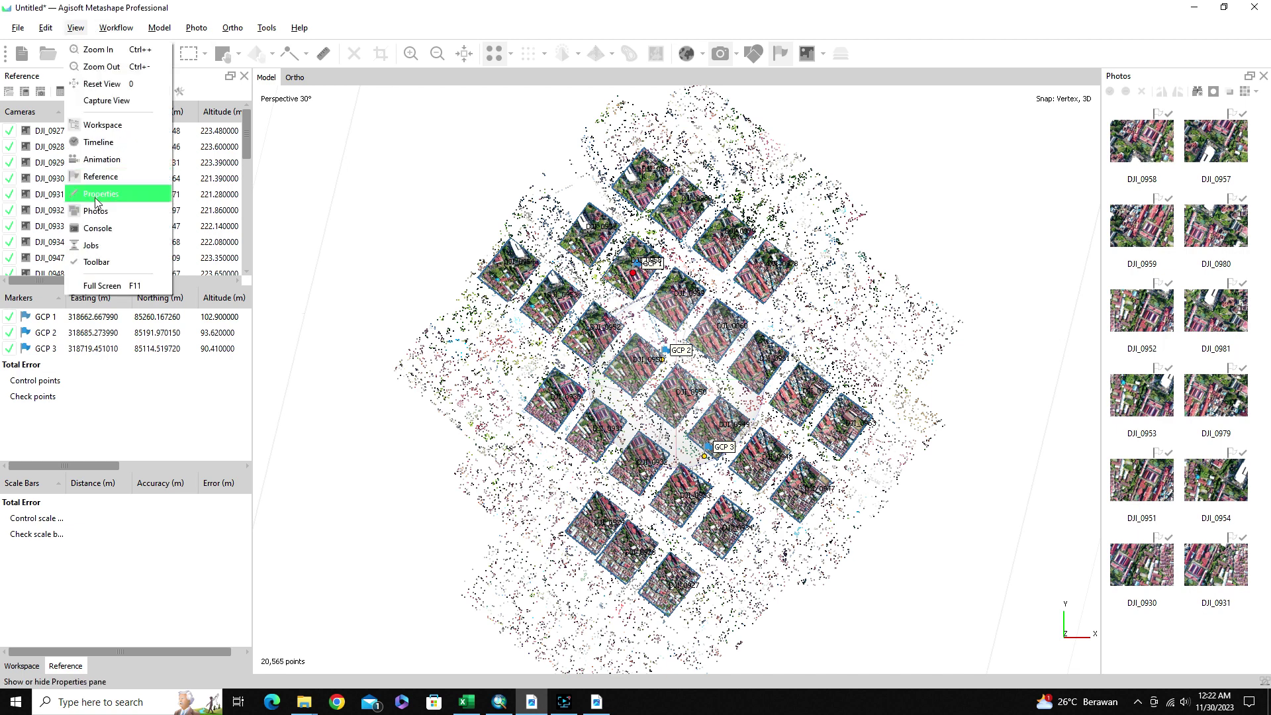
{"action": "left_click", "coordinate": [97, 210]}
{"action": "left_click", "coordinate": [76, 28]}
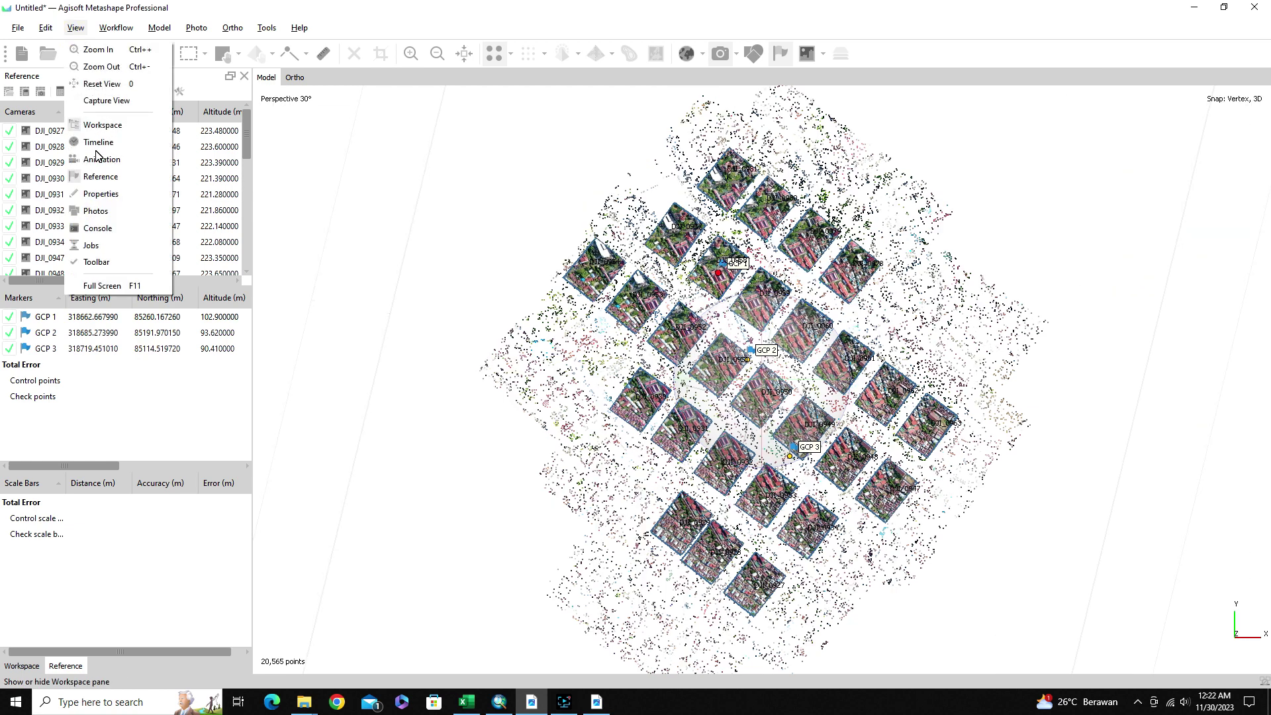
{"action": "left_click", "coordinate": [96, 210]}
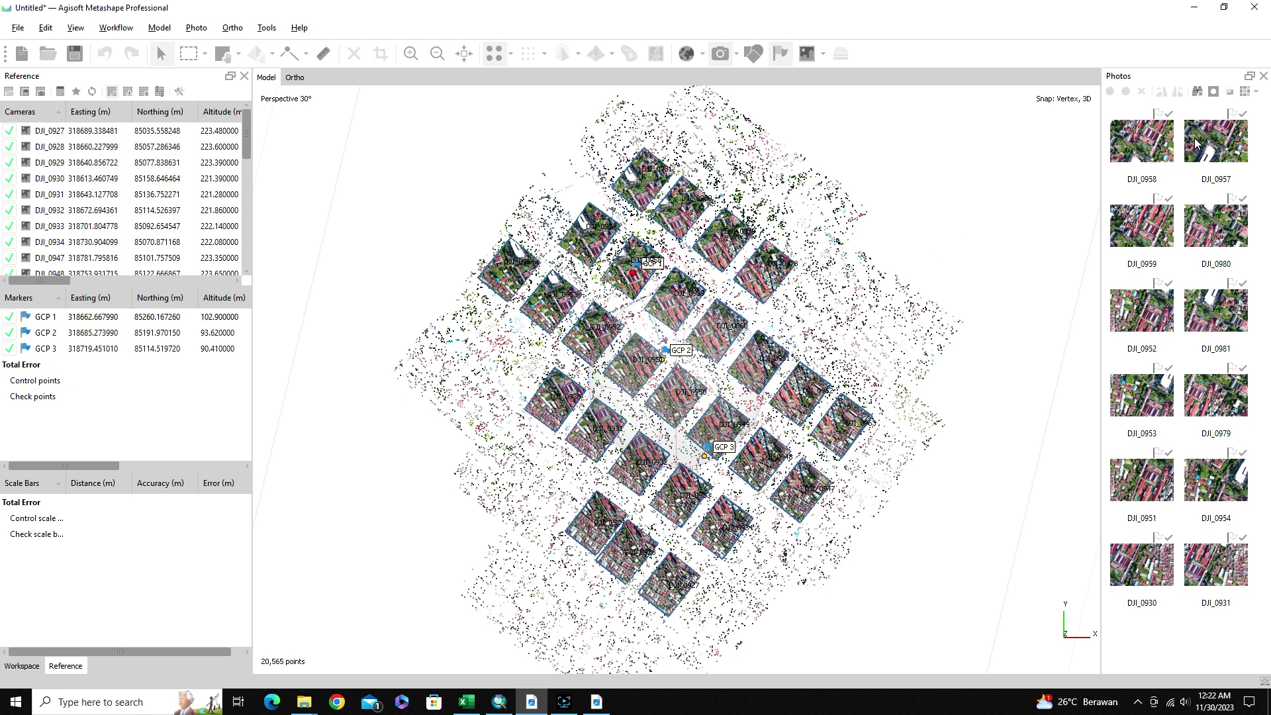
Open photo DJI_0958 and move the GCP 1 marker to the green court's edge at the white curb block beside the red ramp
{"action": "left_click", "coordinate": [1140, 152]}
{"action": "double_click", "coordinate": [1141, 152]}
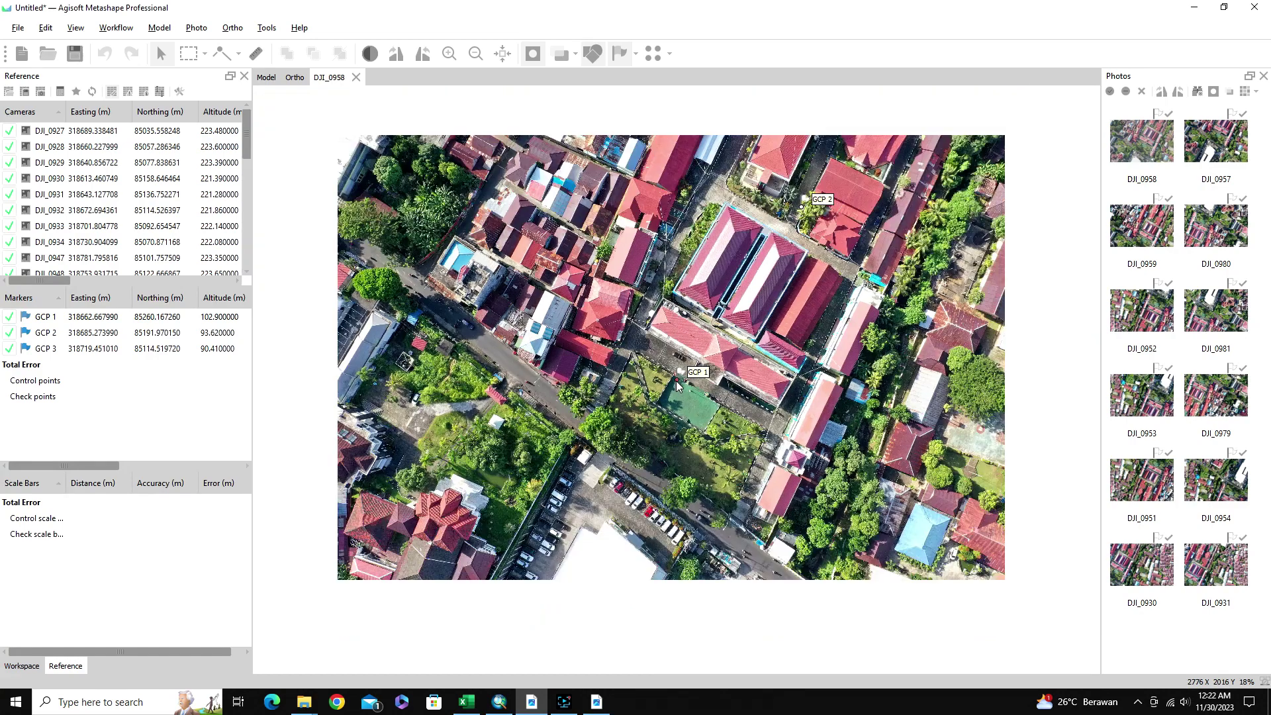
{"action": "scroll", "coordinate": [677, 382], "scroll_direction": "up", "scroll_amount": 8}
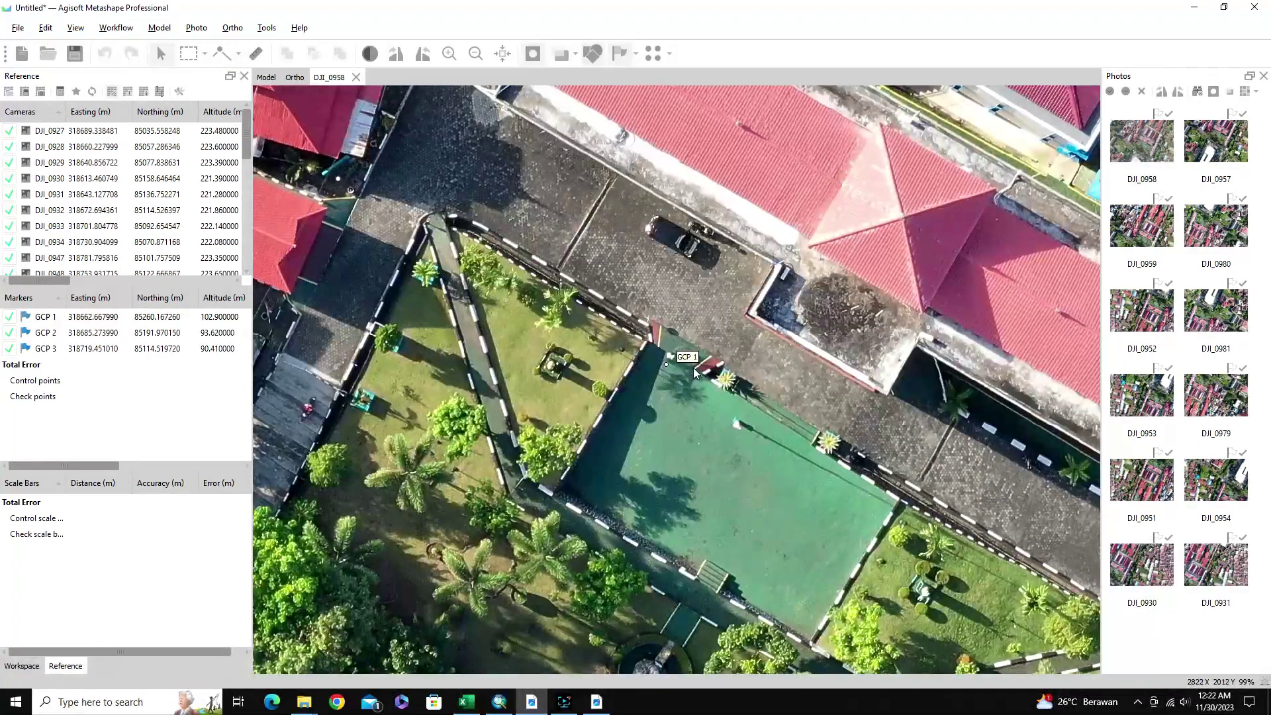
{"action": "scroll", "coordinate": [700, 377], "scroll_direction": "up", "scroll_amount": 5}
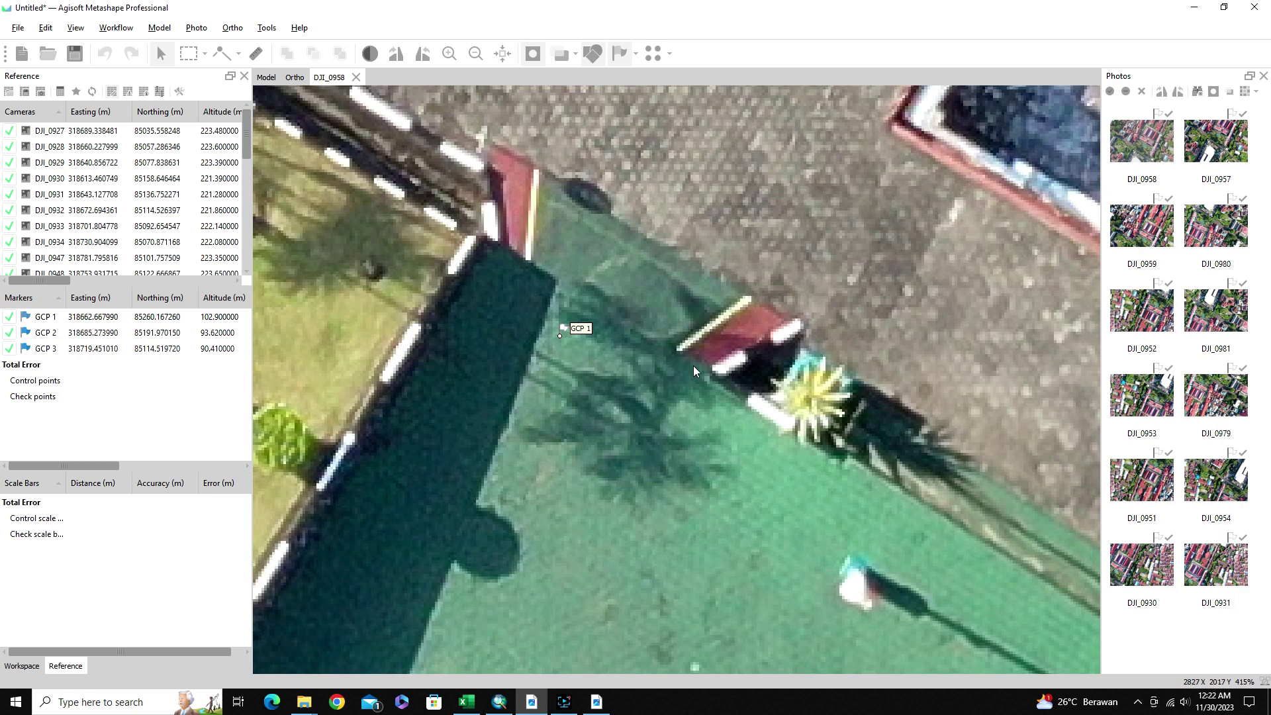
{"action": "scroll", "coordinate": [711, 374], "scroll_direction": "up", "scroll_amount": 4}
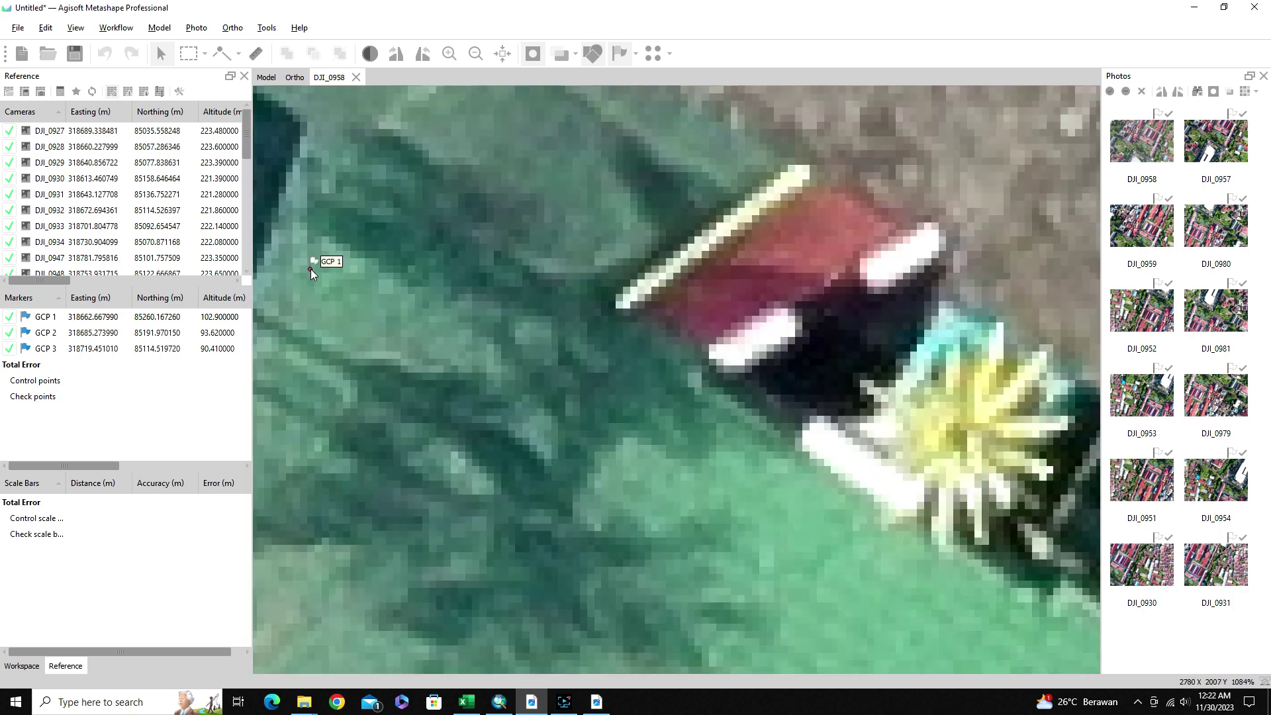
{"action": "mouse_move", "coordinate": [311, 268]}
{"action": "left_mouse_down"}
{"action": "mouse_move", "coordinate": [704, 346]}
{"action": "mouse_move", "coordinate": [708, 366]}
{"action": "left_mouse_up"}
{"action": "scroll", "coordinate": [722, 372], "scroll_direction": "up", "scroll_amount": 2}
{"action": "scroll", "coordinate": [721, 372], "scroll_direction": "down", "scroll_amount": 5}
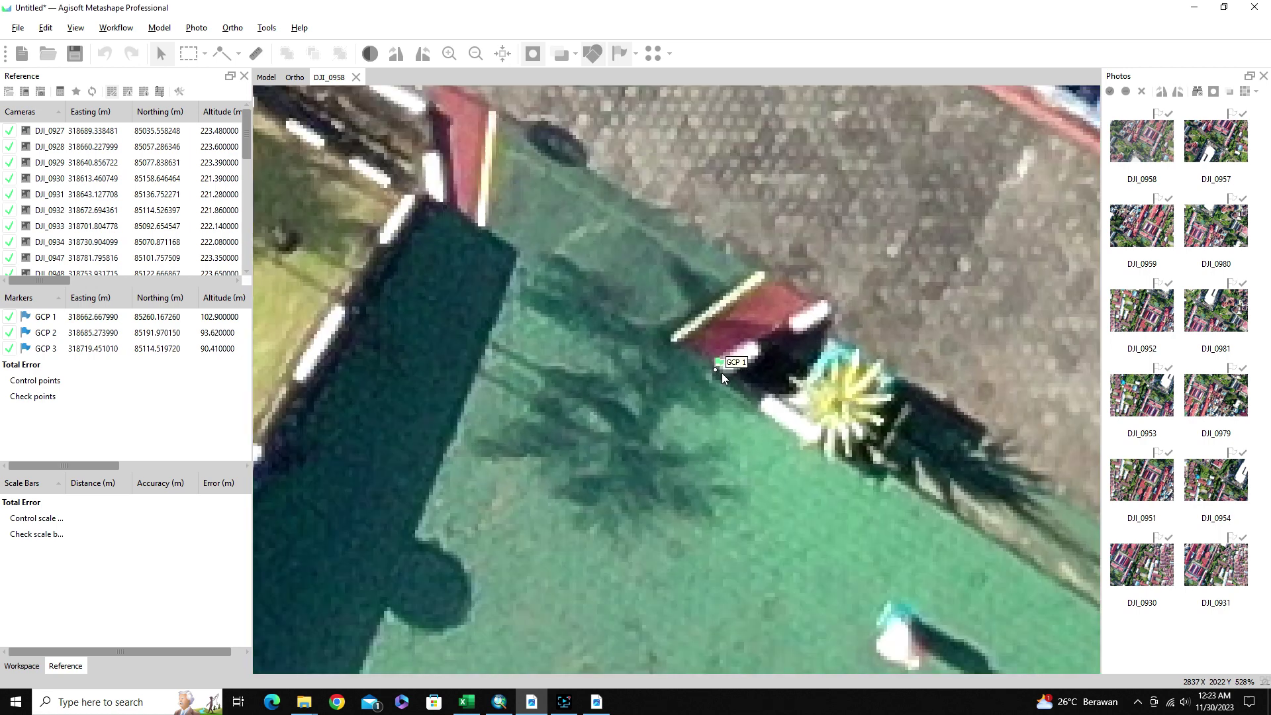
{"action": "scroll", "coordinate": [732, 376], "scroll_direction": "down", "scroll_amount": 1}
{"action": "scroll", "coordinate": [721, 367], "scroll_direction": "up", "scroll_amount": 1}
{"action": "scroll", "coordinate": [721, 367], "scroll_direction": "down", "scroll_amount": 1}
{"action": "scroll", "coordinate": [721, 368], "scroll_direction": "up", "scroll_amount": 1}
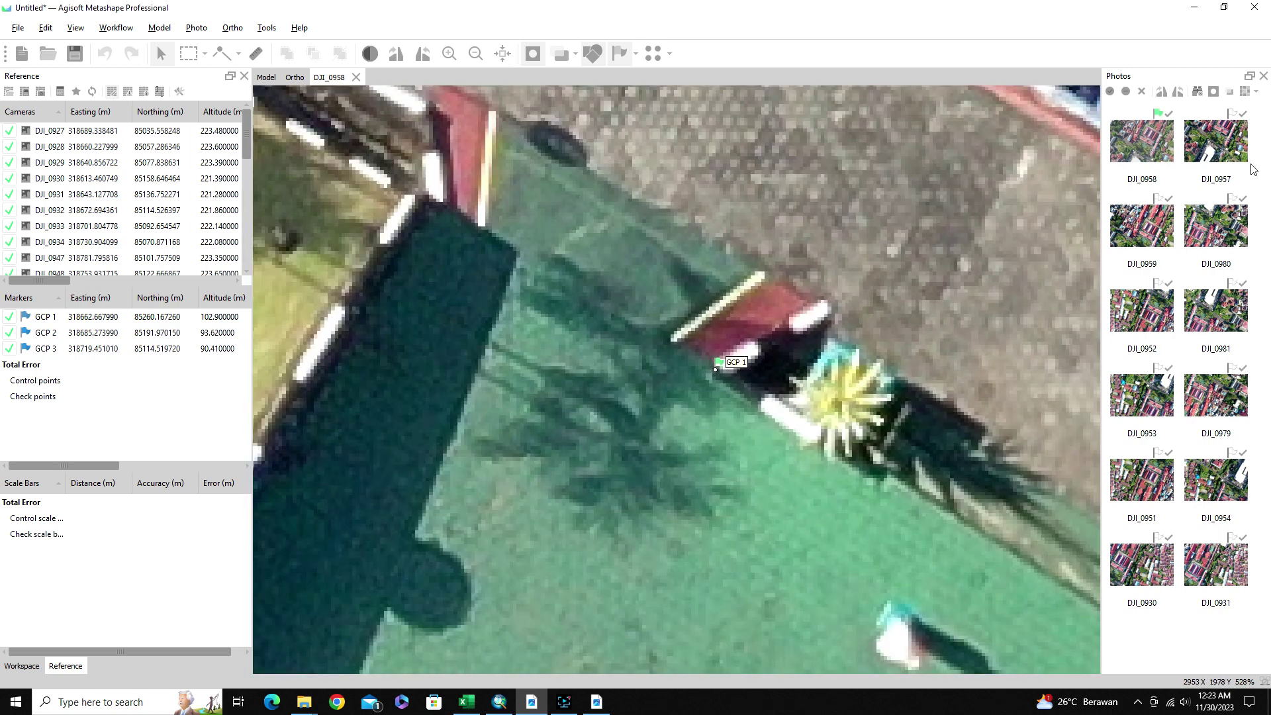
Open photo DJI_0957 and place the GCP 1 marker precisely at the outer corner of the white curb block beside the red ramp
{"action": "double_click", "coordinate": [1216, 153]}
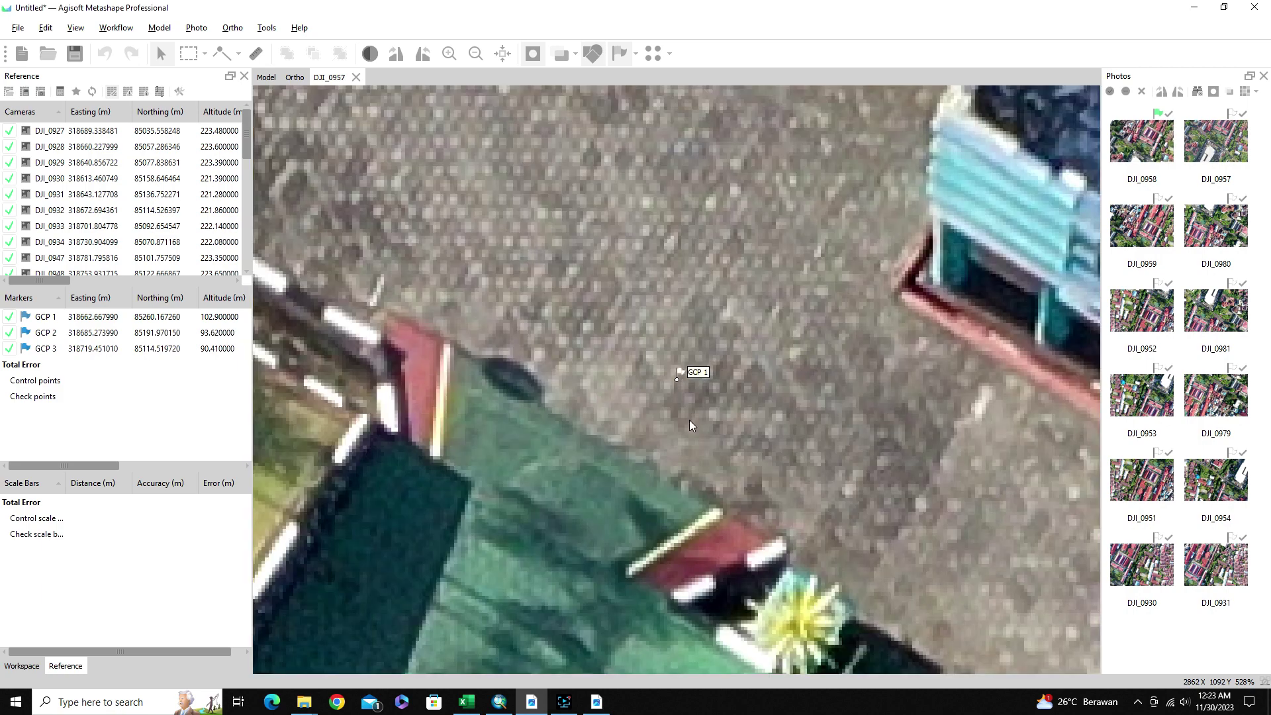
{"action": "scroll", "coordinate": [709, 268], "scroll_direction": "up", "scroll_amount": 1}
{"action": "scroll", "coordinate": [710, 268], "scroll_direction": "down", "scroll_amount": 1}
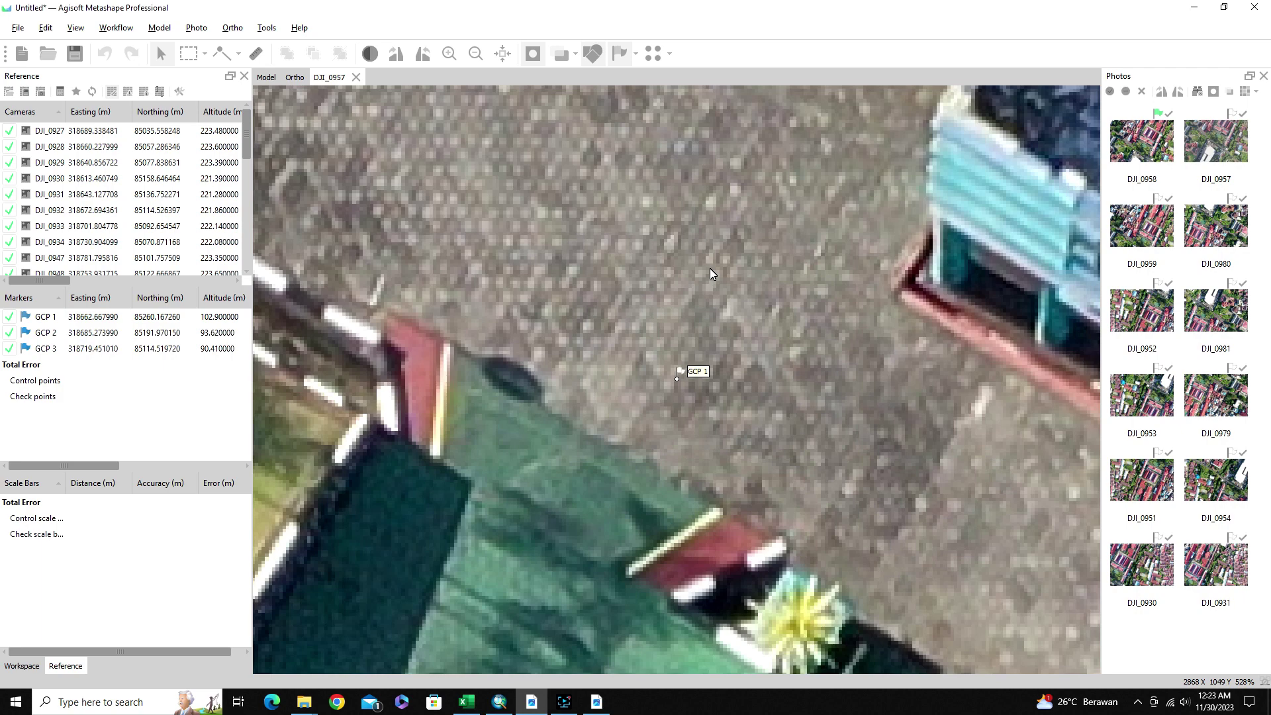
{"action": "scroll", "coordinate": [710, 268], "scroll_direction": "down", "scroll_amount": 2}
{"action": "left_click_drag", "start_coordinate": [695, 323], "coordinate": [682, 435]}
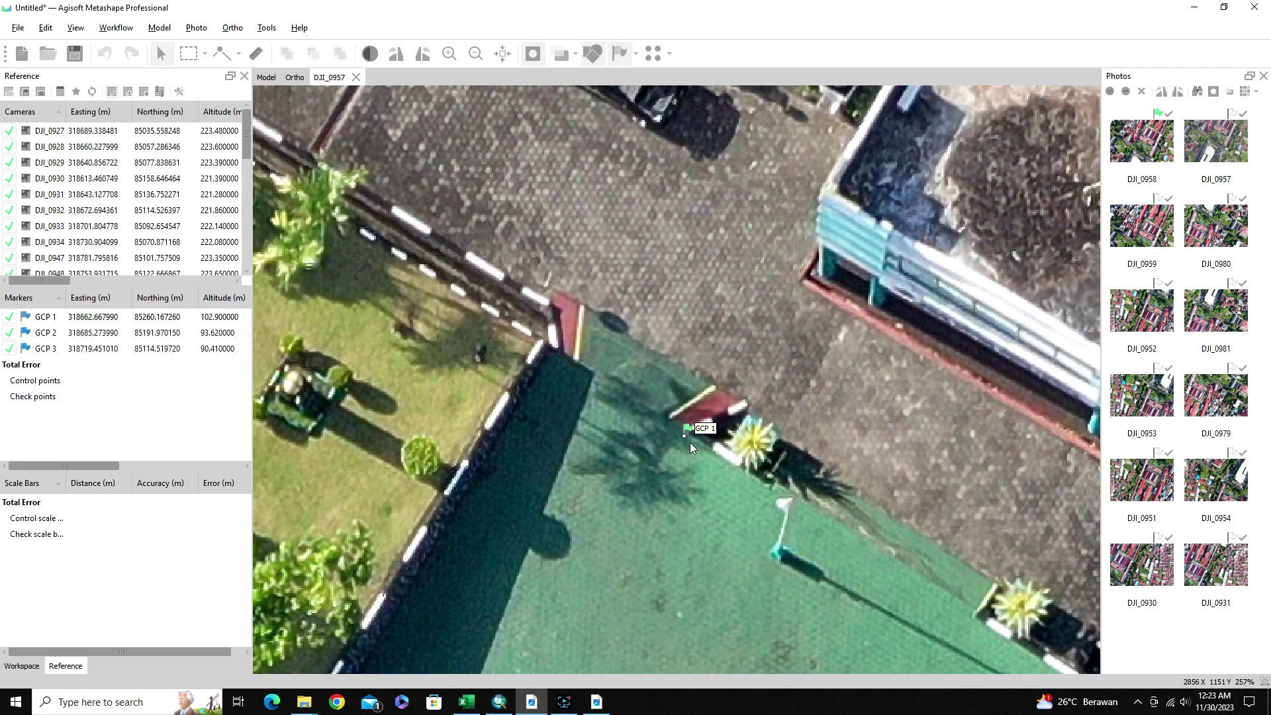
{"action": "scroll", "coordinate": [690, 442], "scroll_direction": "up", "scroll_amount": 5}
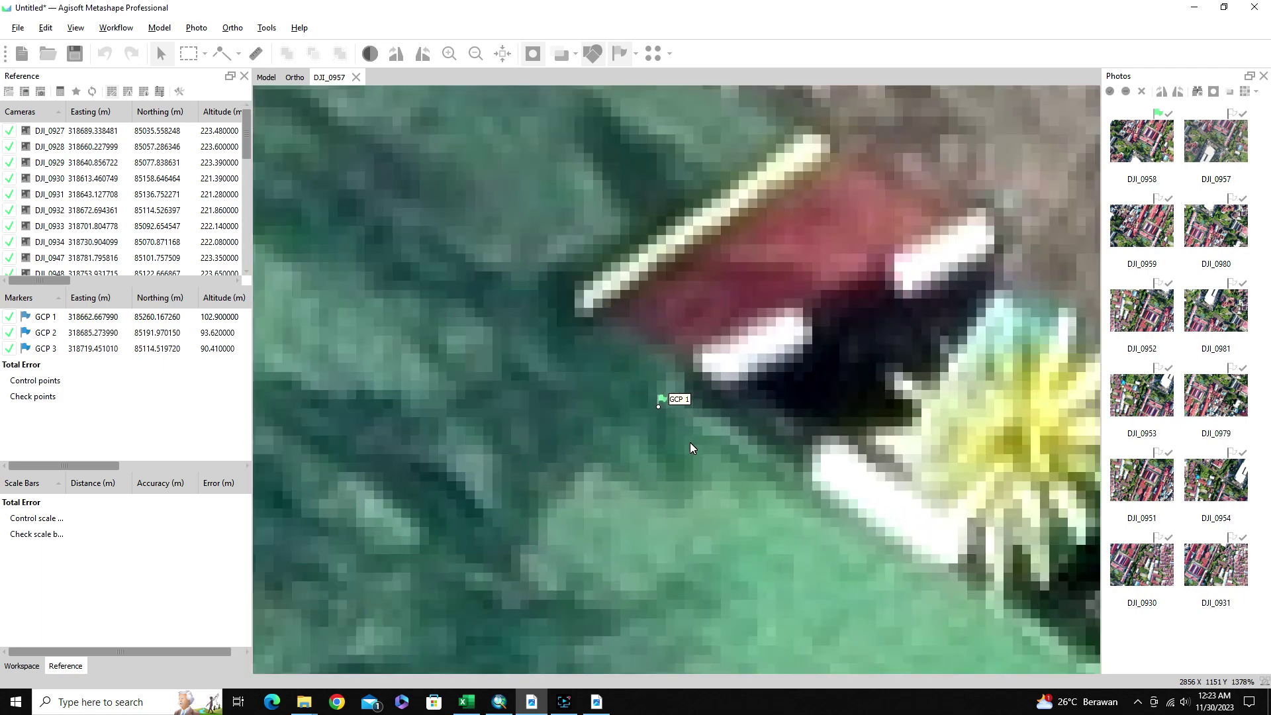
{"action": "scroll", "coordinate": [659, 408], "scroll_direction": "up", "scroll_amount": 1}
{"action": "left_click_drag", "start_coordinate": [659, 408], "coordinate": [703, 362]}
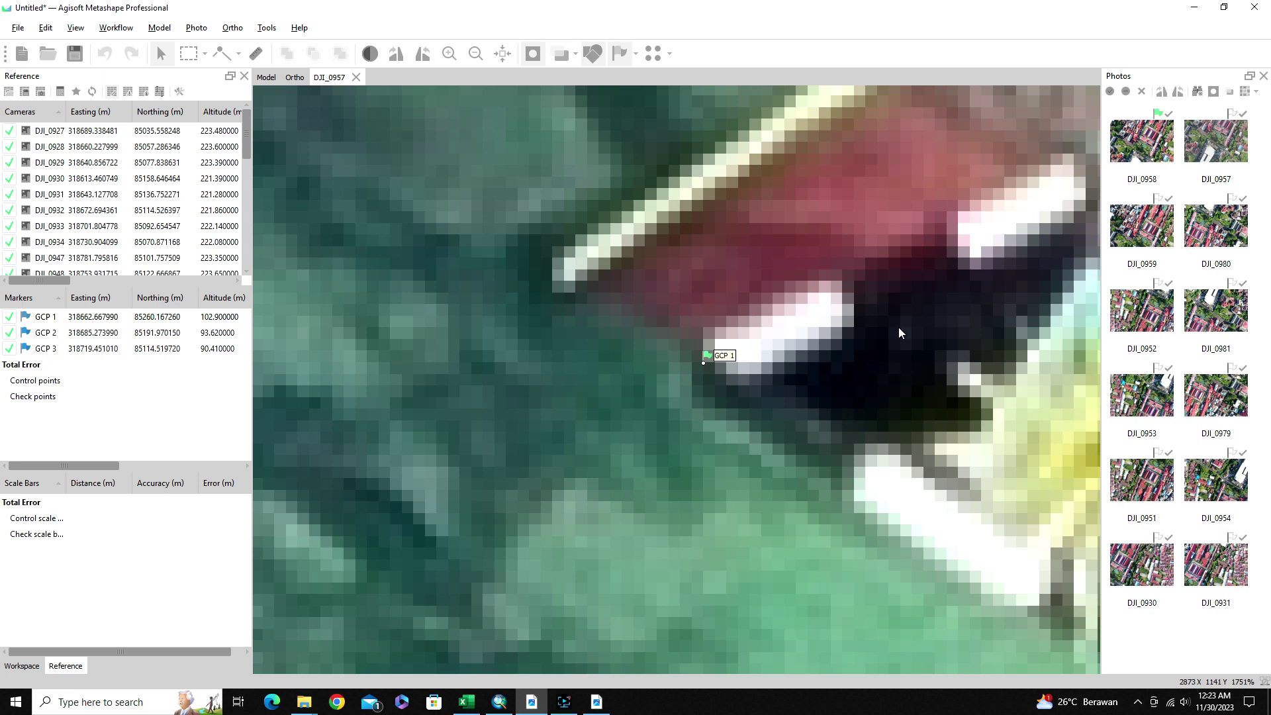
Open photo DJI_0959 and nudge the GCP 1 marker onto the lower corner of the white curb block
{"action": "double_click", "coordinate": [1142, 226]}
{"action": "scroll", "coordinate": [665, 397], "scroll_direction": "down", "scroll_amount": 3}
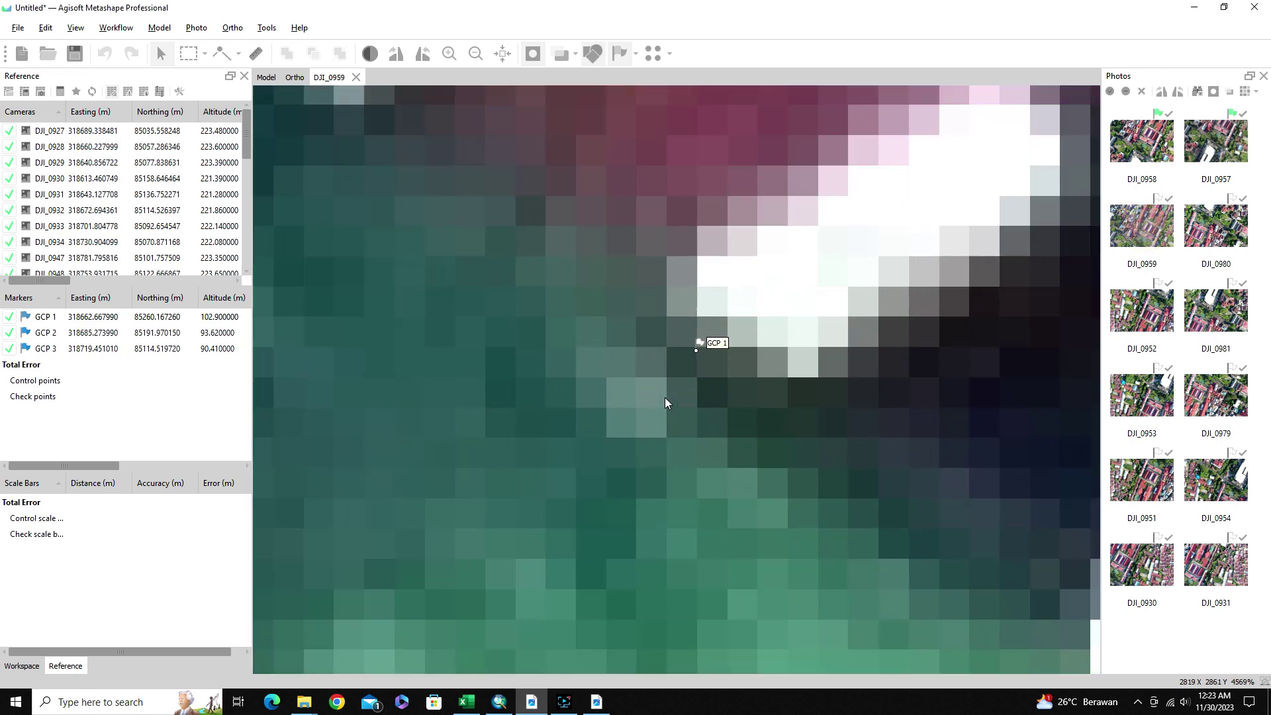
{"action": "scroll", "coordinate": [665, 397], "scroll_direction": "up", "scroll_amount": 6}
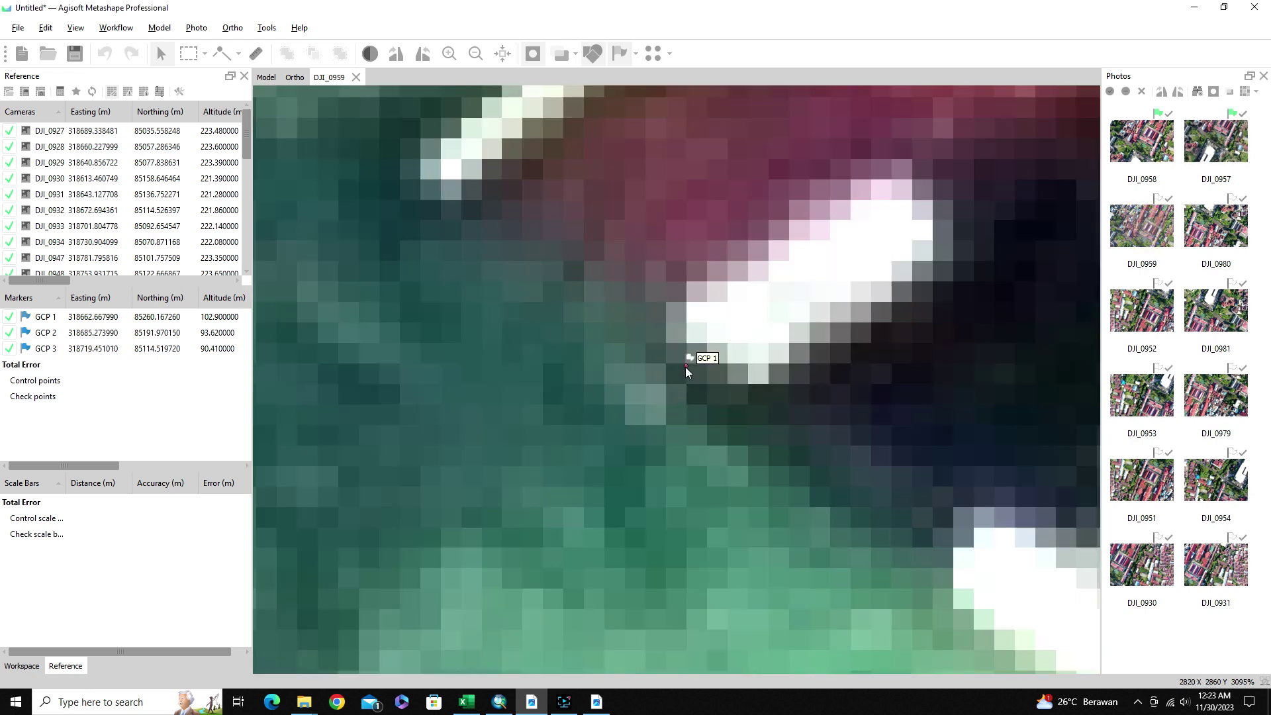
{"action": "mouse_move", "coordinate": [687, 366]}
{"action": "left_mouse_down"}
{"action": "mouse_move", "coordinate": [670, 356]}
{"action": "mouse_move", "coordinate": [687, 352]}
{"action": "left_mouse_up"}
Check the GCP 3 marker position in DJI_0963 and the marker flags on the other photos filtered for GCP 3
{"action": "scroll", "coordinate": [601, 311], "scroll_direction": "down", "scroll_amount": 5}
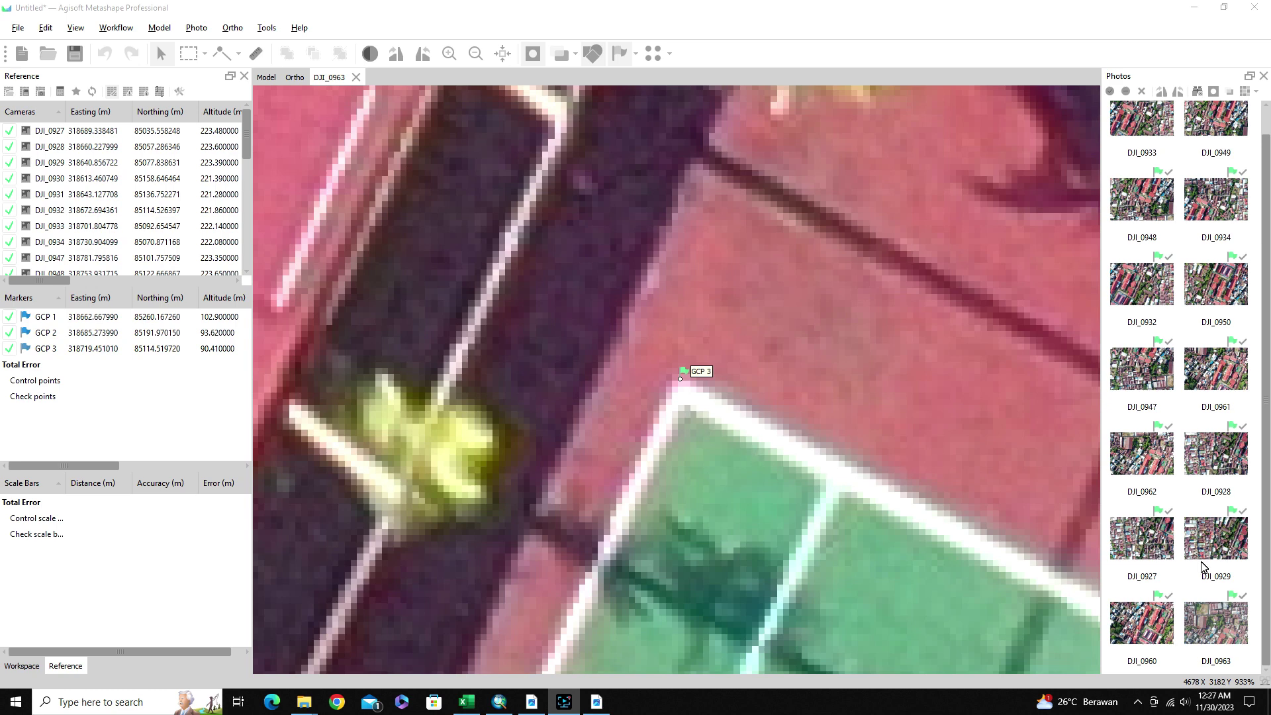
{"action": "scroll", "coordinate": [681, 375], "scroll_direction": "up", "scroll_amount": 2}
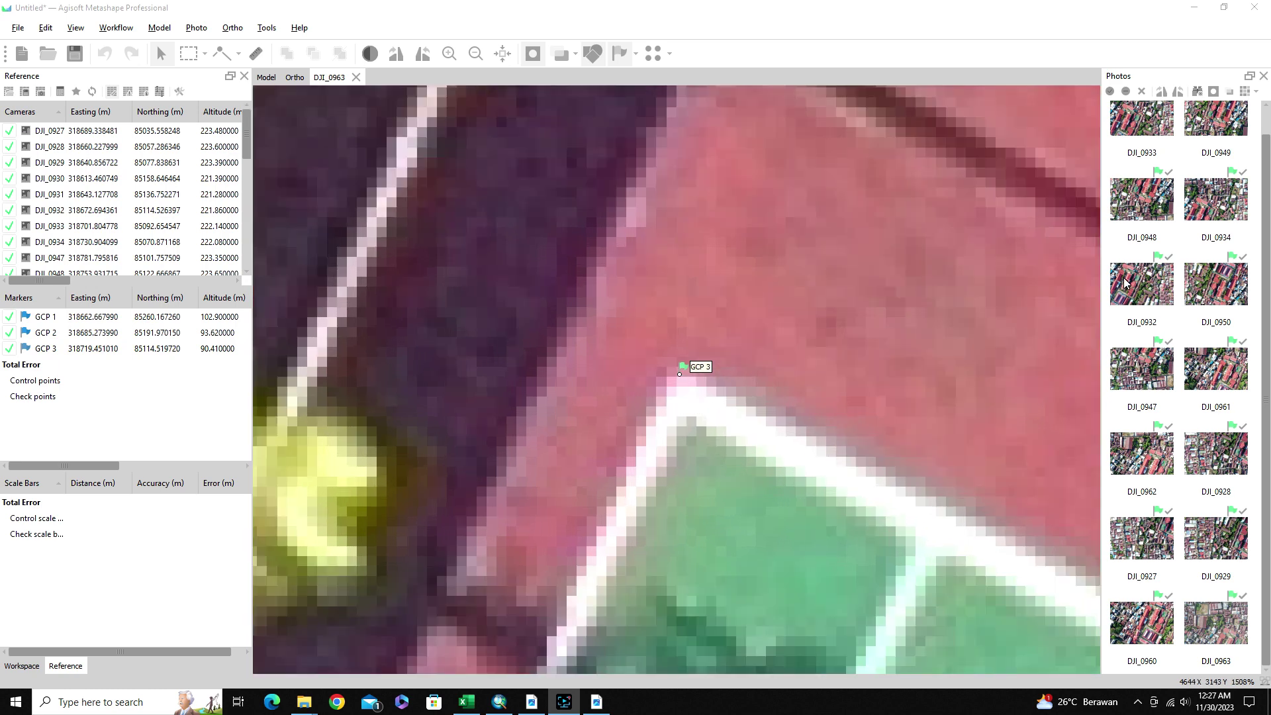
{"action": "scroll", "coordinate": [1126, 284], "scroll_direction": "up", "scroll_amount": 1}
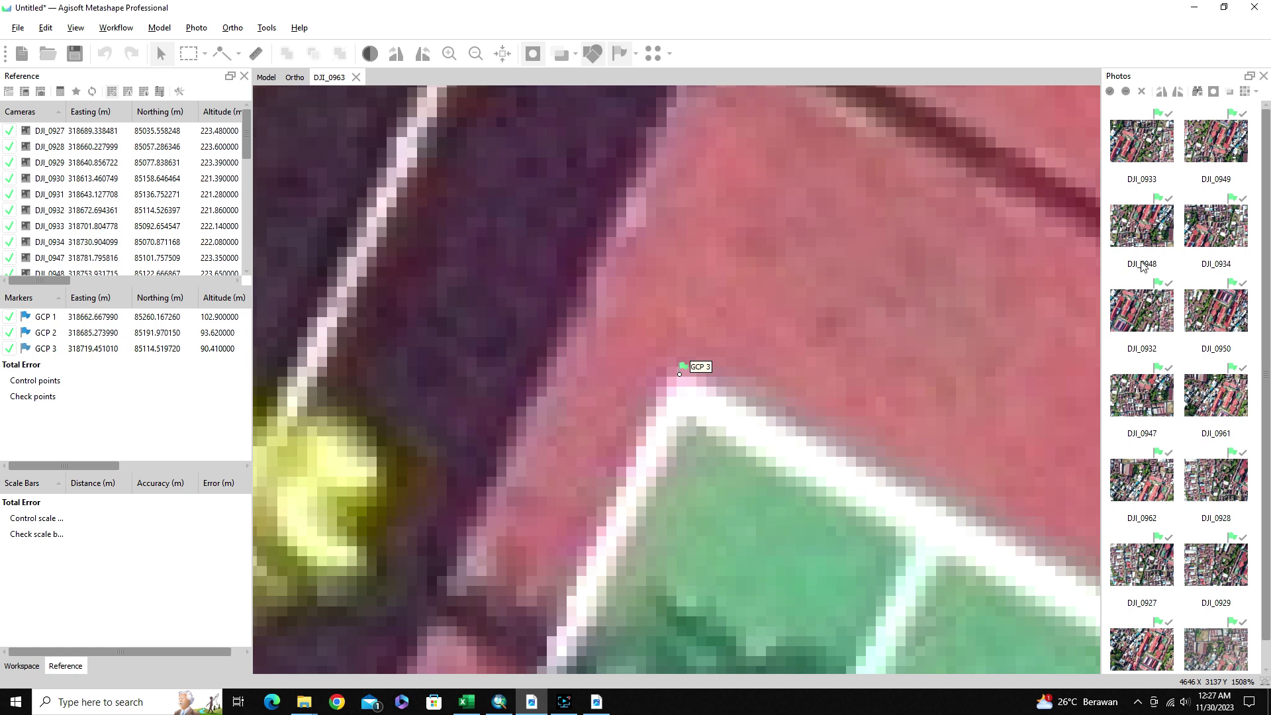
Optimize the camera alignment fitting f, cx, cy, k1, k2, k3, p1 and p2, check the marker errors, and close photo DJI_0963
{"action": "scroll", "coordinate": [1155, 358], "scroll_direction": "down", "scroll_amount": 1}
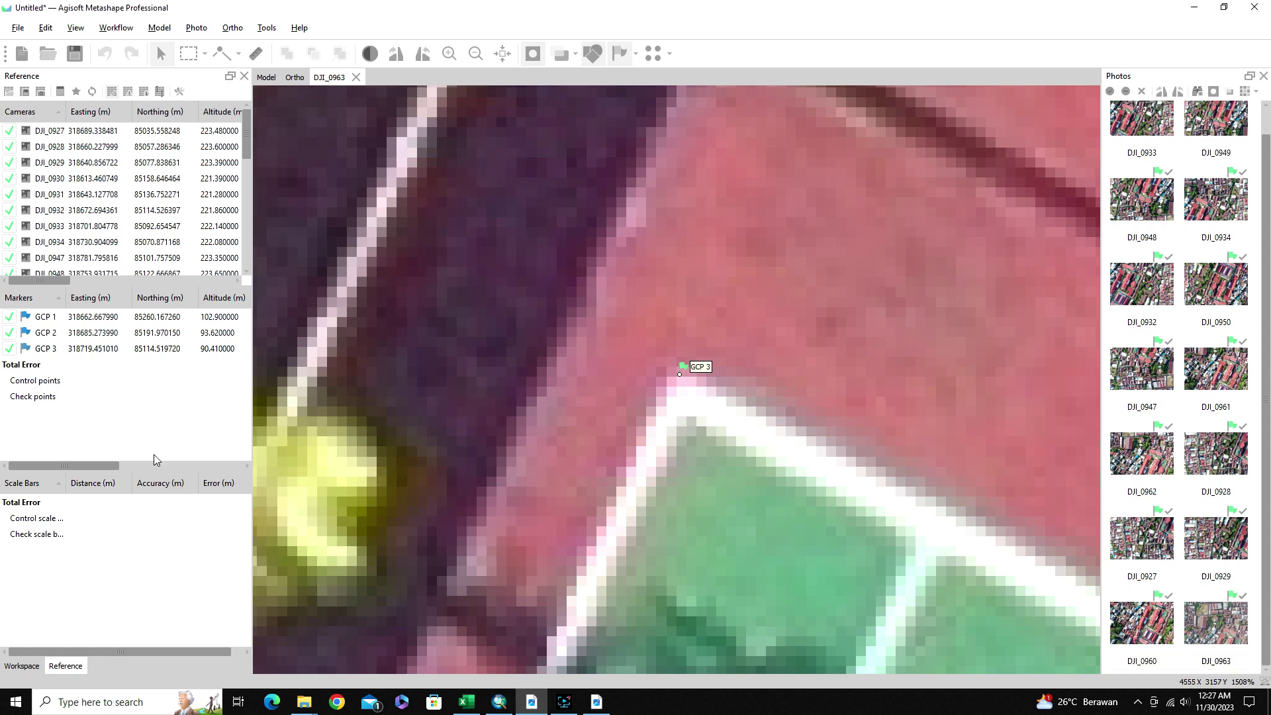
{"action": "left_click_drag", "start_coordinate": [100, 468], "coordinate": [226, 471]}
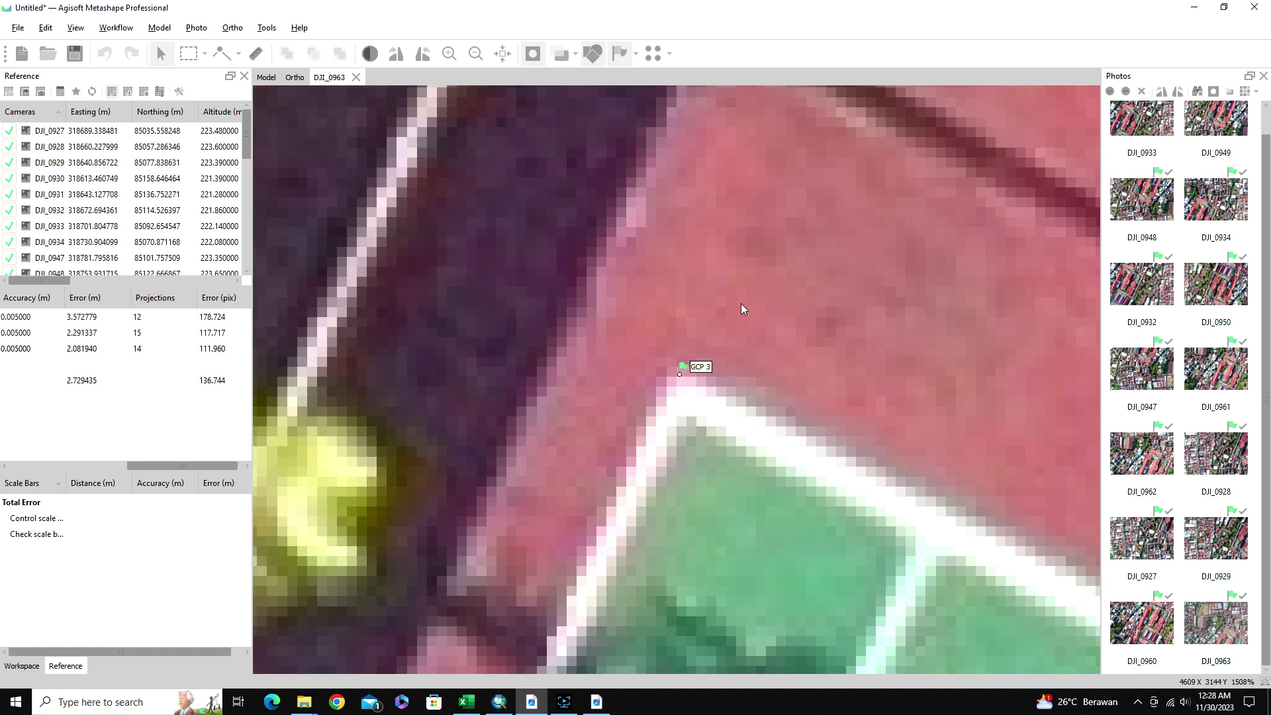
{"action": "left_click", "coordinate": [76, 93]}
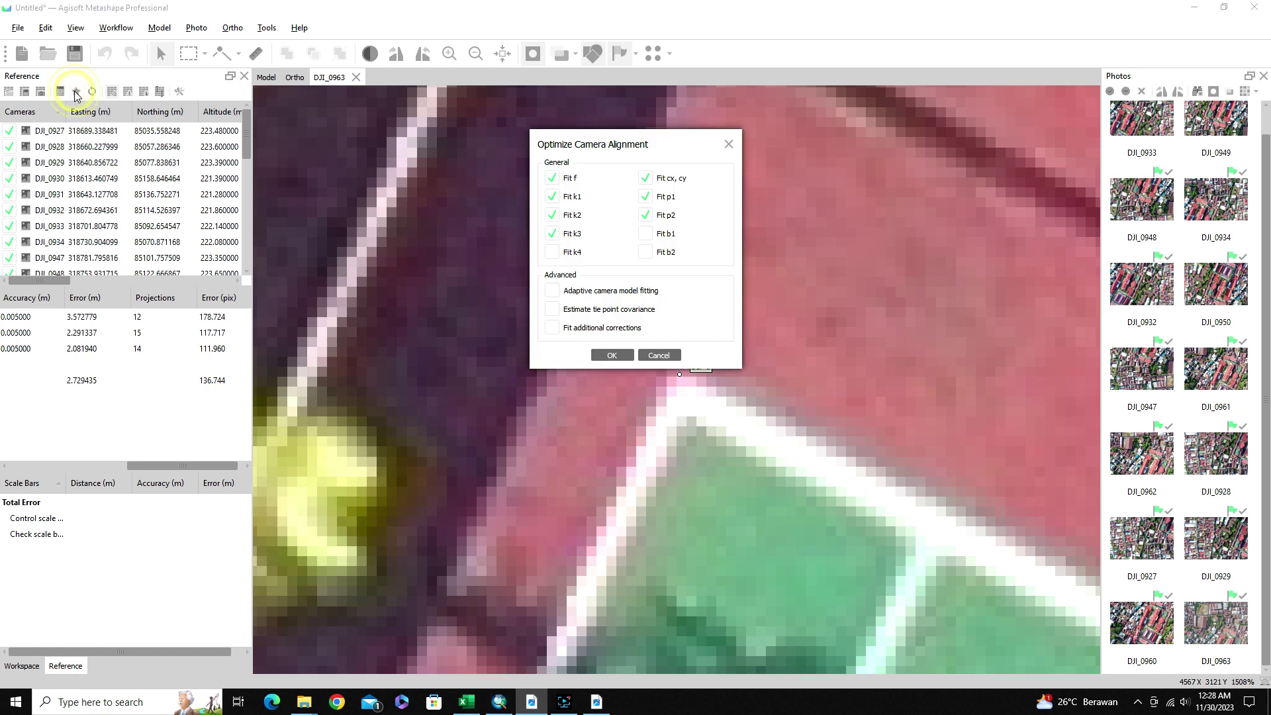
{"action": "left_click", "coordinate": [607, 358]}
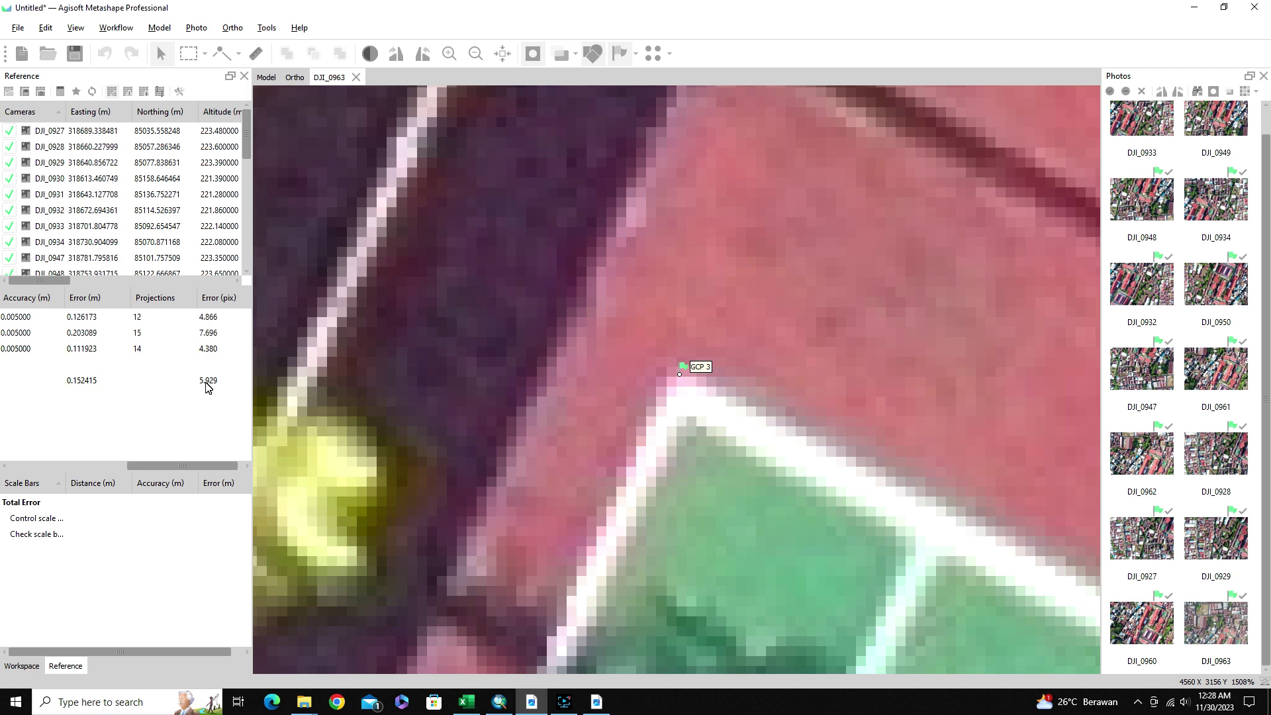
{"action": "left_click", "coordinate": [356, 77]}
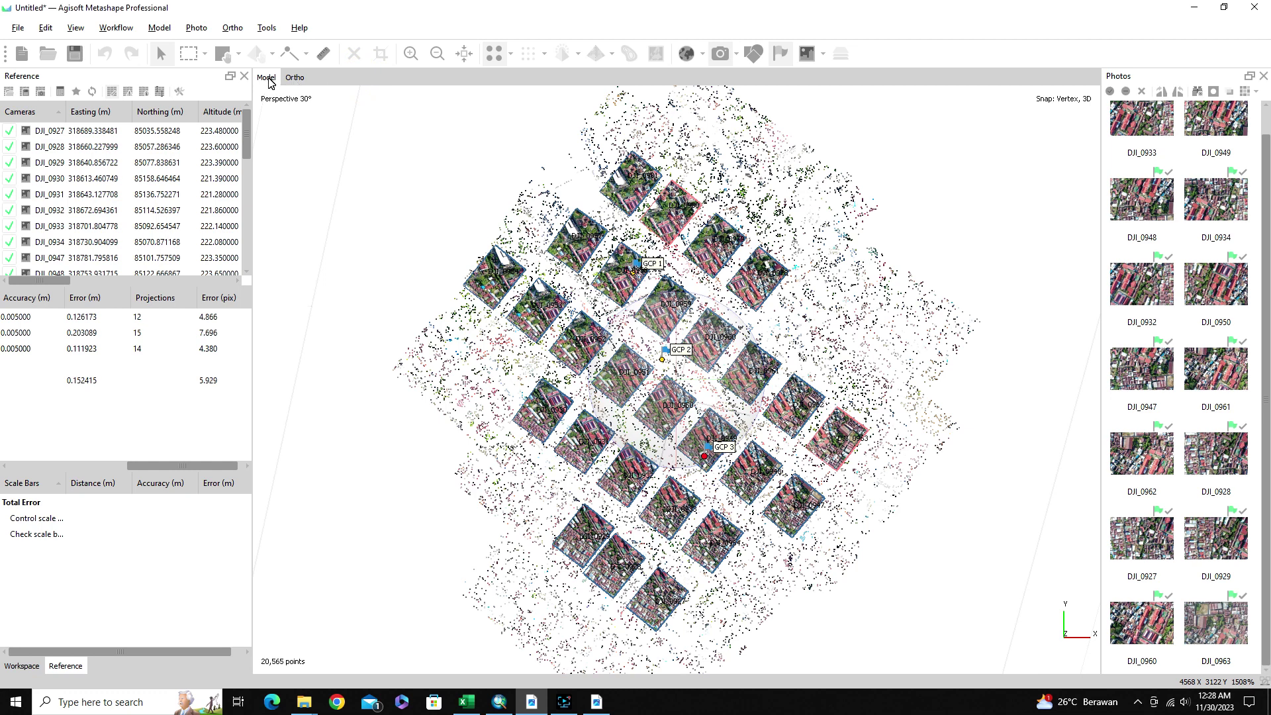
{"action": "left_click", "coordinate": [116, 28]}
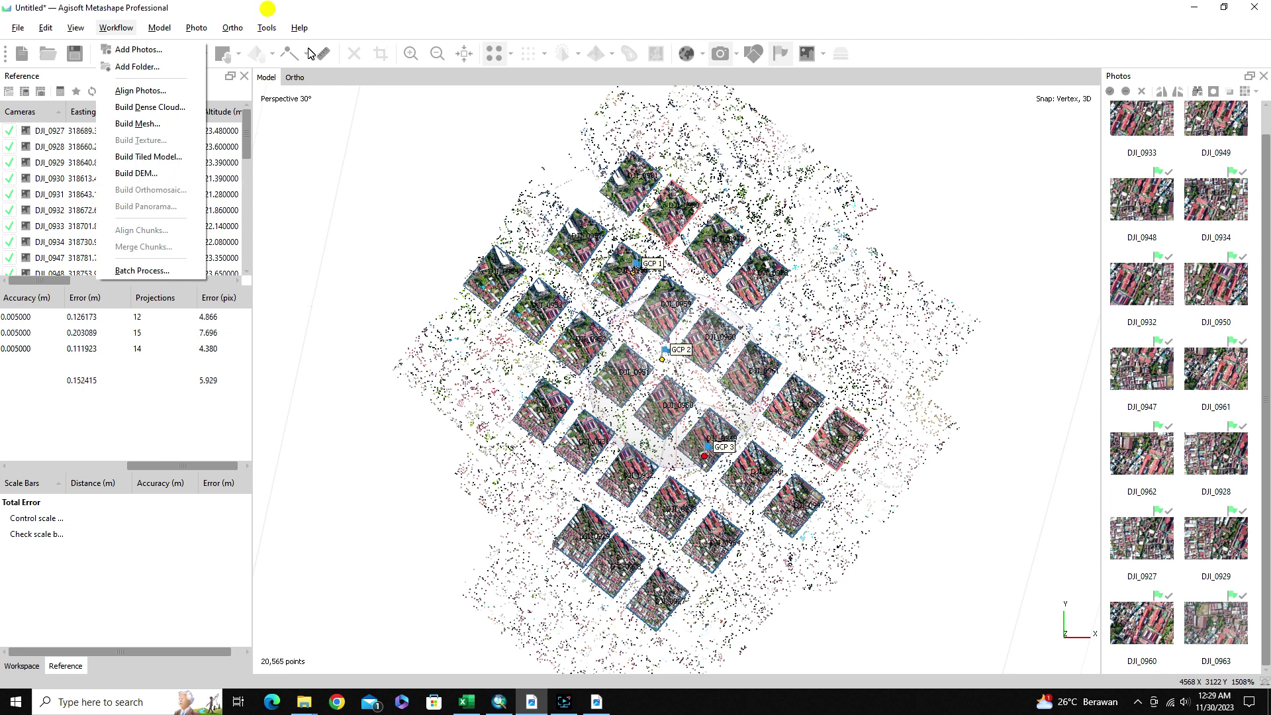
{"action": "key", "text": "Escape"}
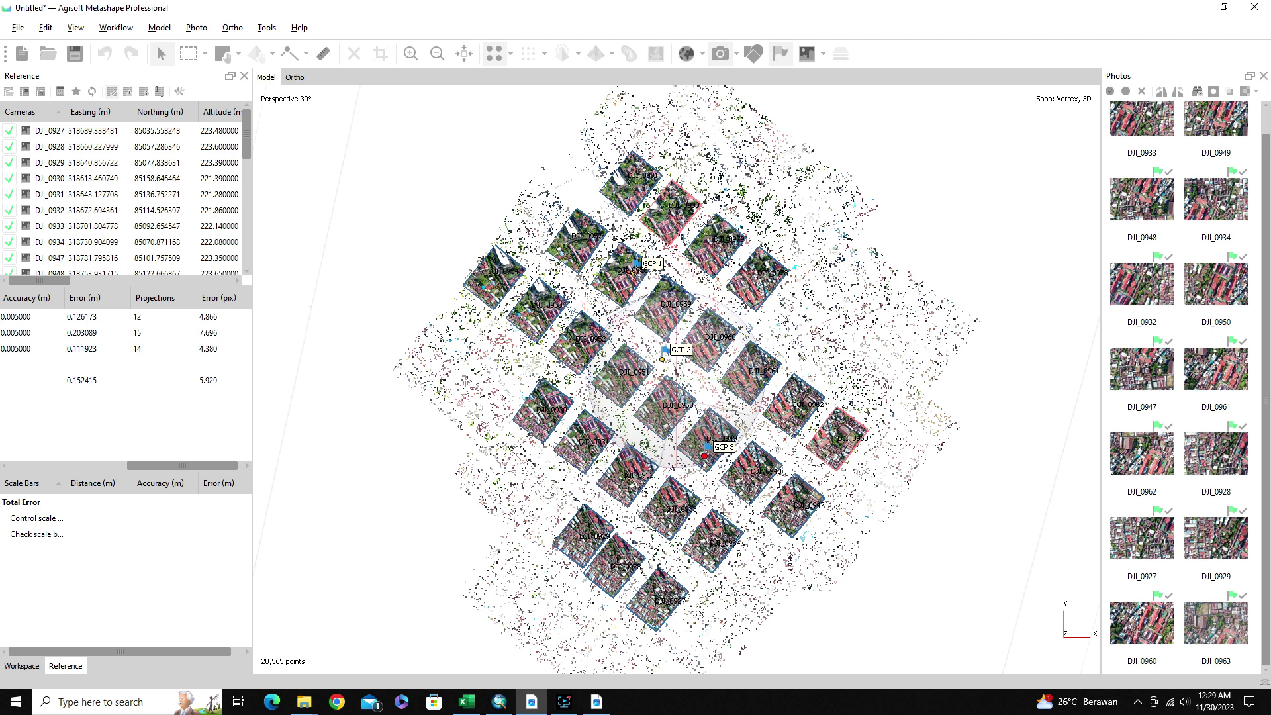
Switch to ArcMap and hide the GCP layer on the orthophoto map
{"action": "left_click", "coordinate": [498, 703]}
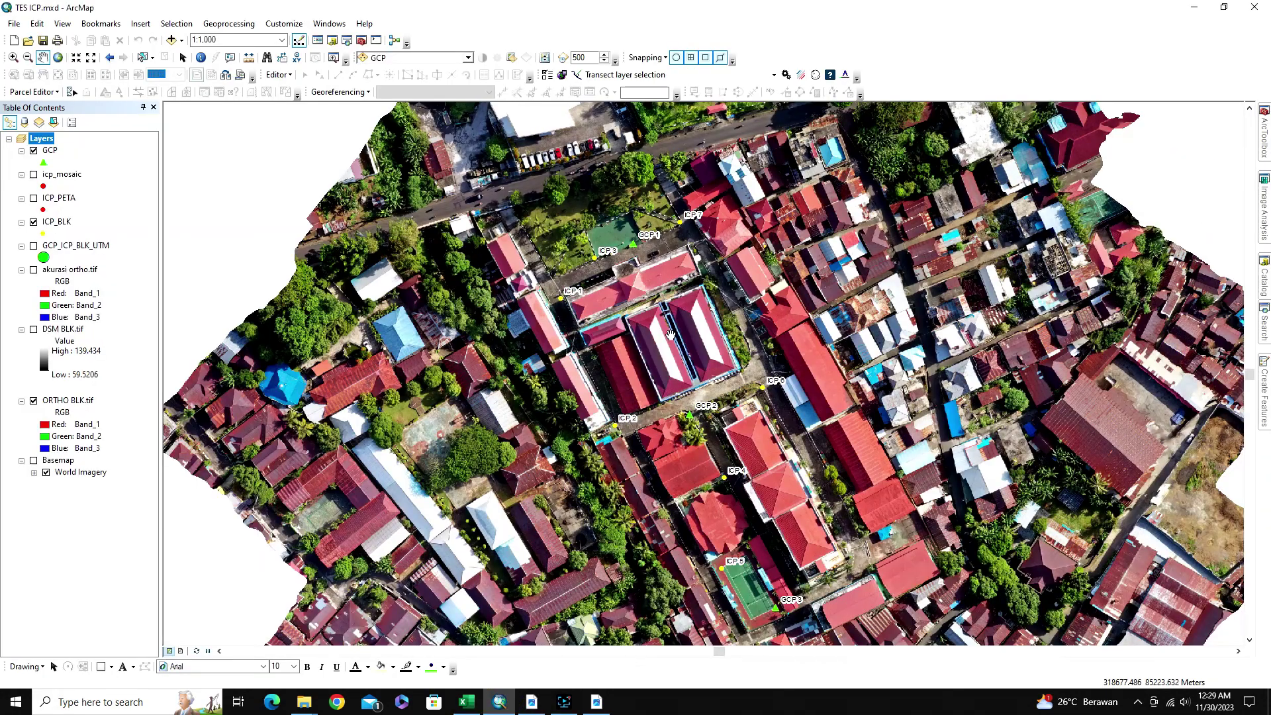
{"action": "scroll", "coordinate": [649, 342], "scroll_direction": "down", "scroll_amount": 1}
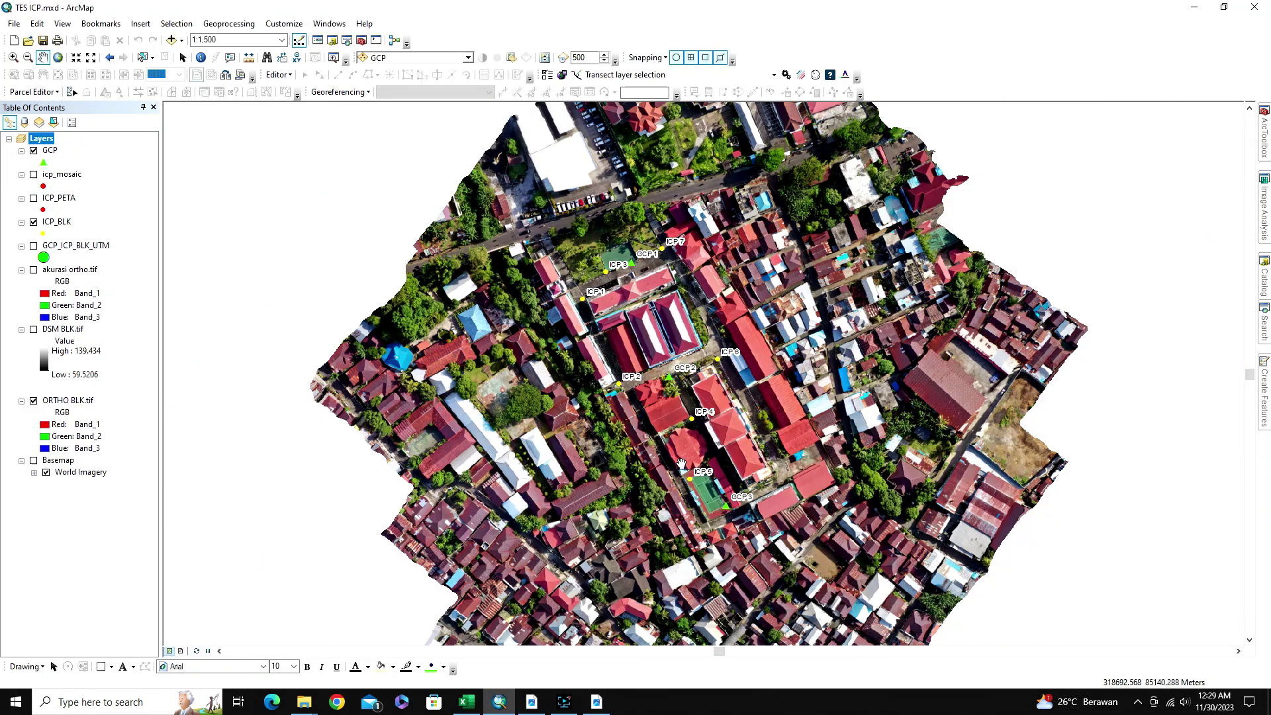
{"action": "scroll", "coordinate": [689, 460], "scroll_direction": "up", "scroll_amount": 1}
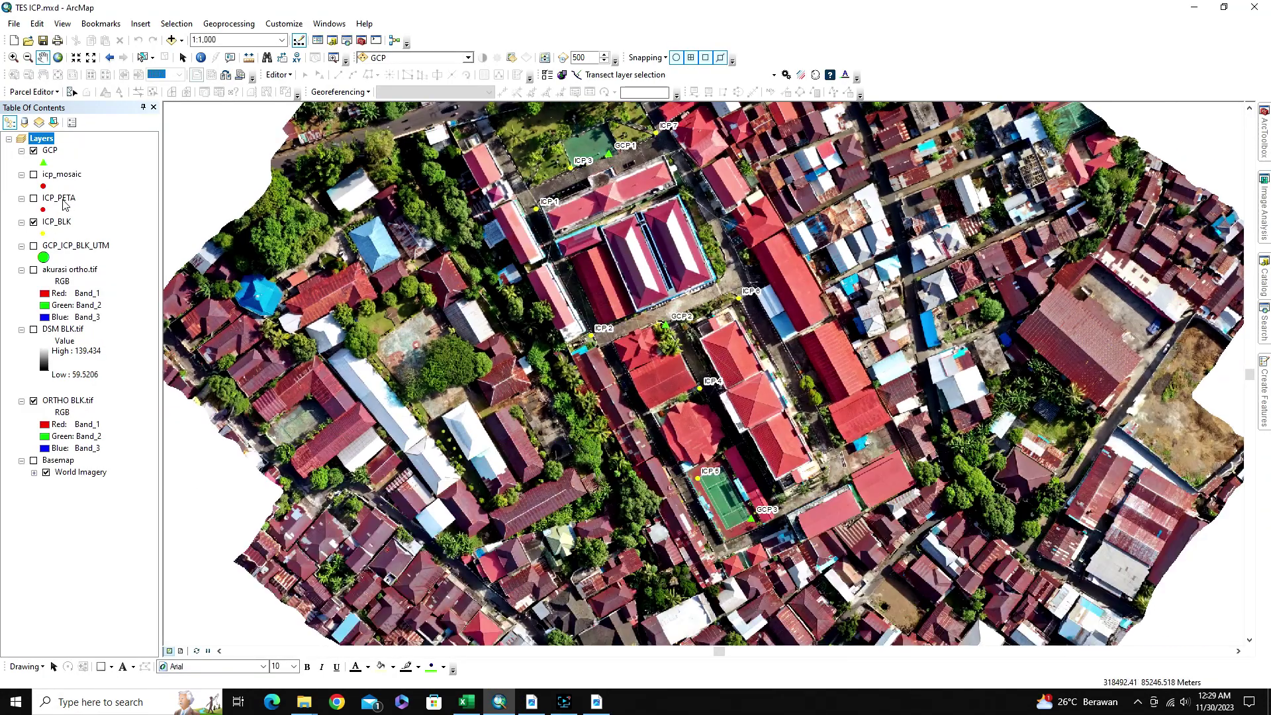
{"action": "left_click", "coordinate": [33, 151]}
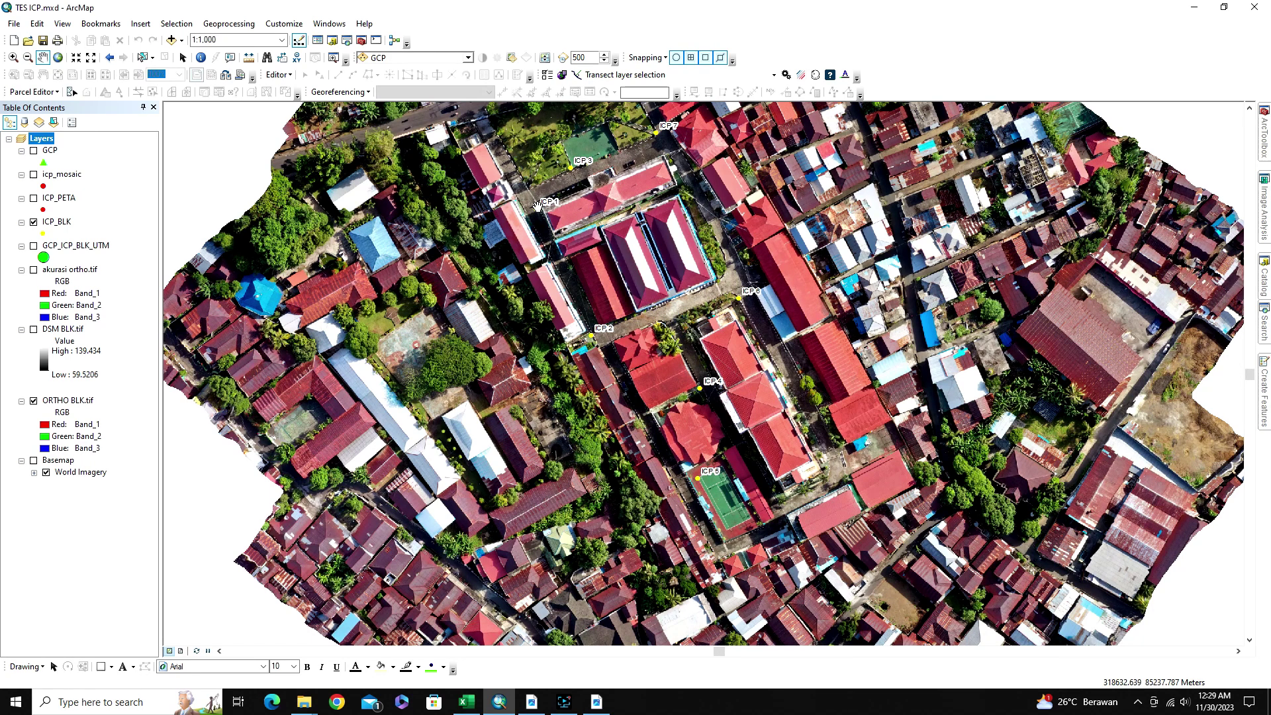
Examine the position of the ICP 3 point relative to the green court's corner on the orthophoto
{"action": "scroll", "coordinate": [565, 180], "scroll_direction": "up", "scroll_amount": 3}
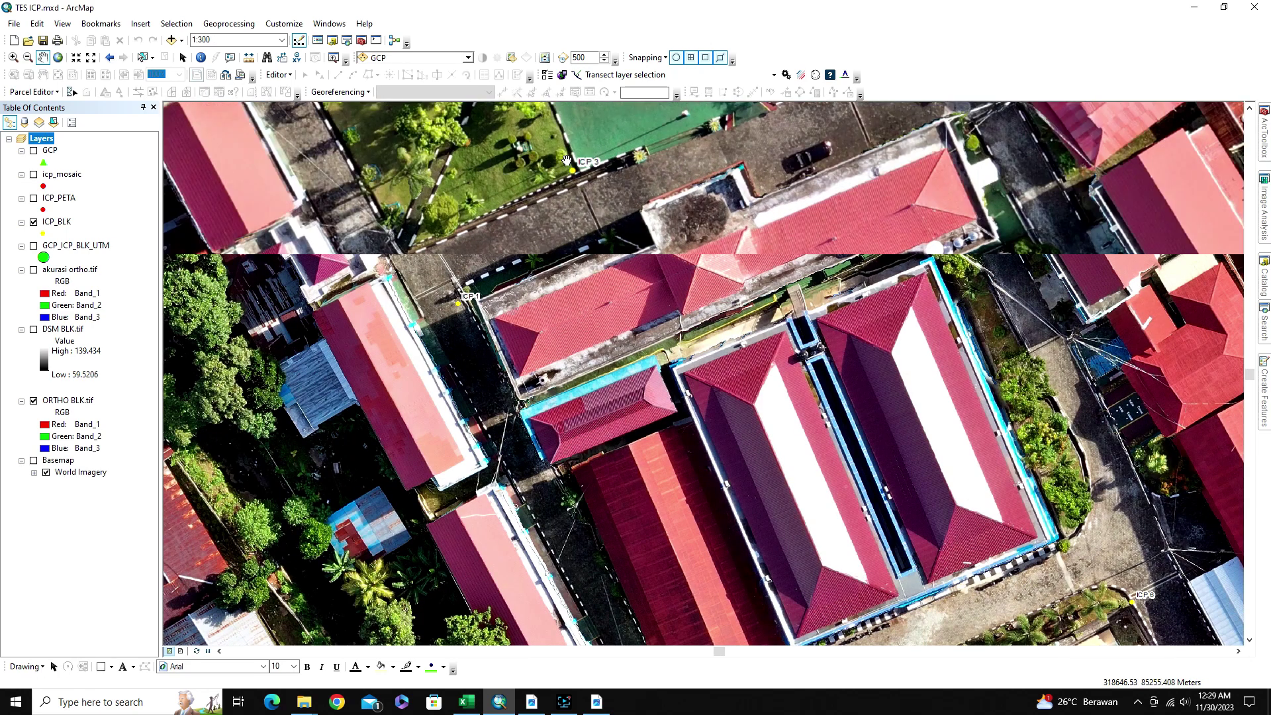
{"action": "scroll", "coordinate": [566, 160], "scroll_direction": "up", "scroll_amount": 2}
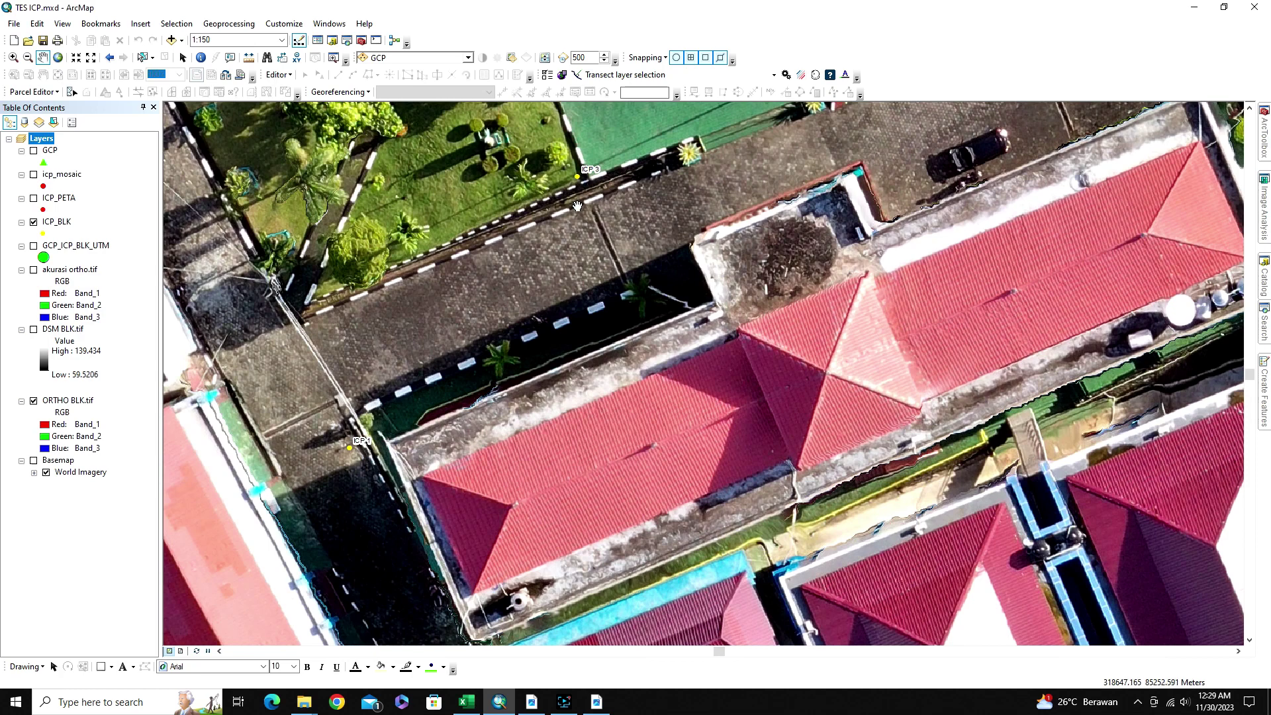
{"action": "scroll", "coordinate": [596, 170], "scroll_direction": "up", "scroll_amount": 2}
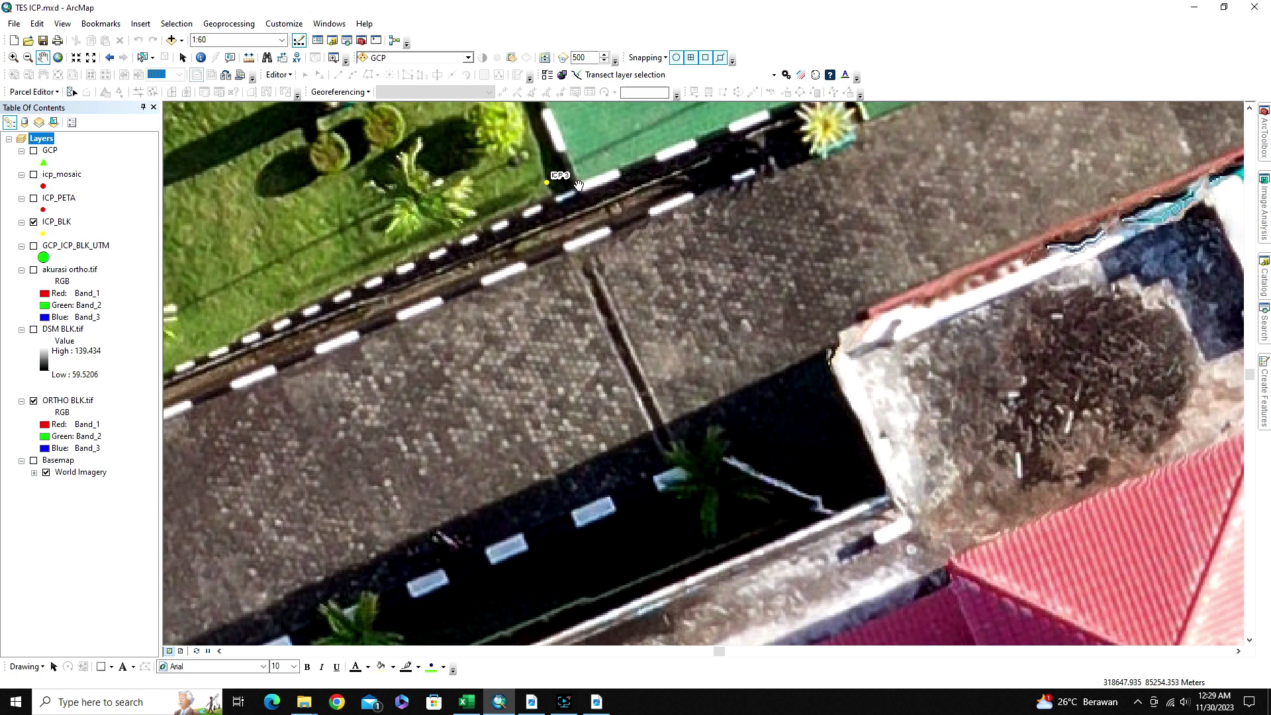
{"action": "scroll", "coordinate": [580, 186], "scroll_direction": "up", "scroll_amount": 2}
{"action": "scroll", "coordinate": [578, 185], "scroll_direction": "up", "scroll_amount": 1}
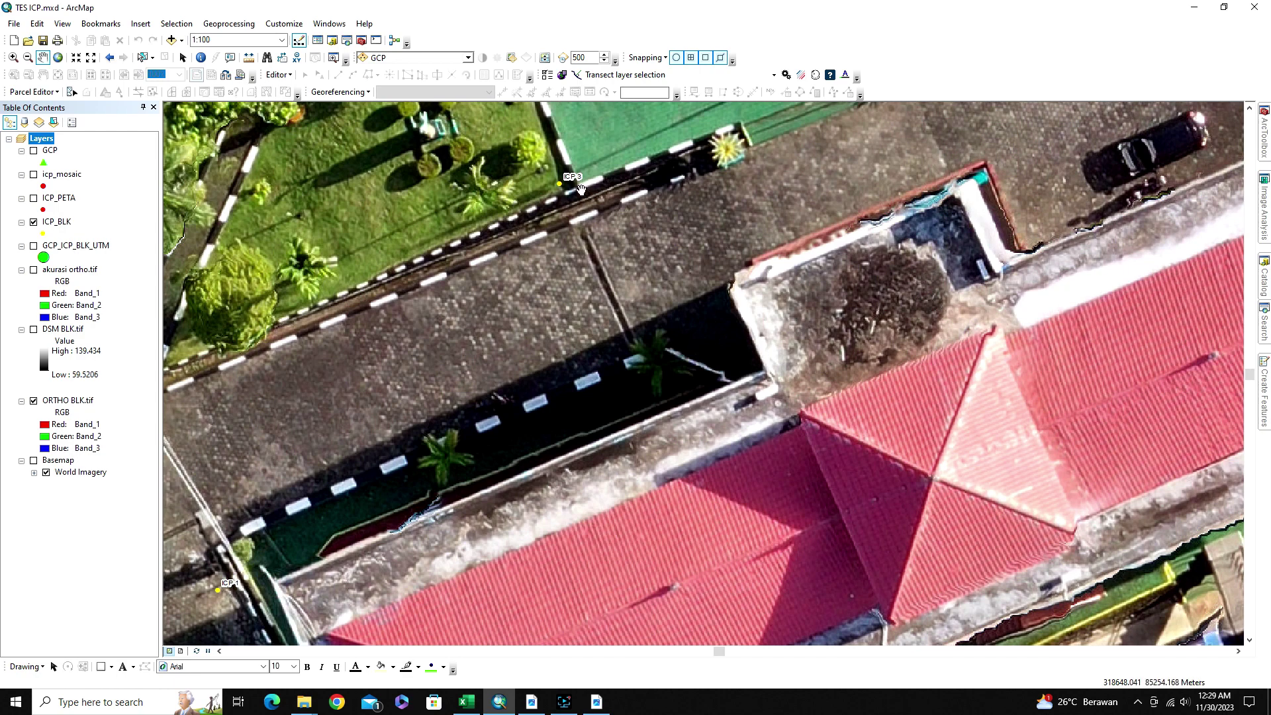
{"action": "left_click_drag", "start_coordinate": [579, 188], "coordinate": [576, 211]}
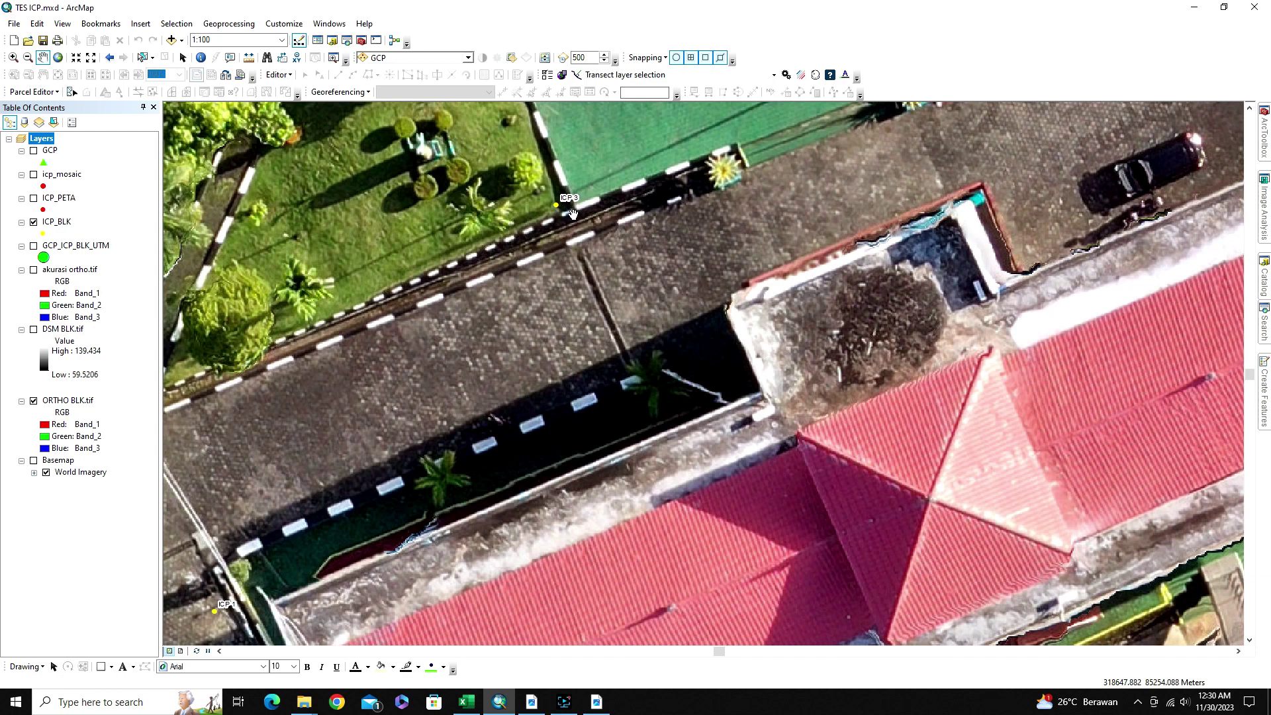
{"action": "scroll", "coordinate": [573, 217], "scroll_direction": "down", "scroll_amount": 2}
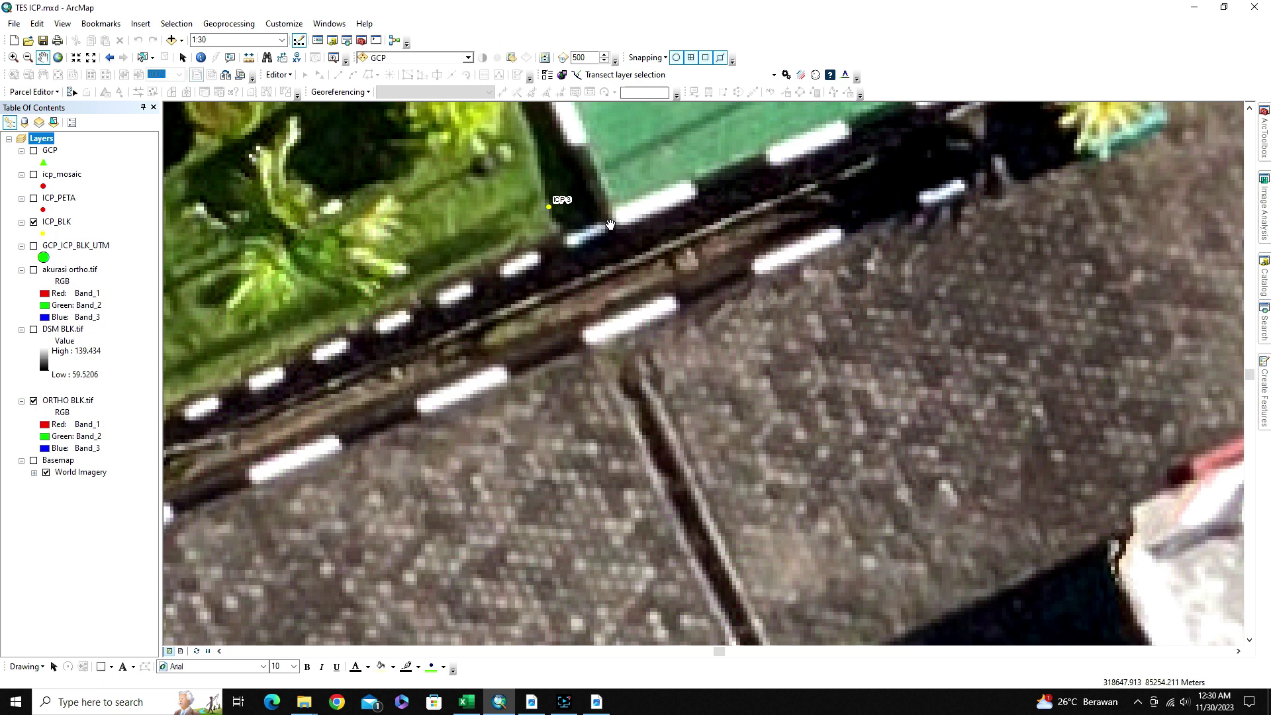
Show the ICP_PETA layer and compare its ICP_P3 point with ICP 3 at the green court's corner
{"action": "left_click", "coordinate": [34, 199]}
{"action": "scroll", "coordinate": [606, 231], "scroll_direction": "down", "scroll_amount": 2}
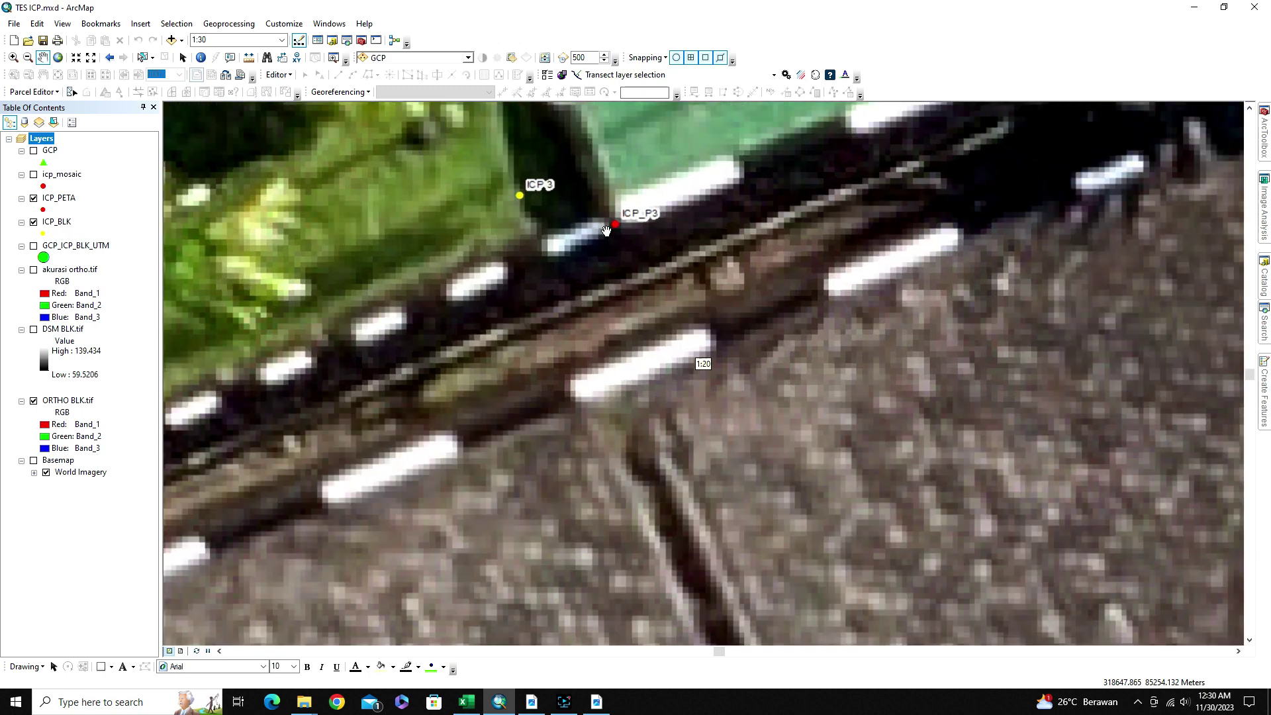
{"action": "scroll", "coordinate": [607, 231], "scroll_direction": "up", "scroll_amount": 2}
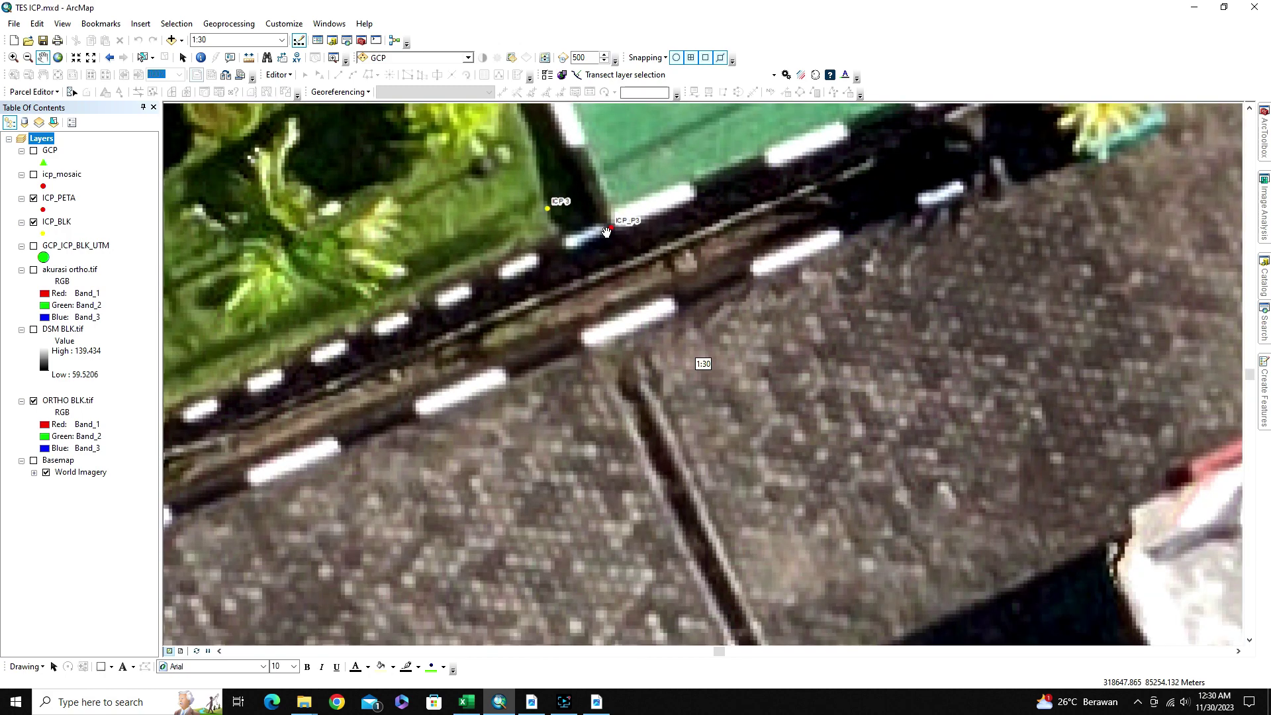
{"action": "scroll", "coordinate": [607, 231], "scroll_direction": "up", "scroll_amount": 3}
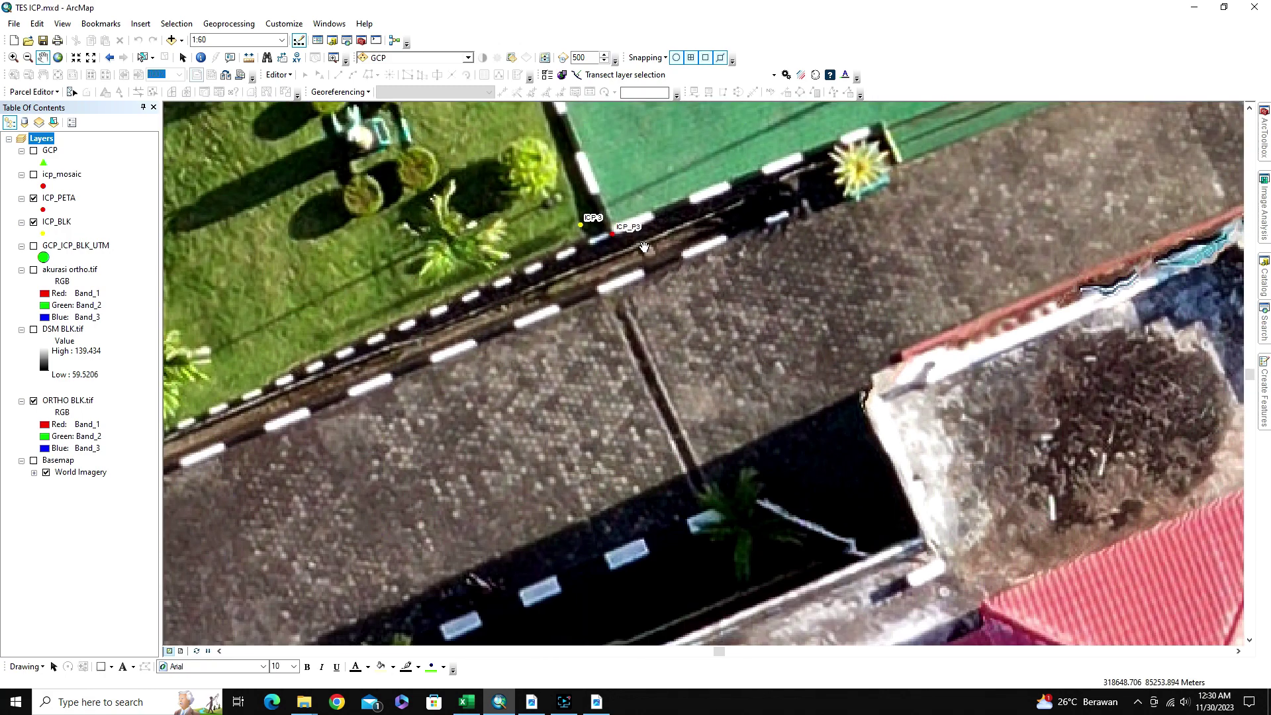
{"action": "left_click_drag", "start_coordinate": [767, 238], "coordinate": [541, 378]}
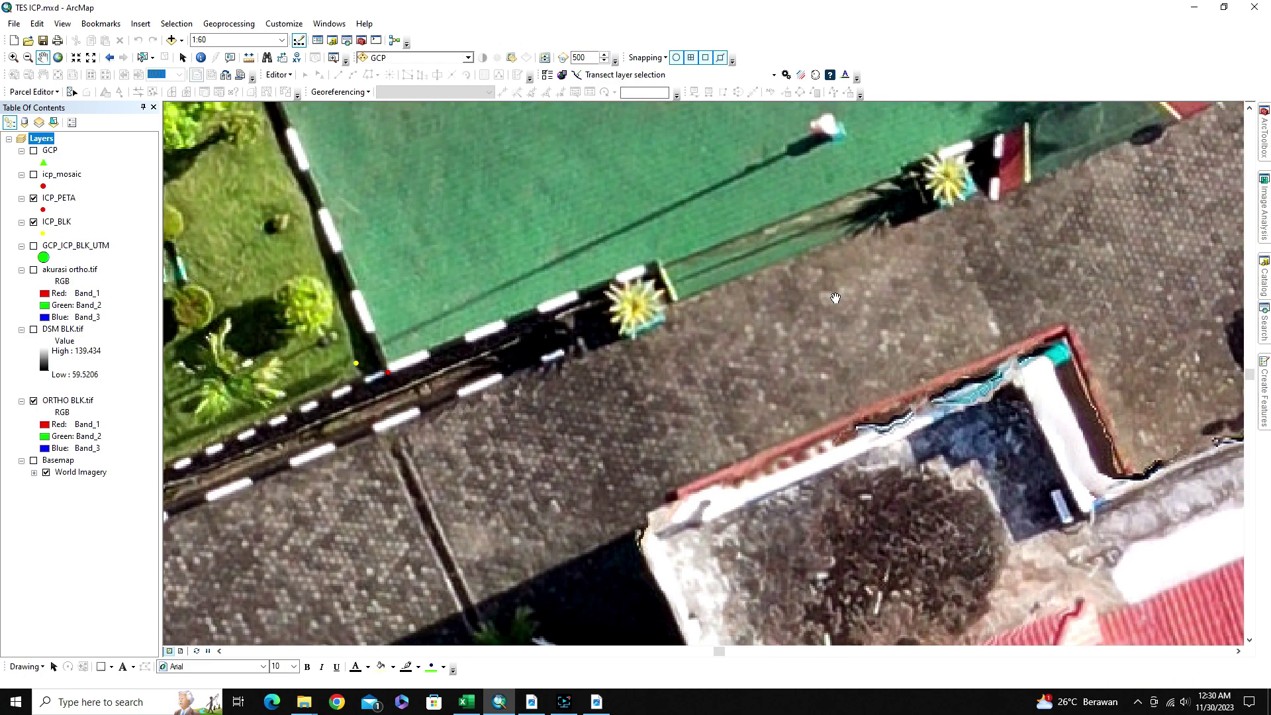
{"action": "left_click_drag", "start_coordinate": [835, 298], "coordinate": [850, 199]}
Browse the catalog on drive G to the 125_UJI AKURASI PETA ICP folder inside VIDIO YOUTUBE
{"action": "left_click", "coordinate": [1264, 278]}
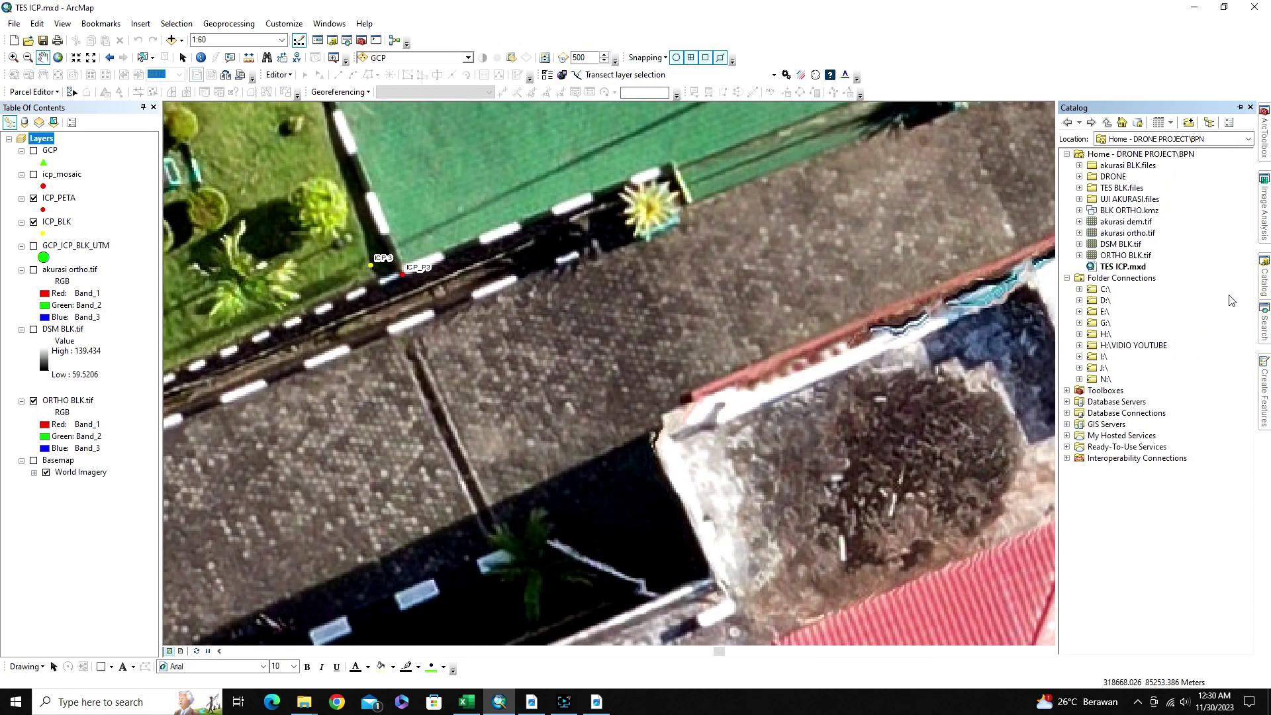
{"action": "left_click", "coordinate": [1079, 334]}
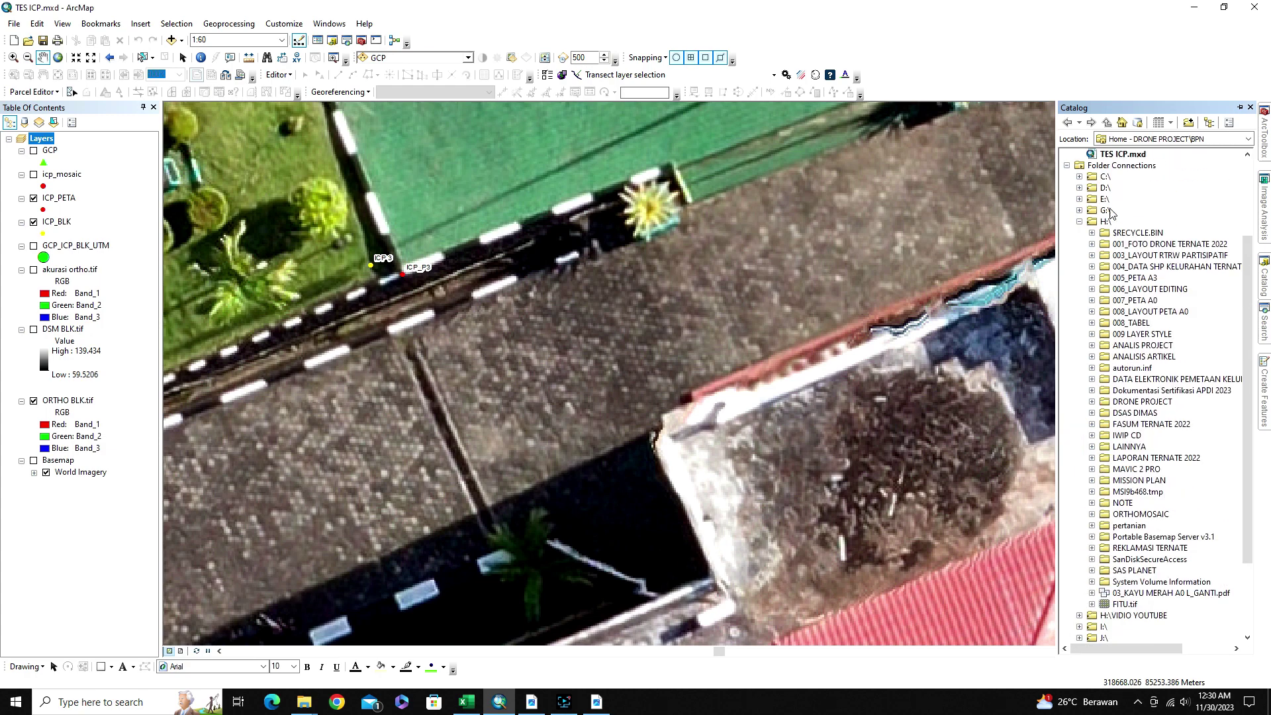
{"action": "scroll", "coordinate": [1106, 226], "scroll_direction": "down", "scroll_amount": 3}
{"action": "left_click", "coordinate": [1080, 221]}
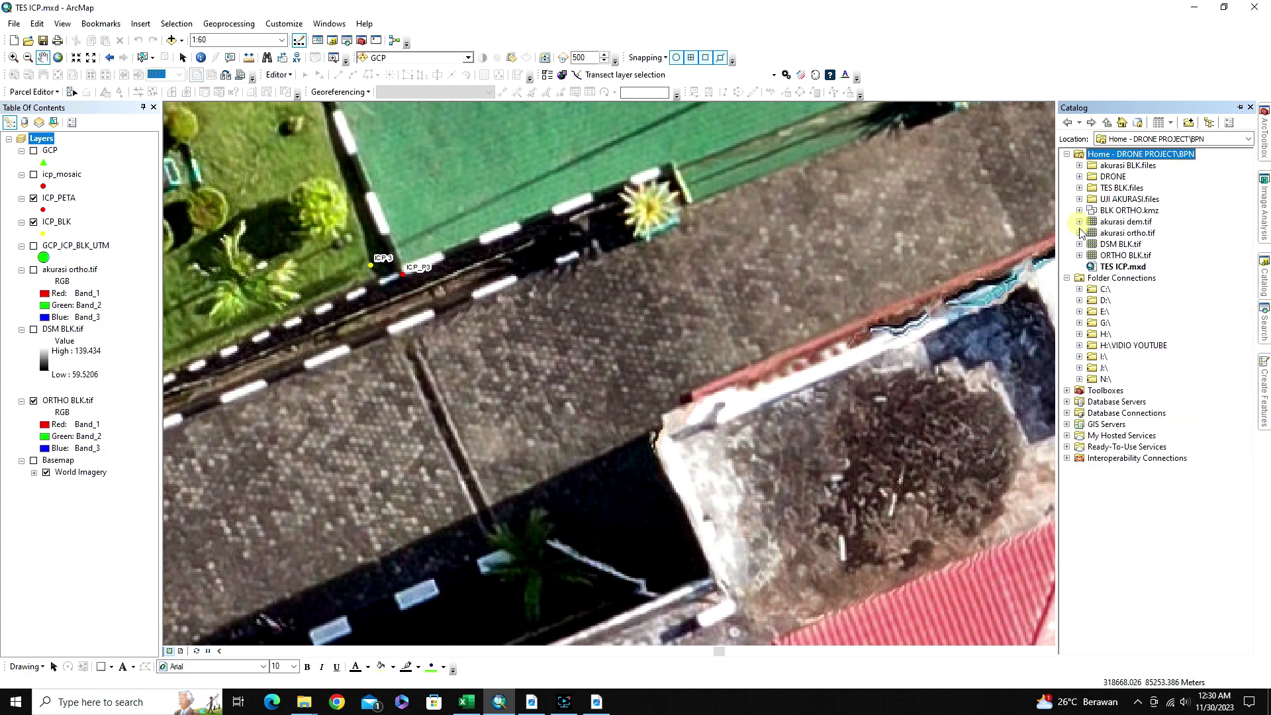
{"action": "left_click", "coordinate": [1079, 317]}
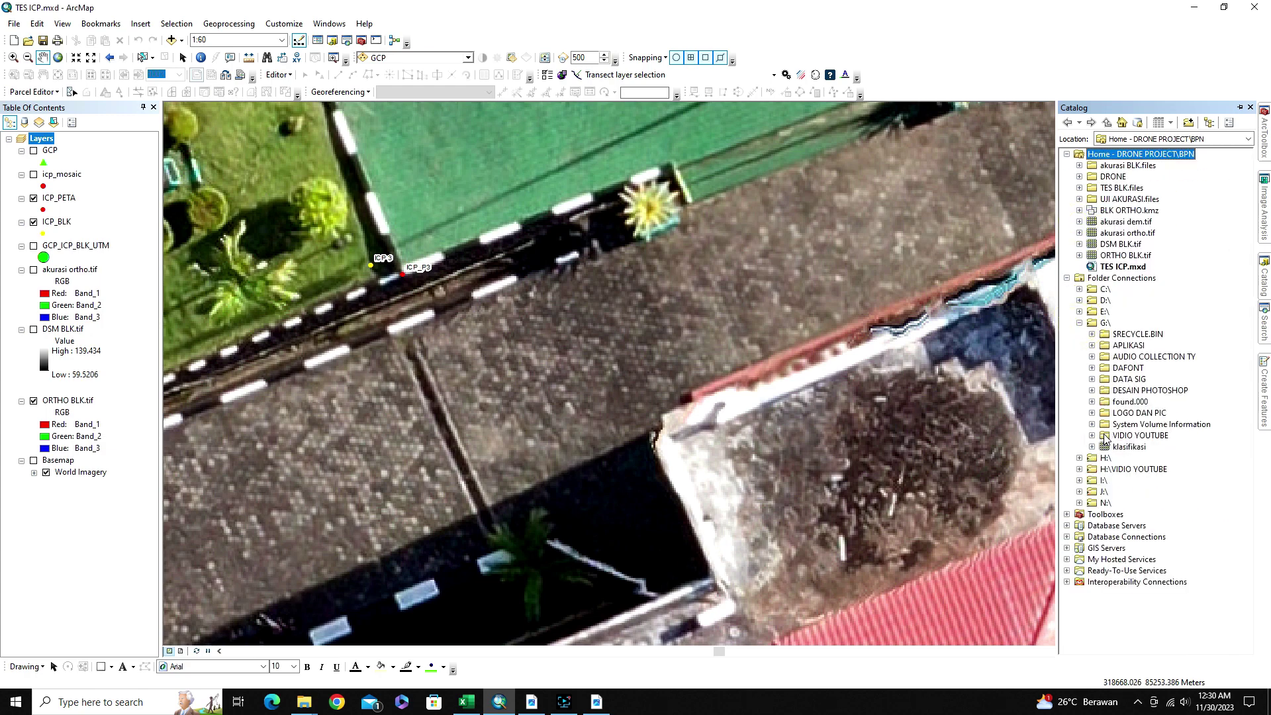
{"action": "scroll", "coordinate": [1162, 409], "scroll_direction": "down", "scroll_amount": 10}
{"action": "scroll", "coordinate": [1162, 409], "scroll_direction": "down", "scroll_amount": 15}
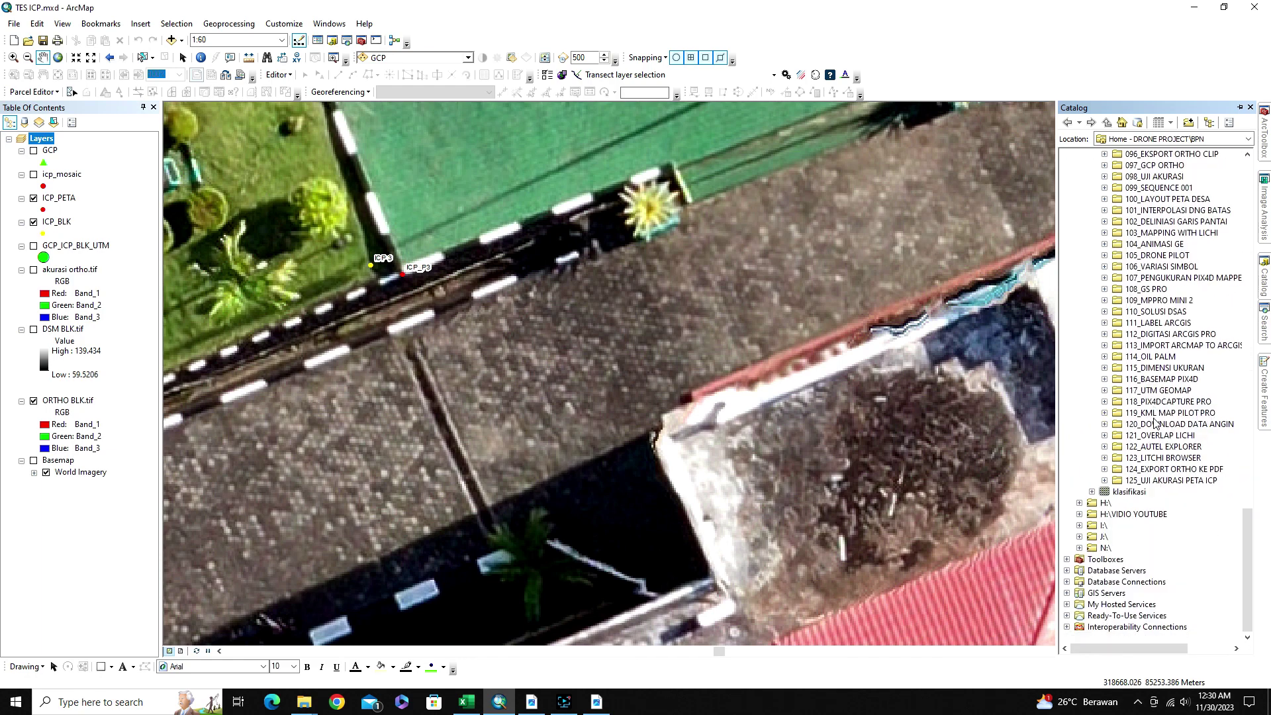
Try to create a point shapefile in the 125_UJI AKURASI PETA ICP folder with the WGS 1984 UTM Zone 52N coordinate system
{"action": "right_click", "coordinate": [1145, 480]}
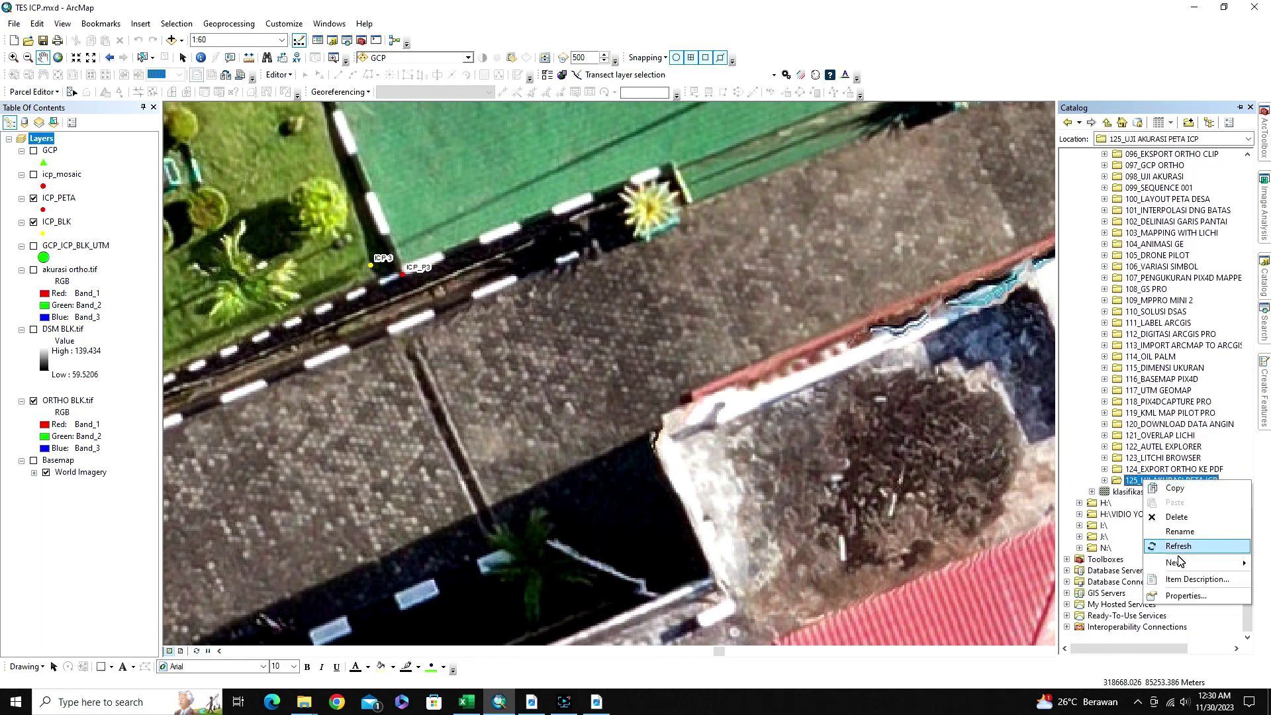
{"action": "mouse_move", "coordinate": [1178, 562]}
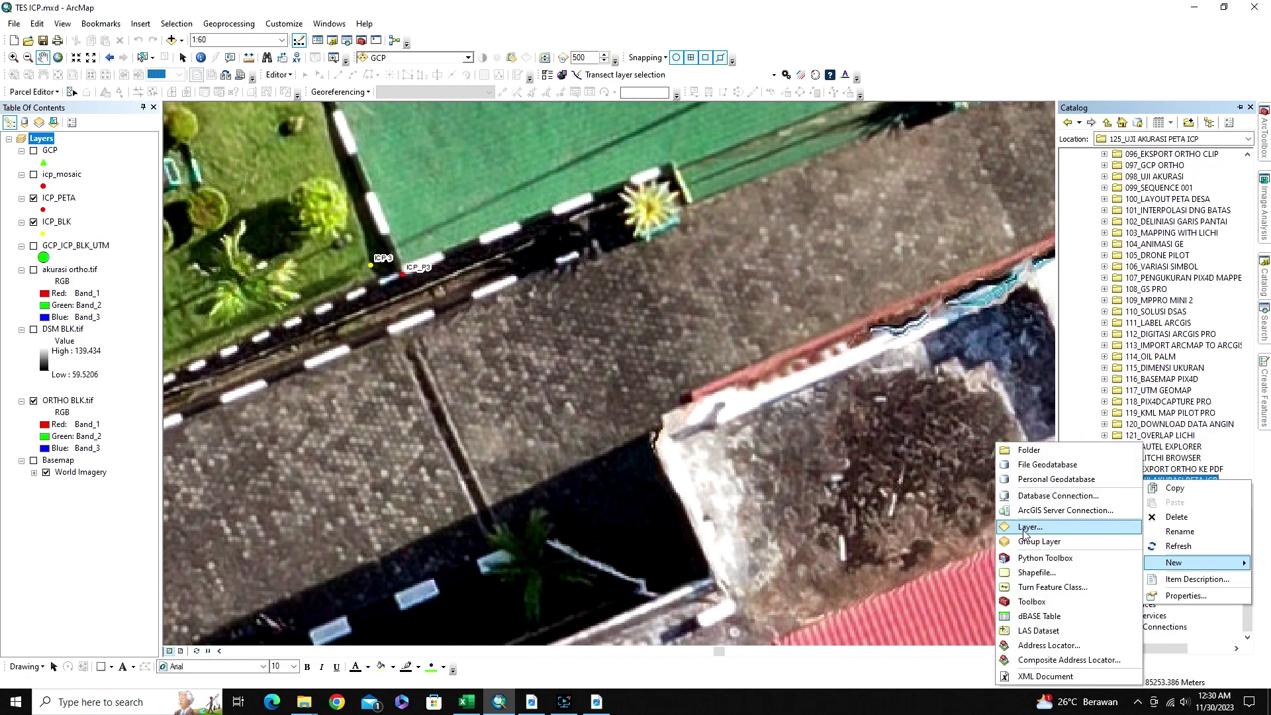
{"action": "left_click", "coordinate": [1028, 571]}
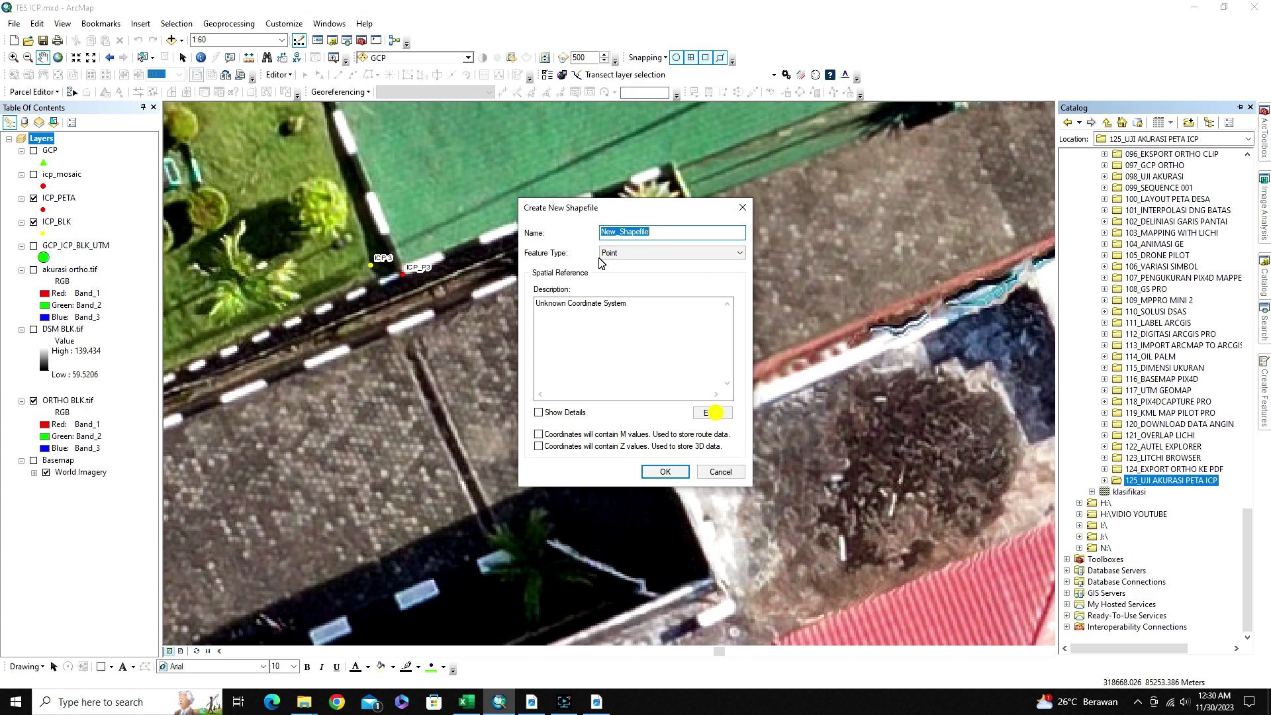
{"action": "left_click", "coordinate": [713, 413]}
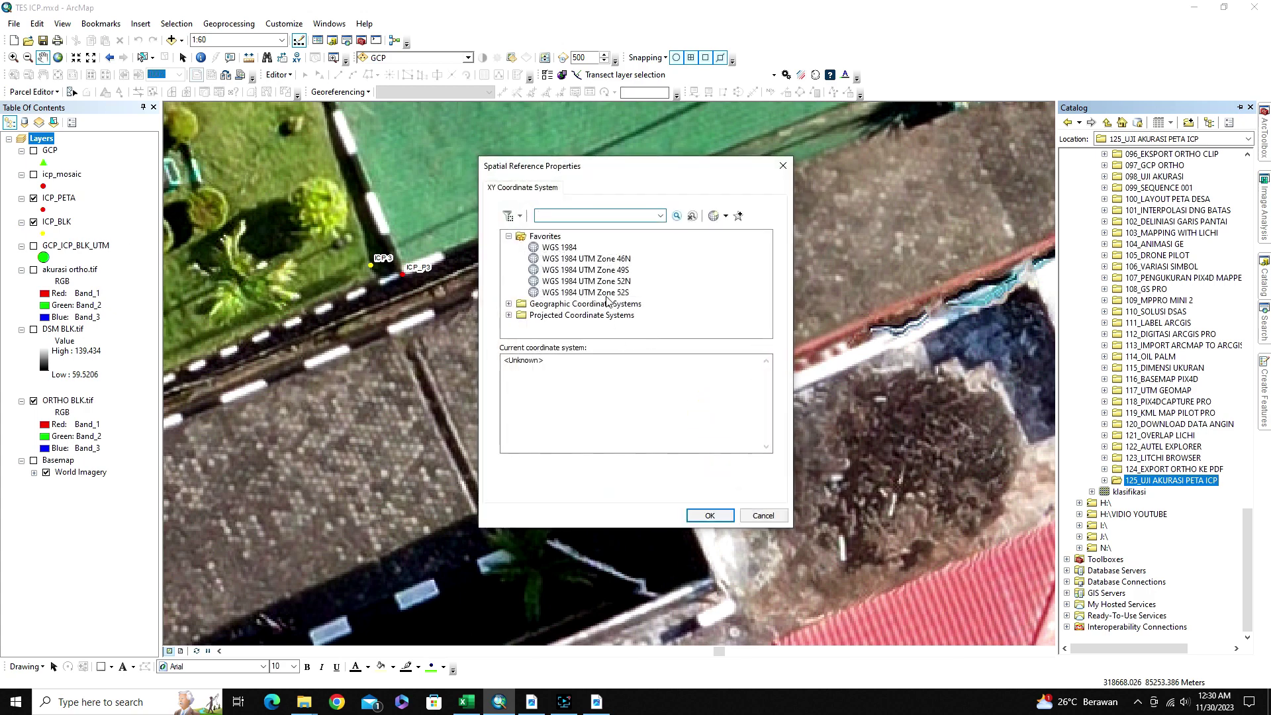
{"action": "left_click", "coordinate": [596, 281]}
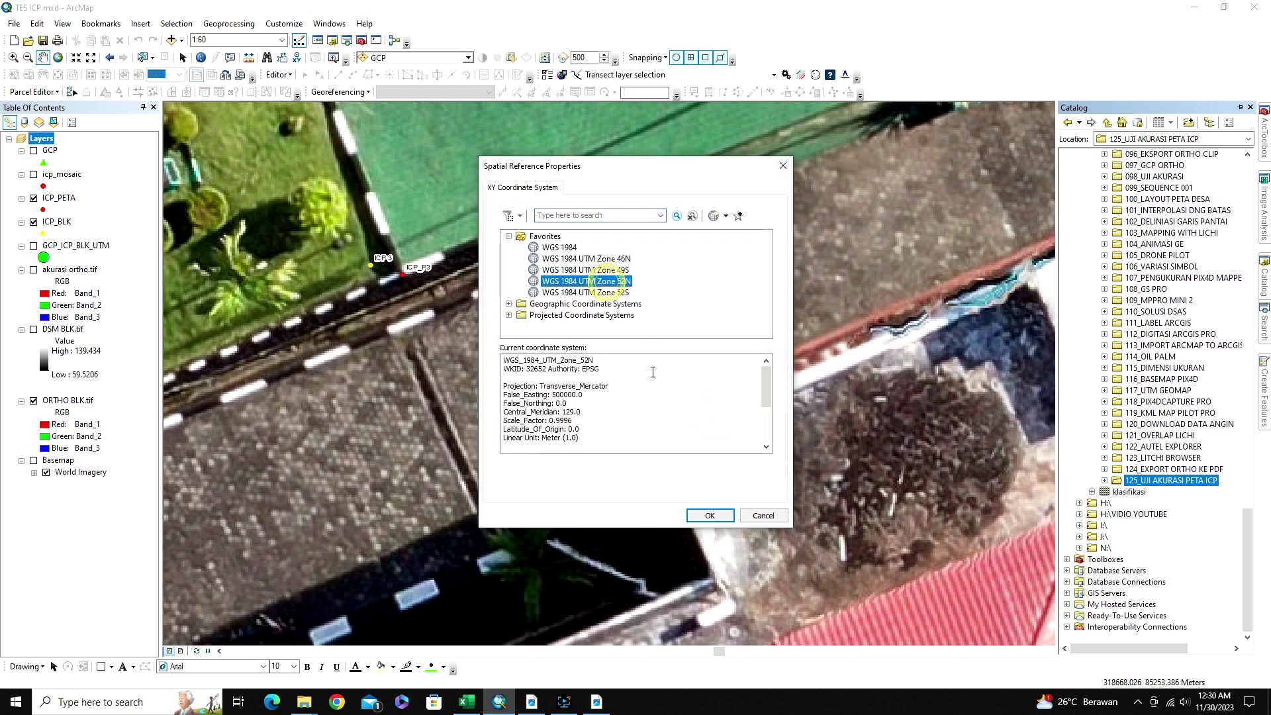
{"action": "left_click", "coordinate": [762, 517]}
{"action": "left_click", "coordinate": [719, 471]}
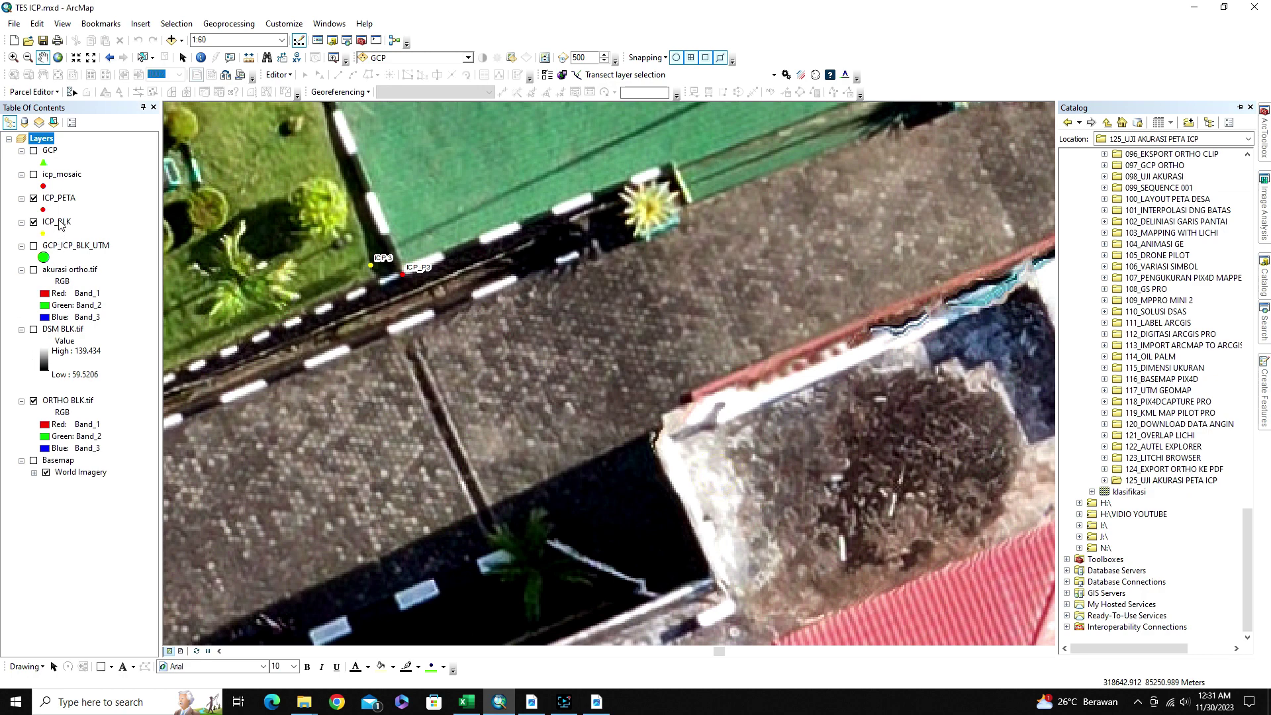
Open the attribute table of the ICP_PETA layer to view its point coordinates and DSM values
{"action": "left_click", "coordinate": [58, 197]}
{"action": "right_click", "coordinate": [58, 197]}
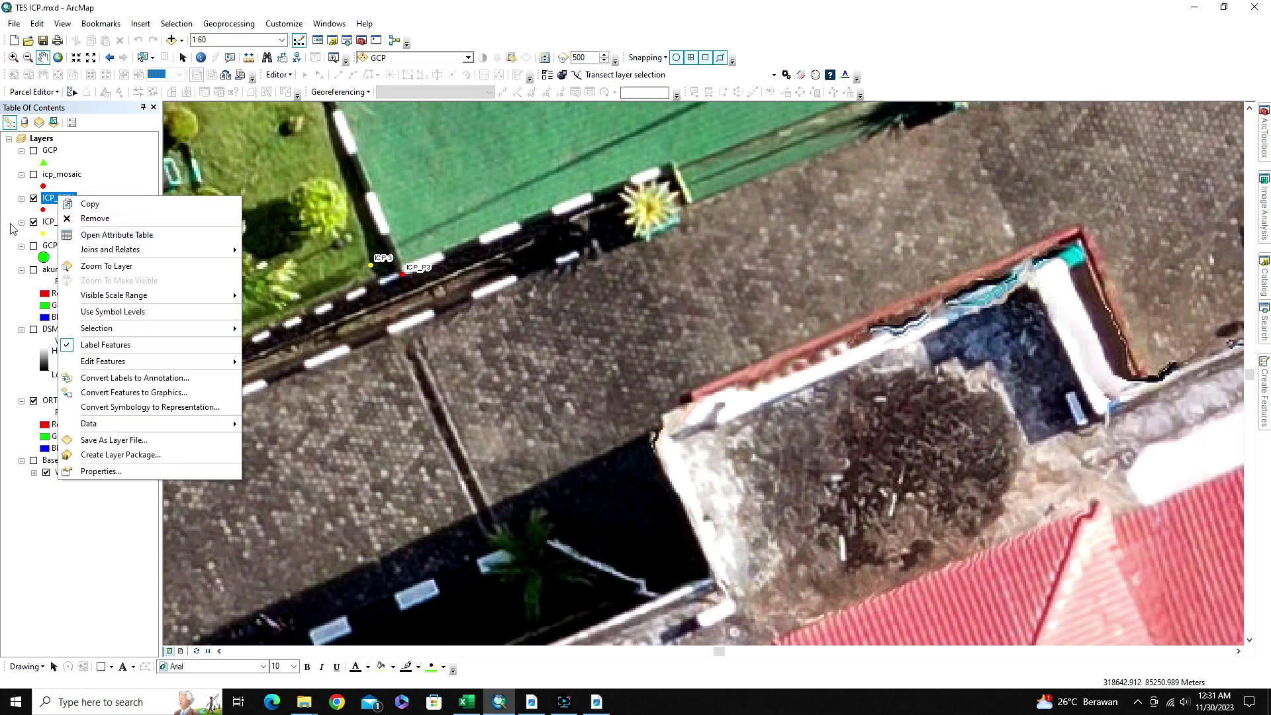
{"action": "left_click", "coordinate": [56, 218]}
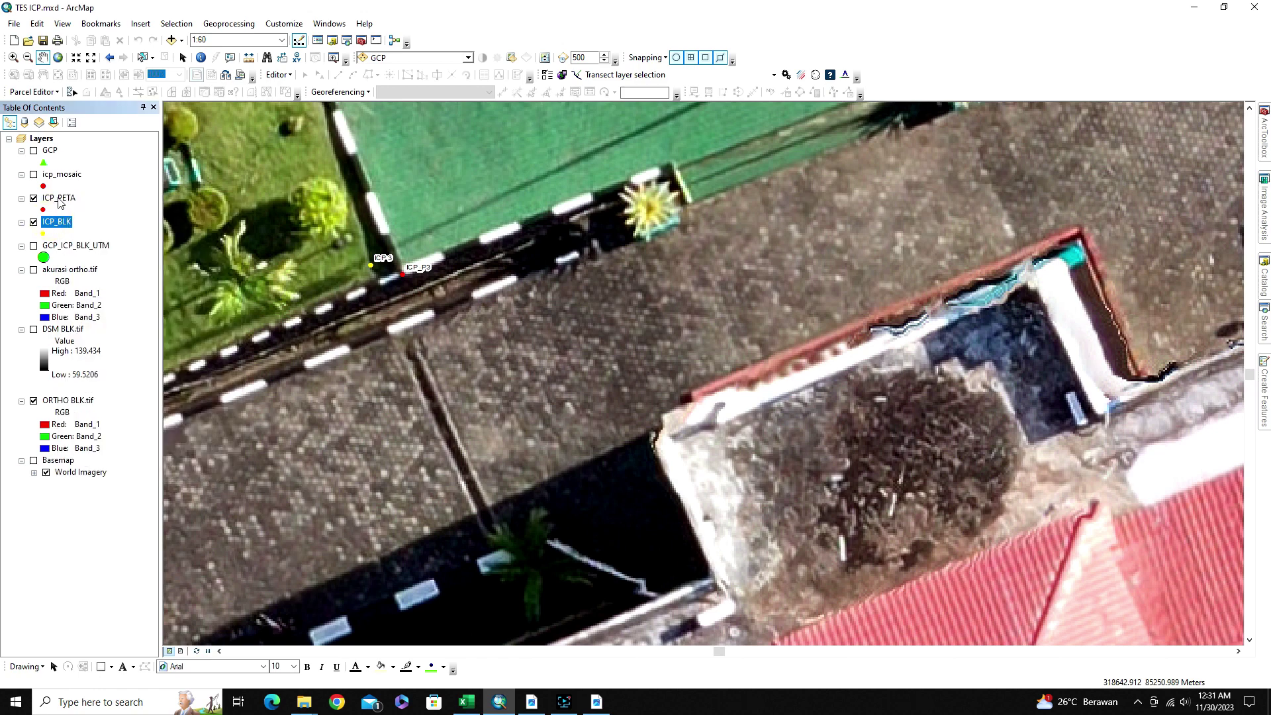
{"action": "right_click", "coordinate": [62, 198]}
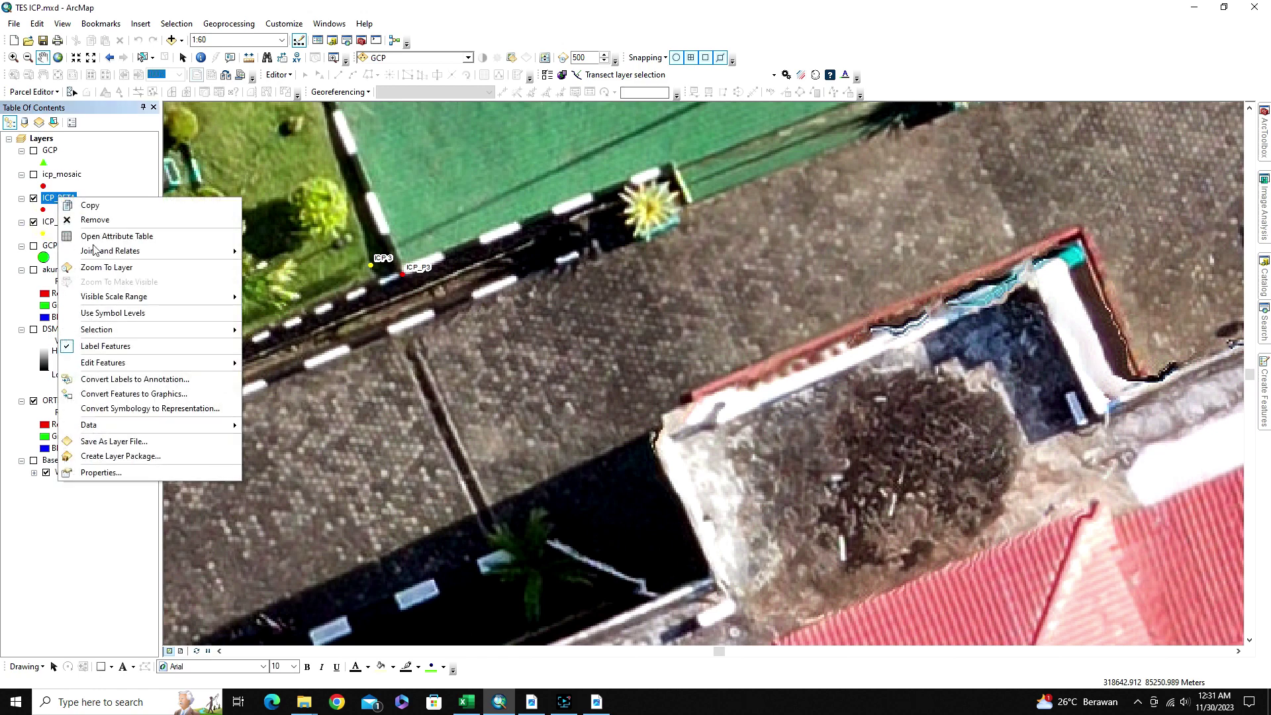
{"action": "left_click", "coordinate": [118, 237]}
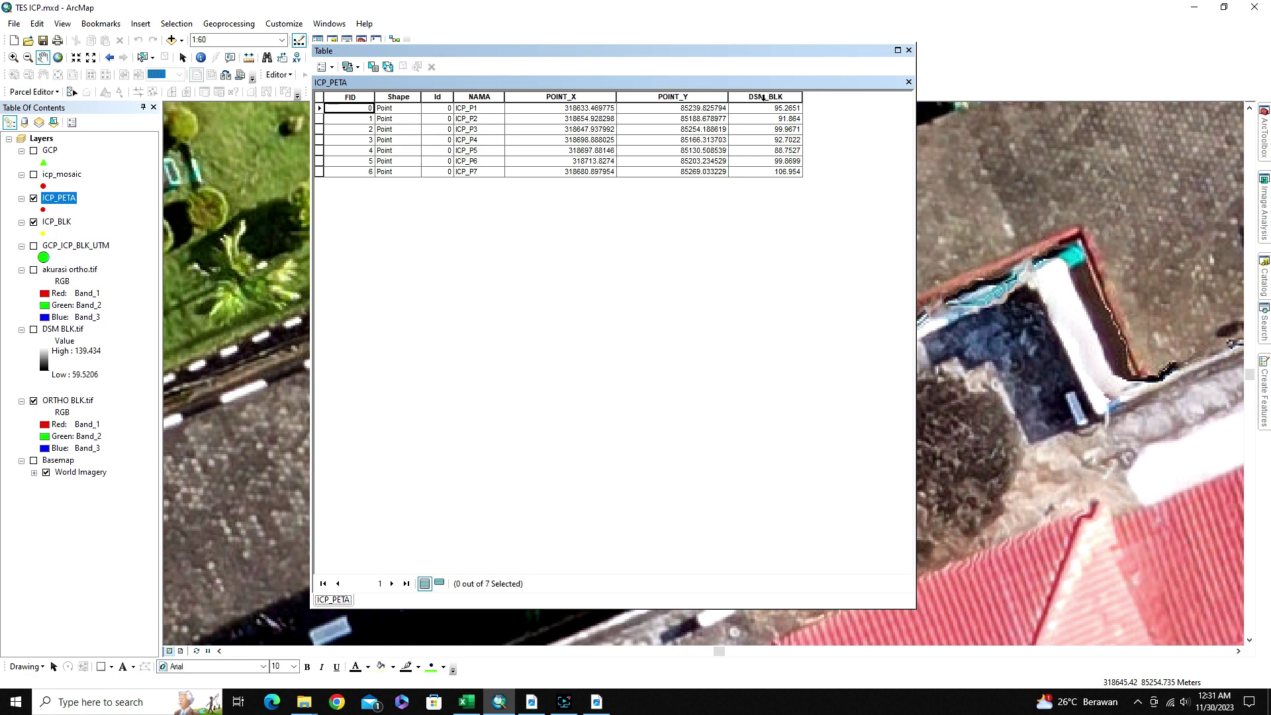
Try to add XY coordinates to the ICP_PETA layer with the Add XY Coordinates tool
{"action": "left_click", "coordinate": [1263, 130]}
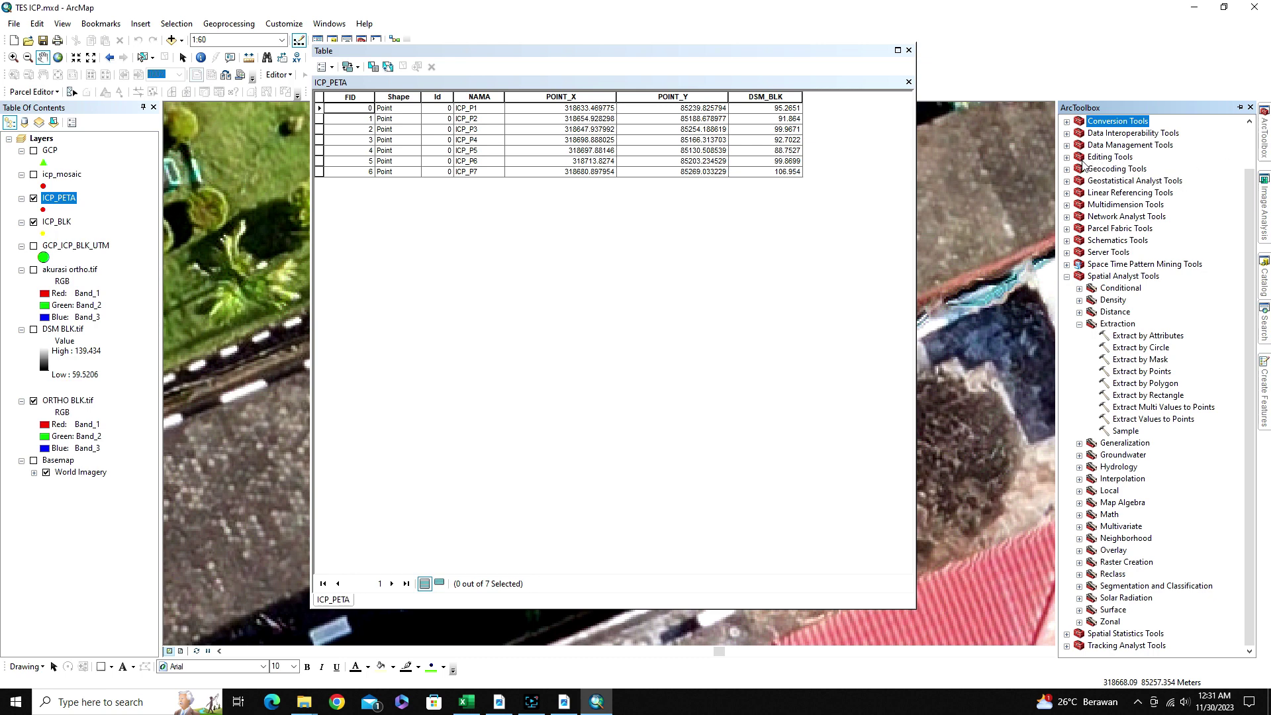
{"action": "scroll", "coordinate": [1067, 173], "scroll_direction": "up", "scroll_amount": 2}
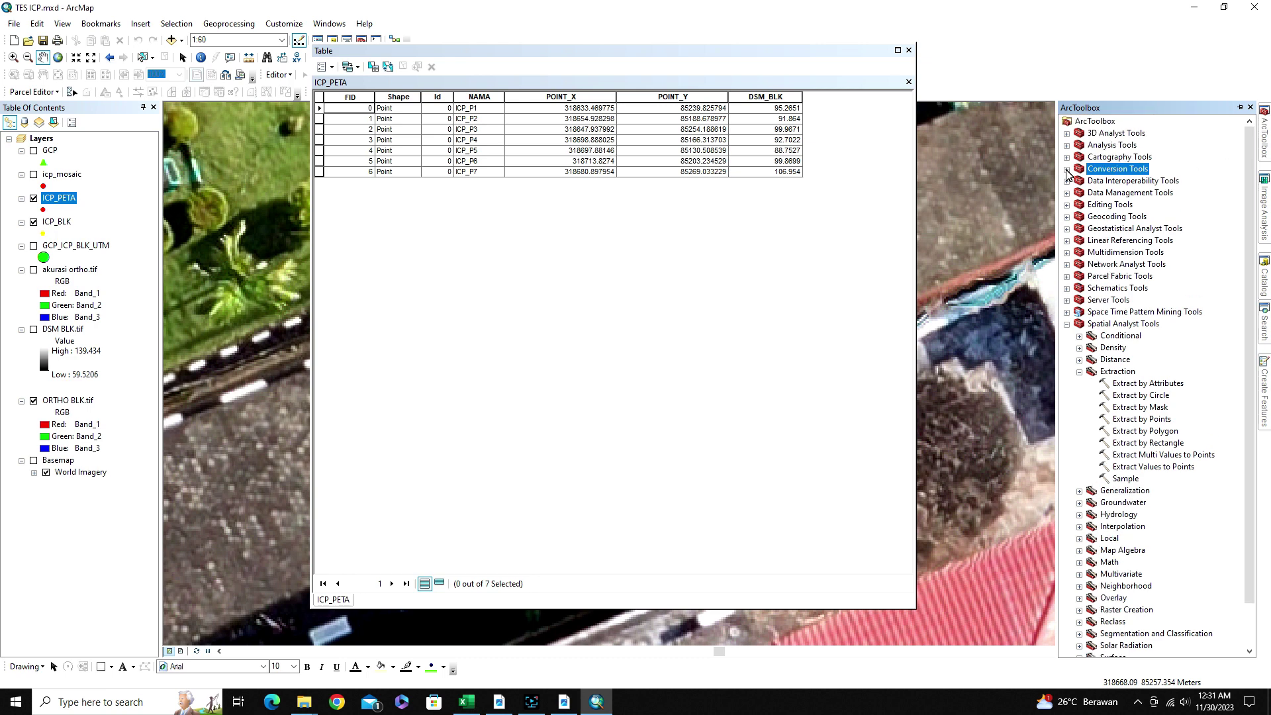
{"action": "left_click", "coordinate": [1066, 193]}
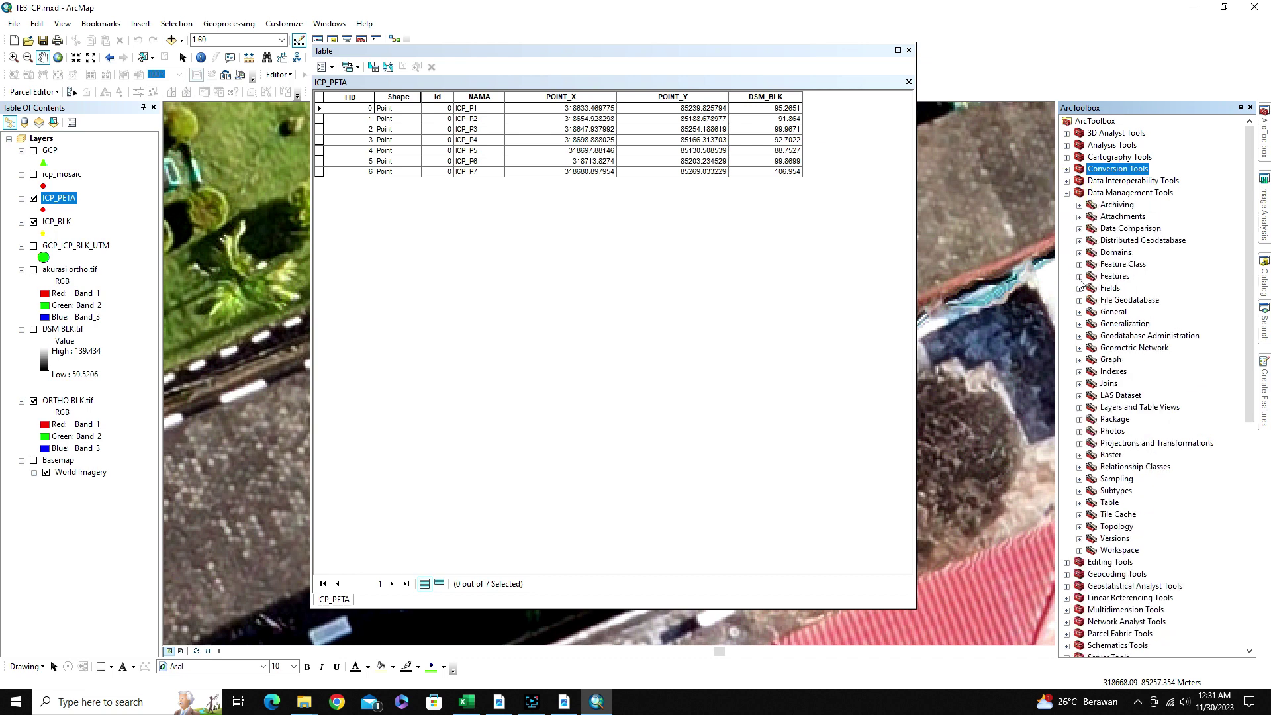
{"action": "left_click", "coordinate": [1080, 276]}
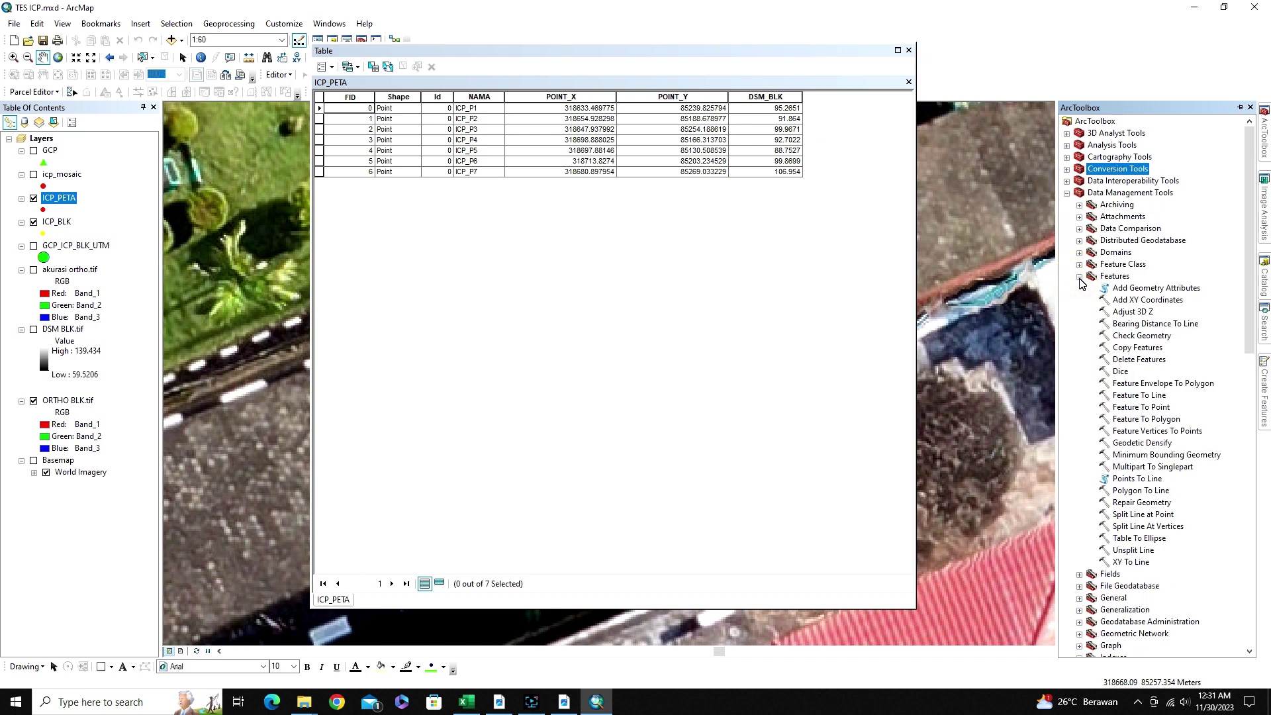
{"action": "double_click", "coordinate": [1148, 301]}
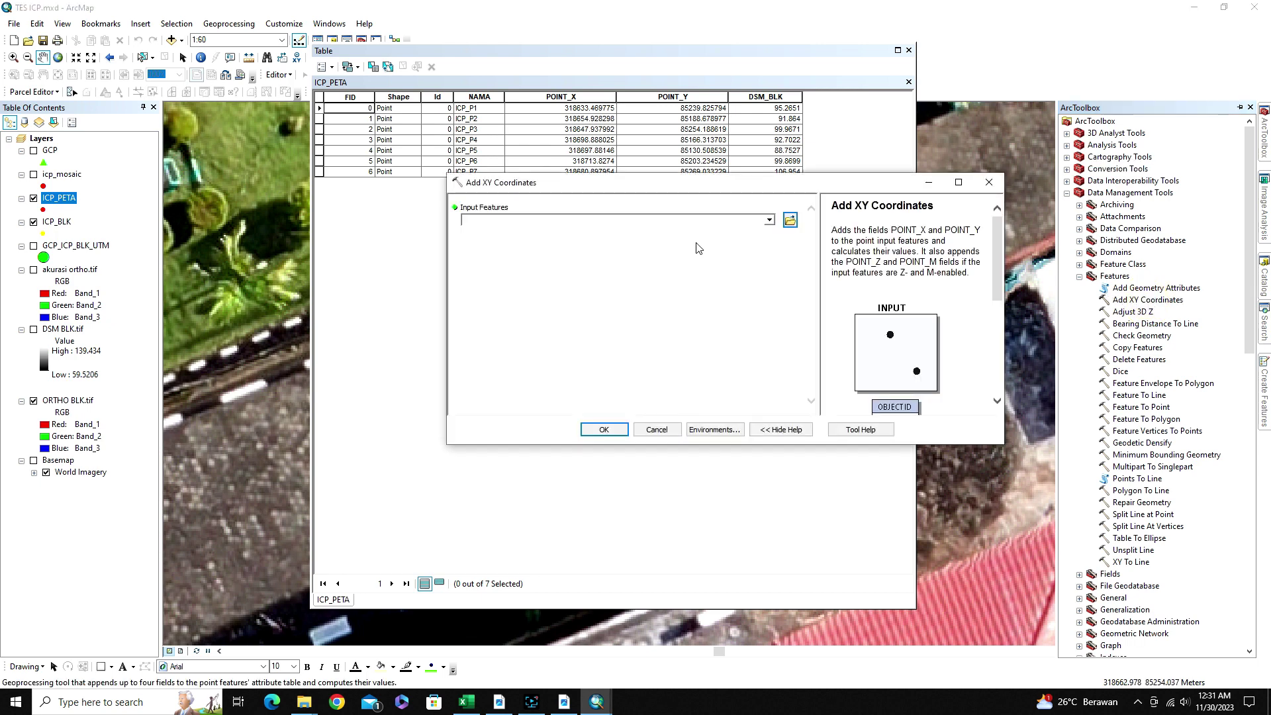
{"action": "left_click_drag", "start_coordinate": [58, 198], "coordinate": [474, 226]}
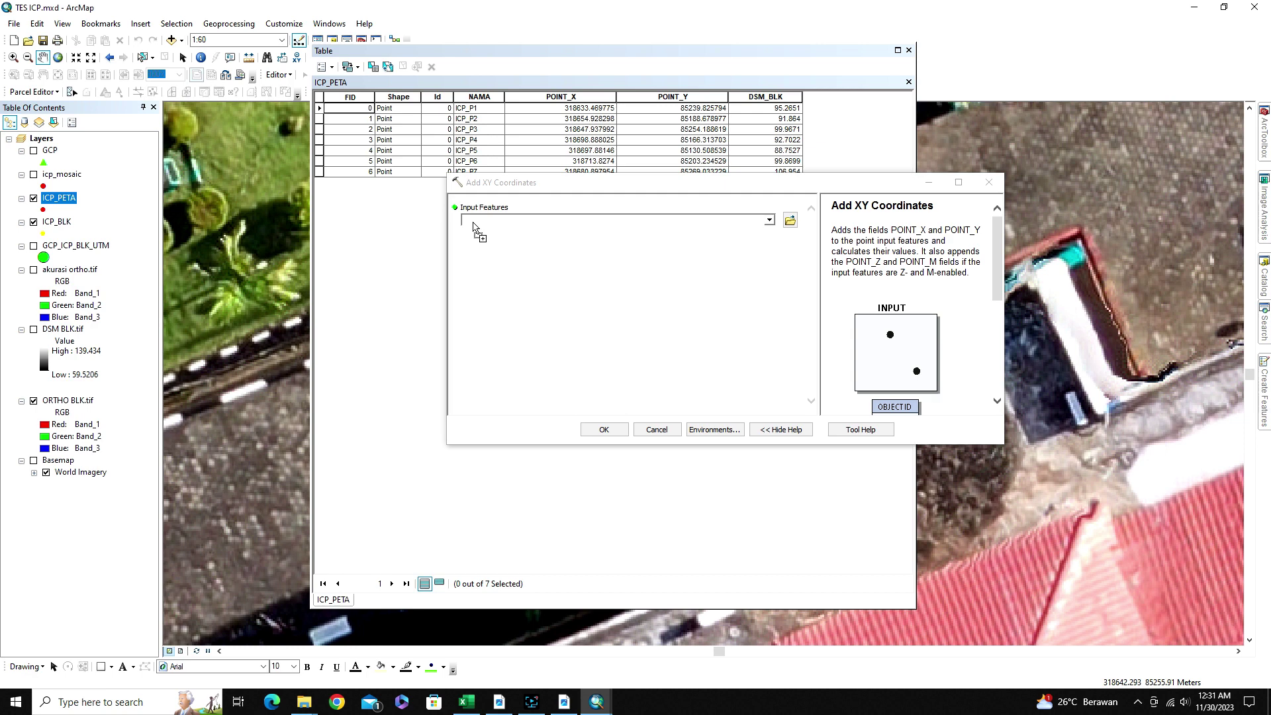
{"action": "left_click_drag", "start_coordinate": [474, 223], "coordinate": [474, 224]}
{"action": "left_click", "coordinate": [658, 431]}
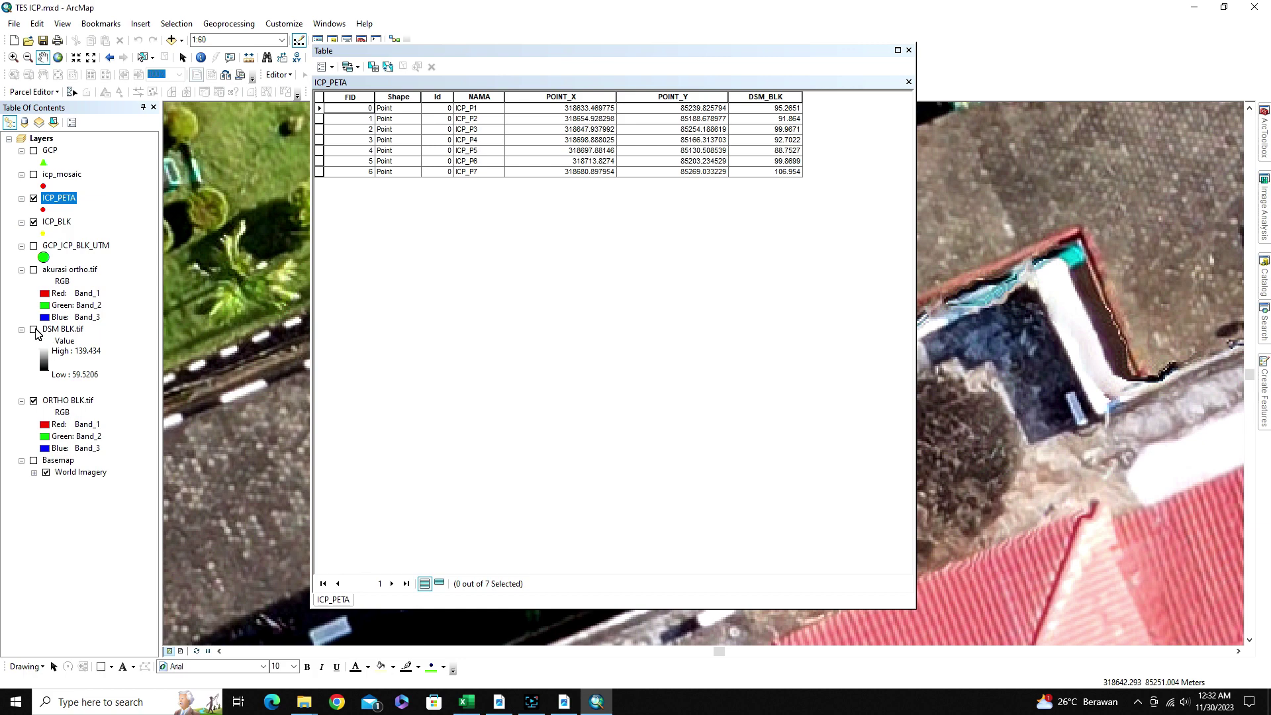
Try to extract DSM BLK.tif elevations to the ICP_PETA points with Extract Multi Values to Points, and close the attribute table
{"action": "mouse_move", "coordinate": [1266, 137]}
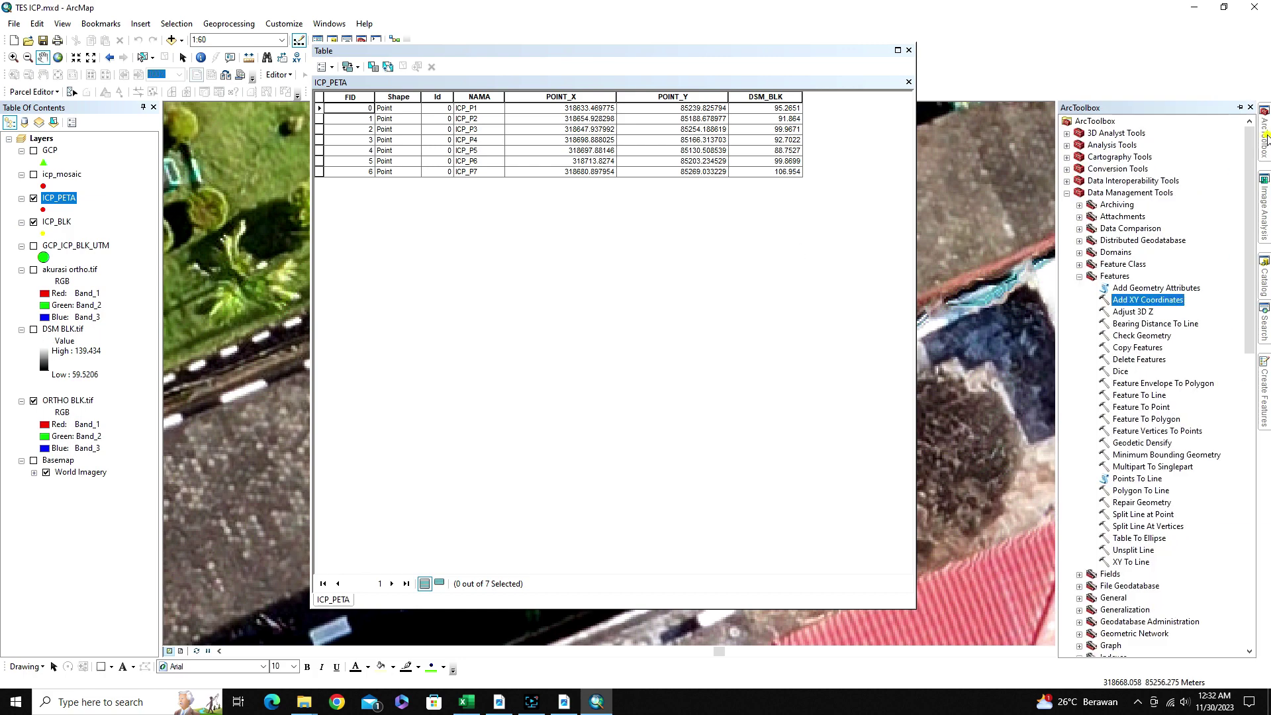
{"action": "scroll", "coordinate": [1169, 391], "scroll_direction": "down", "scroll_amount": 10}
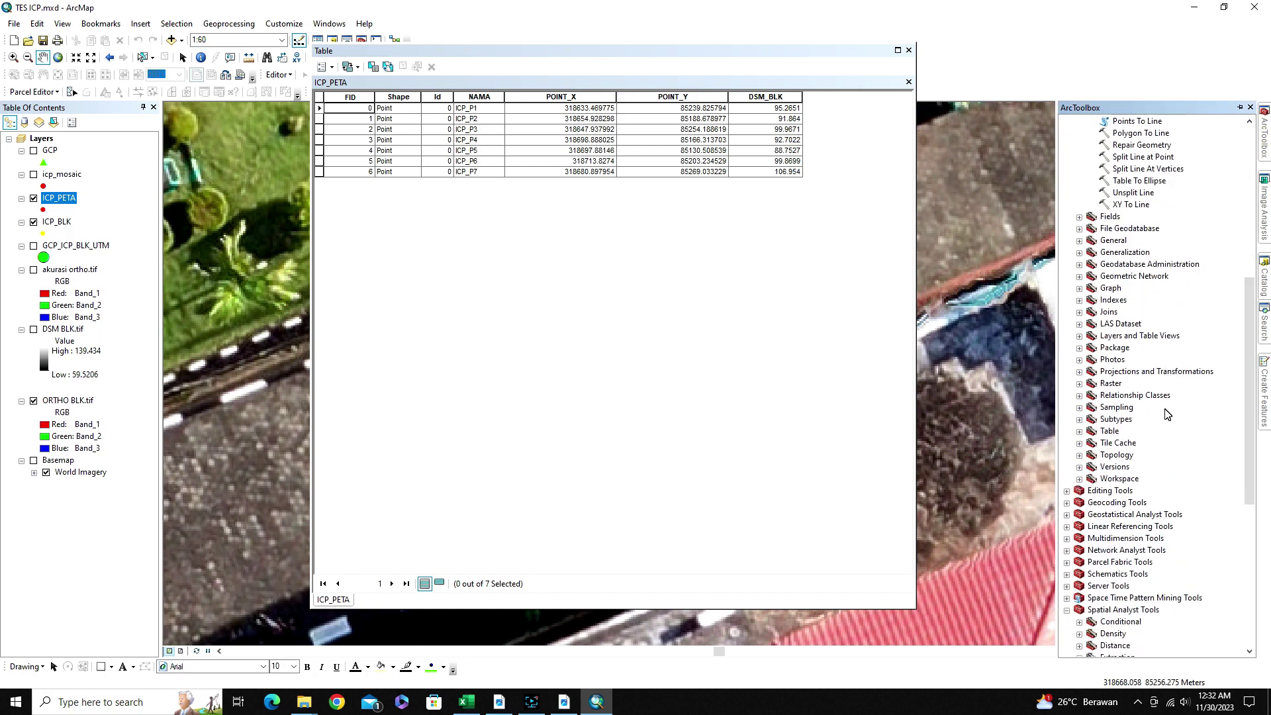
{"action": "scroll", "coordinate": [1167, 414], "scroll_direction": "down", "scroll_amount": 8}
{"action": "left_click", "coordinate": [1144, 324]}
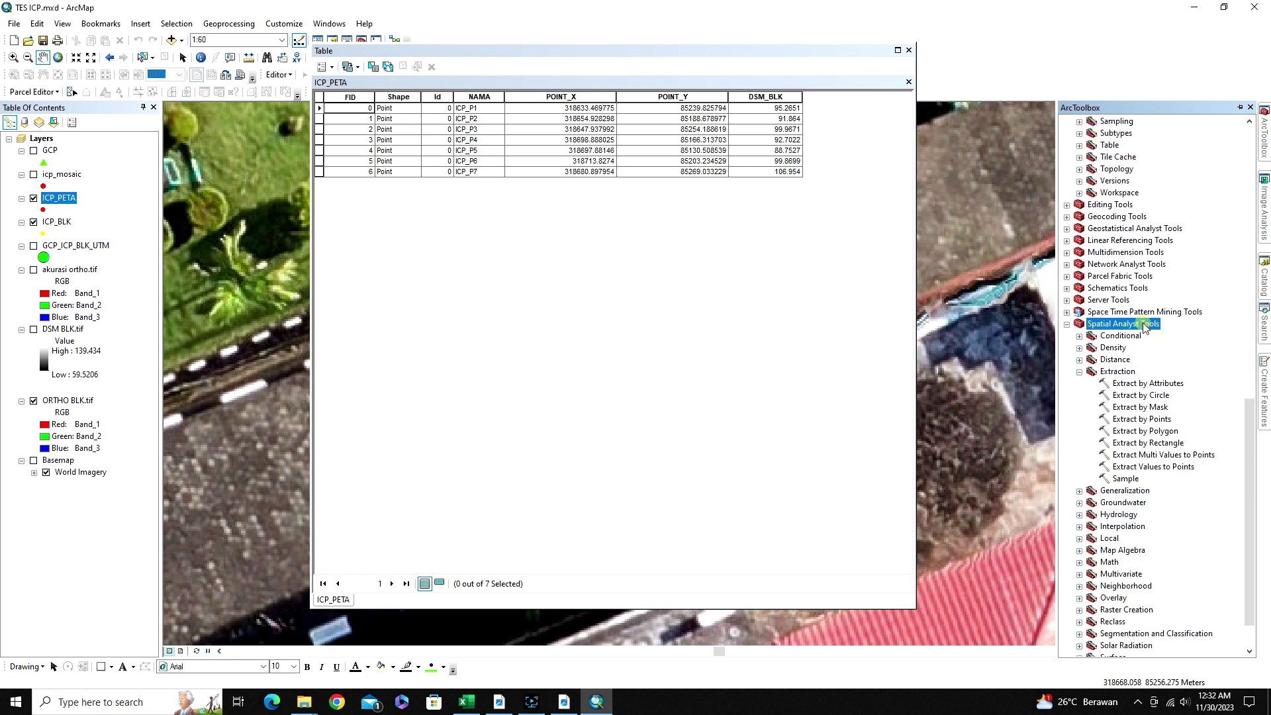
{"action": "left_click", "coordinate": [1117, 373]}
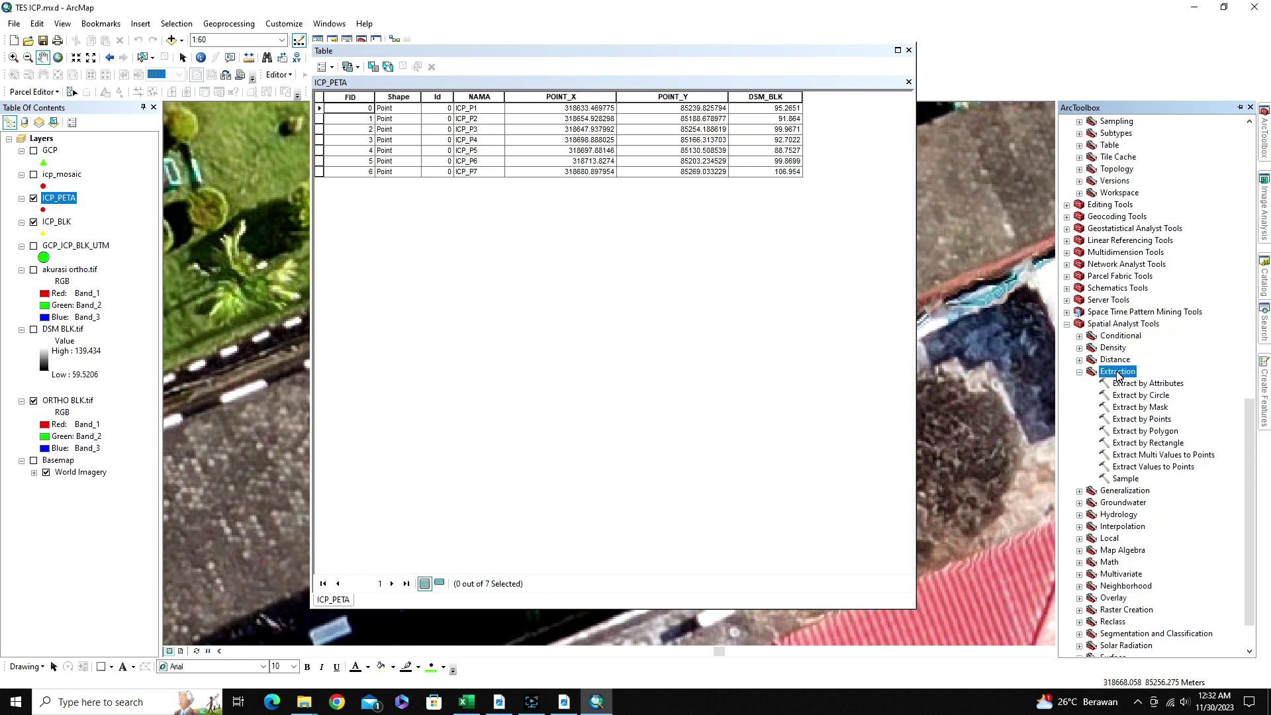
{"action": "left_click", "coordinate": [1146, 455]}
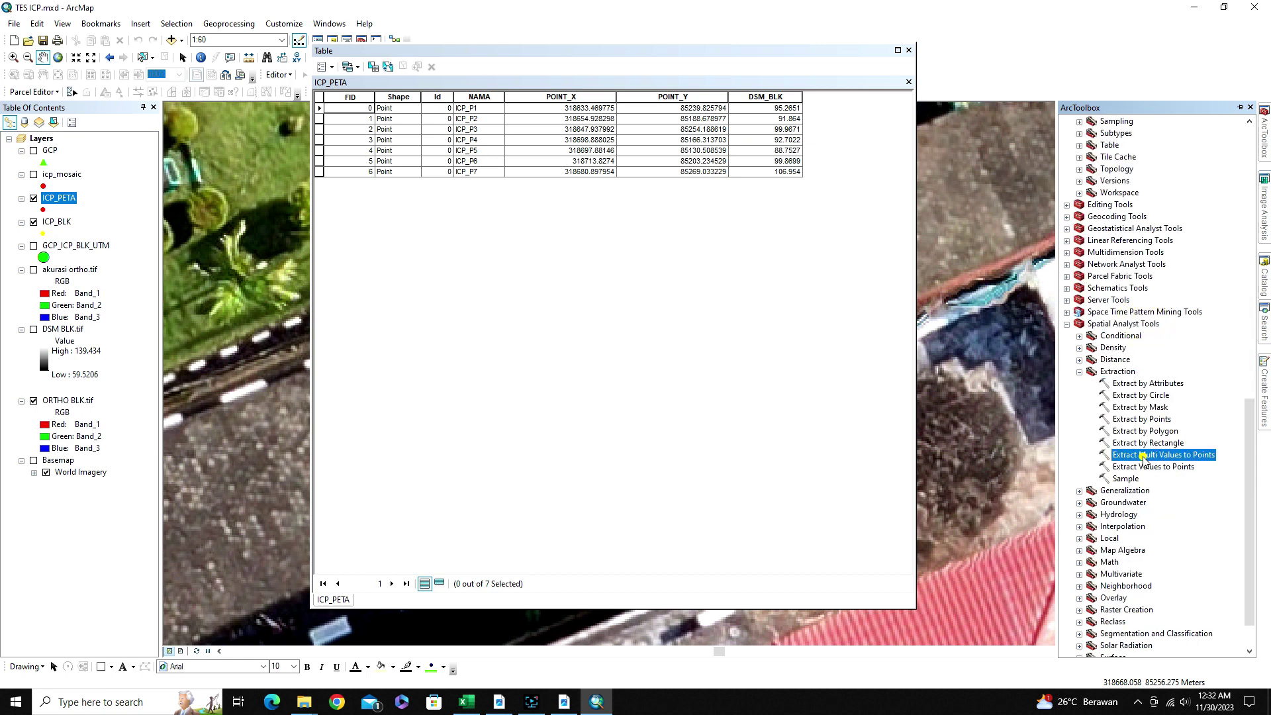
{"action": "double_click", "coordinate": [1192, 459]}
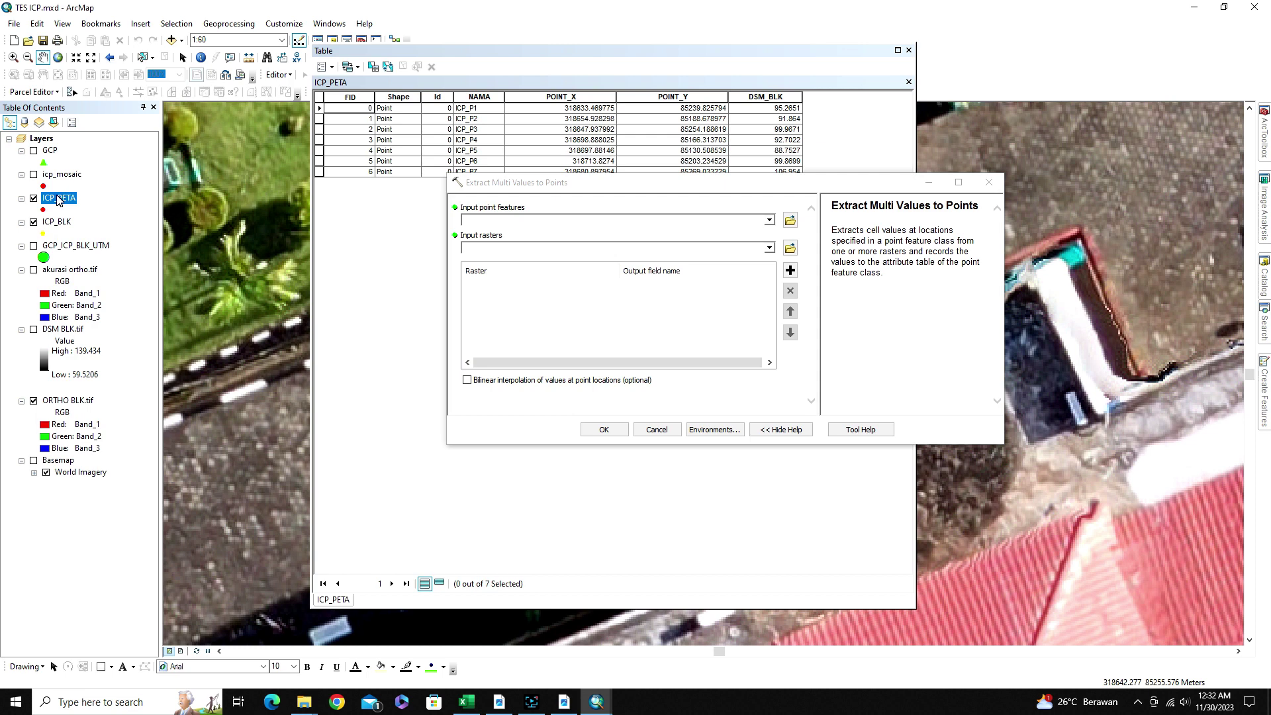
{"action": "left_click_drag", "start_coordinate": [58, 200], "coordinate": [483, 222]}
{"action": "left_click_drag", "start_coordinate": [63, 331], "coordinate": [490, 249]}
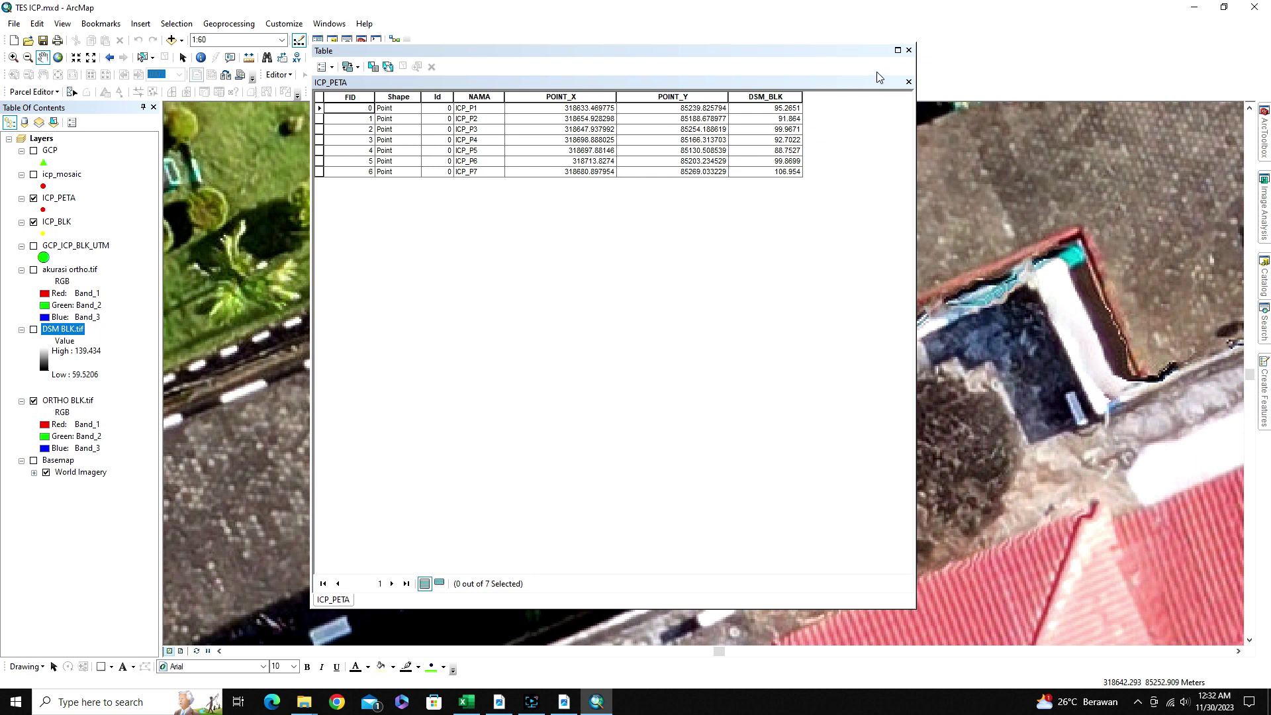
{"action": "left_click", "coordinate": [908, 51]}
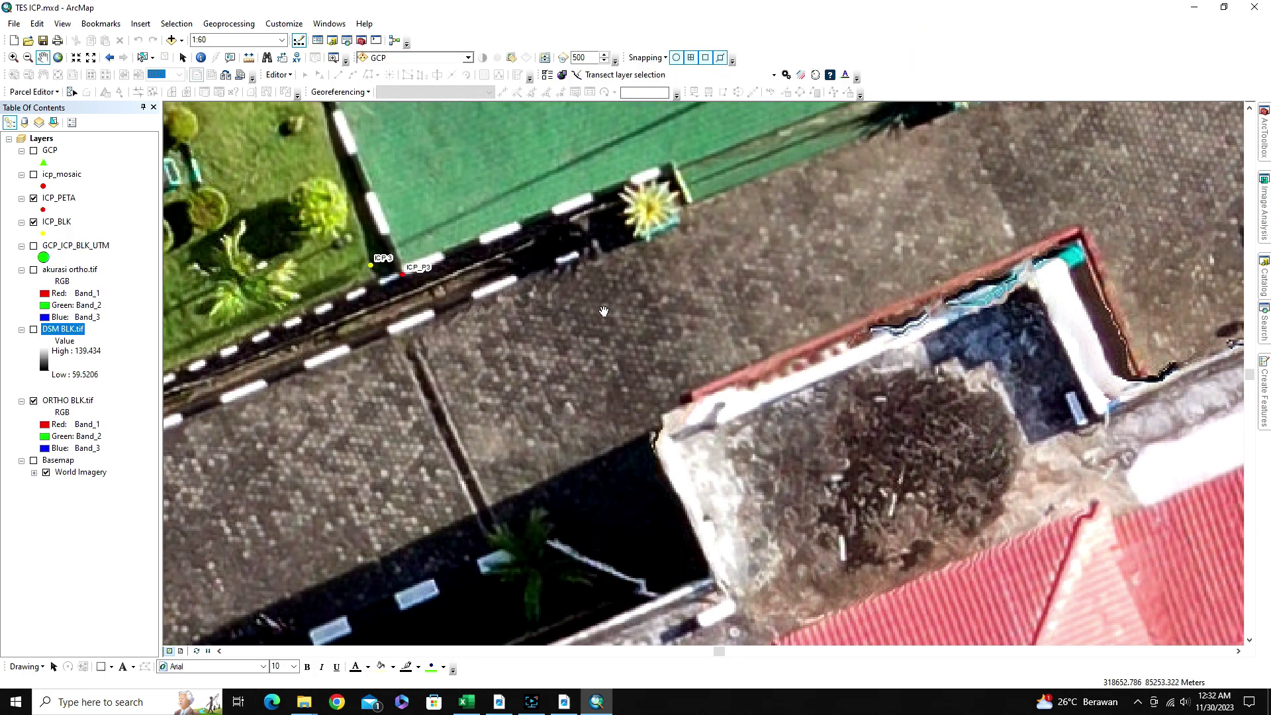
View the ICP points across the orthophoto, then switch to Excel and inspect the D X formula for ICP 1 on the horizontal sheet
{"action": "scroll", "coordinate": [604, 311], "scroll_direction": "up", "scroll_amount": 3}
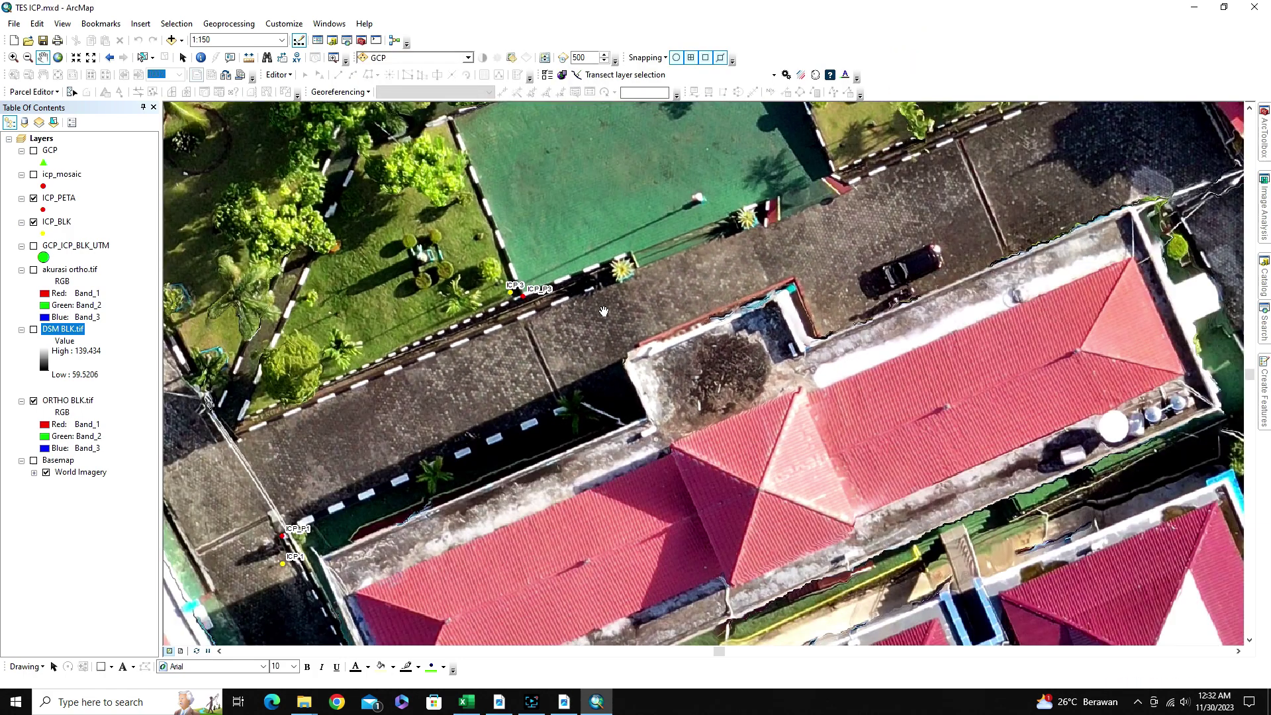
{"action": "scroll", "coordinate": [604, 311], "scroll_direction": "up", "scroll_amount": 2}
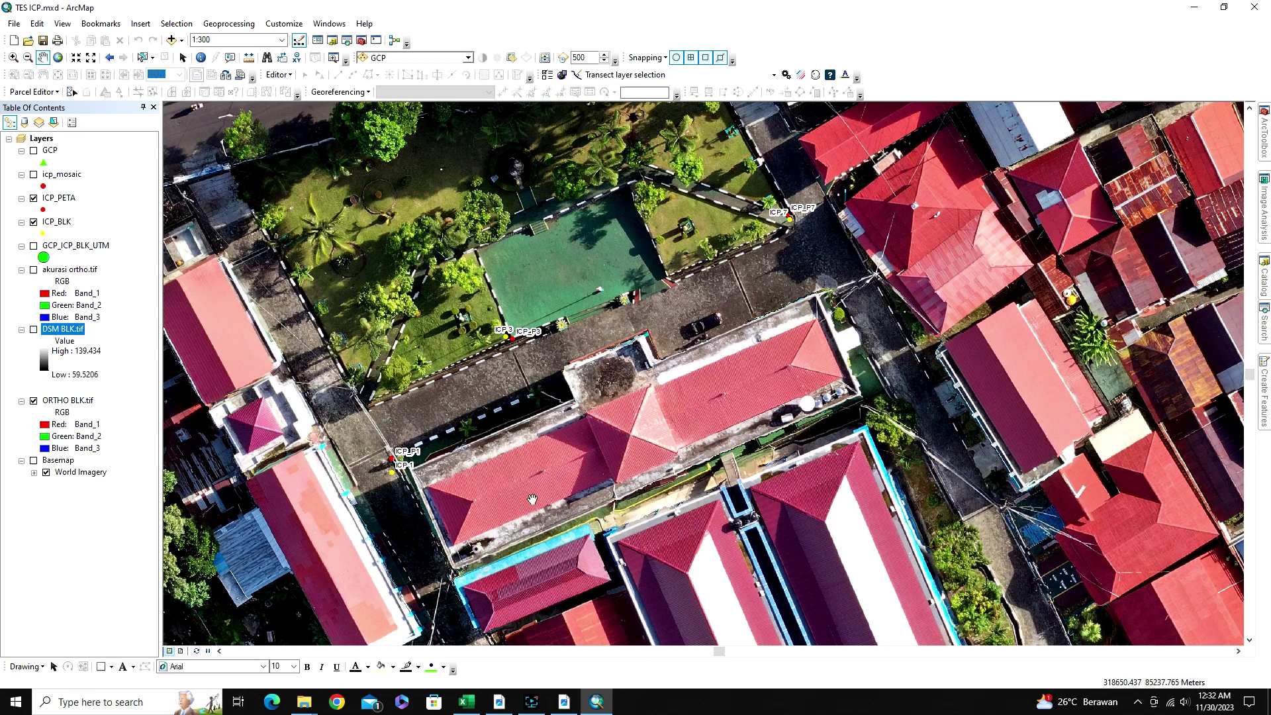
{"action": "left_click", "coordinate": [466, 707]}
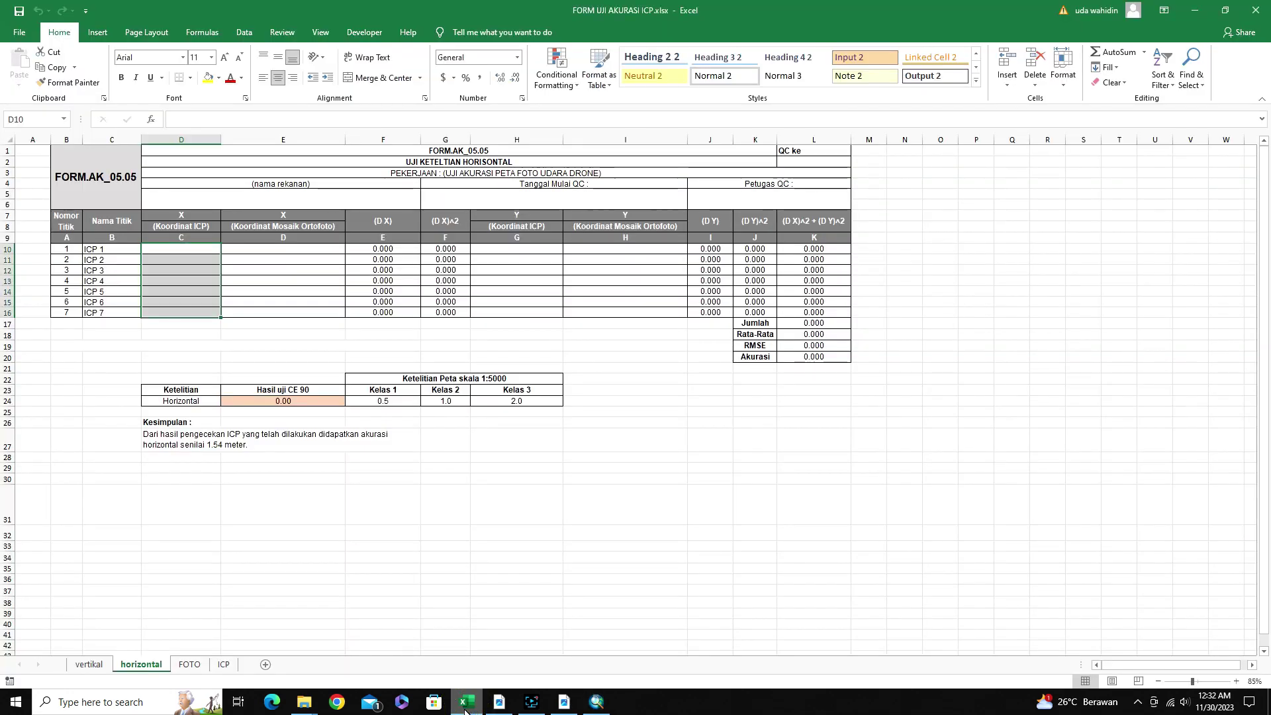
{"action": "left_click", "coordinate": [394, 249]}
Switch to the geospatial regulation PDF in Acrobat and examine the CE90 horizontal accuracy classes in the stereo model tables on pages 58 to 60
{"action": "left_click", "coordinate": [499, 702]}
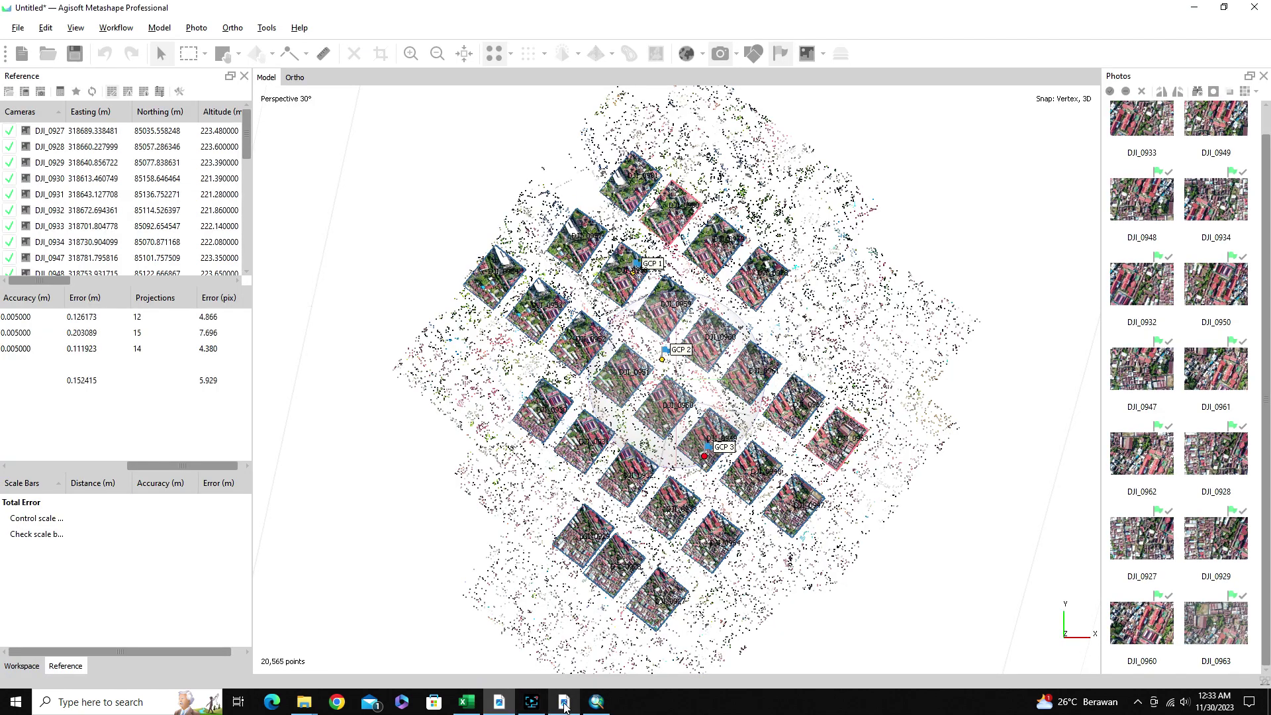
{"action": "left_click", "coordinate": [564, 702]}
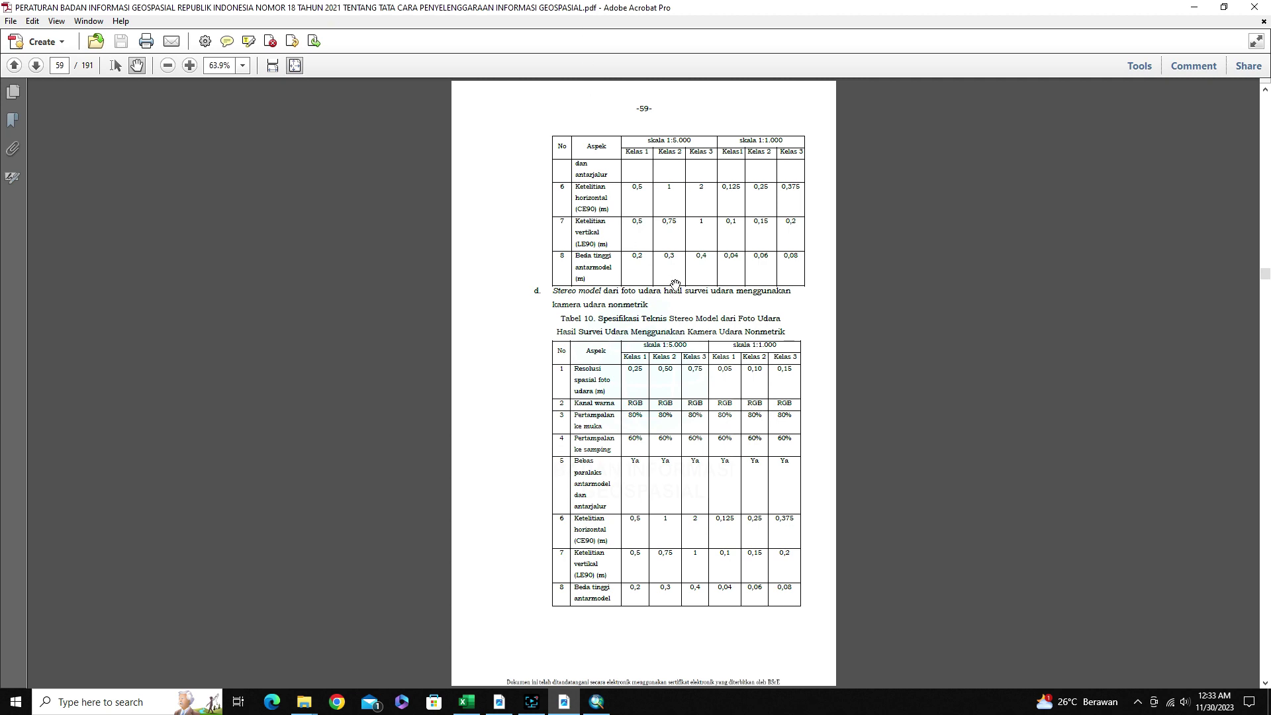
{"action": "scroll", "coordinate": [674, 285], "scroll_direction": "up", "scroll_amount": 4}
{"action": "scroll", "coordinate": [674, 284], "scroll_direction": "up", "scroll_amount": 4}
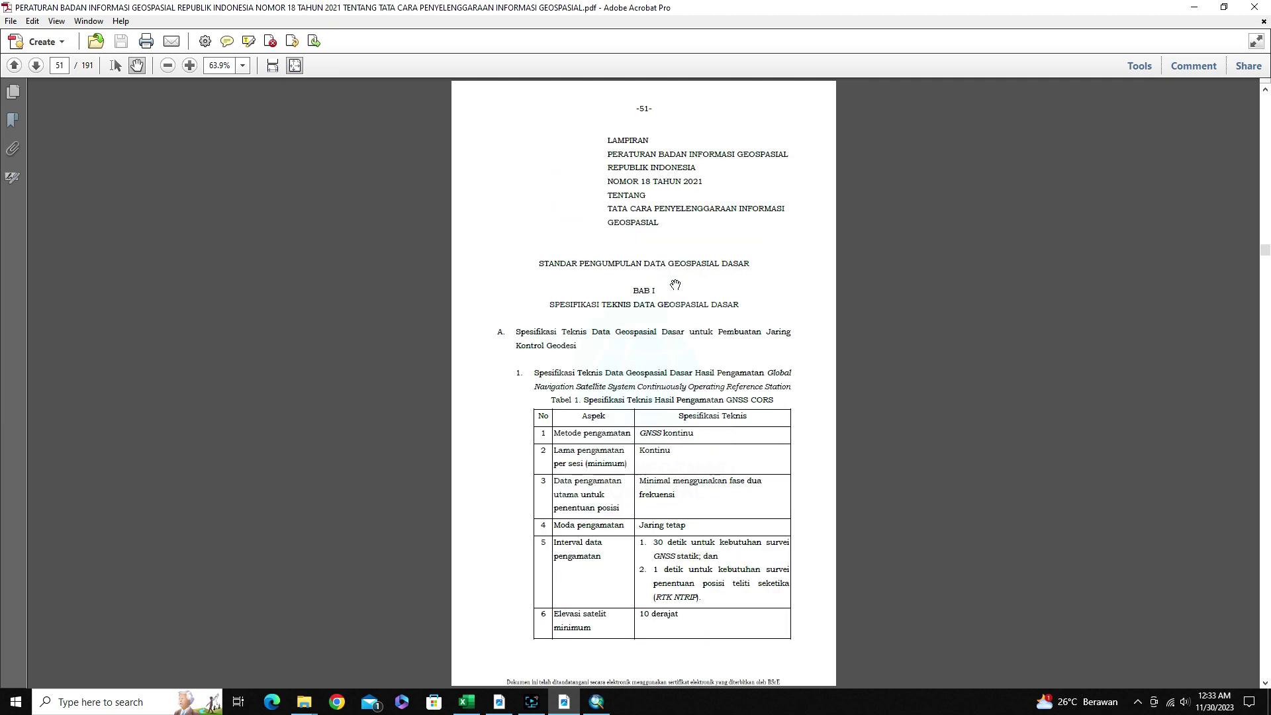
{"action": "scroll", "coordinate": [675, 285], "scroll_direction": "up", "scroll_amount": 4}
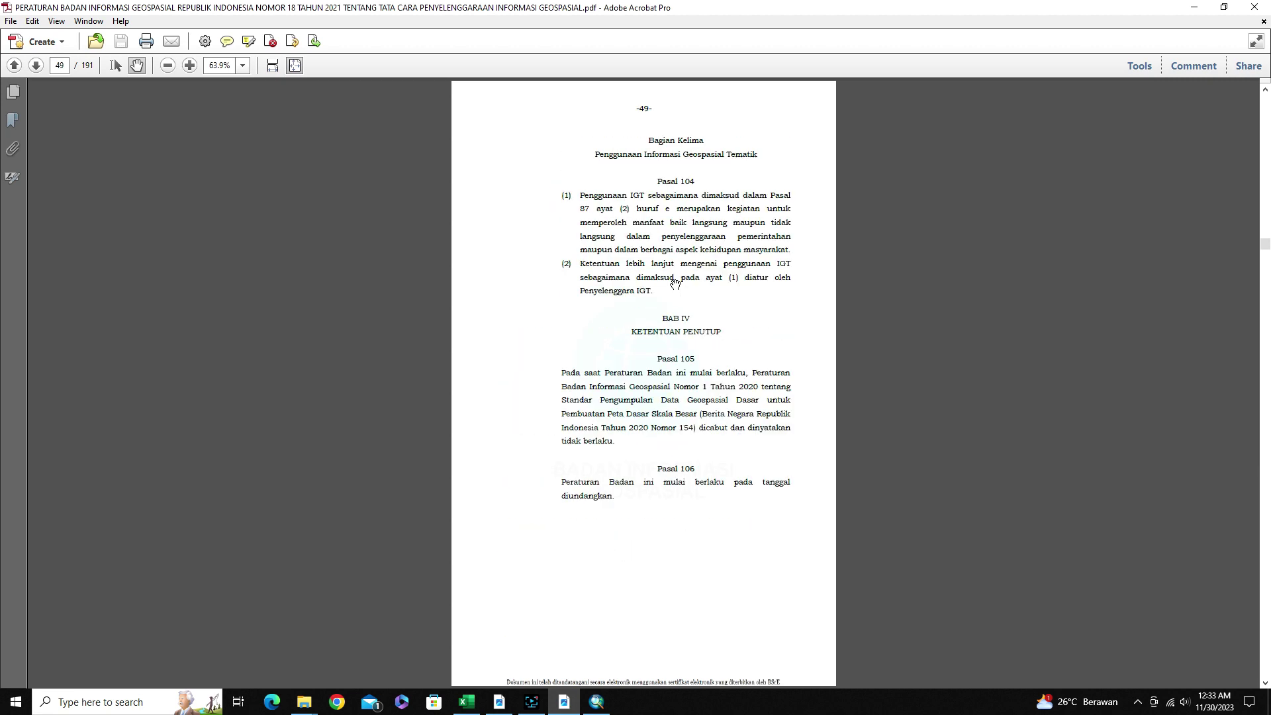
{"action": "scroll", "coordinate": [675, 285], "scroll_direction": "up", "scroll_amount": 3}
{"action": "scroll", "coordinate": [674, 284], "scroll_direction": "down", "scroll_amount": 2}
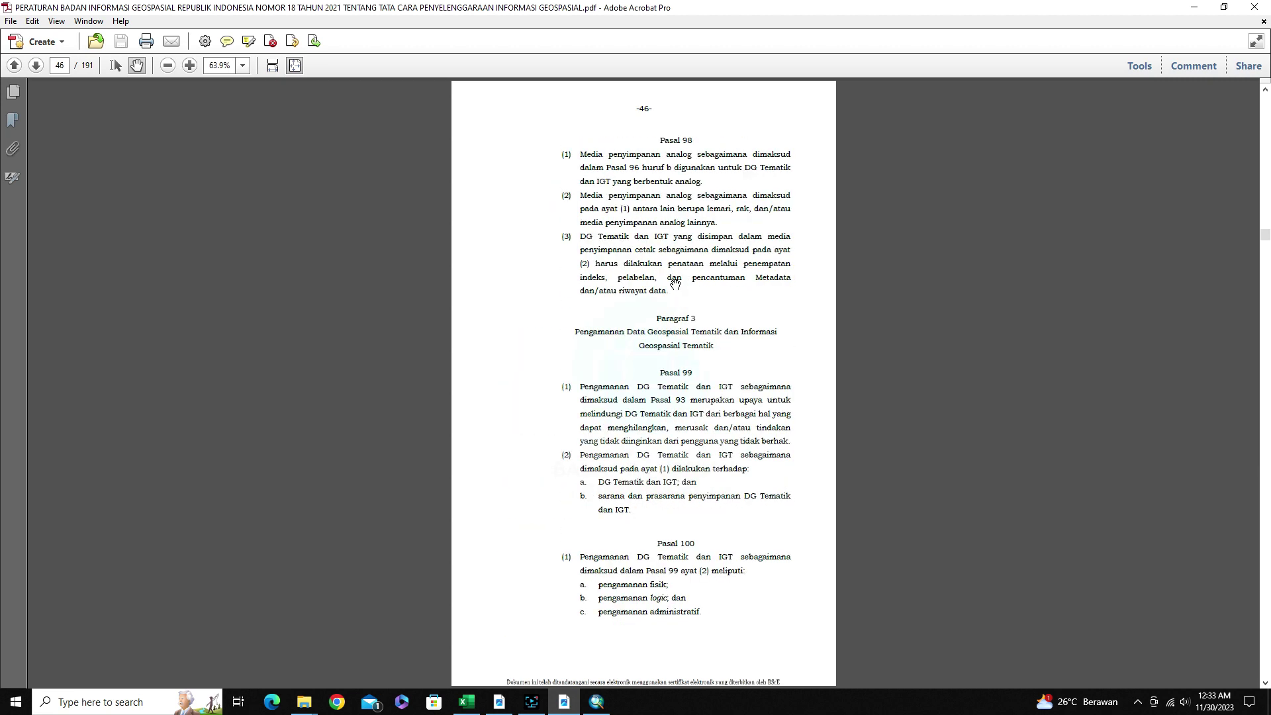
{"action": "scroll", "coordinate": [674, 283], "scroll_direction": "down", "scroll_amount": 7}
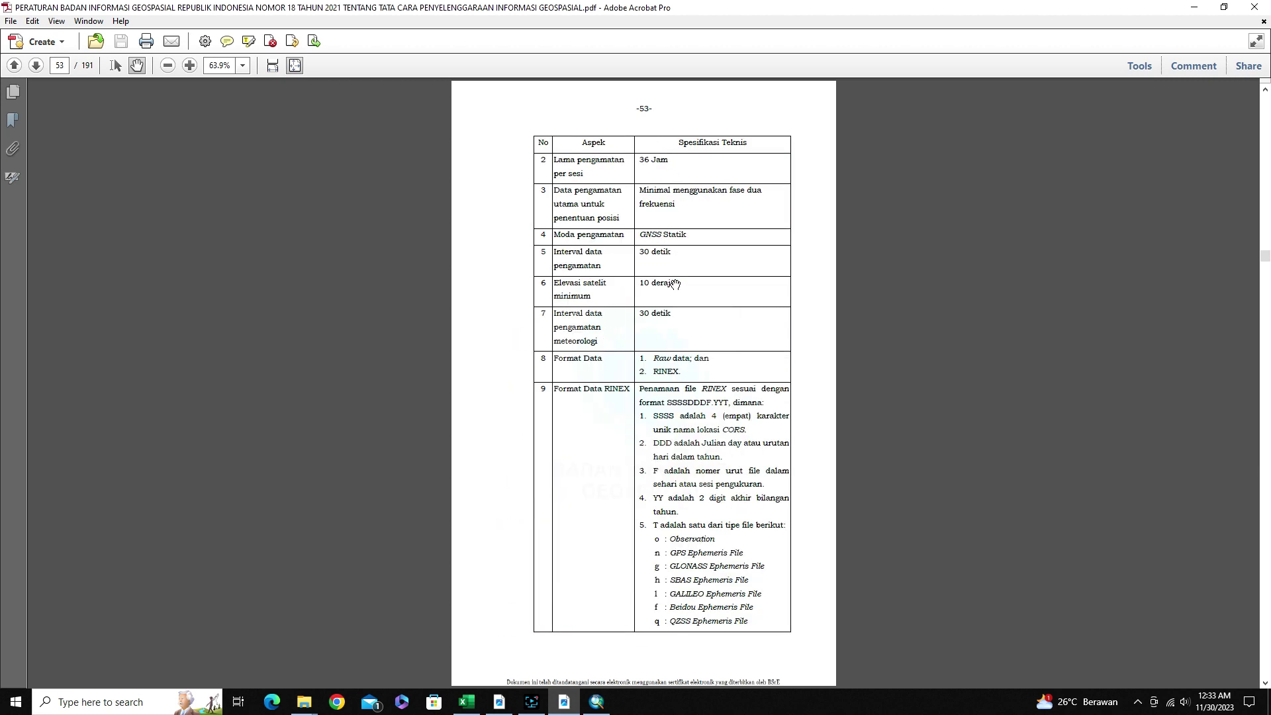
{"action": "scroll", "coordinate": [674, 285], "scroll_direction": "down", "scroll_amount": 3}
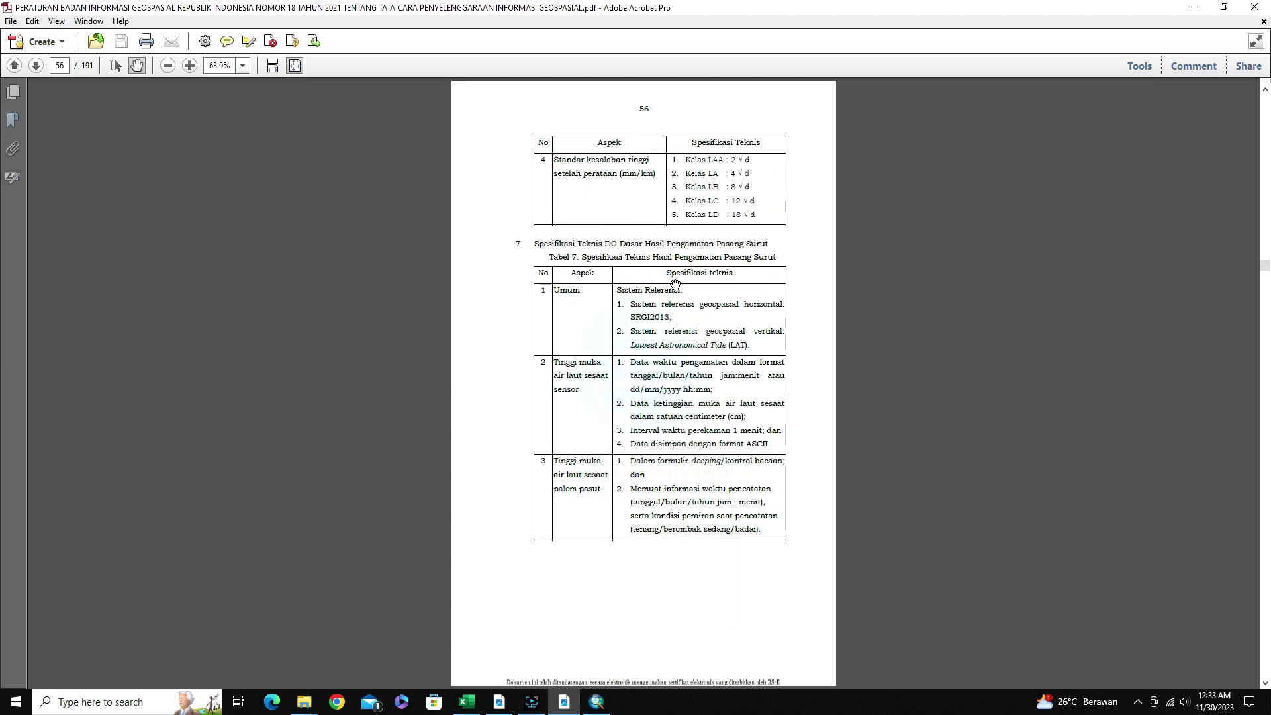
{"action": "scroll", "coordinate": [674, 285], "scroll_direction": "down", "scroll_amount": 2}
{"action": "scroll", "coordinate": [675, 284], "scroll_direction": "down", "scroll_amount": 2}
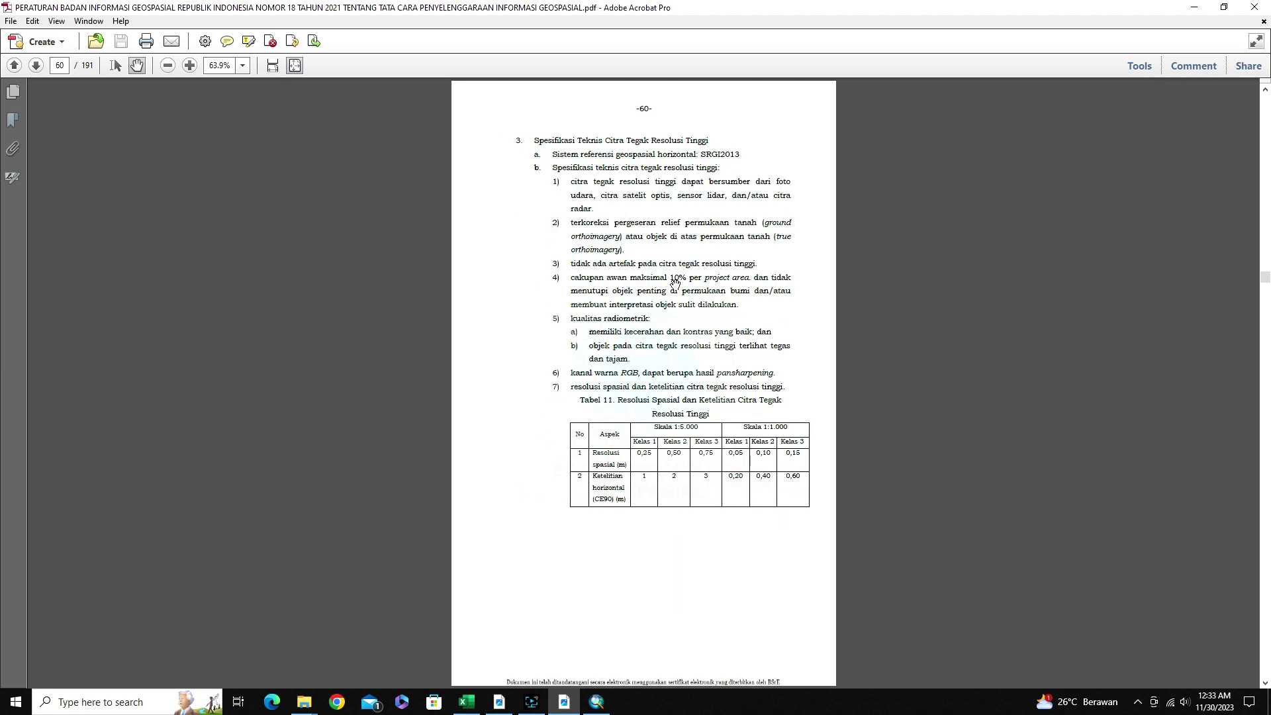
{"action": "scroll", "coordinate": [675, 283], "scroll_direction": "up", "scroll_amount": 1}
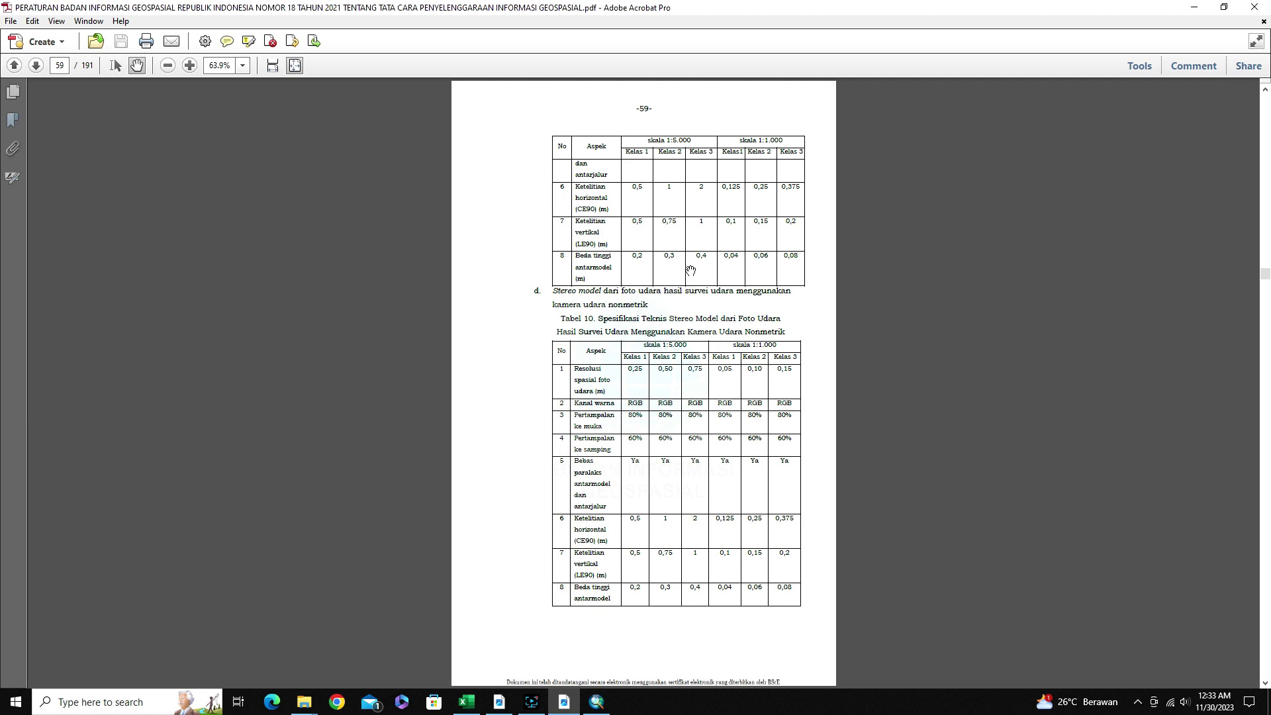
{"action": "scroll", "coordinate": [690, 270], "scroll_direction": "up", "scroll_amount": 1}
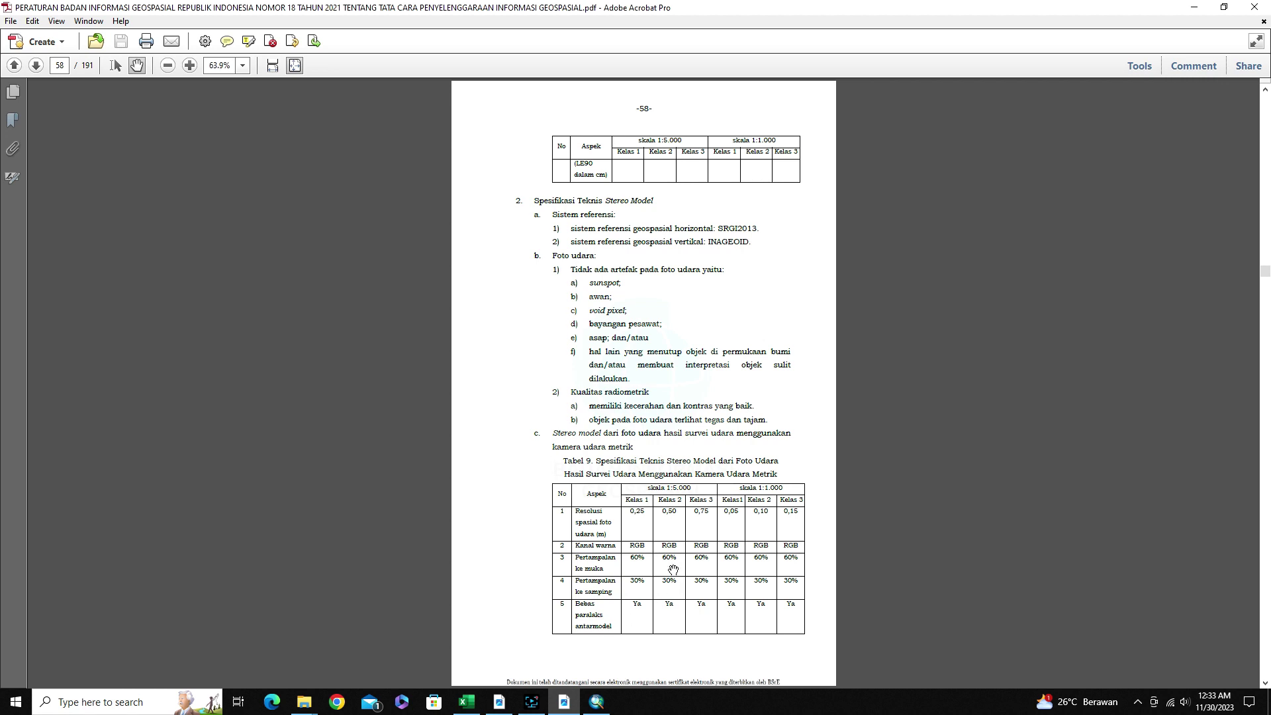
{"action": "scroll", "coordinate": [673, 569], "scroll_direction": "down", "scroll_amount": 2}
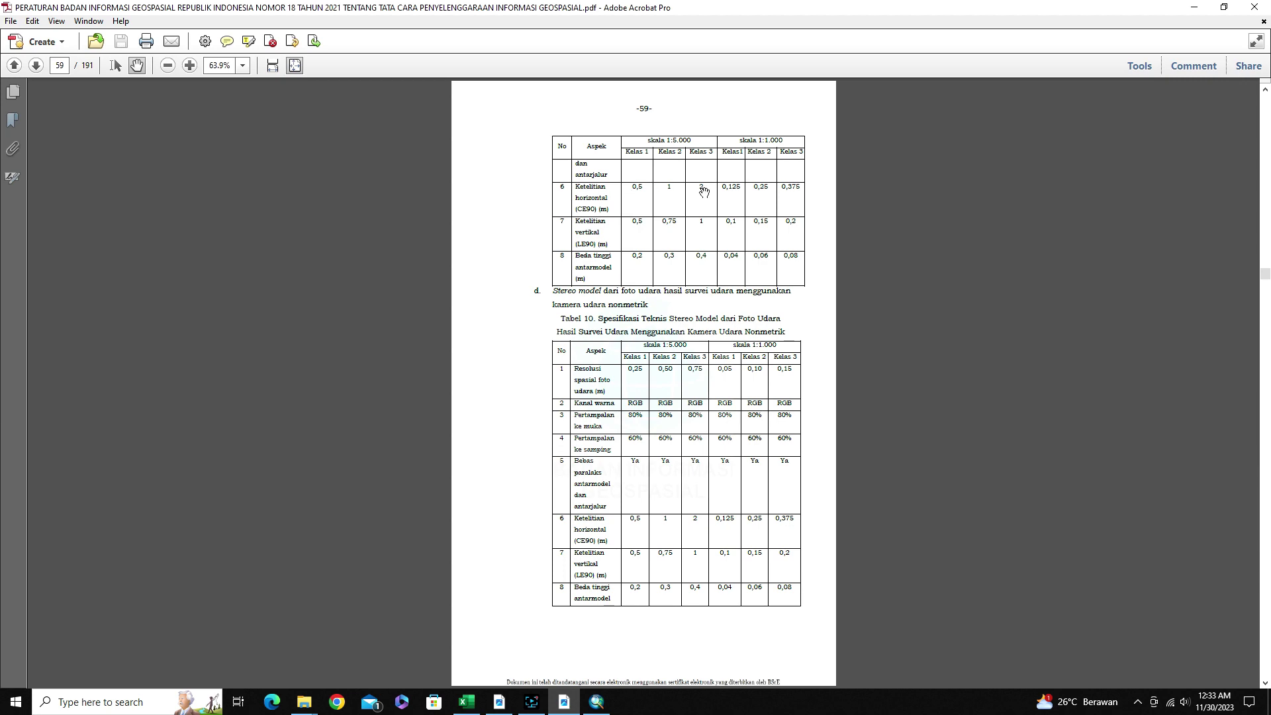
Switch to ArcMap, open the ICP_BLK attribute table, and copy all seven ICP records
{"action": "left_click", "coordinate": [466, 703]}
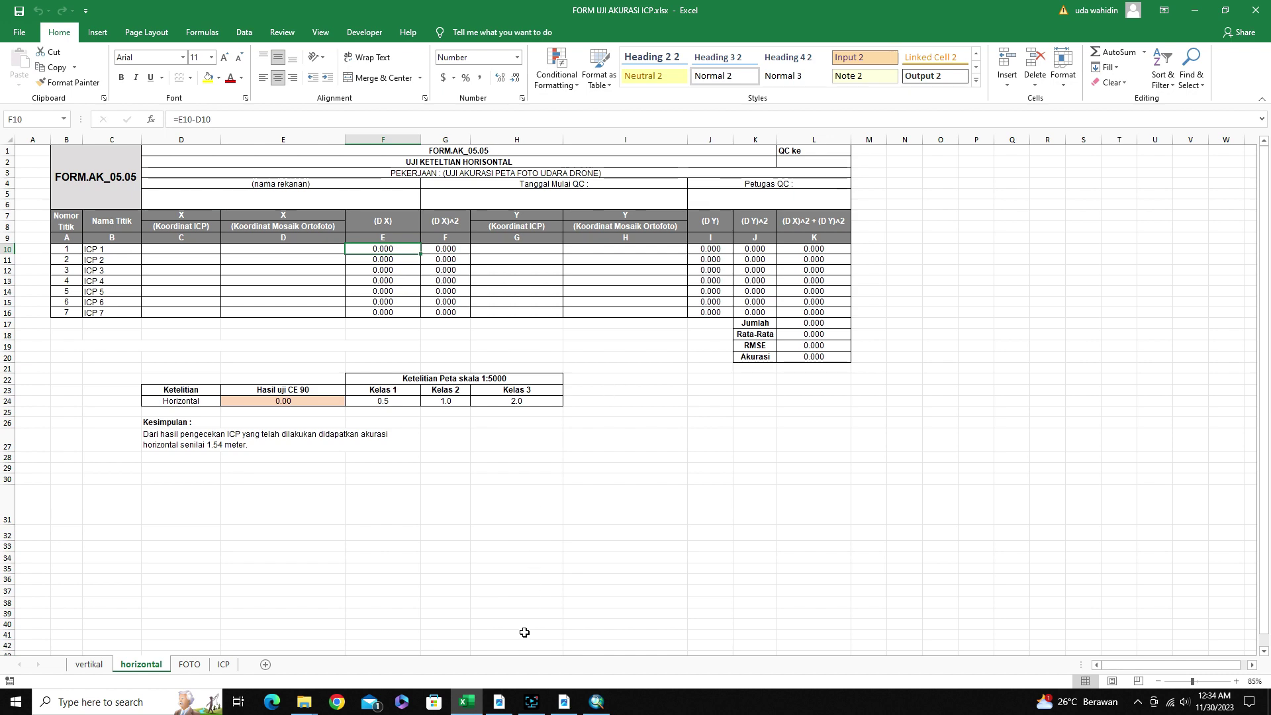
{"action": "left_click", "coordinate": [598, 703]}
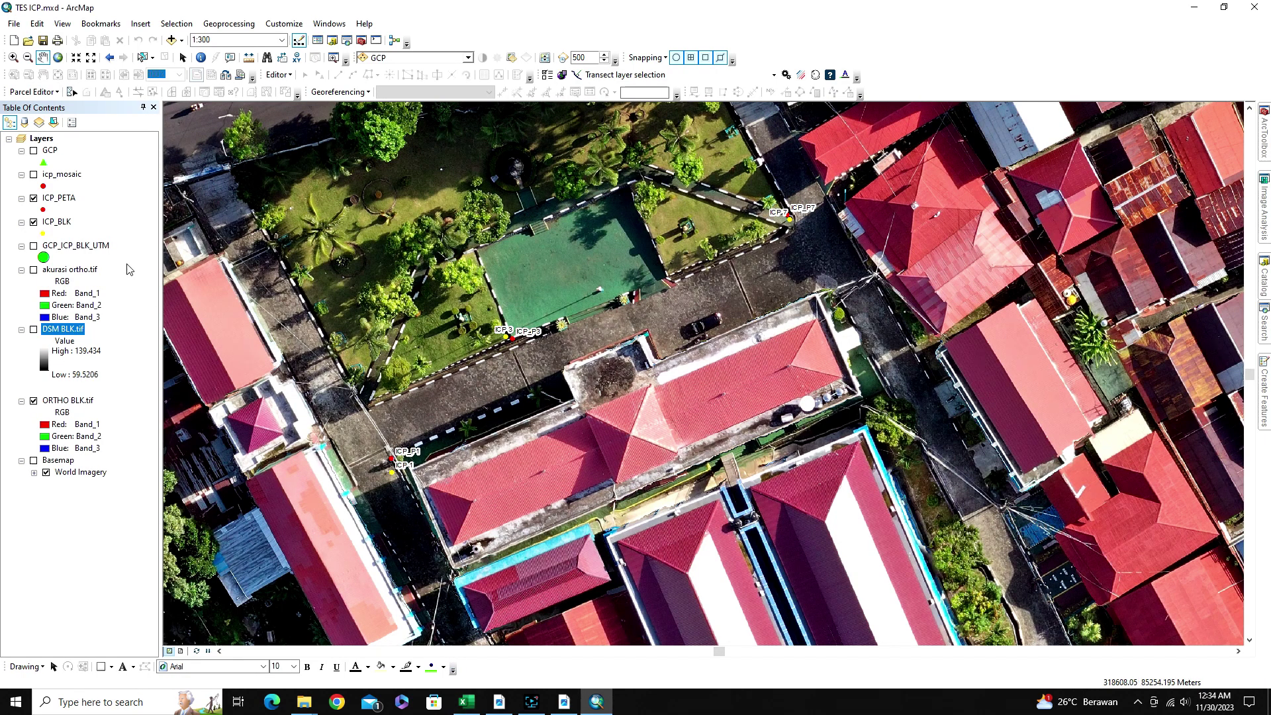
{"action": "left_click", "coordinate": [57, 222]}
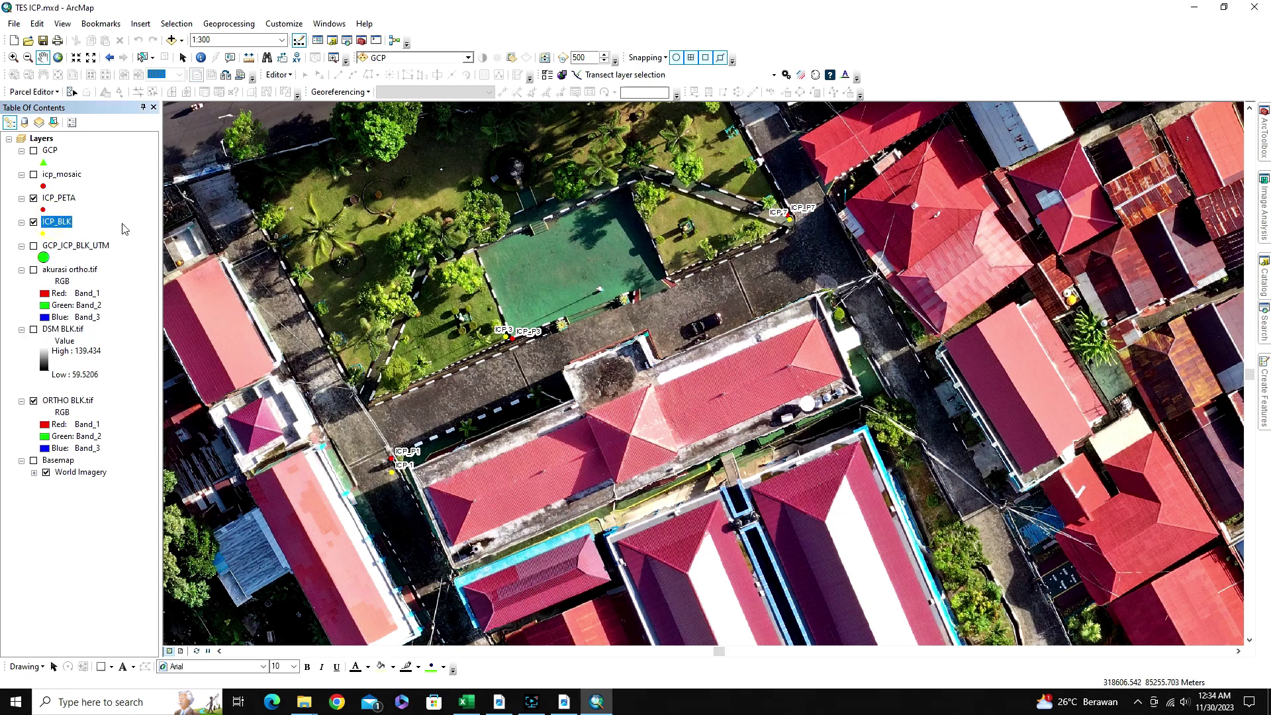
{"action": "right_click", "coordinate": [59, 224]}
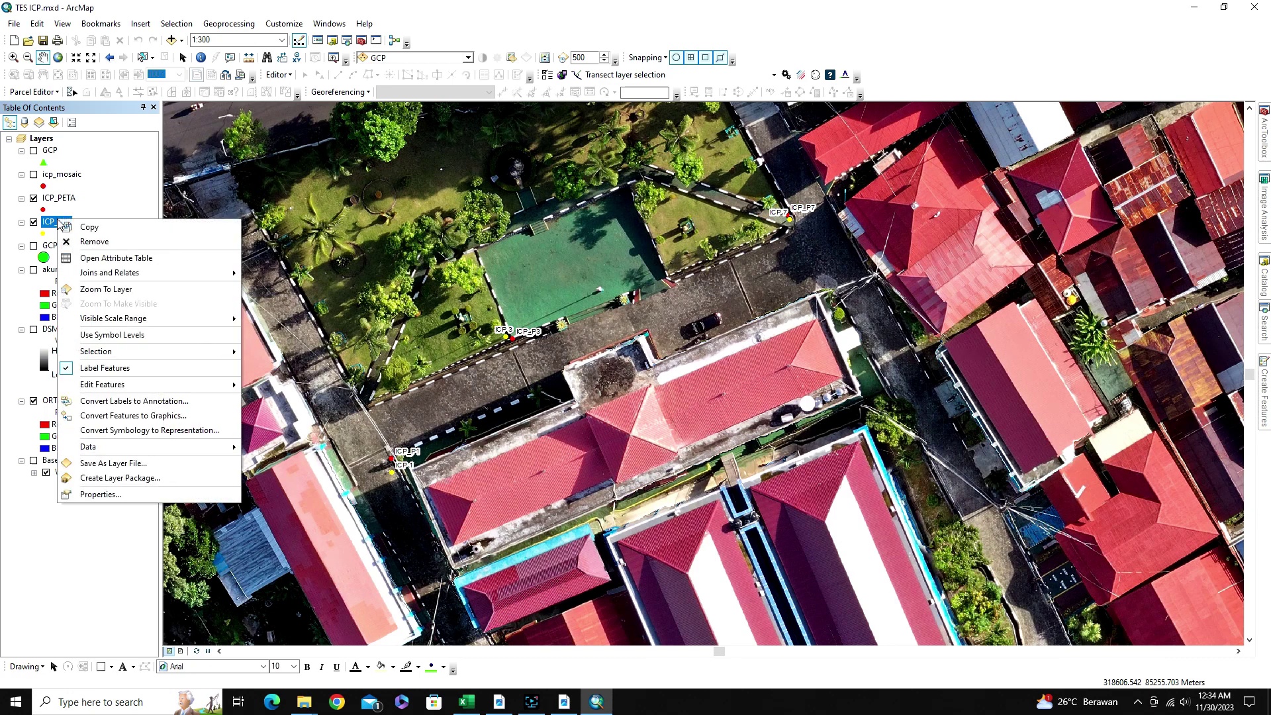
{"action": "left_click", "coordinate": [121, 259]}
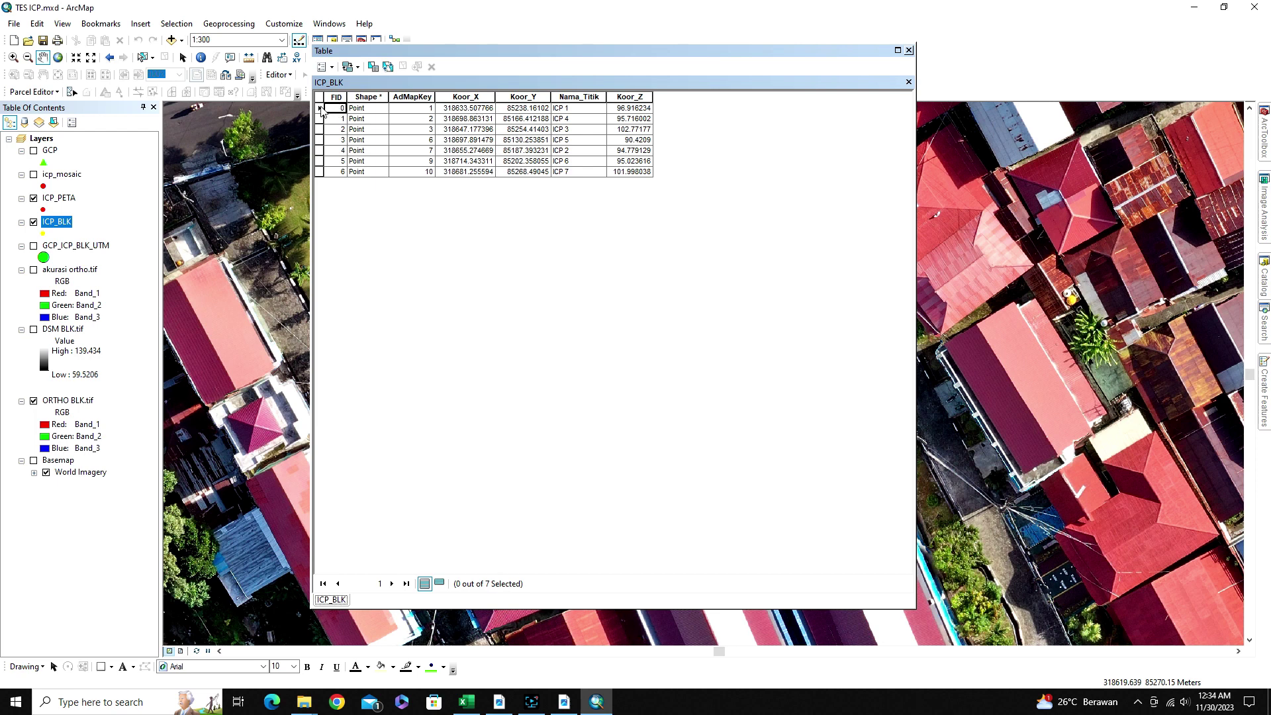
{"action": "left_click_drag", "start_coordinate": [324, 108], "coordinate": [322, 173]}
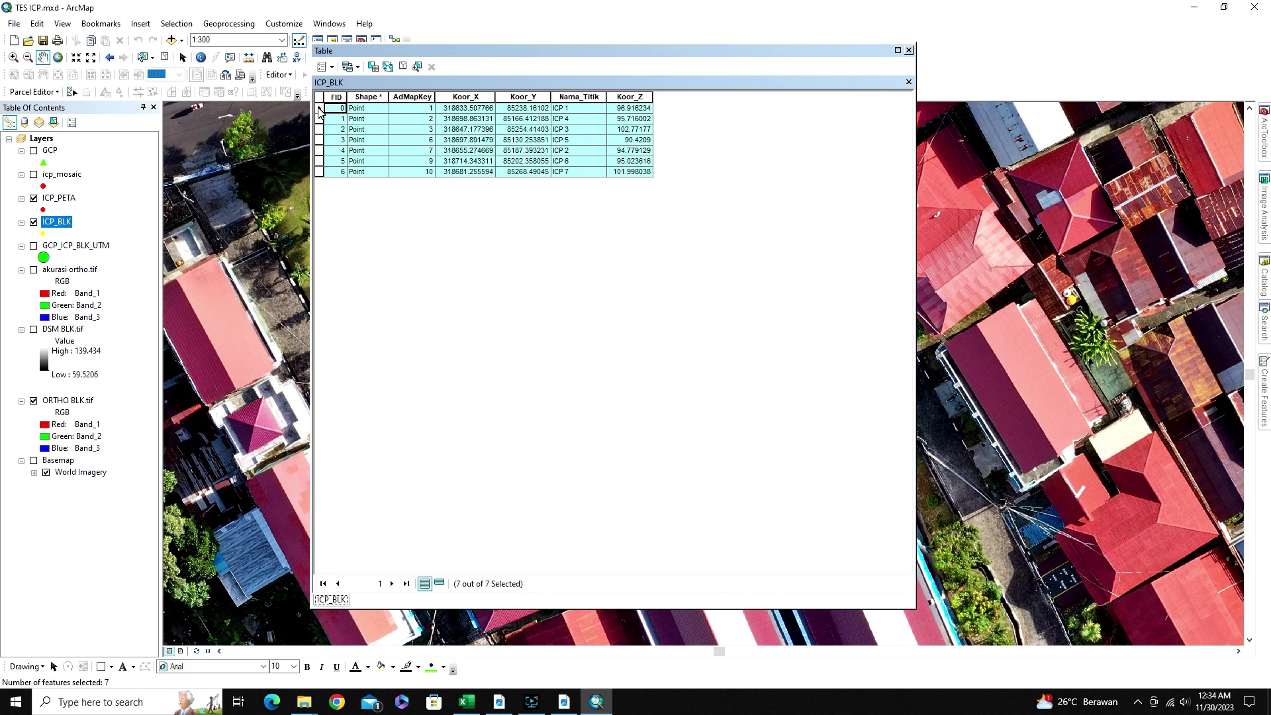
{"action": "right_click", "coordinate": [319, 110]}
{"action": "left_click", "coordinate": [355, 254]}
Switch to Excel and paste the copied ICP_BLK records into the ICP sheet starting at cell A1
{"action": "left_click", "coordinate": [467, 703]}
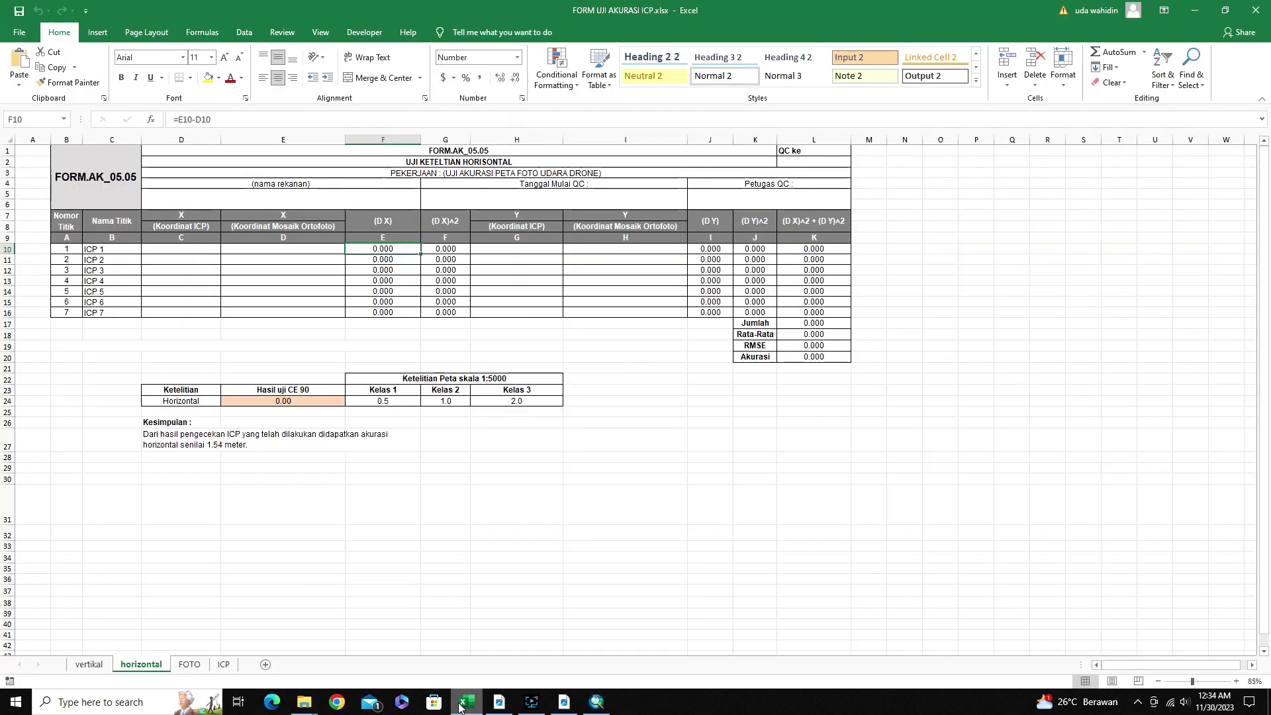
{"action": "left_click", "coordinate": [224, 665]}
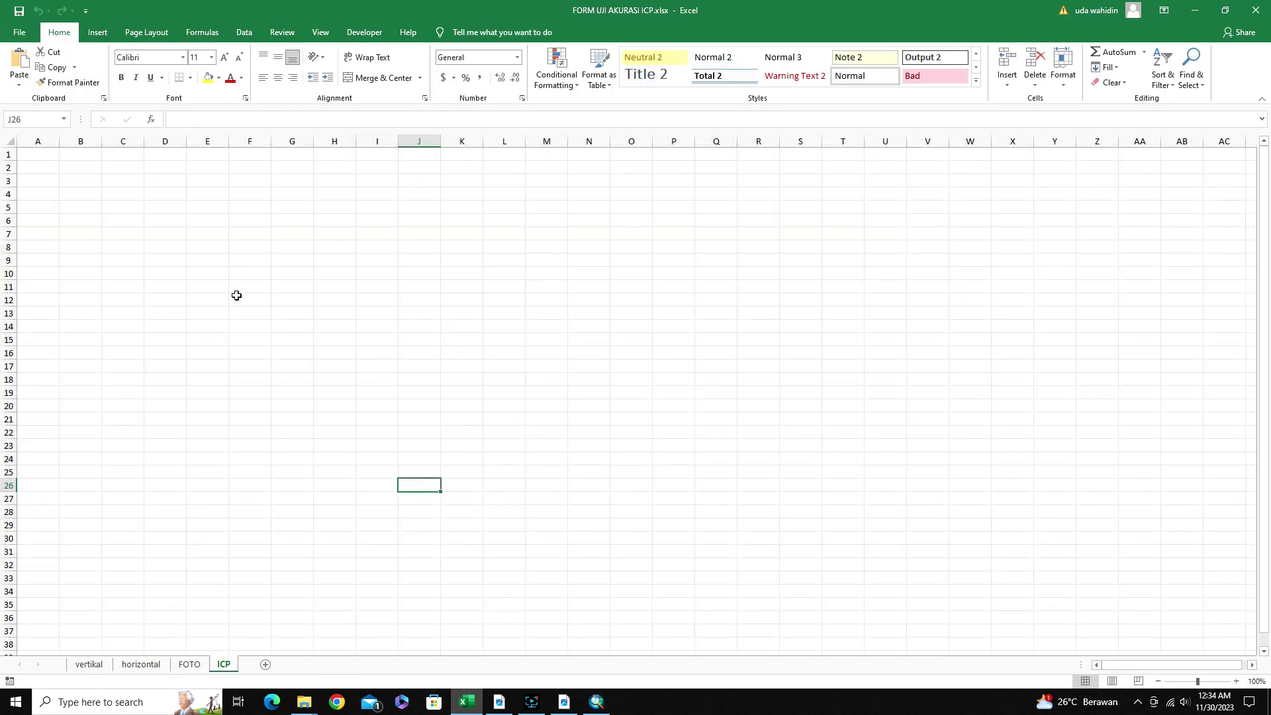
{"action": "left_click", "coordinate": [43, 155]}
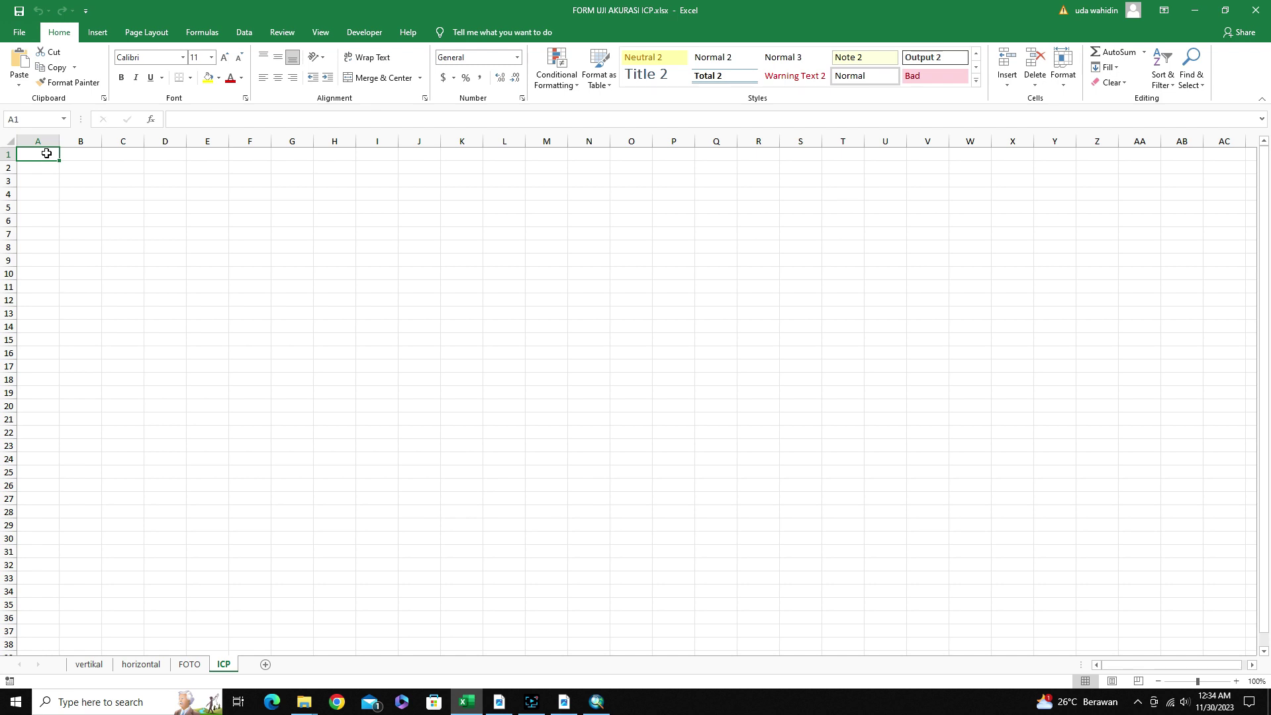
{"action": "left_click", "coordinate": [18, 60]}
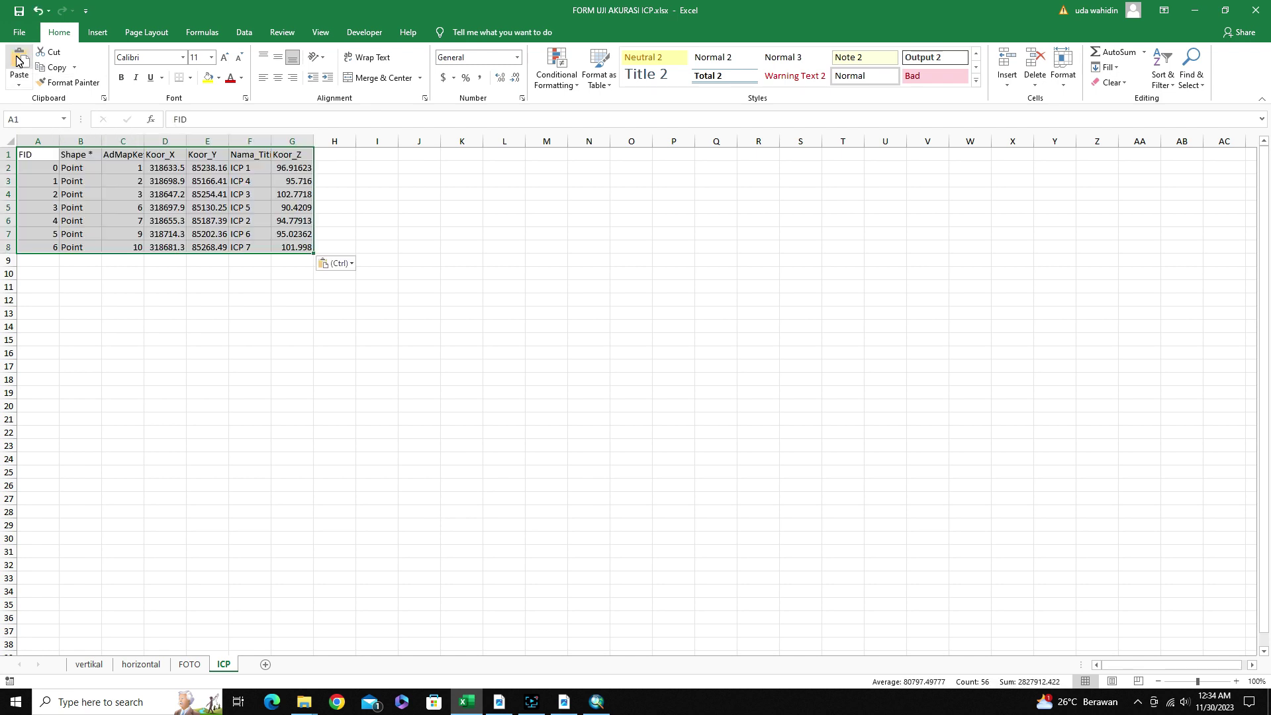
{"action": "left_click", "coordinate": [284, 165]}
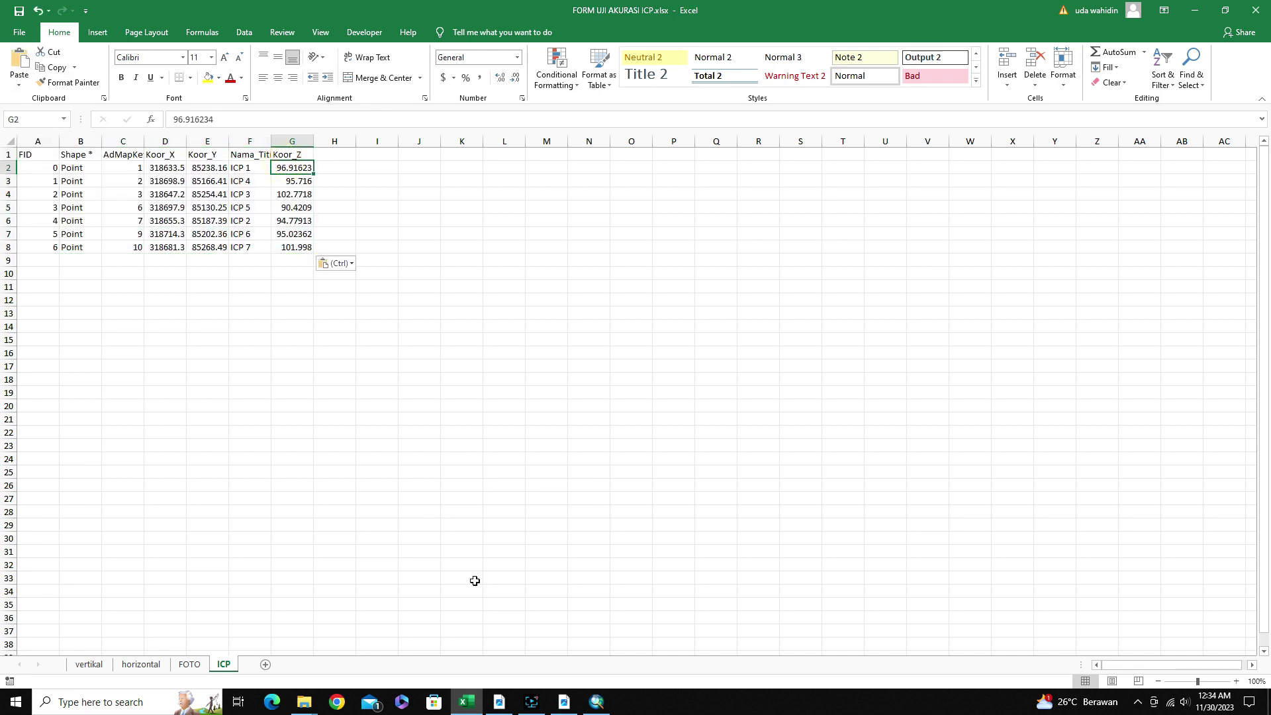
Bring up the empty FOTO sheet, then return to ArcMap, close the ICP_BLK table, and copy all seven ICP_PETA attribute records
{"action": "left_click", "coordinate": [190, 665]}
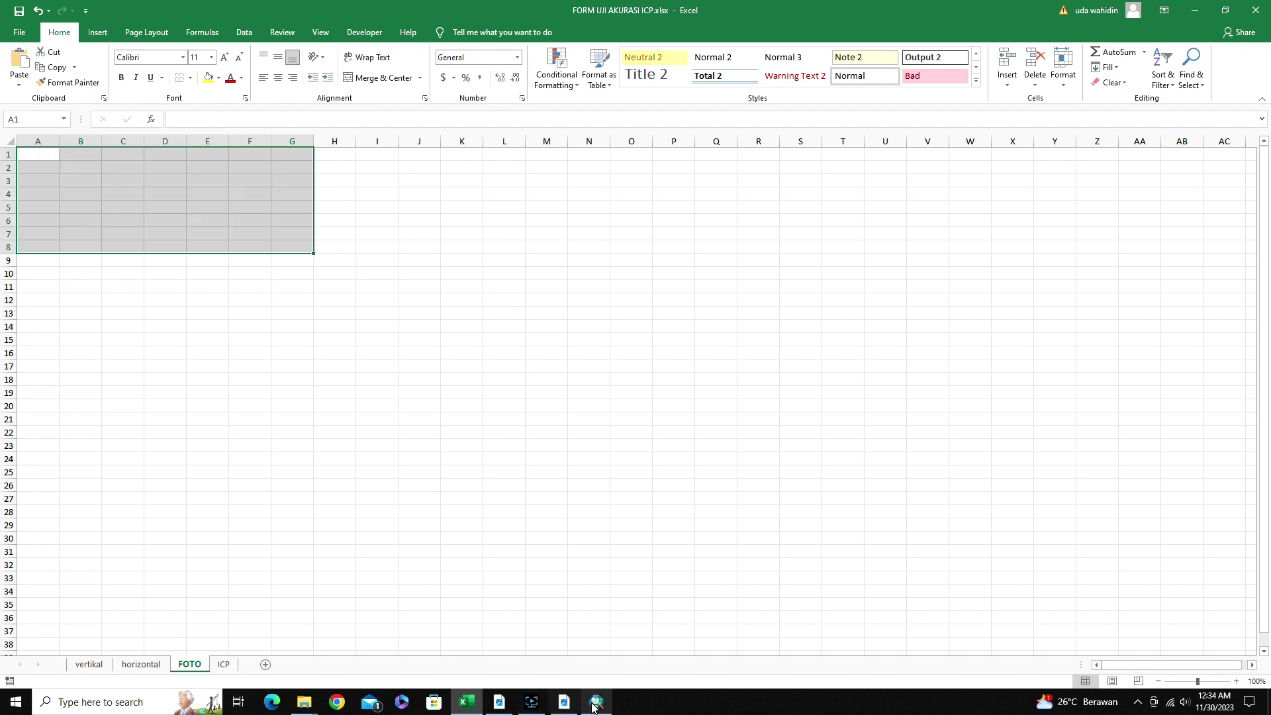
{"action": "mouse_move", "coordinate": [598, 707]}
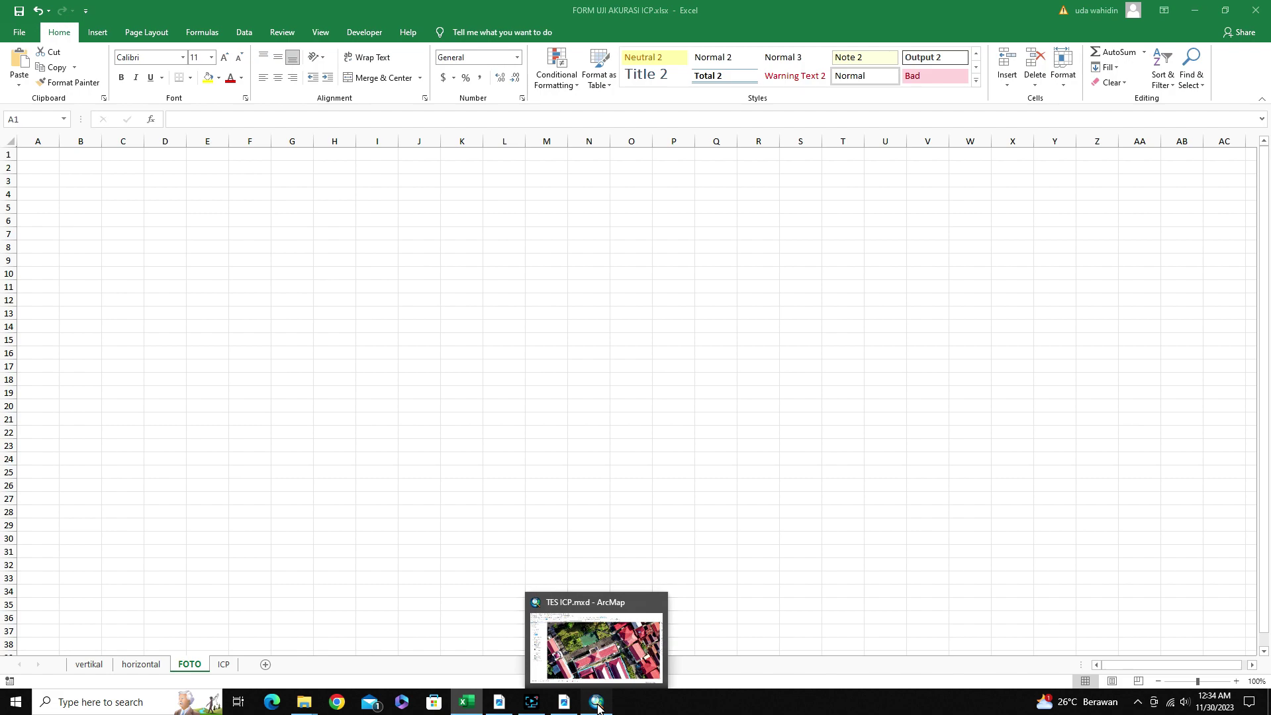
{"action": "left_click", "coordinate": [598, 707]}
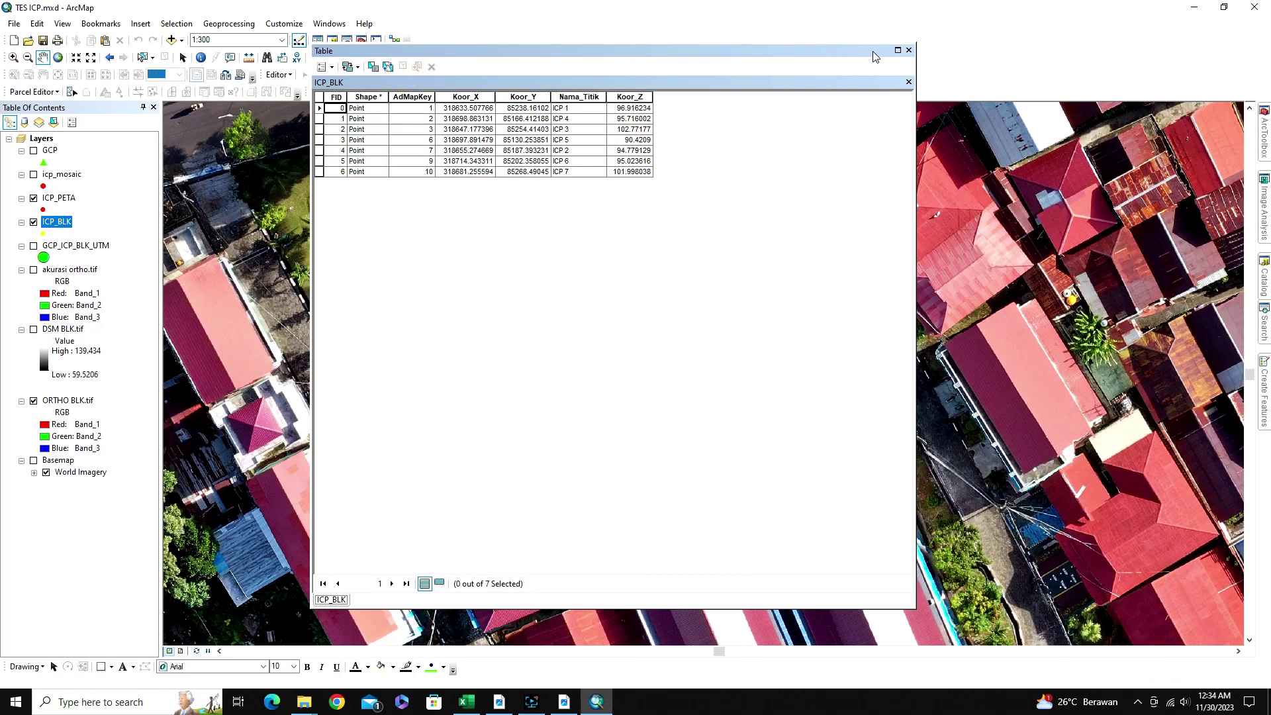
{"action": "left_click", "coordinate": [910, 49]}
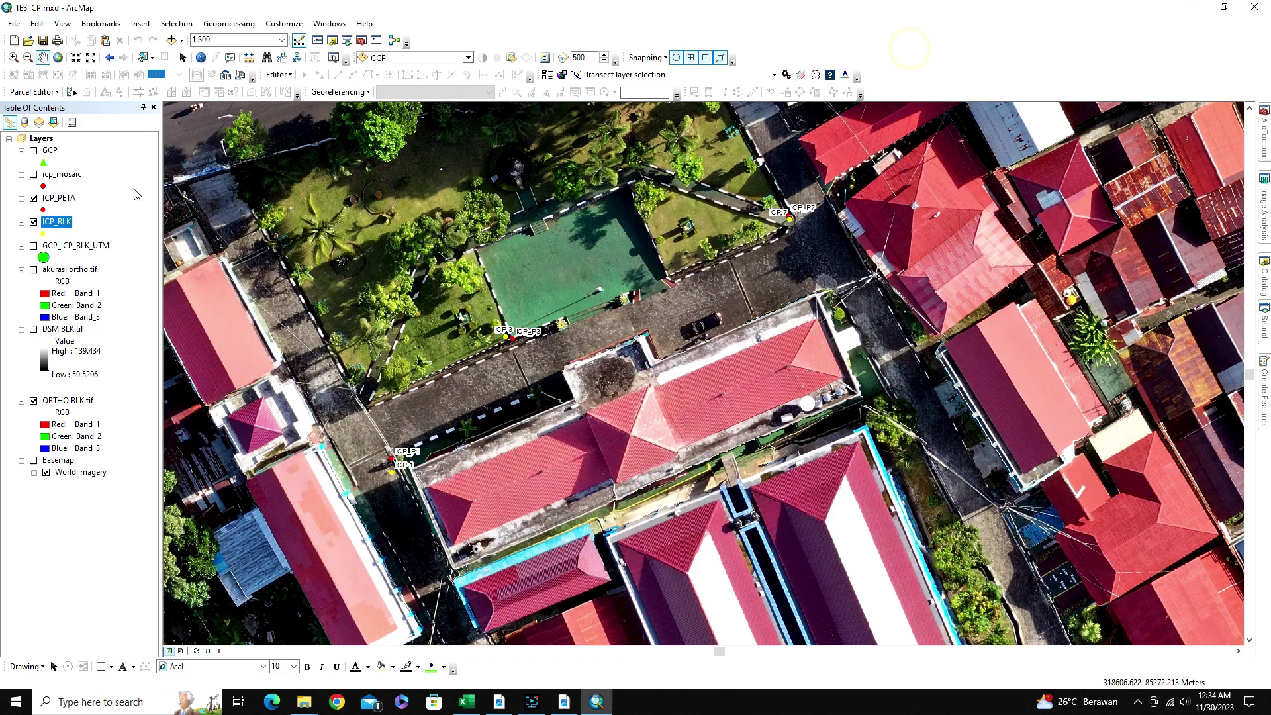
{"action": "right_click", "coordinate": [61, 201]}
{"action": "left_click", "coordinate": [115, 236]}
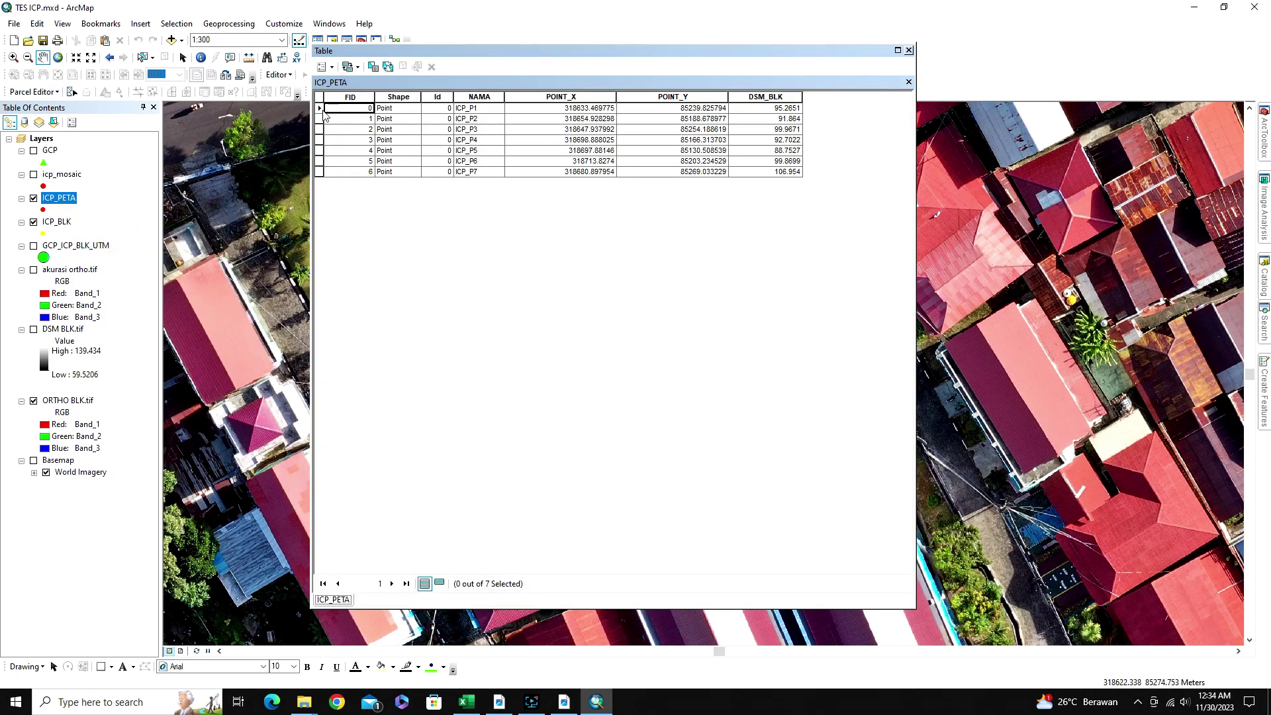
{"action": "left_click_drag", "start_coordinate": [319, 110], "coordinate": [320, 172]}
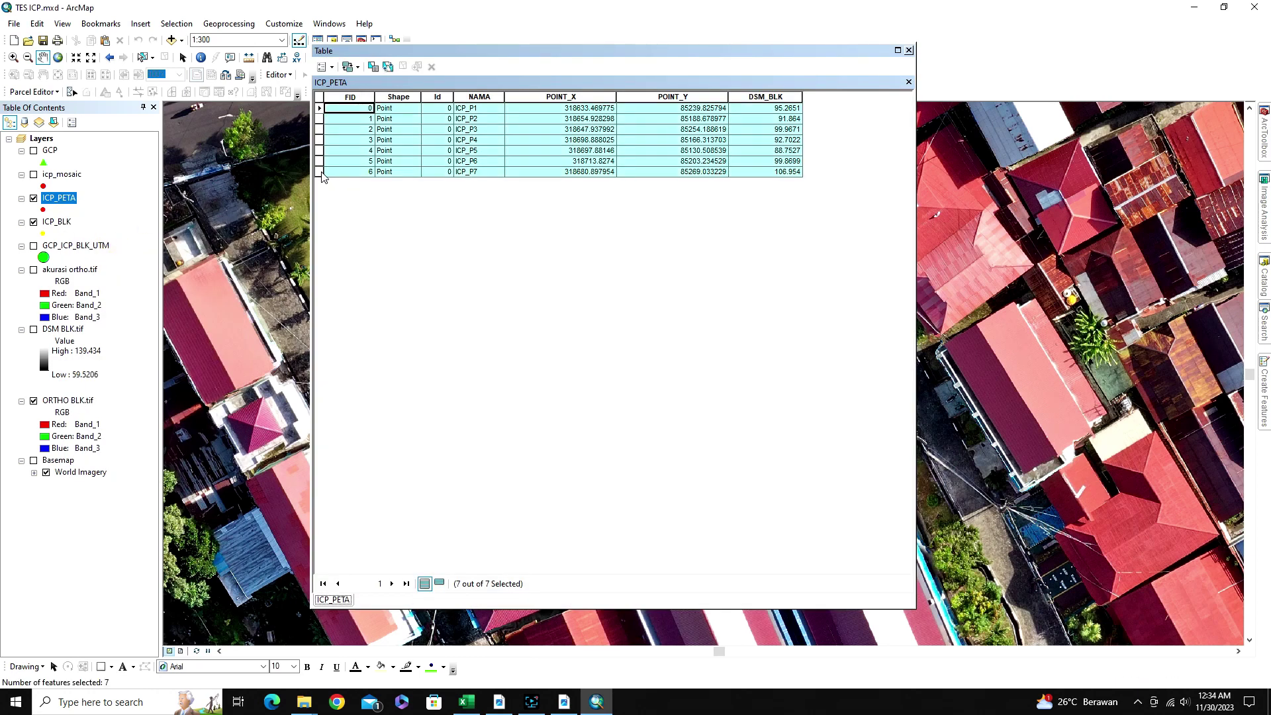
{"action": "right_click", "coordinate": [320, 172]}
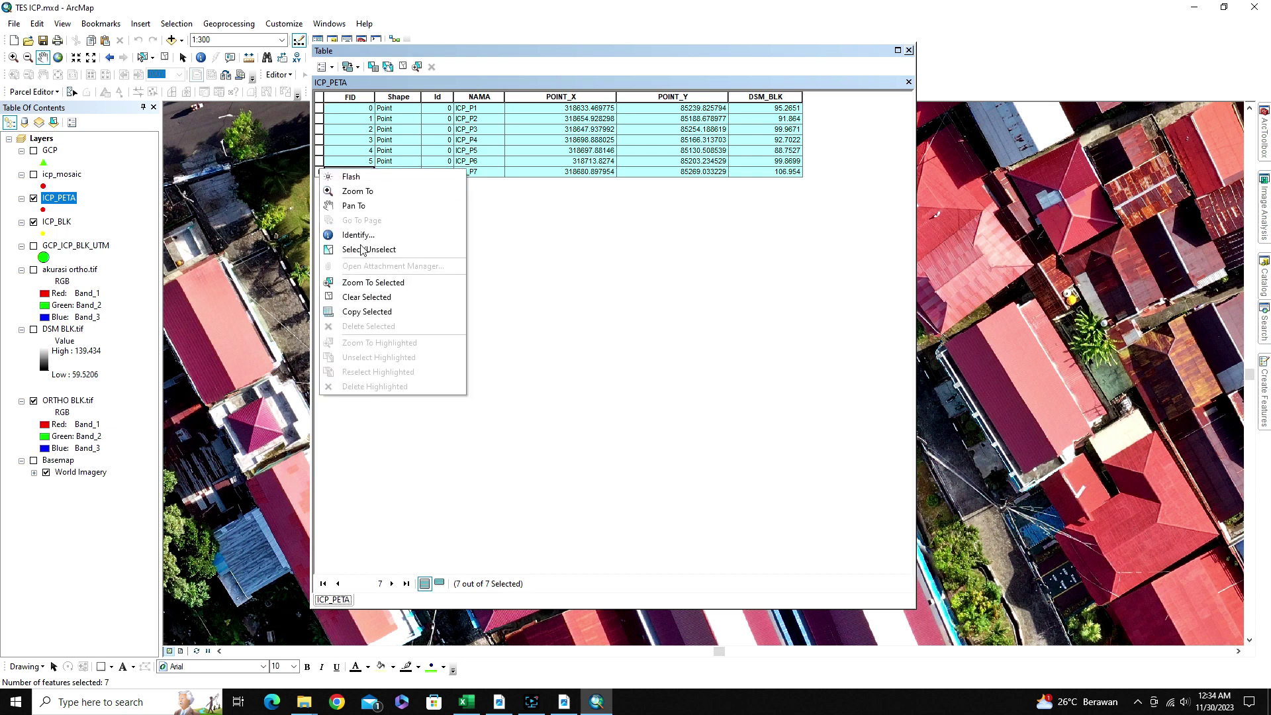
{"action": "left_click", "coordinate": [373, 310]}
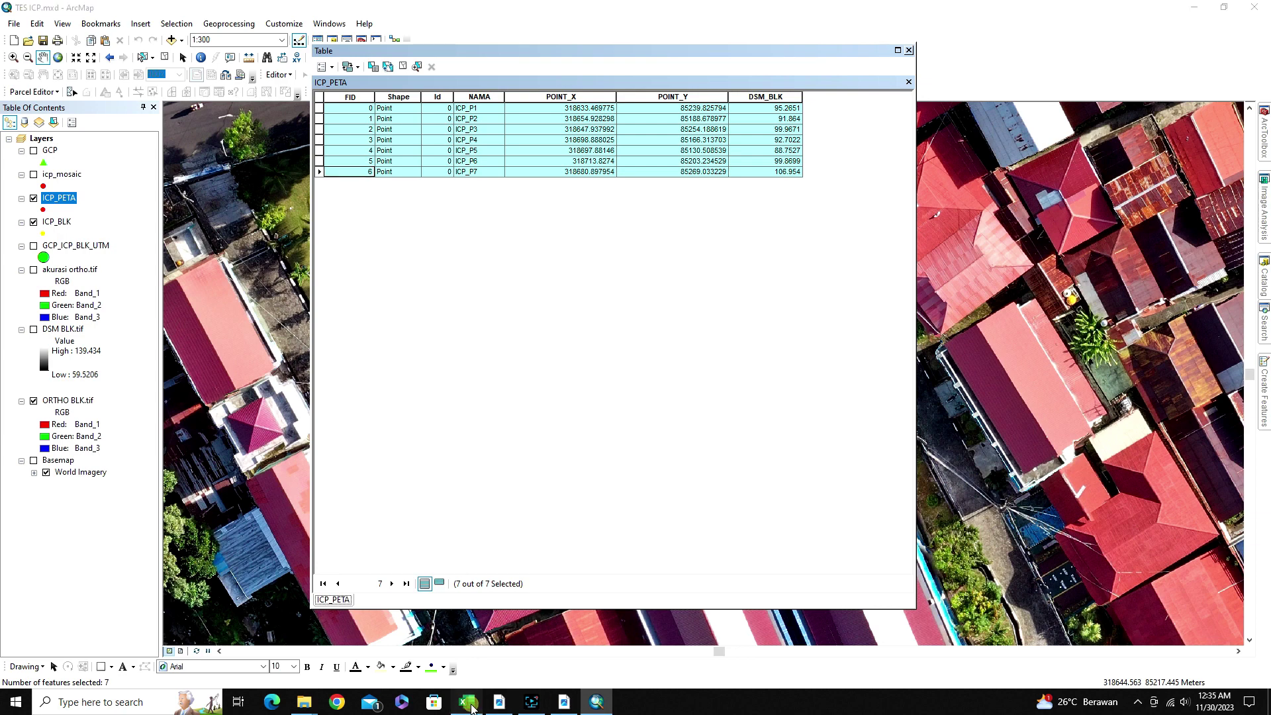
Switch to Excel and paste the ICP_PETA records into the FOTO sheet starting at cell A1
{"action": "left_click", "coordinate": [467, 702]}
{"action": "left_click", "coordinate": [41, 157]}
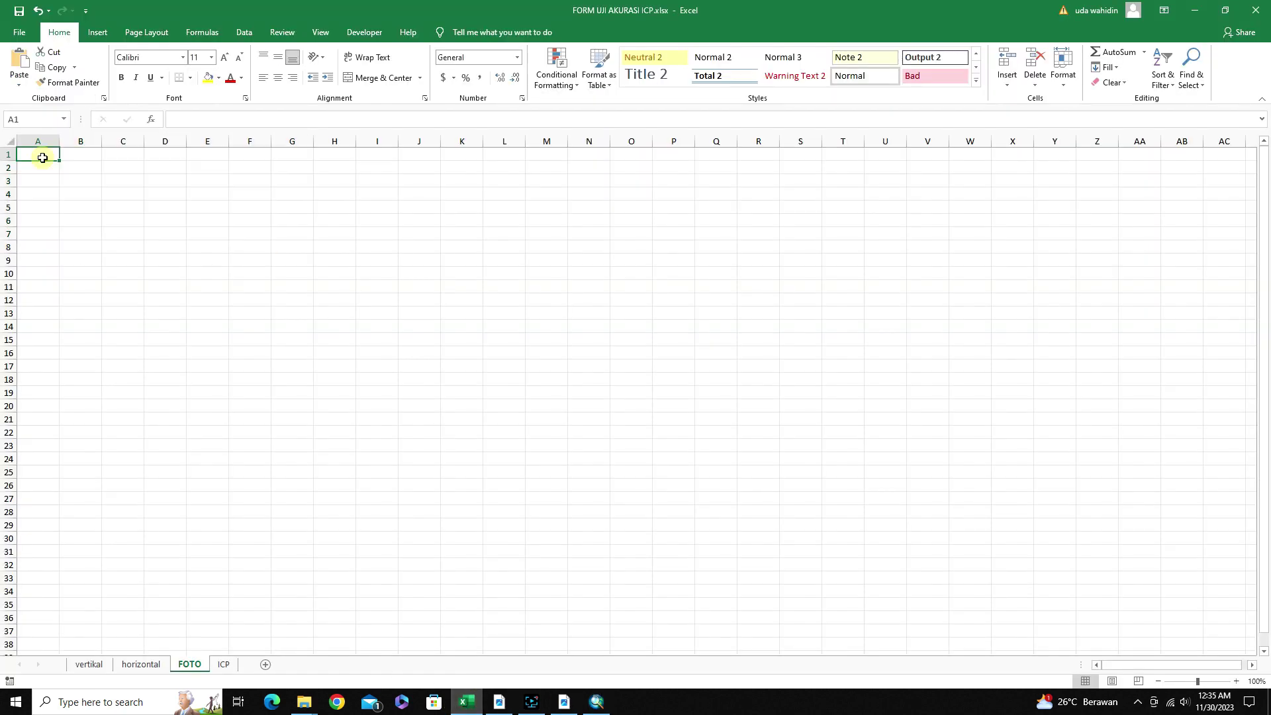
{"action": "left_click", "coordinate": [19, 62]}
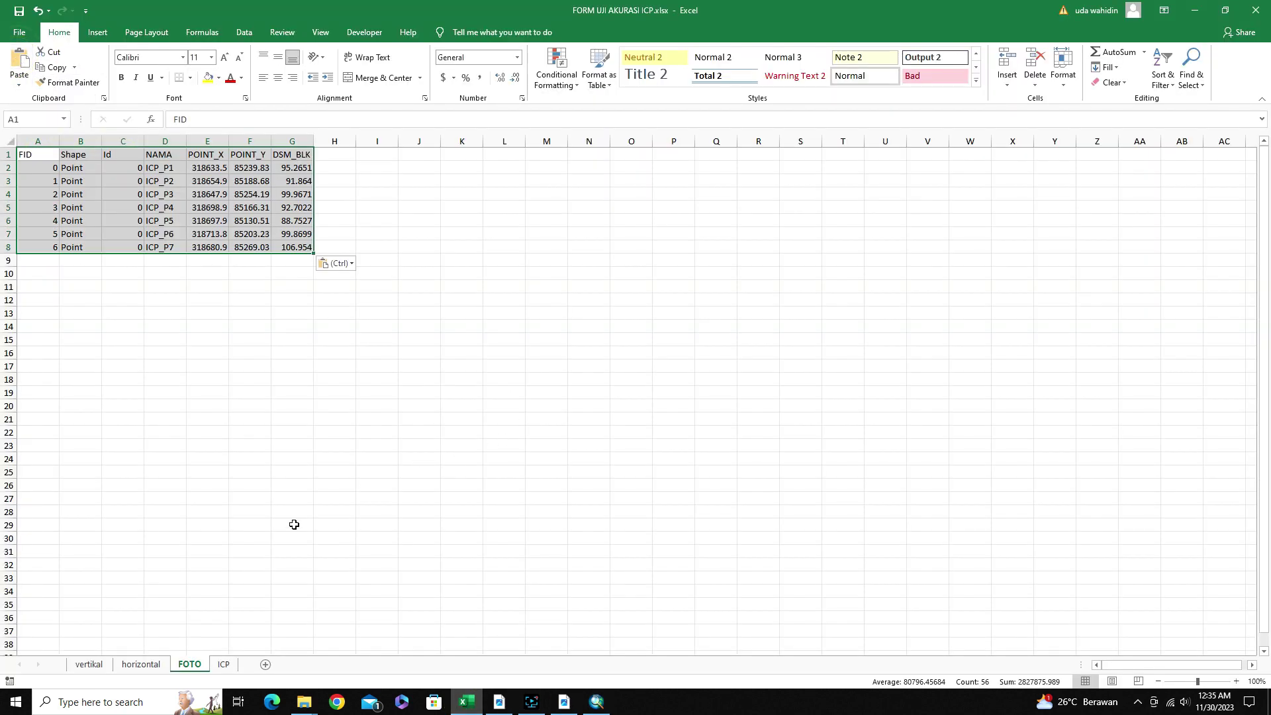
Sort the ICP sheet's table by Nama_Titik in A to Z order and compare the point order with the FOTO sheet
{"action": "left_click", "coordinate": [137, 664]}
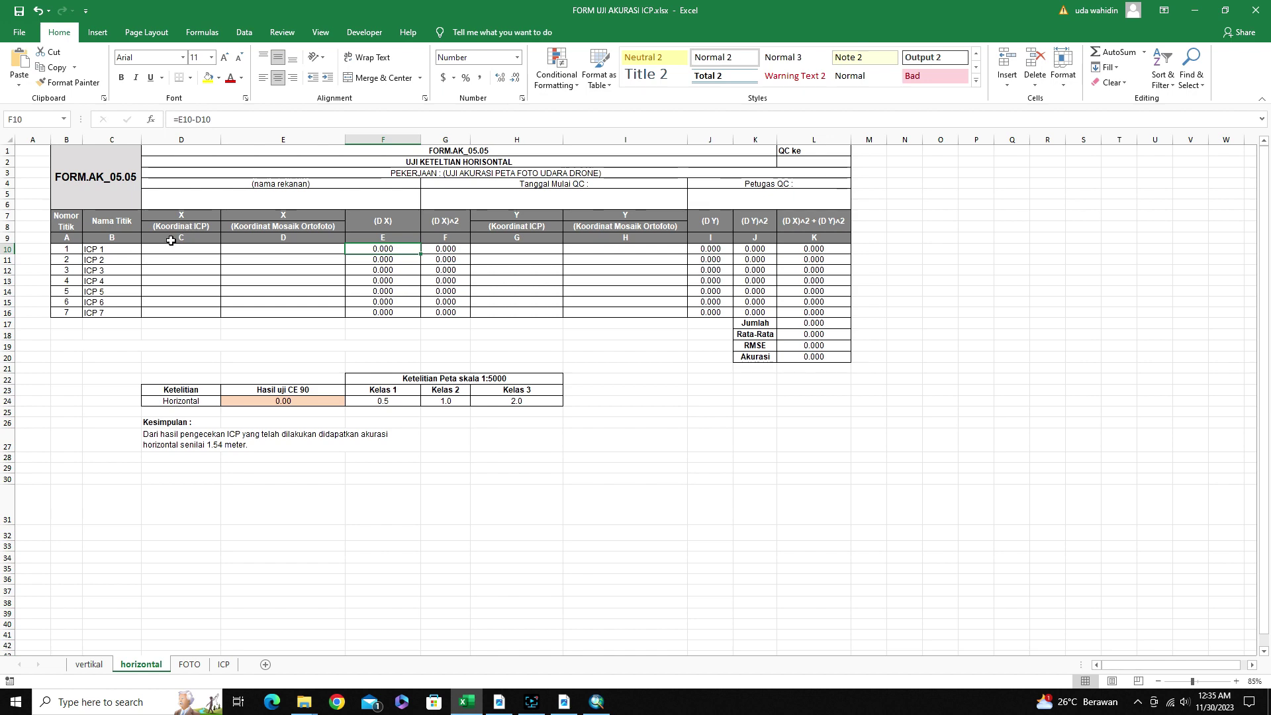
{"action": "left_click", "coordinate": [224, 664]}
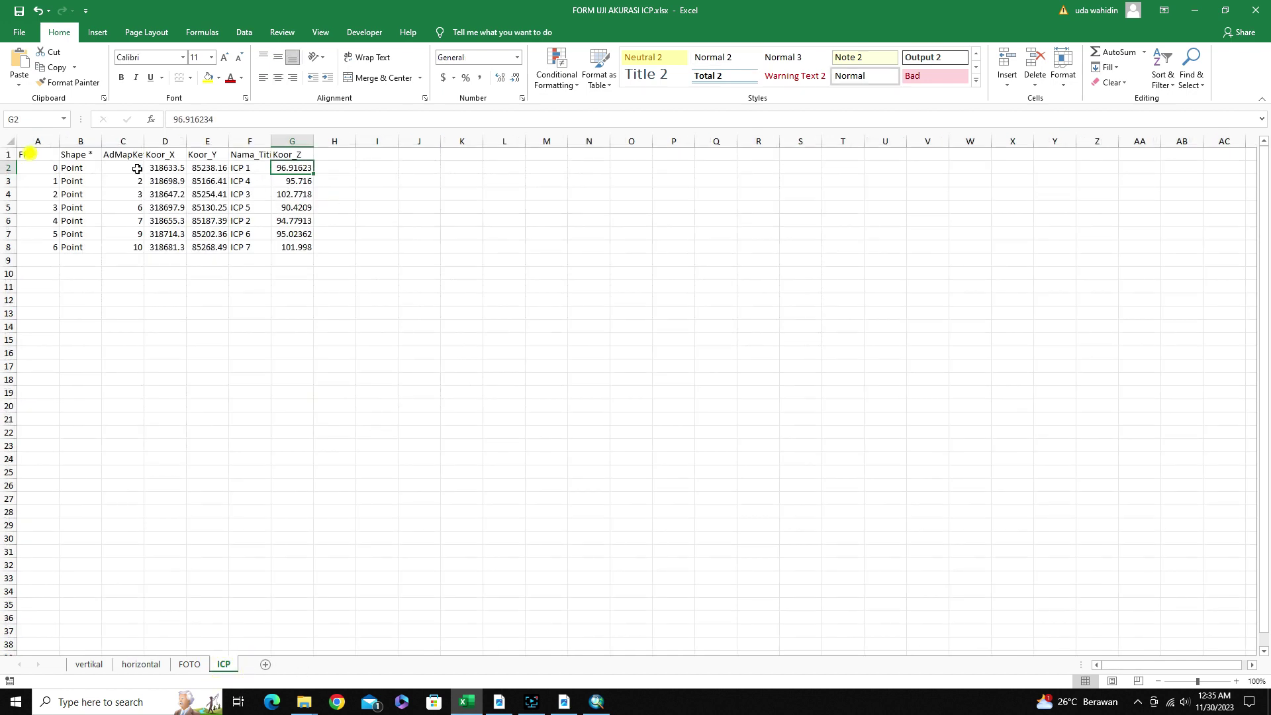
{"action": "left_click_drag", "start_coordinate": [30, 154], "coordinate": [289, 246]}
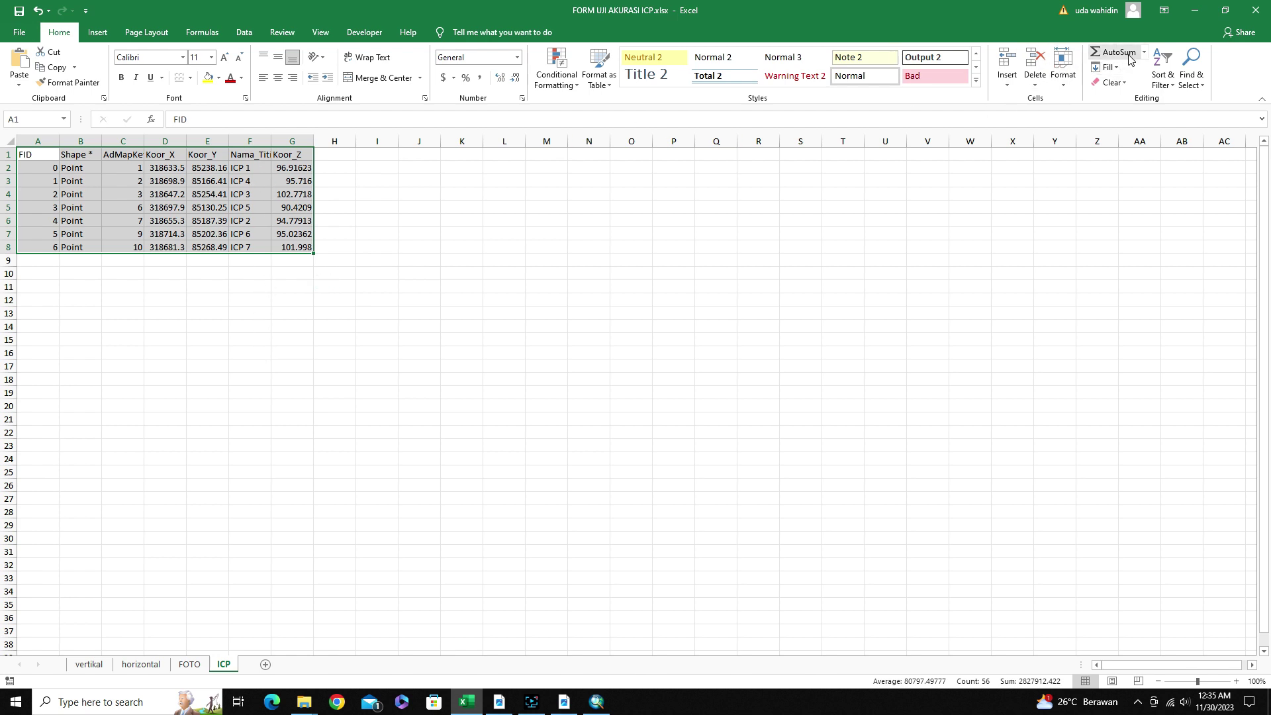
{"action": "left_click", "coordinate": [1155, 63]}
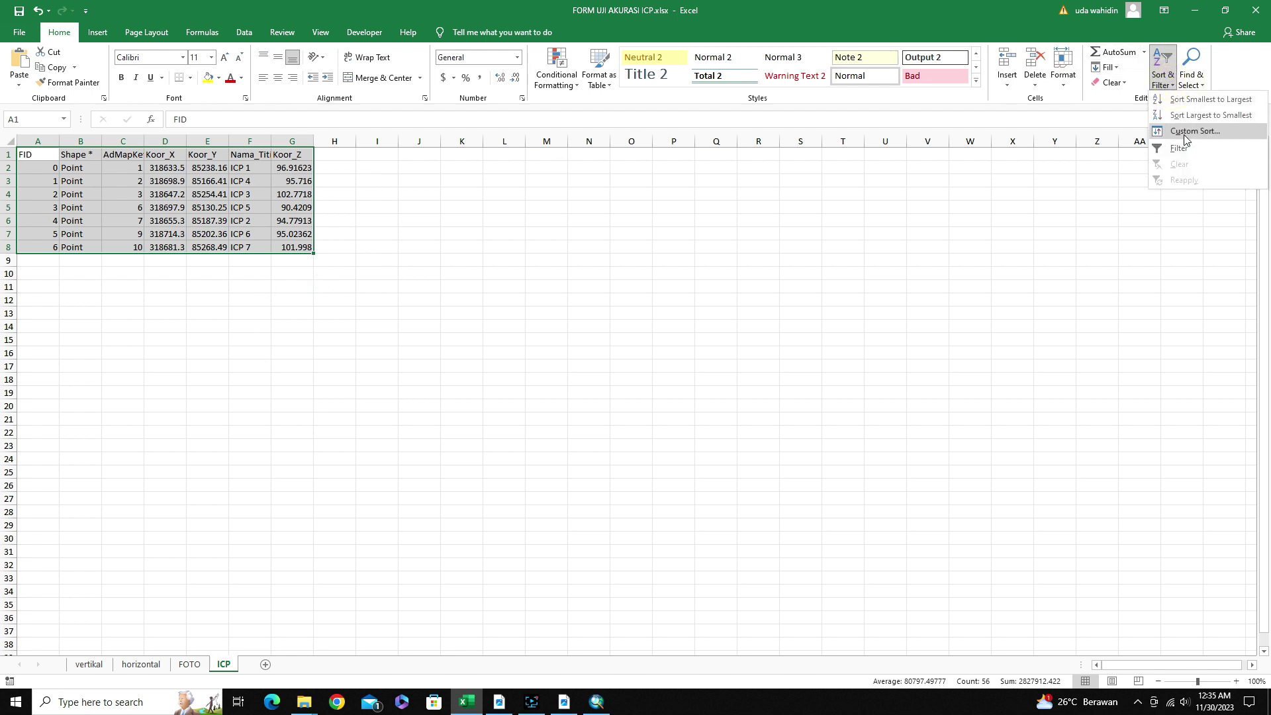
{"action": "left_click", "coordinate": [1185, 132]}
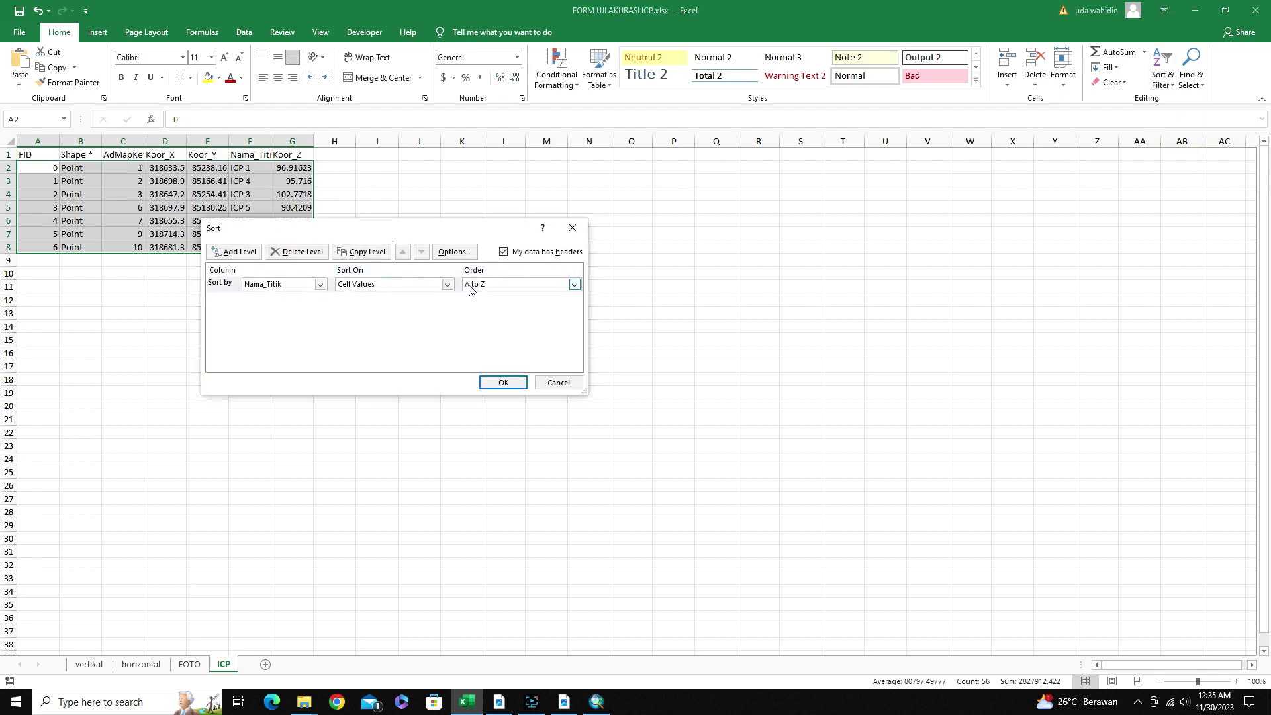
{"action": "left_click", "coordinate": [503, 382]}
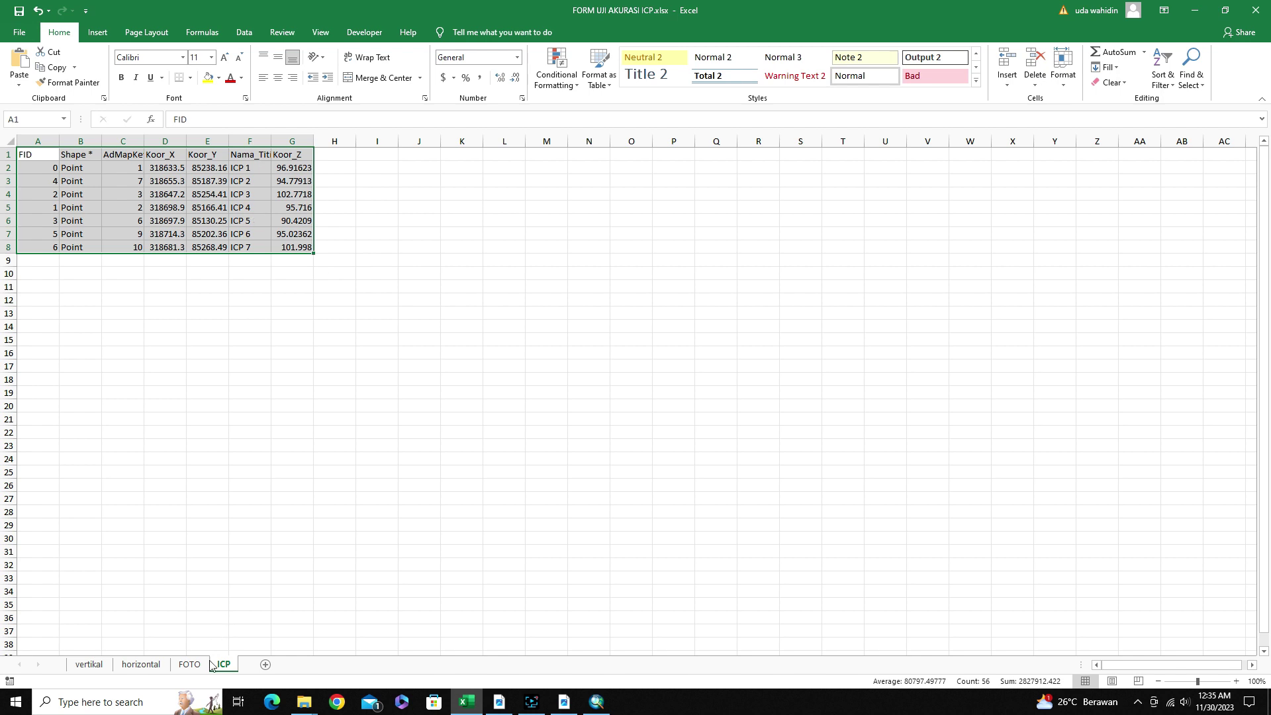
{"action": "left_click", "coordinate": [190, 664]}
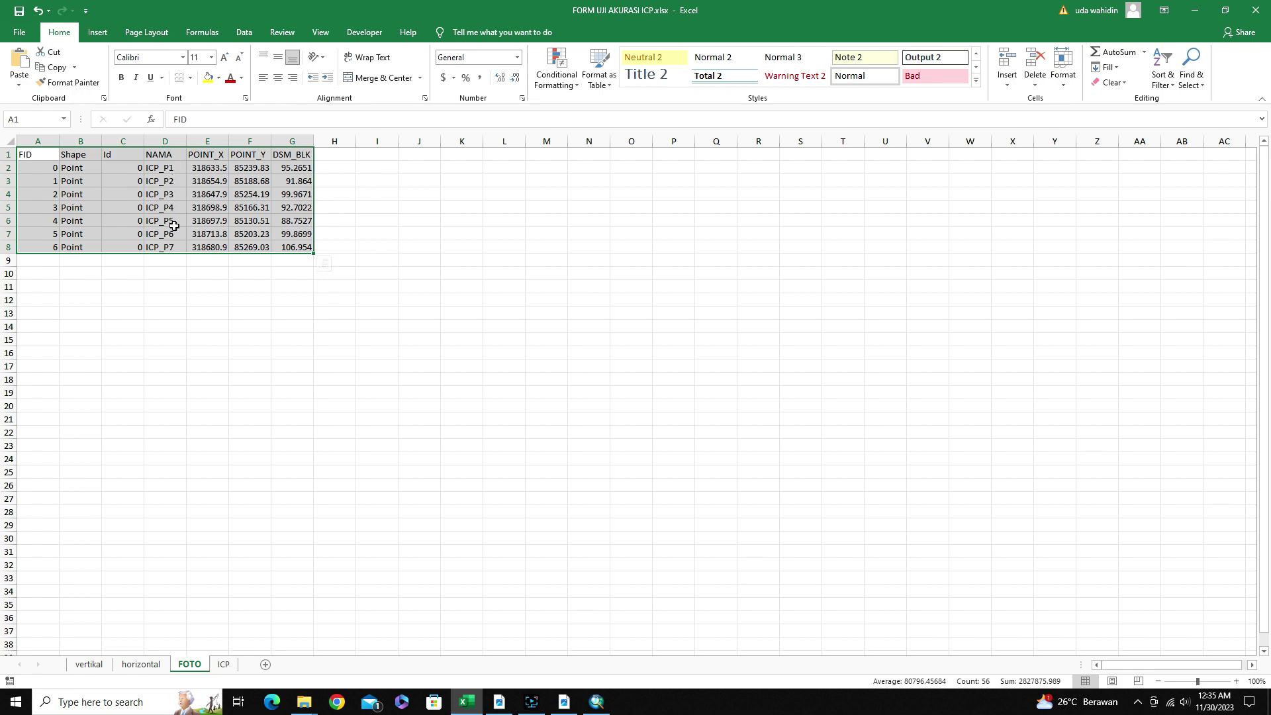
Copy the seven Koor_X values from the ICP sheet into the X (Koordinat ICP) column of the horizontal sheet, starting at D10
{"action": "left_click", "coordinate": [141, 664]}
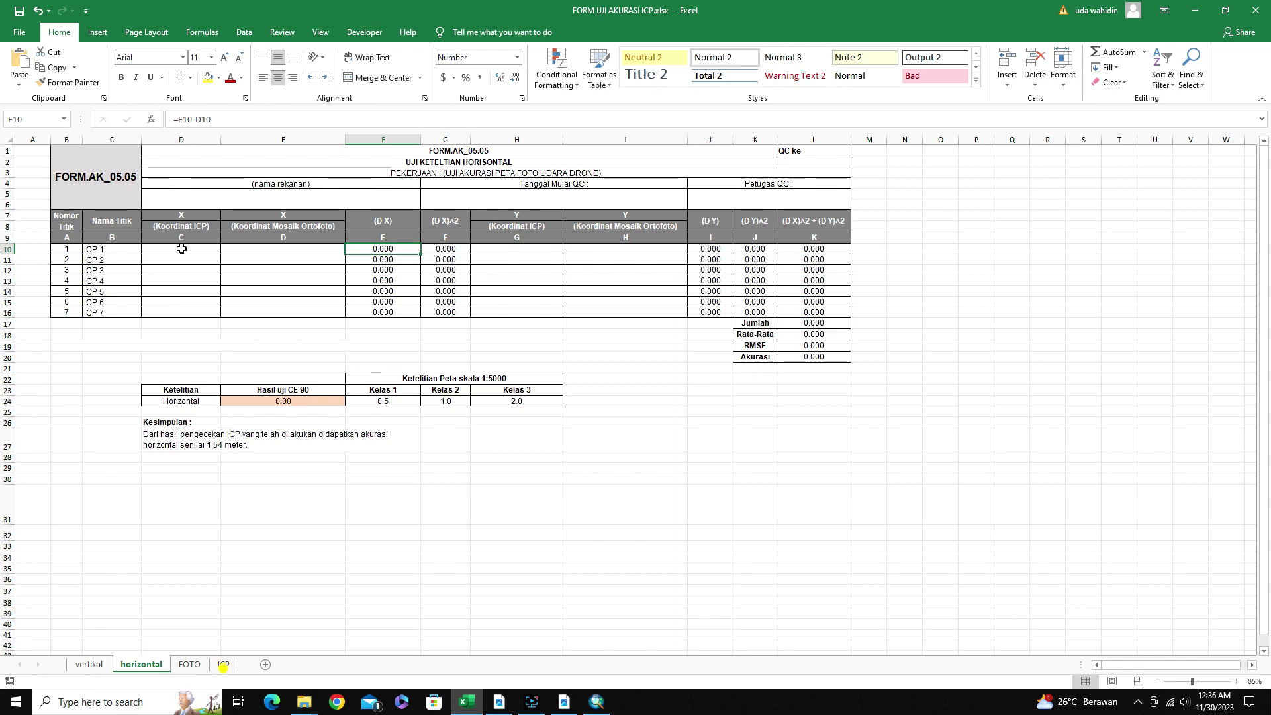
{"action": "left_click", "coordinate": [223, 664]}
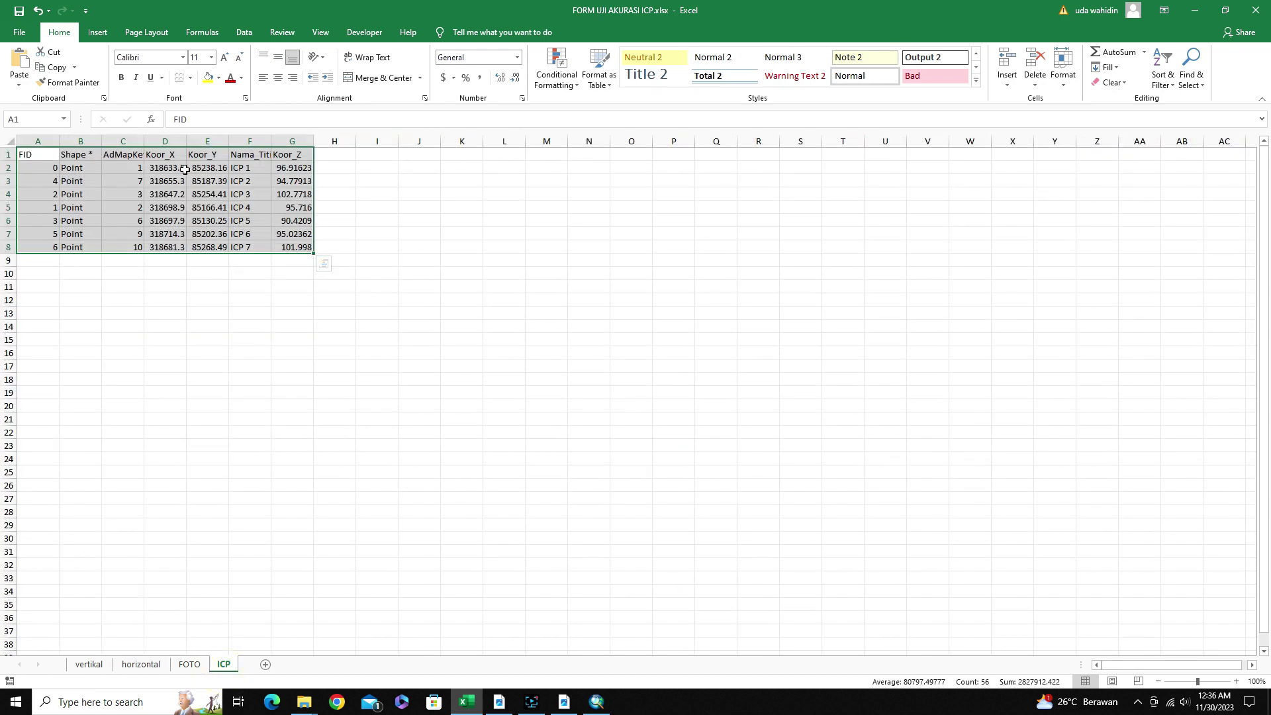
{"action": "left_click_drag", "start_coordinate": [170, 169], "coordinate": [171, 250]}
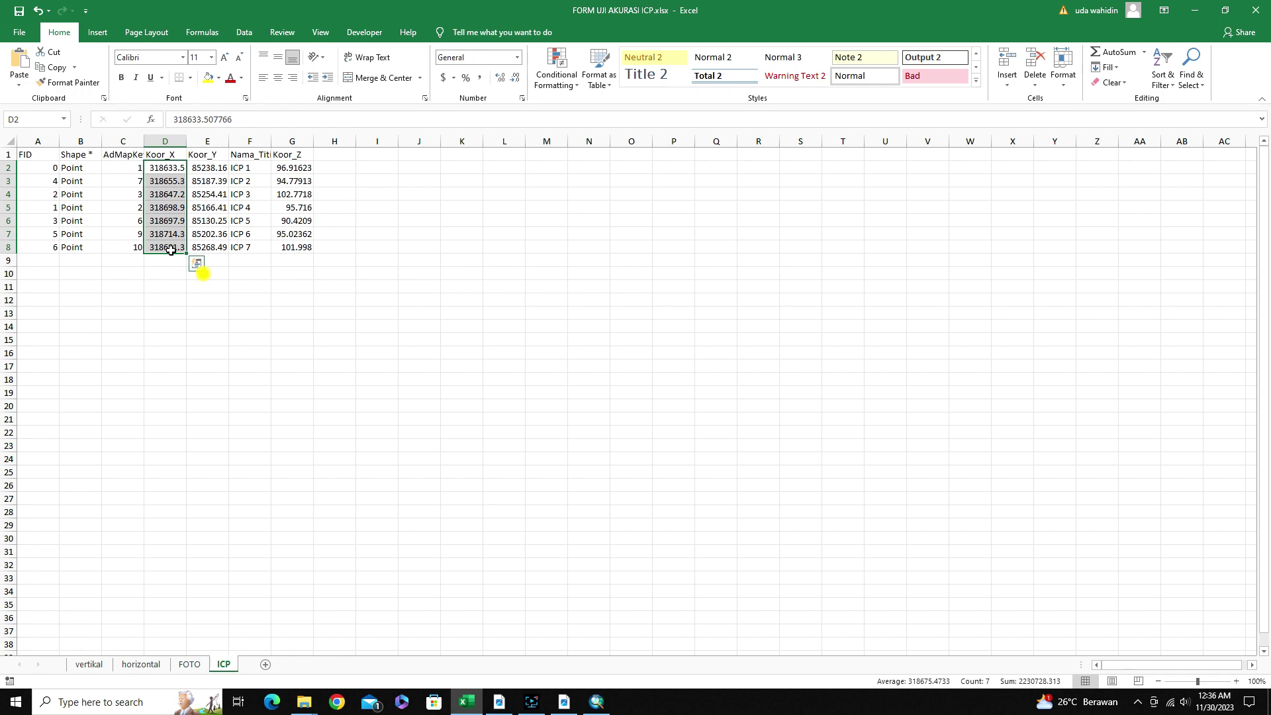
{"action": "key", "text": "ctrl+c"}
{"action": "left_click", "coordinate": [140, 664]}
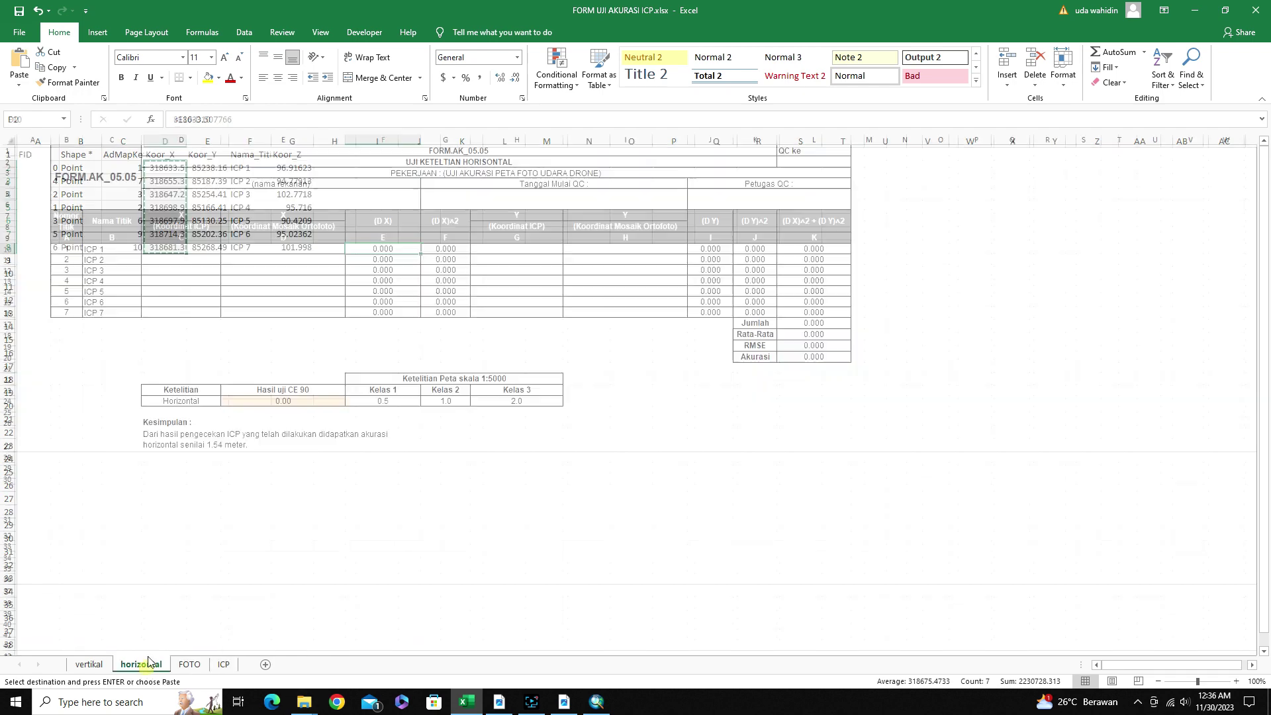
{"action": "left_click", "coordinate": [192, 248]}
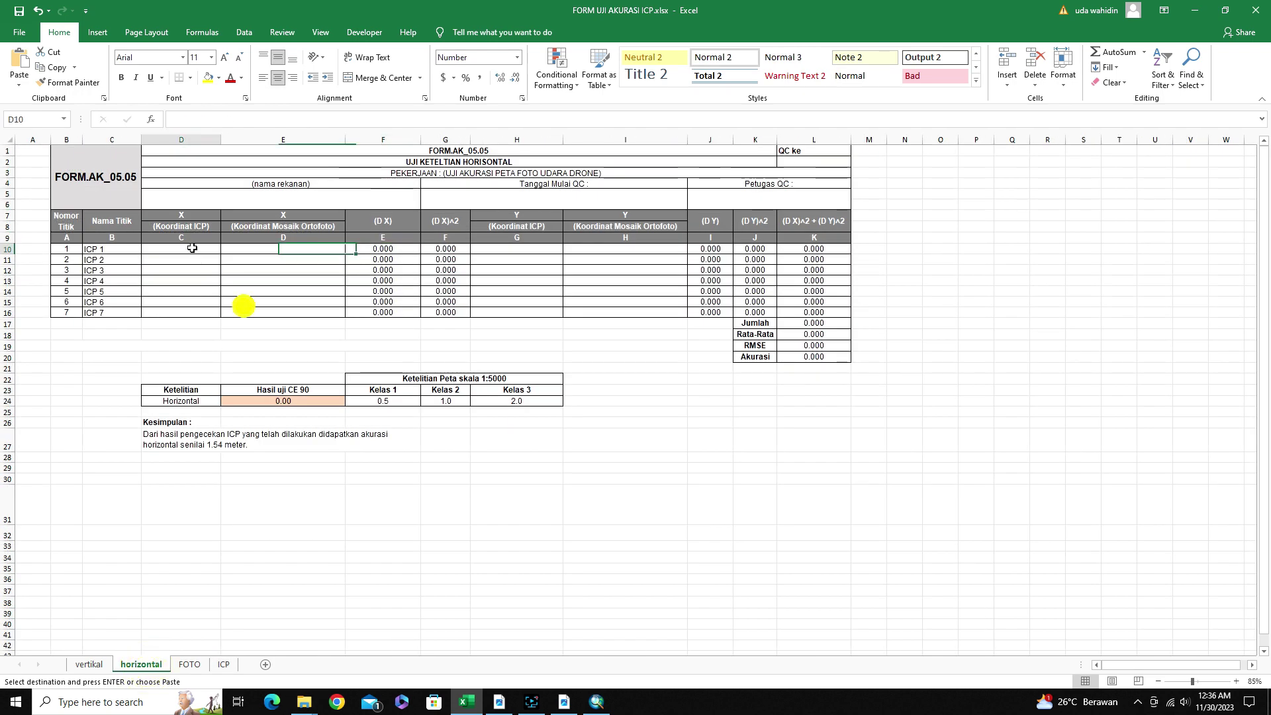
{"action": "key", "text": "ctrl+v"}
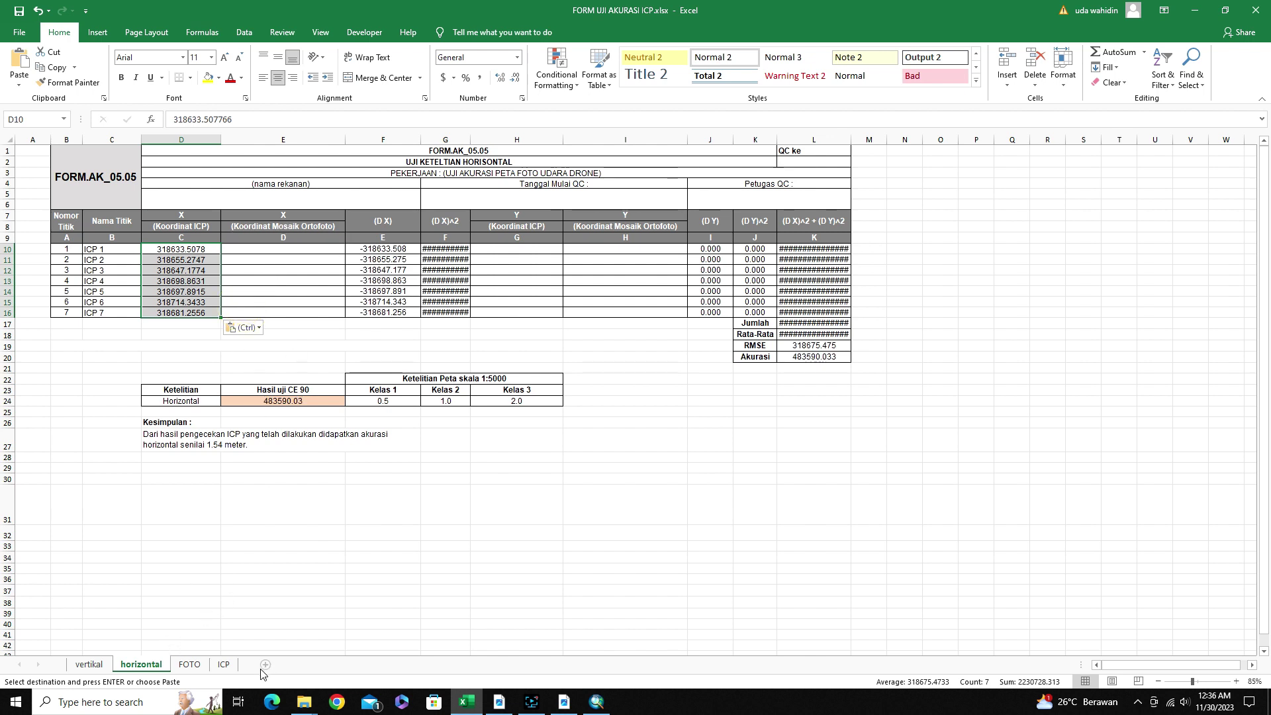
Copy the seven POINT_X values from the FOTO sheet into the horizontal sheet's X (Koordinat Mosaik Ortofoto) column as values, starting at E10
{"action": "left_click", "coordinate": [190, 665]}
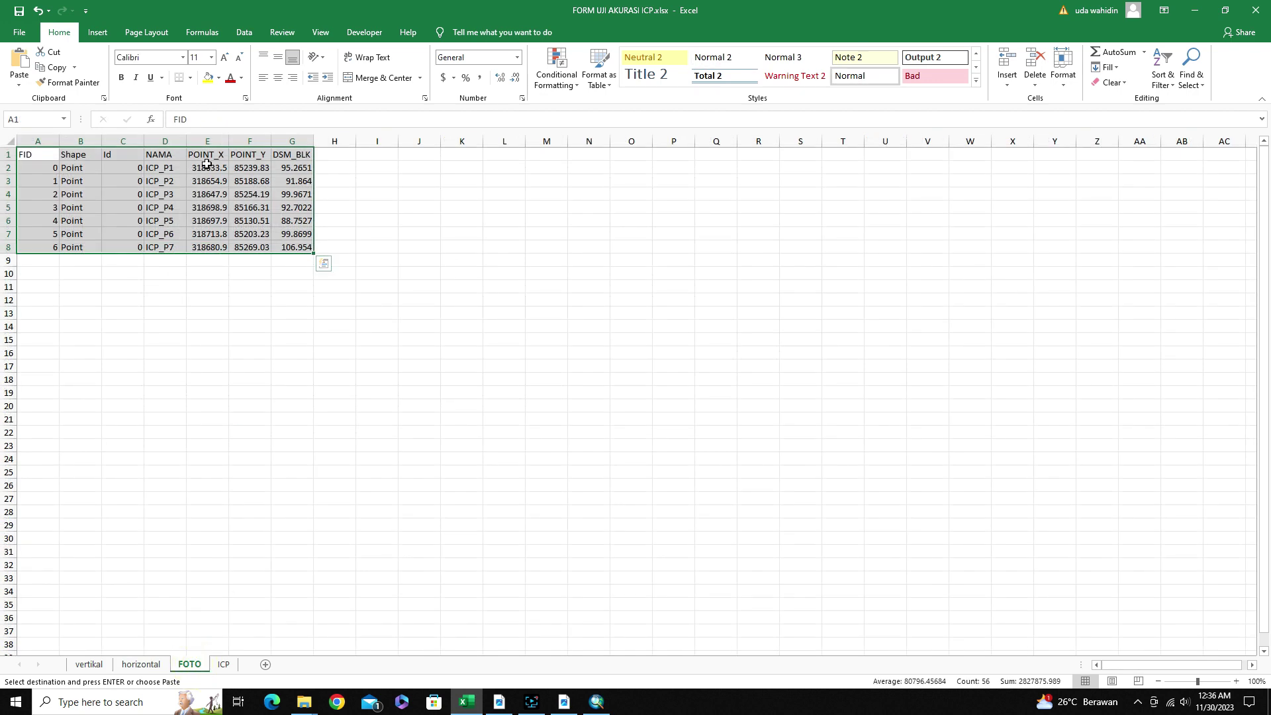
{"action": "left_click_drag", "start_coordinate": [206, 164], "coordinate": [206, 248]}
{"action": "right_click", "coordinate": [209, 250]}
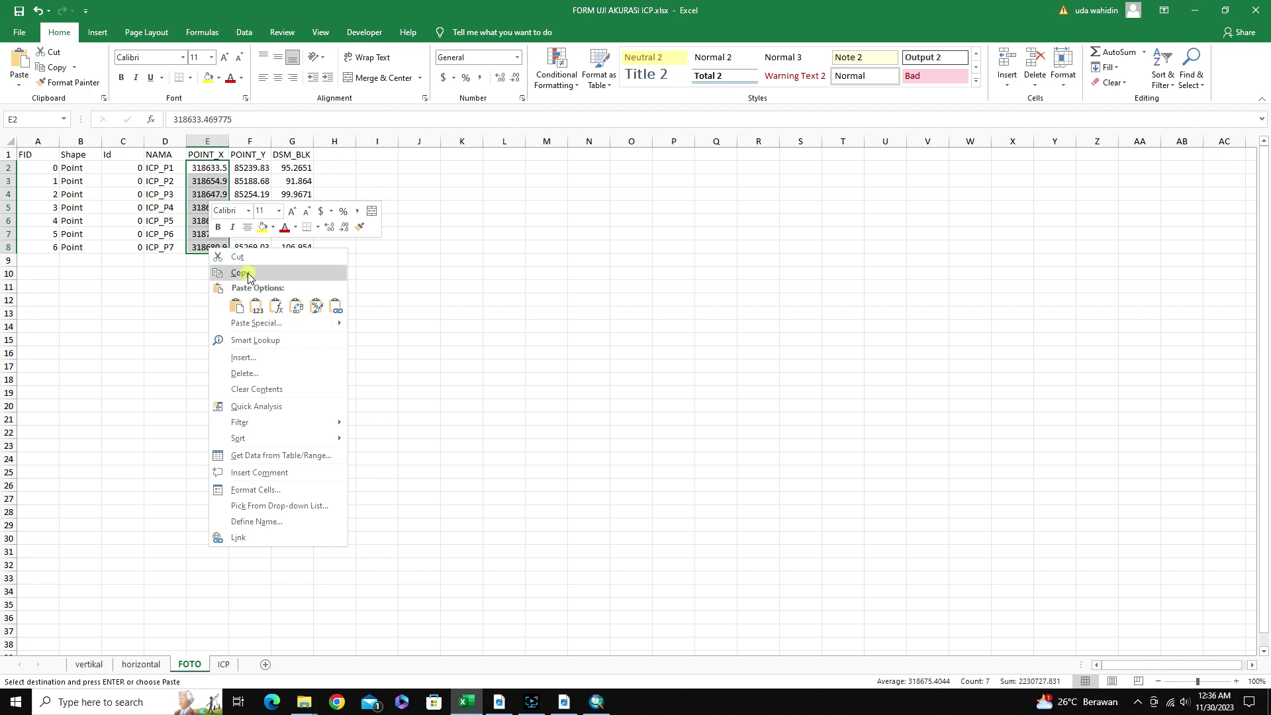
{"action": "left_click", "coordinate": [239, 272]}
{"action": "left_click", "coordinate": [145, 664]}
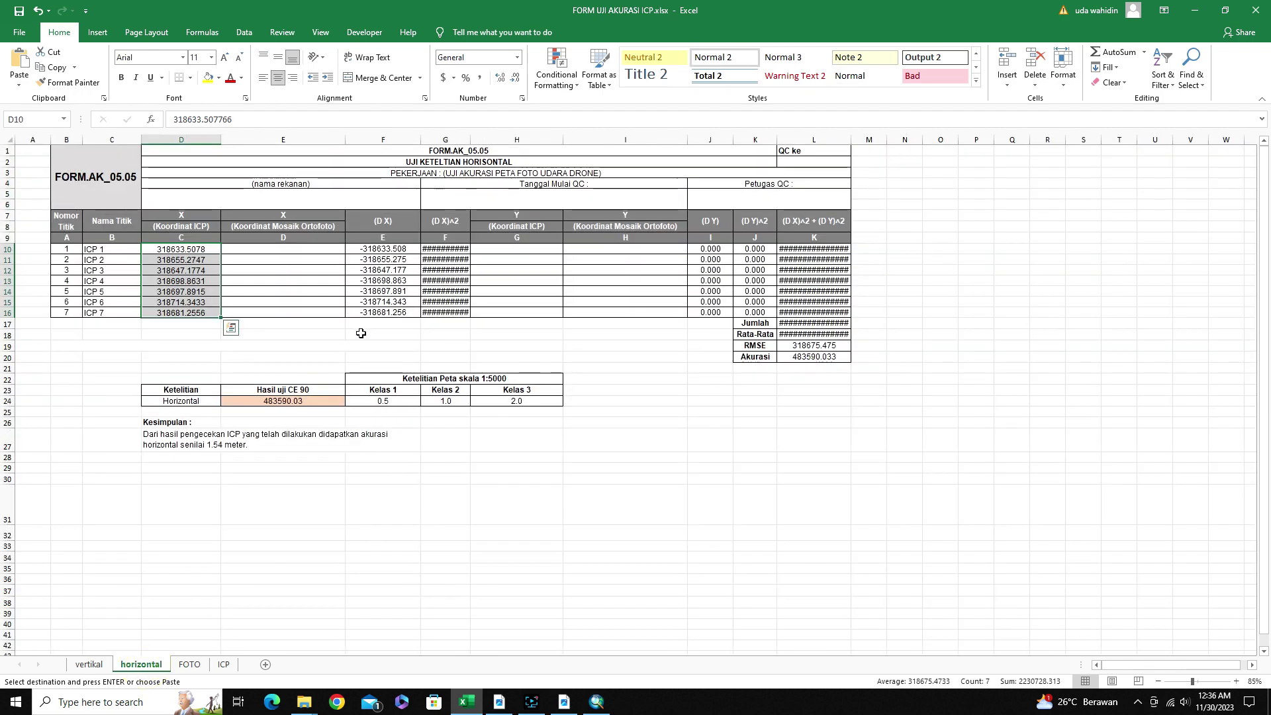
{"action": "left_click", "coordinate": [286, 249]}
{"action": "right_click", "coordinate": [286, 249]}
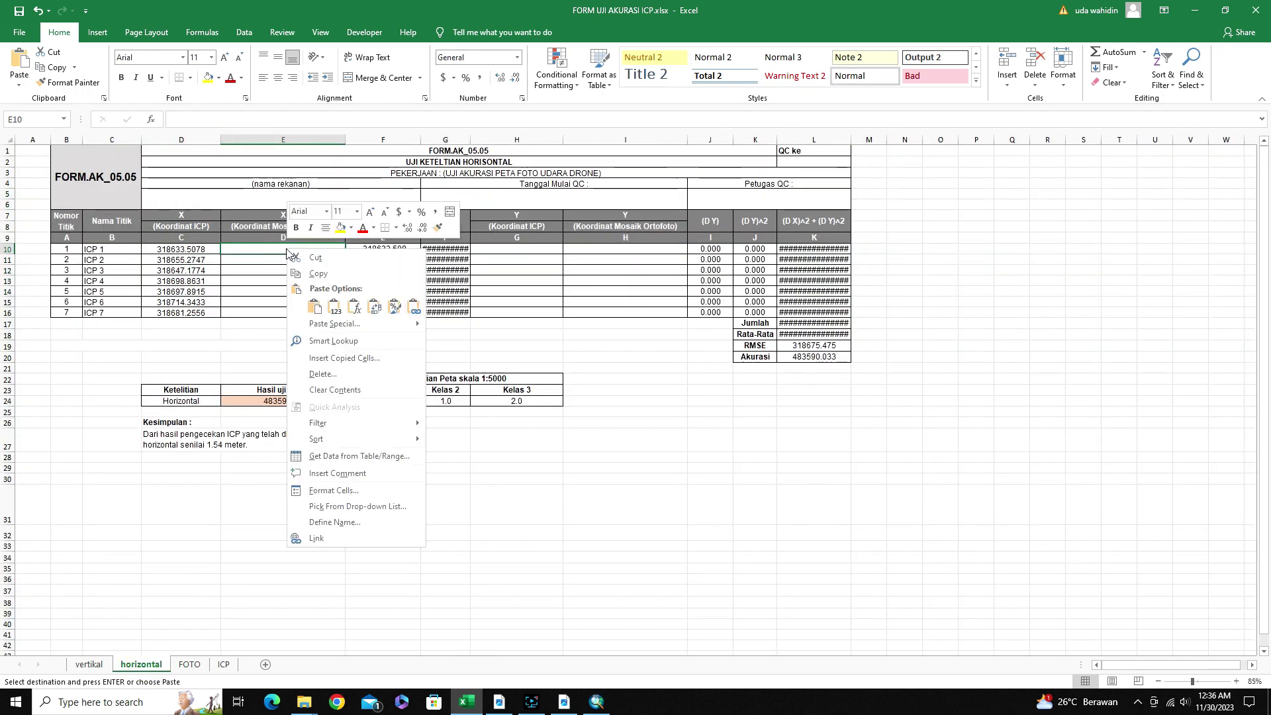
{"action": "left_click", "coordinate": [337, 303]}
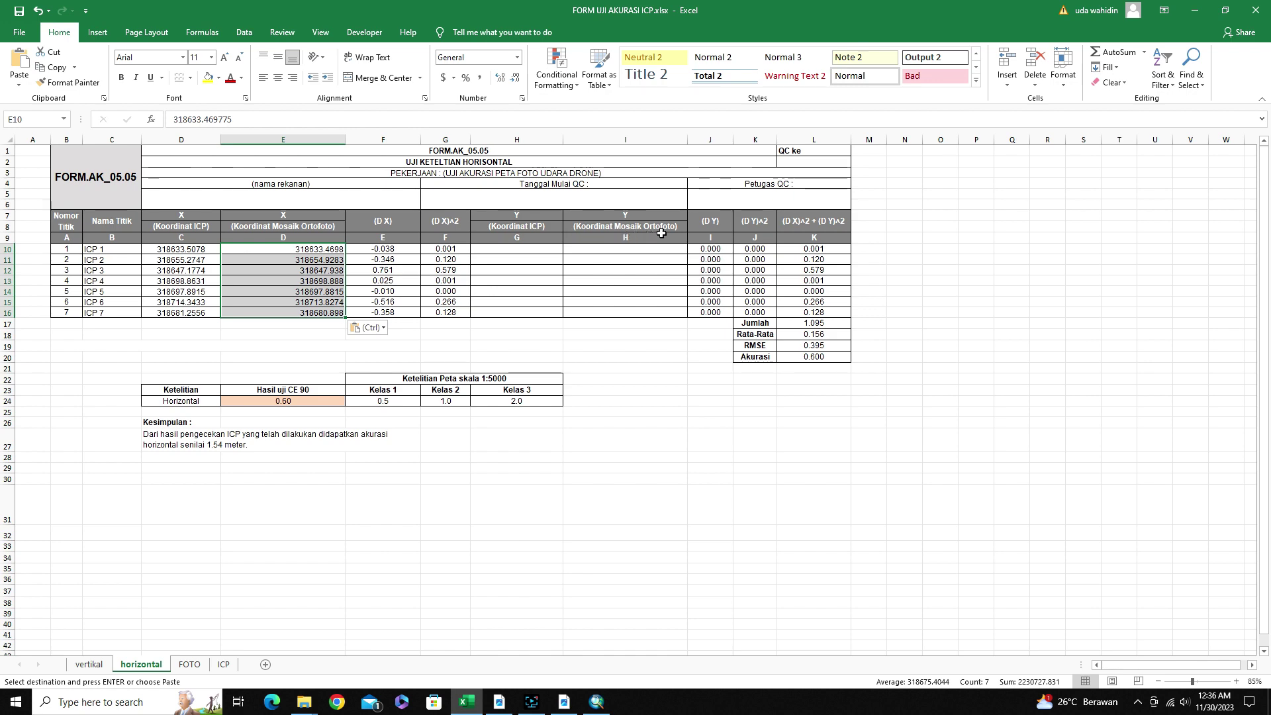
Copy the seven Koor_Y values from the ICP sheet into the horizontal sheet's Y (Koordinat ICP) column as values, starting at H10
{"action": "left_click", "coordinate": [223, 664]}
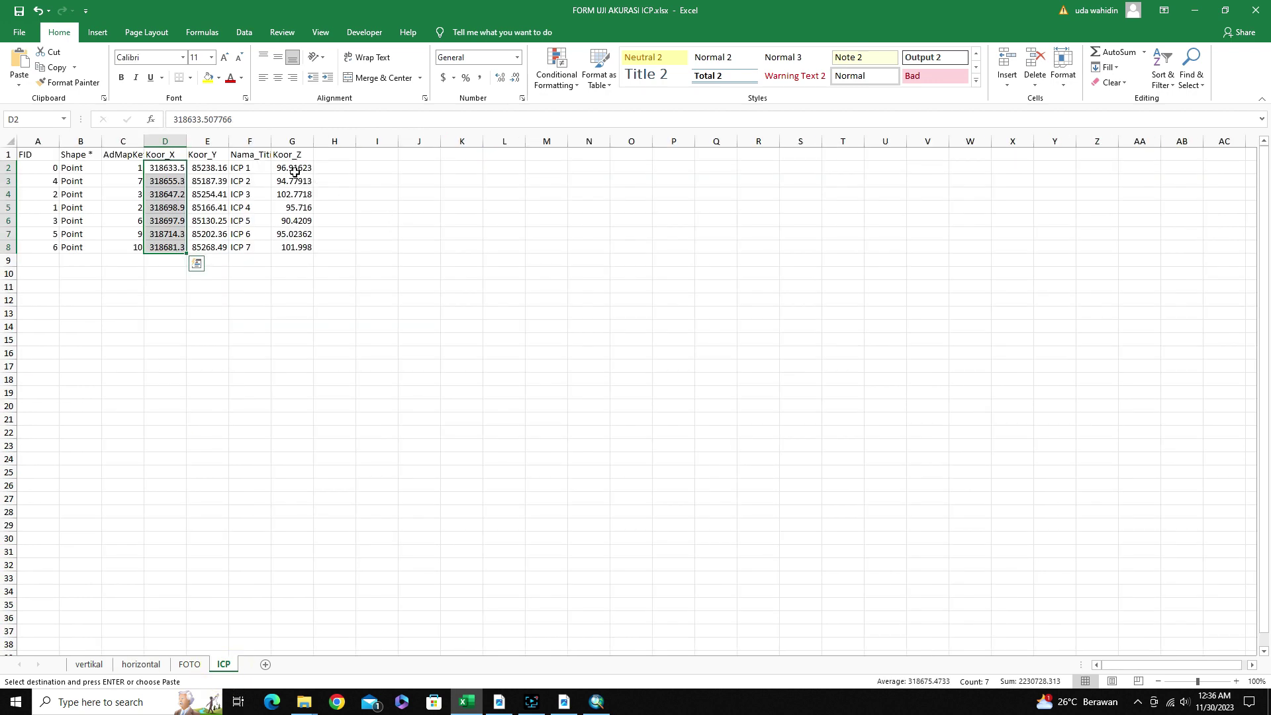
{"action": "left_click", "coordinate": [213, 168]}
{"action": "left_click_drag", "start_coordinate": [213, 169], "coordinate": [211, 247]}
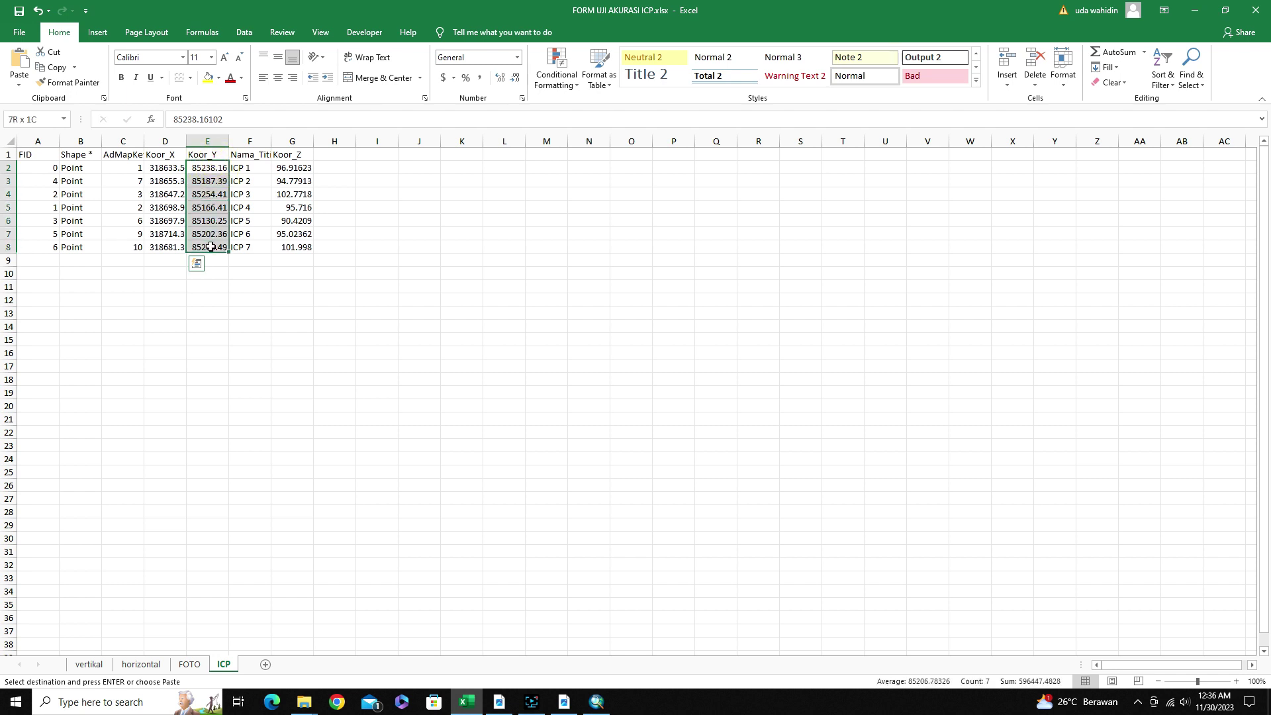
{"action": "right_click", "coordinate": [211, 247]}
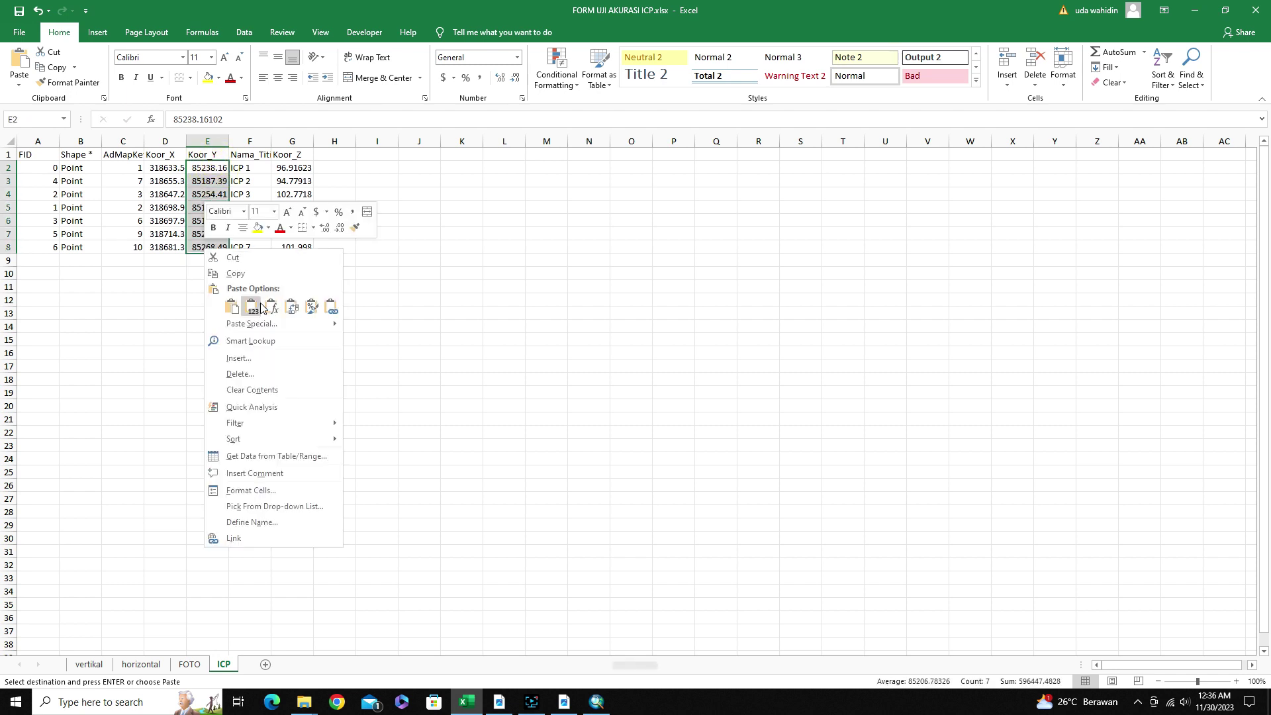
{"action": "right_click", "coordinate": [212, 245]}
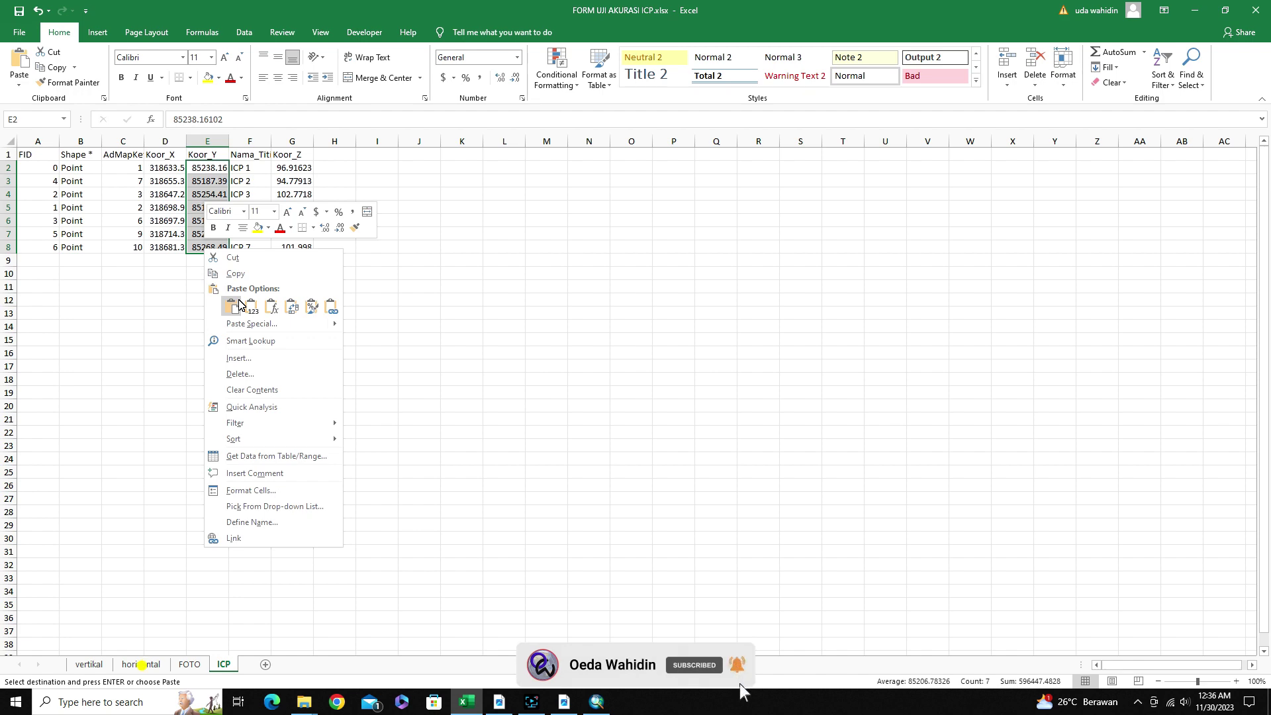
{"action": "left_click", "coordinate": [141, 664]}
{"action": "left_click", "coordinate": [506, 249]}
{"action": "right_click", "coordinate": [506, 249]}
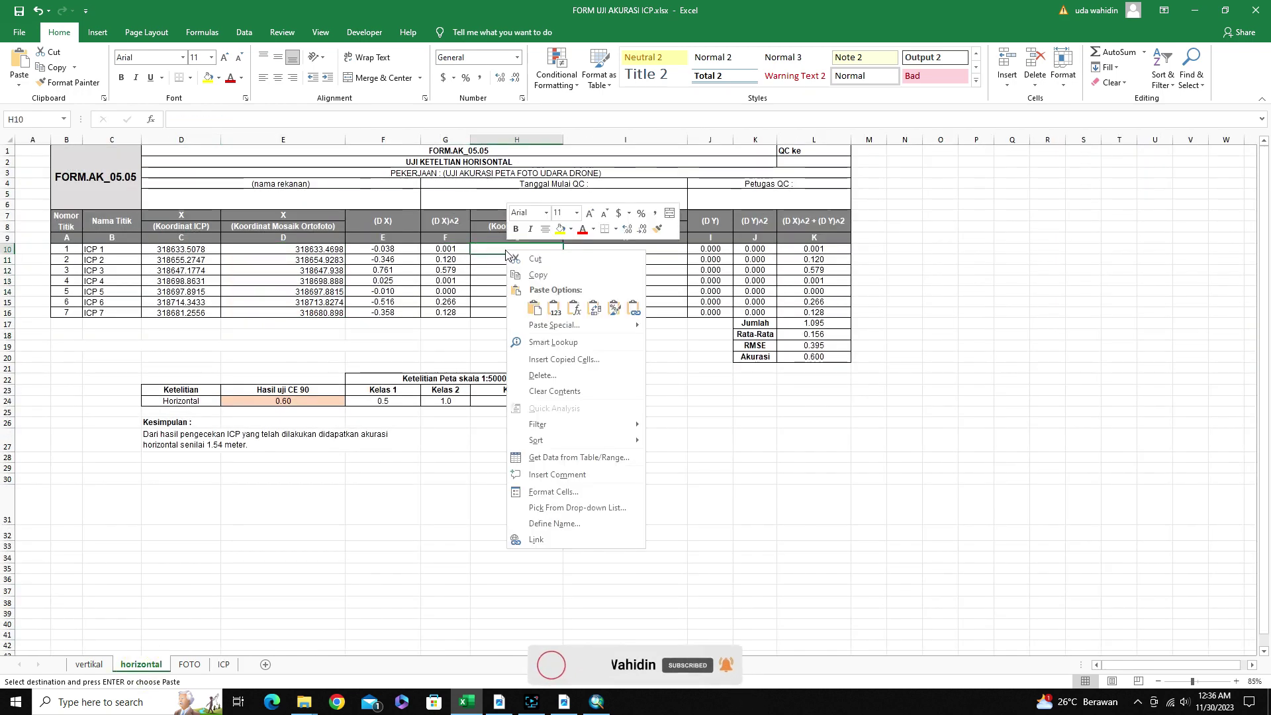
{"action": "left_click", "coordinate": [553, 306]}
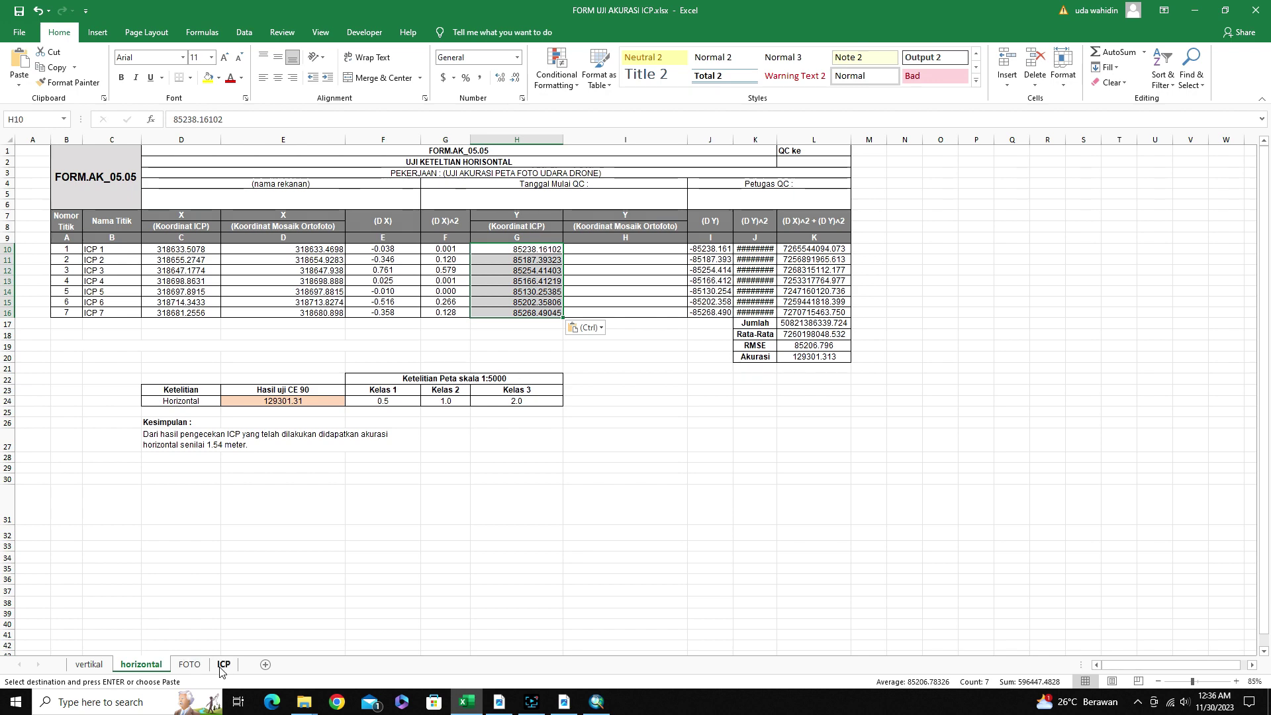
Copy the seven POINT_Y values from the FOTO sheet into the horizontal sheet's Y (Koordinat Mosaik Ortofoto) column as values, starting at I10
{"action": "left_click", "coordinate": [194, 670]}
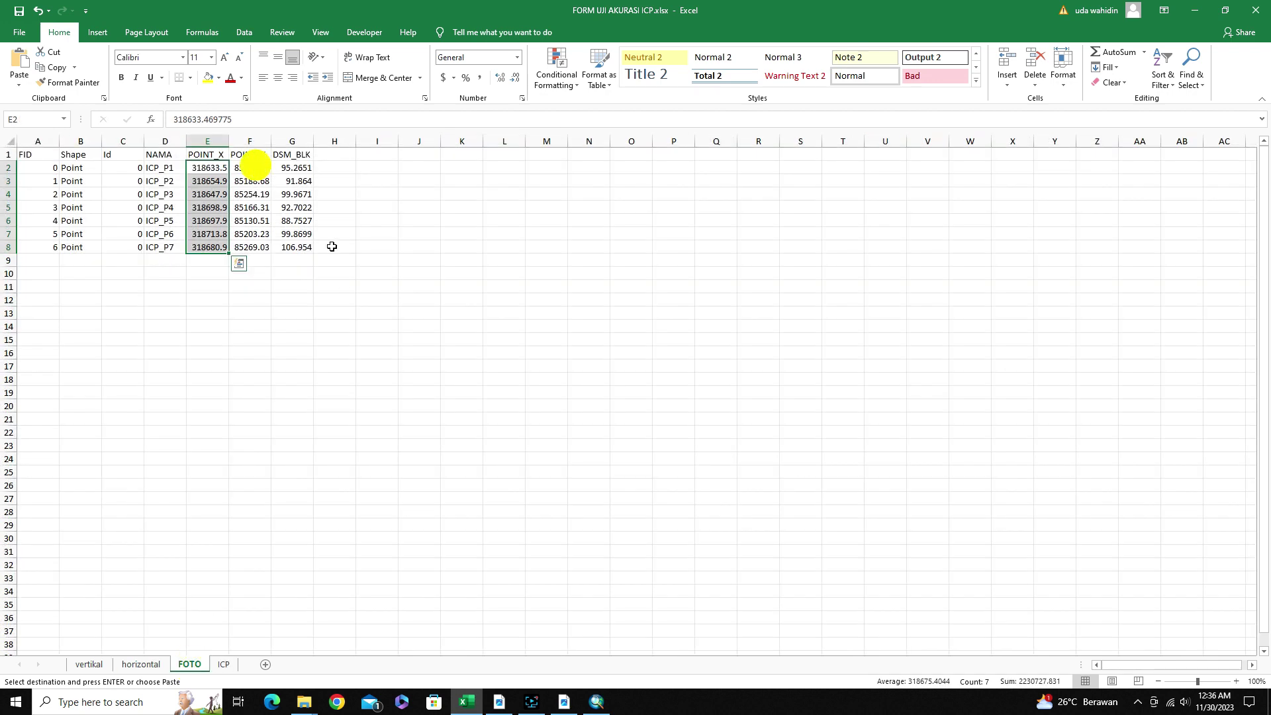
{"action": "left_click_drag", "start_coordinate": [255, 166], "coordinate": [255, 247]}
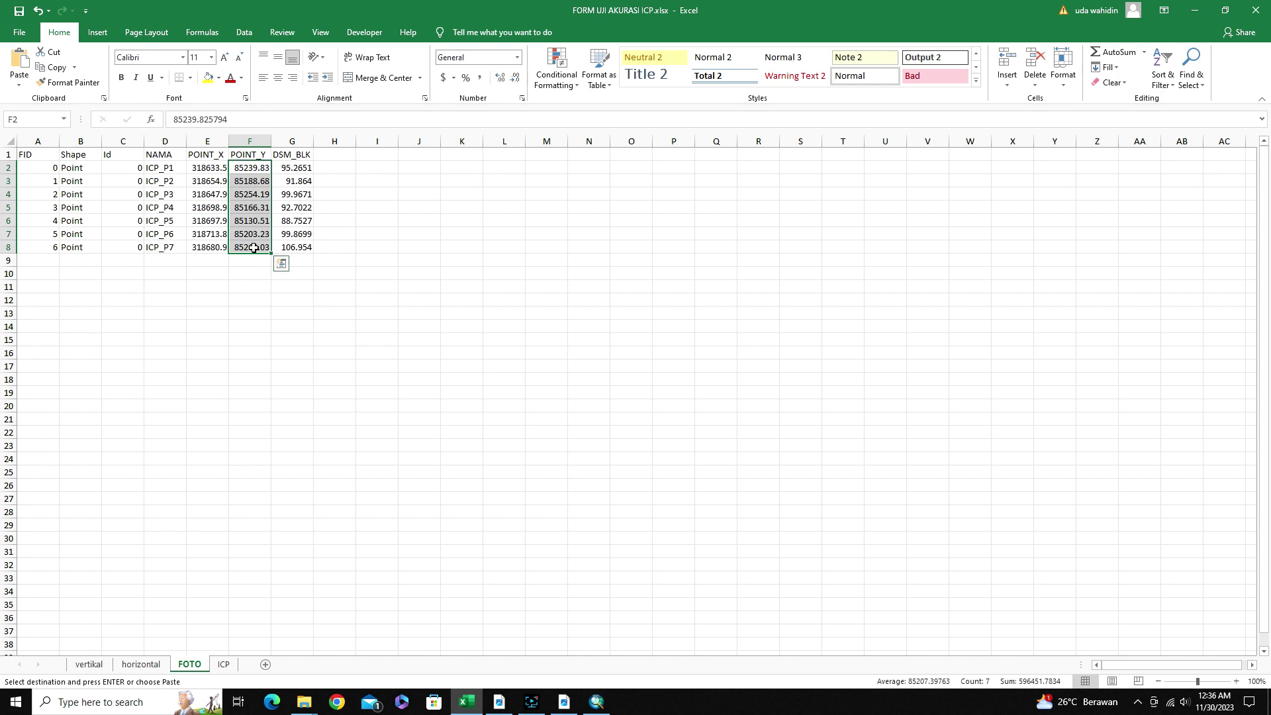
{"action": "right_click", "coordinate": [254, 249]}
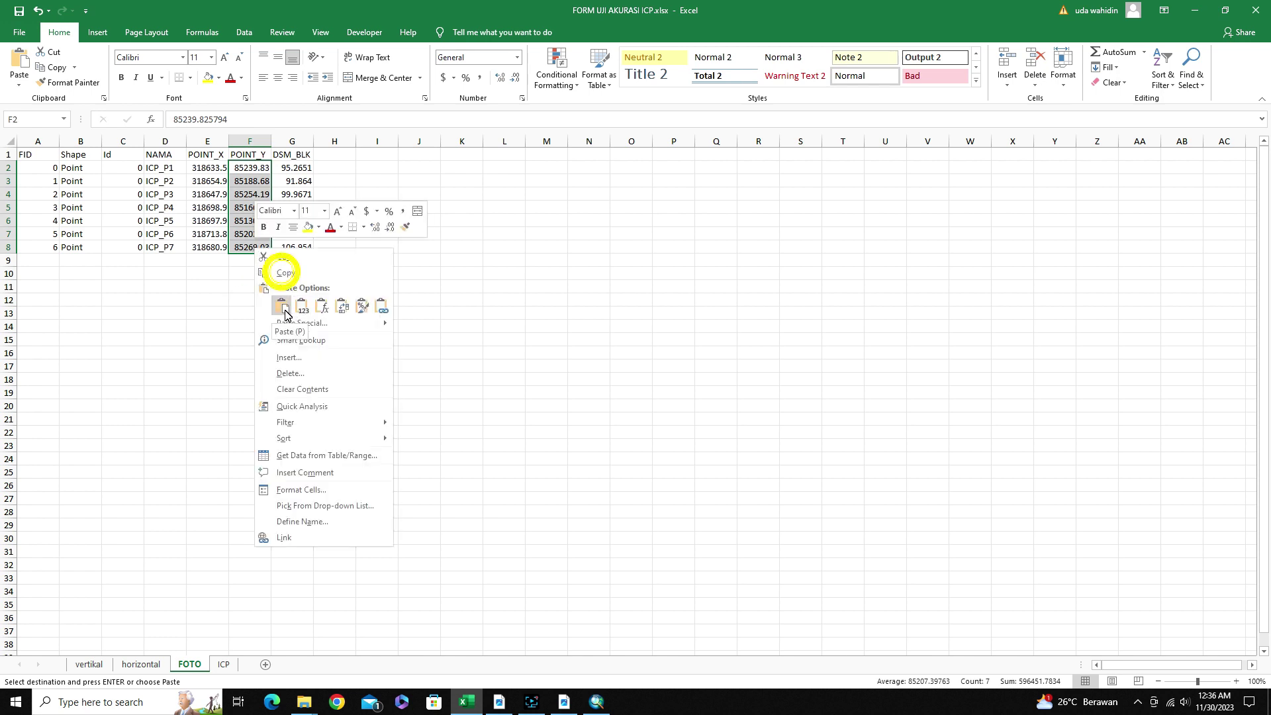
{"action": "left_click", "coordinate": [285, 272]}
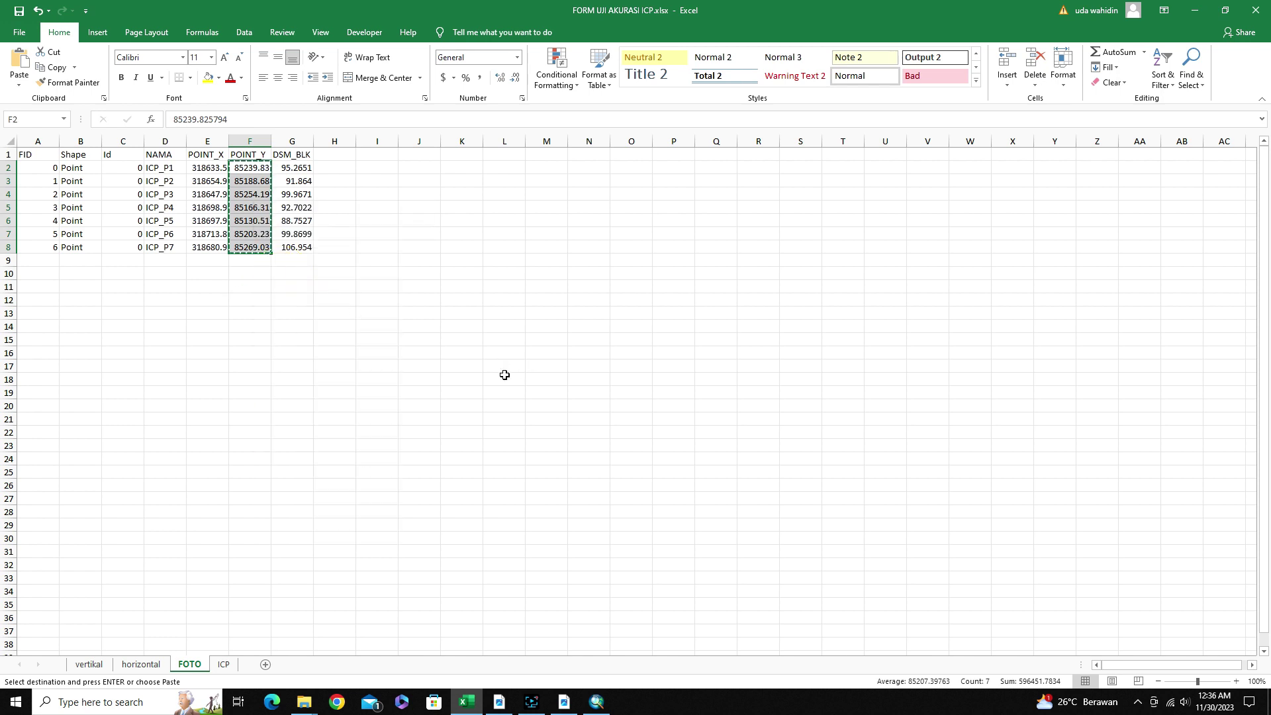
{"action": "left_click", "coordinate": [224, 664]}
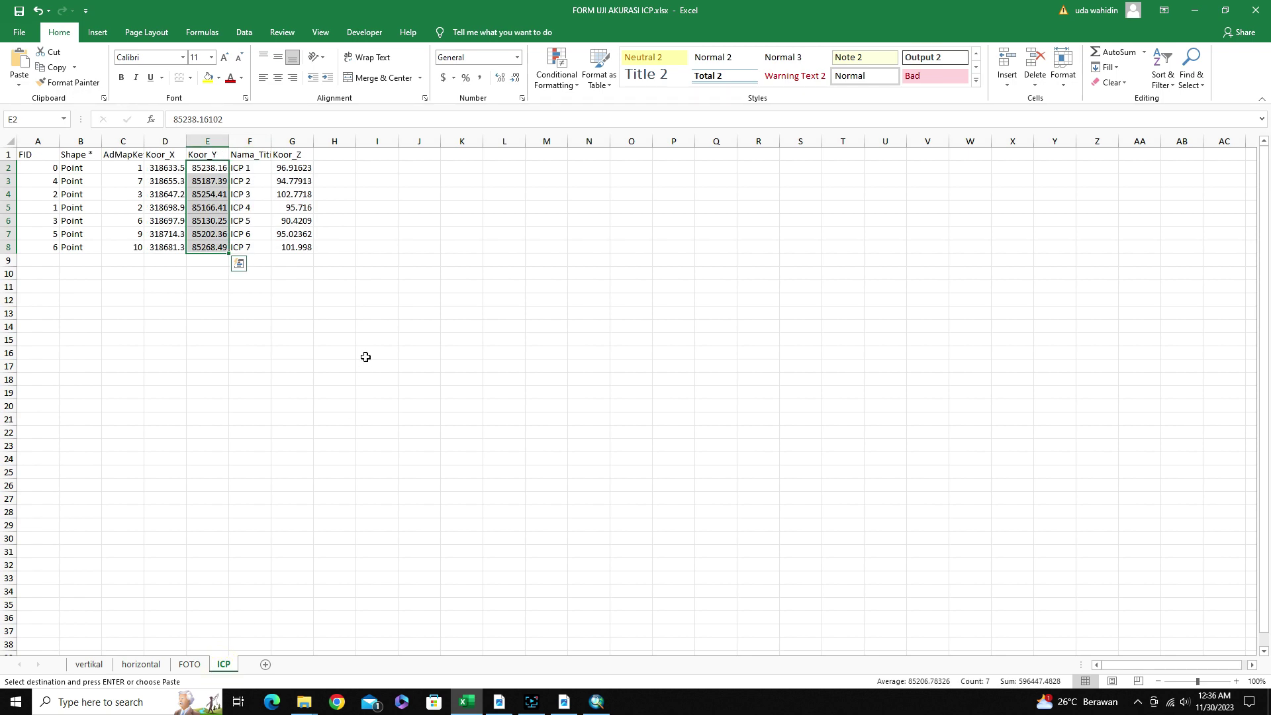
{"action": "left_click", "coordinate": [140, 664]}
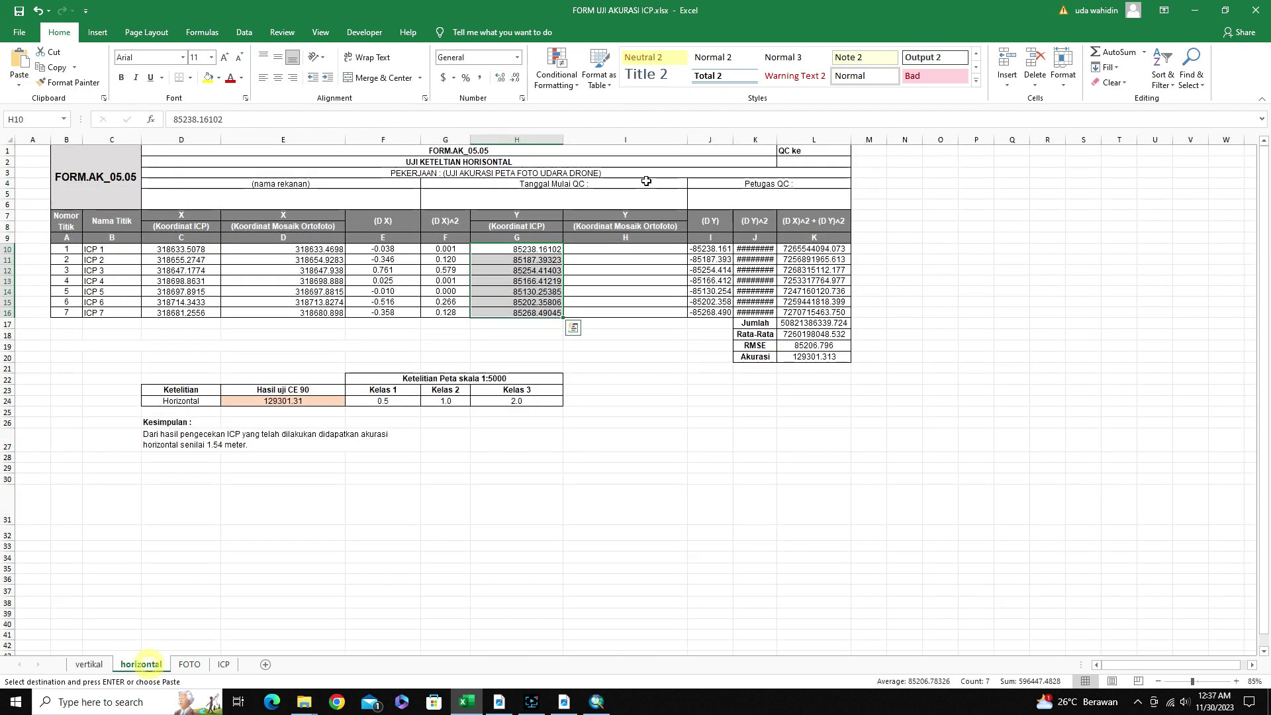
{"action": "left_click", "coordinate": [592, 249]}
{"action": "right_click", "coordinate": [592, 249]}
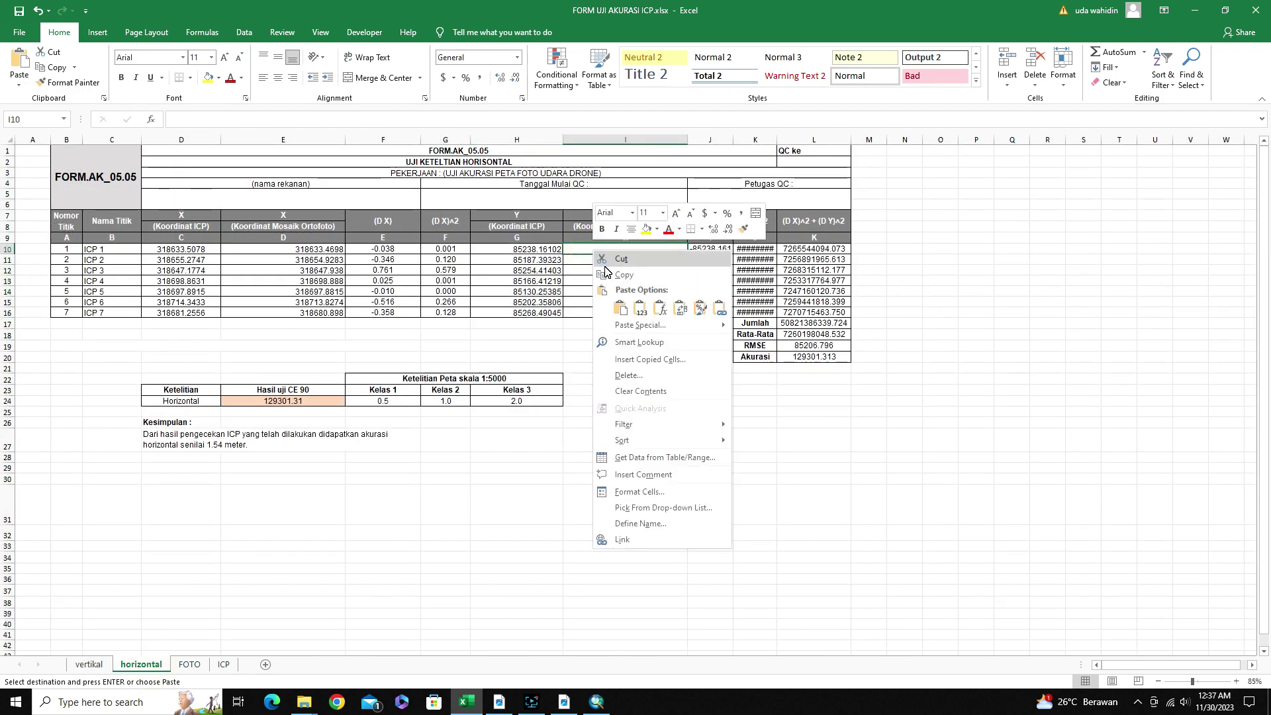
{"action": "left_click", "coordinate": [639, 308]}
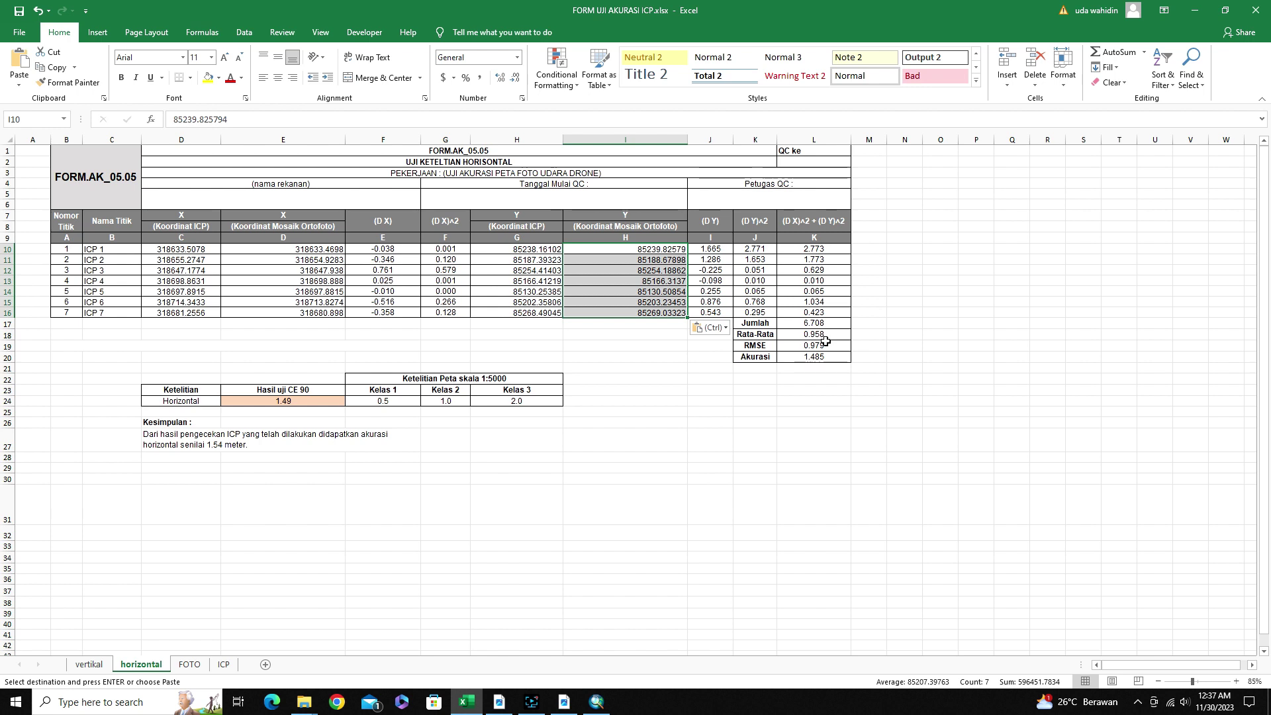
Examine the horizontal RMSE and Akurasi formulas, then compare the CE 90 result with the 1:5000 class limits in the regulation PDF and the form
{"action": "left_click", "coordinate": [791, 345]}
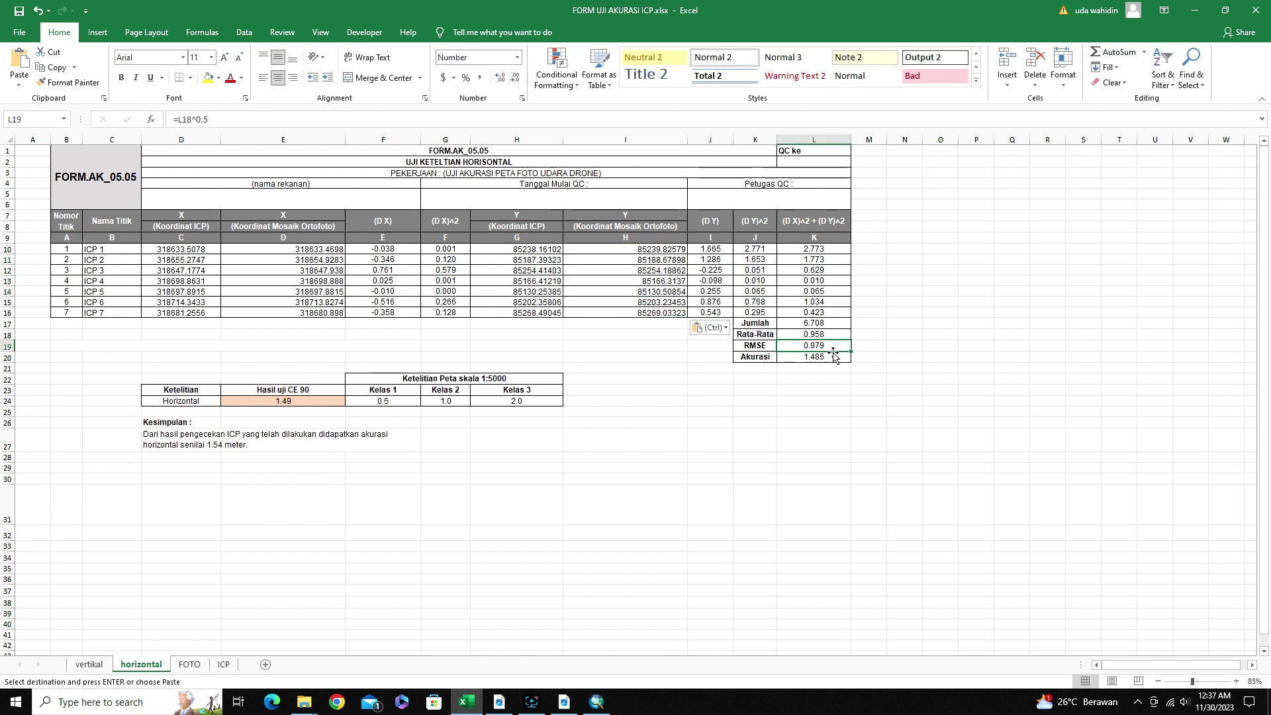
{"action": "left_click", "coordinate": [797, 356]}
{"action": "double_click", "coordinate": [797, 357]}
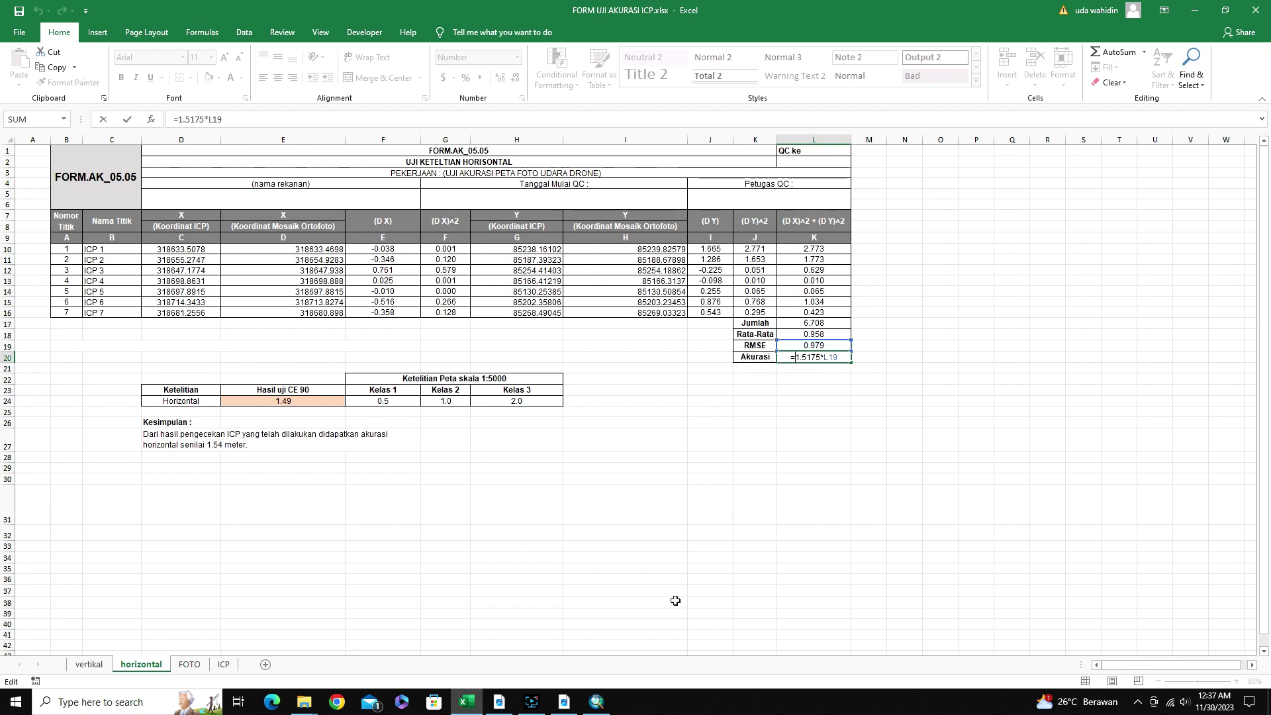
{"action": "key", "text": "Escape"}
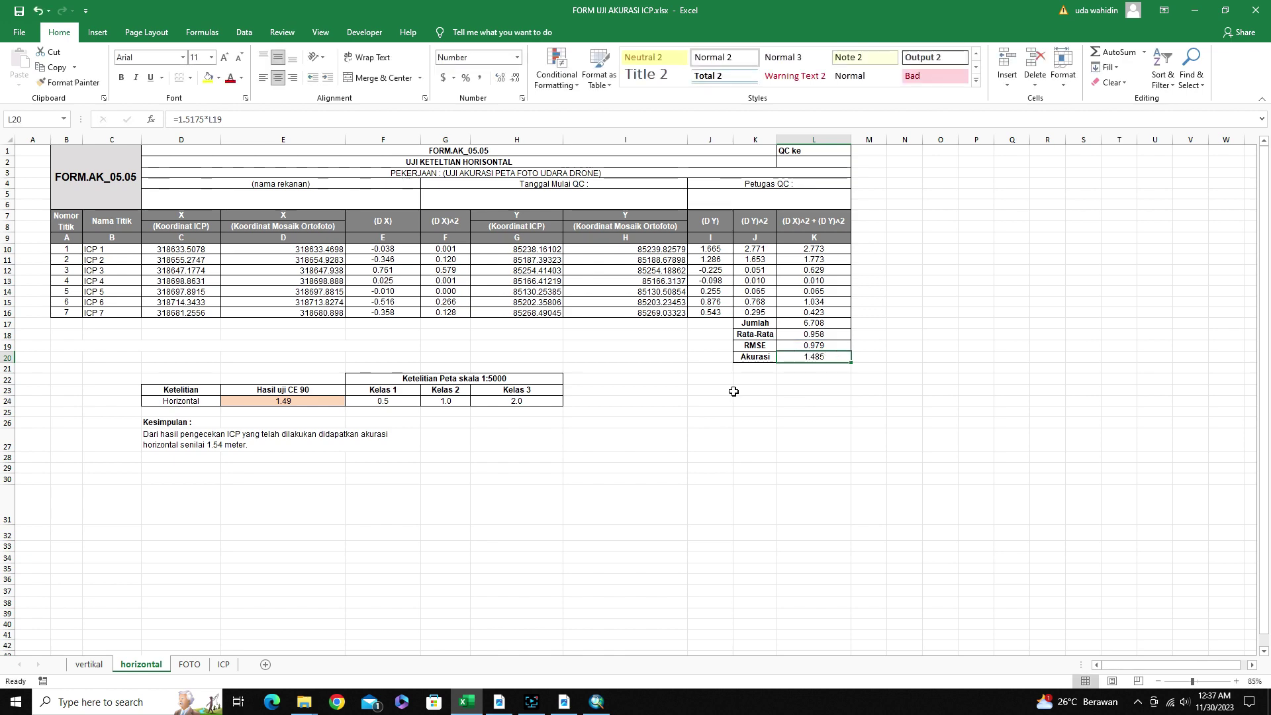
{"action": "left_click", "coordinate": [564, 702]}
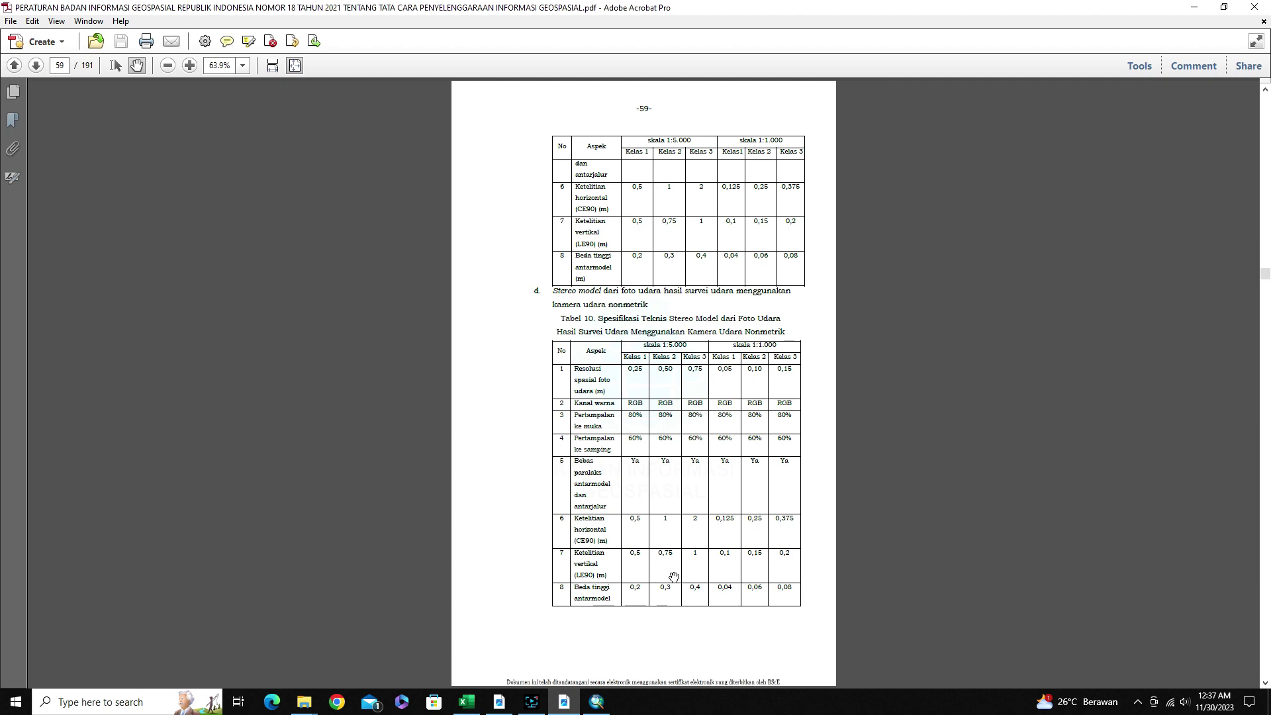
{"action": "left_click", "coordinate": [467, 701]}
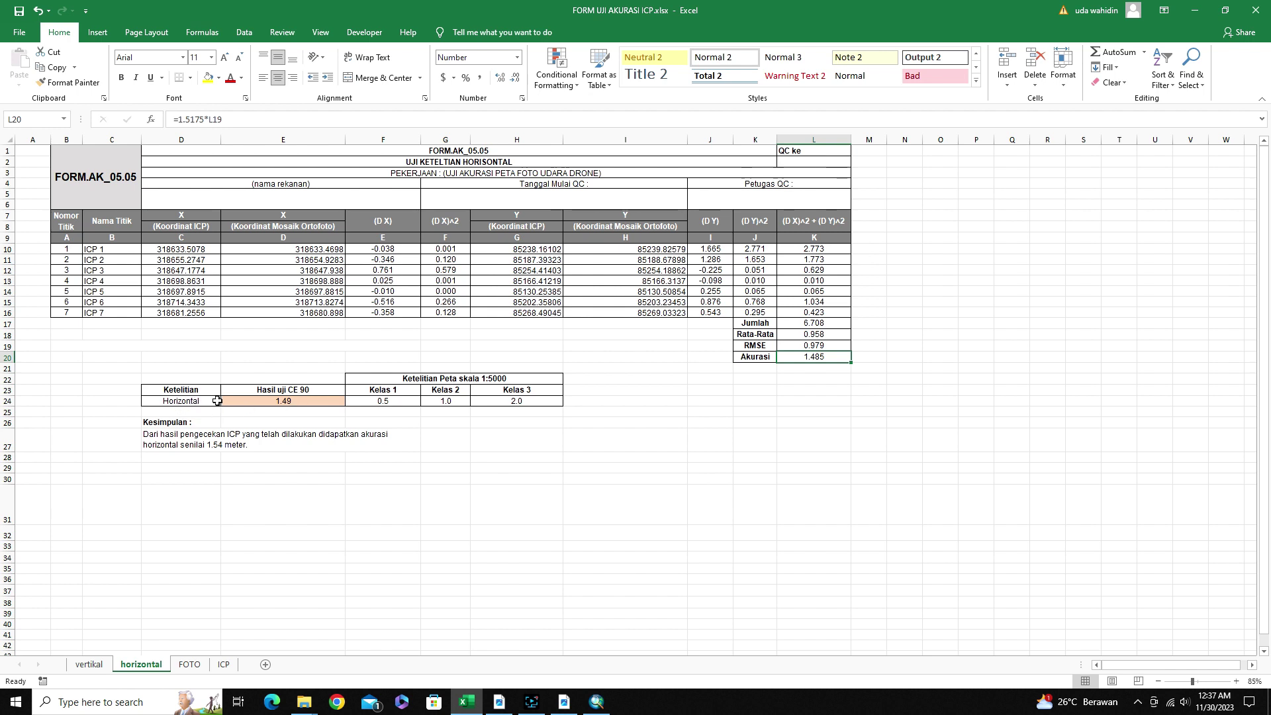
{"action": "left_click", "coordinate": [305, 401]}
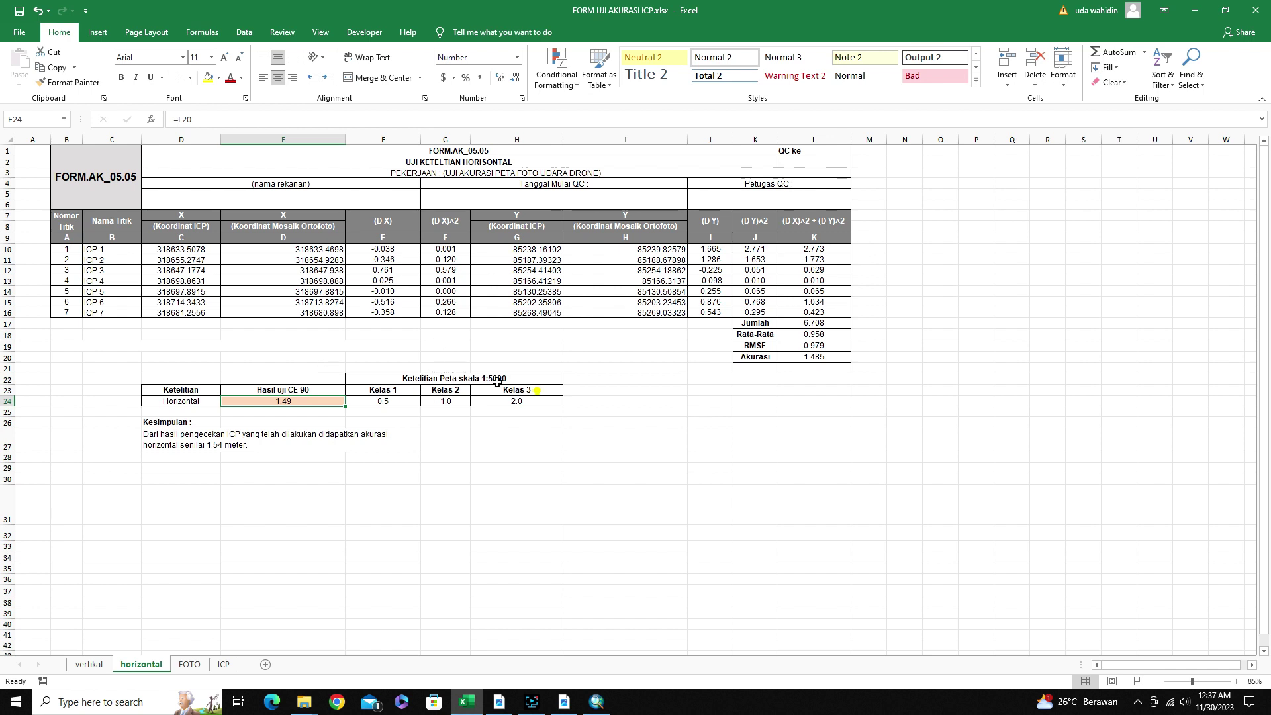
{"action": "left_click", "coordinate": [537, 391]}
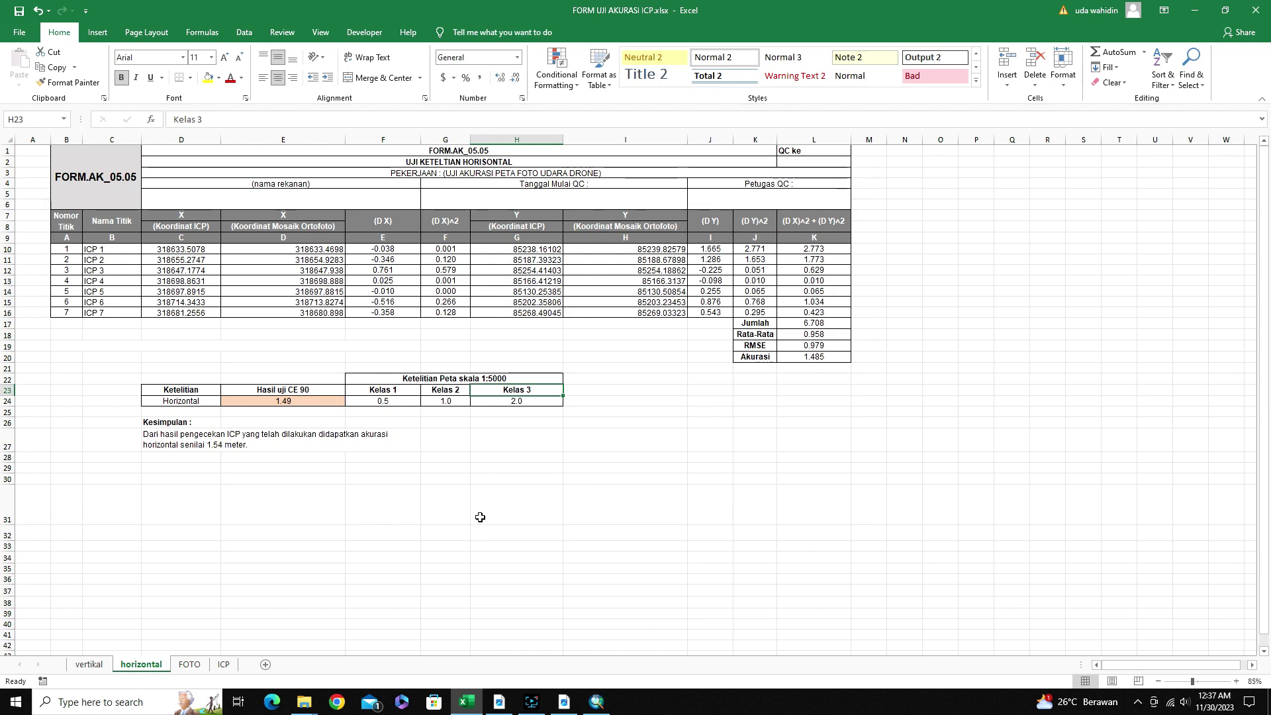
Copy the seven Koor_Z values from the ICP sheet into the vertikal sheet's Z (Koordinat ICP) column as values, starting at D10
{"action": "left_click", "coordinate": [91, 666]}
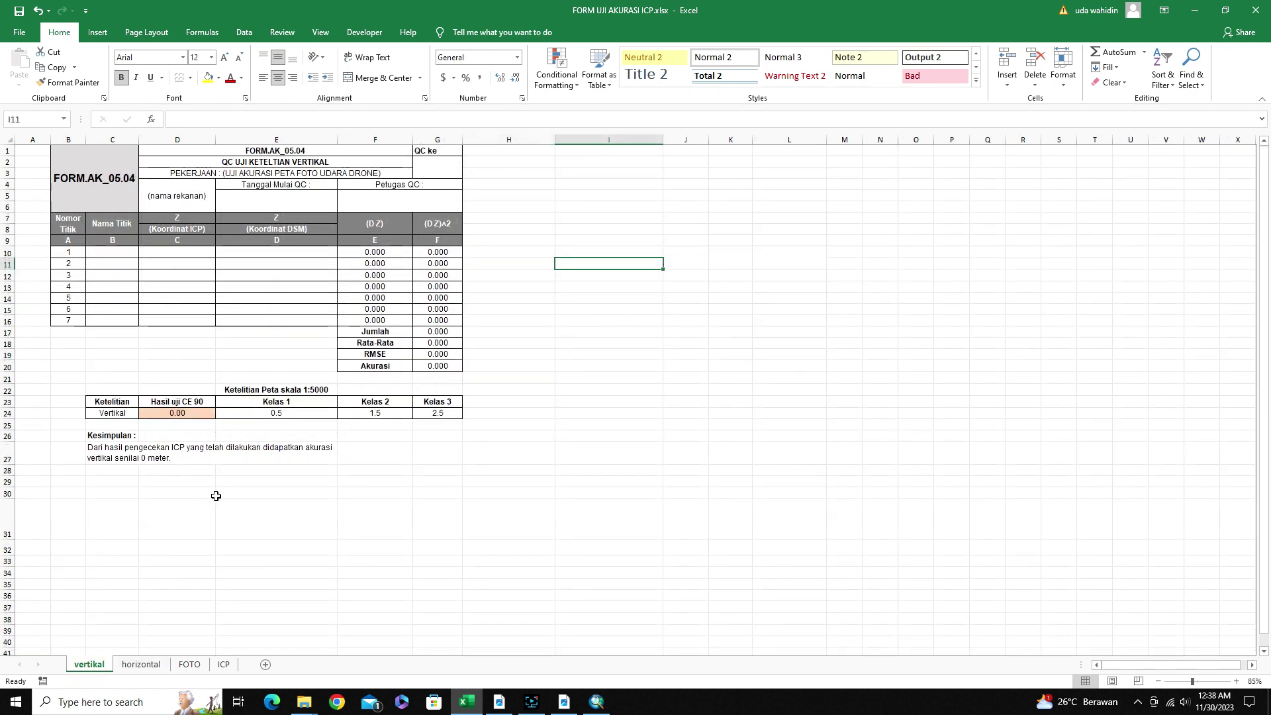
{"action": "left_click", "coordinate": [177, 254]}
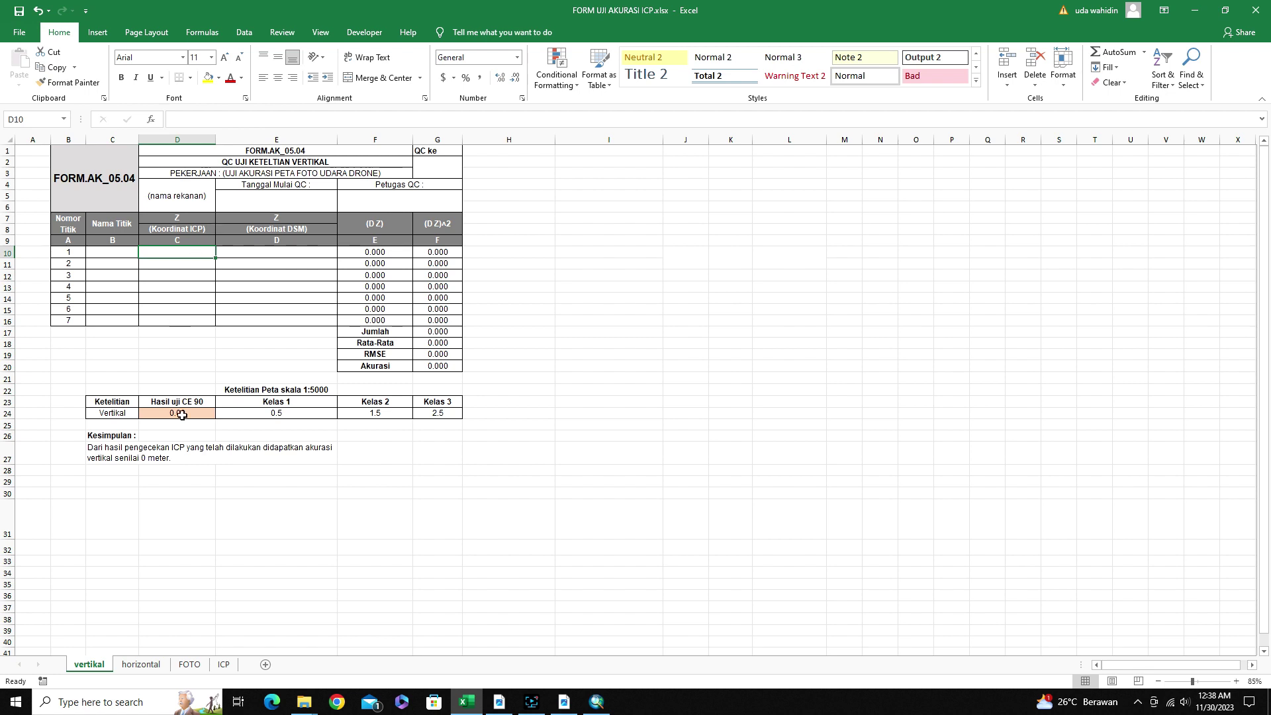
{"action": "left_click", "coordinate": [222, 664]}
{"action": "left_click_drag", "start_coordinate": [292, 168], "coordinate": [288, 248]}
{"action": "right_click", "coordinate": [287, 251]}
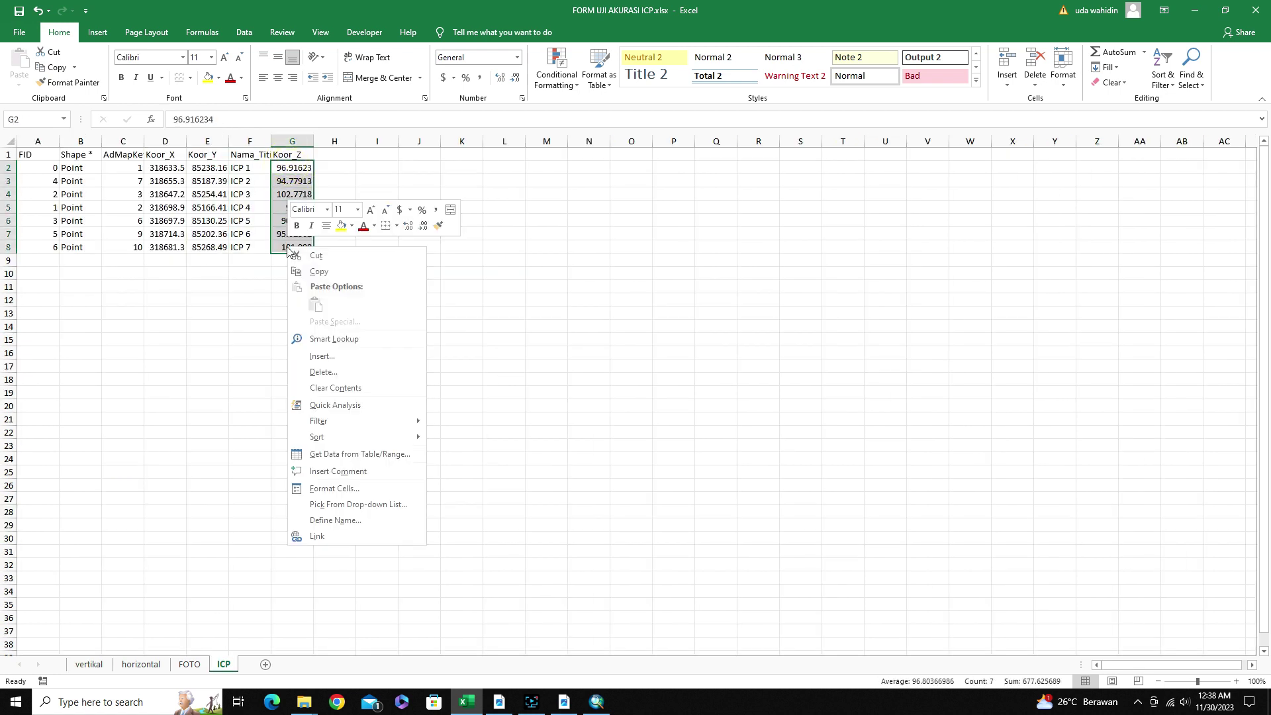
{"action": "left_click", "coordinate": [316, 271]}
{"action": "left_click", "coordinate": [89, 664]}
{"action": "right_click", "coordinate": [182, 253]}
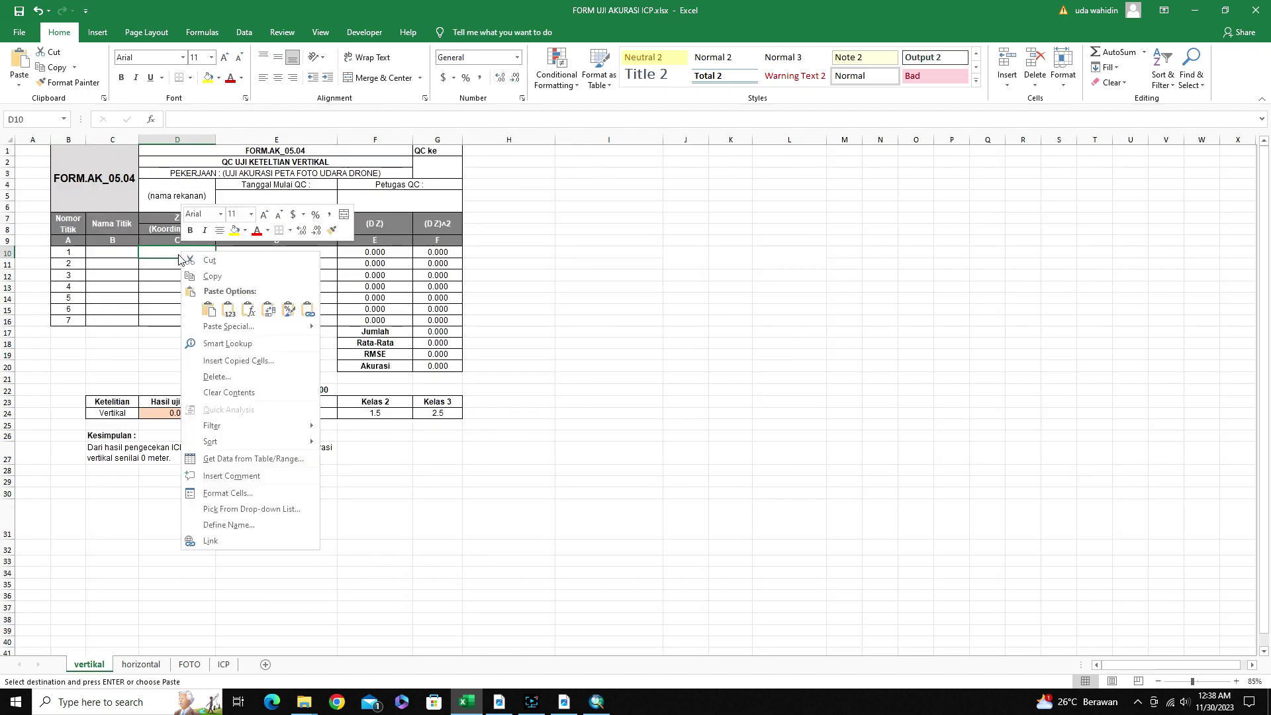
{"action": "left_click", "coordinate": [228, 309]}
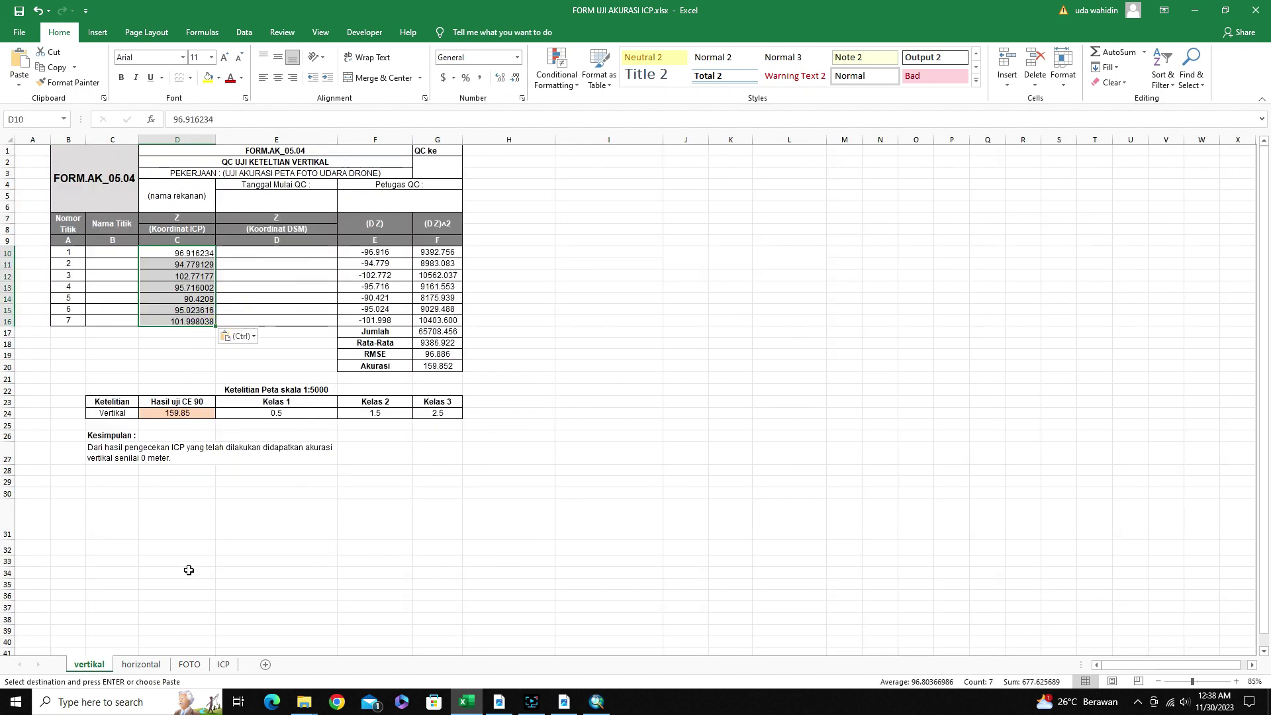
Copy the seven DSM_BLK values from the FOTO sheet into the vertikal sheet's Z (Koordinat DSM) column as values, starting at E10
{"action": "left_click", "coordinate": [189, 665]}
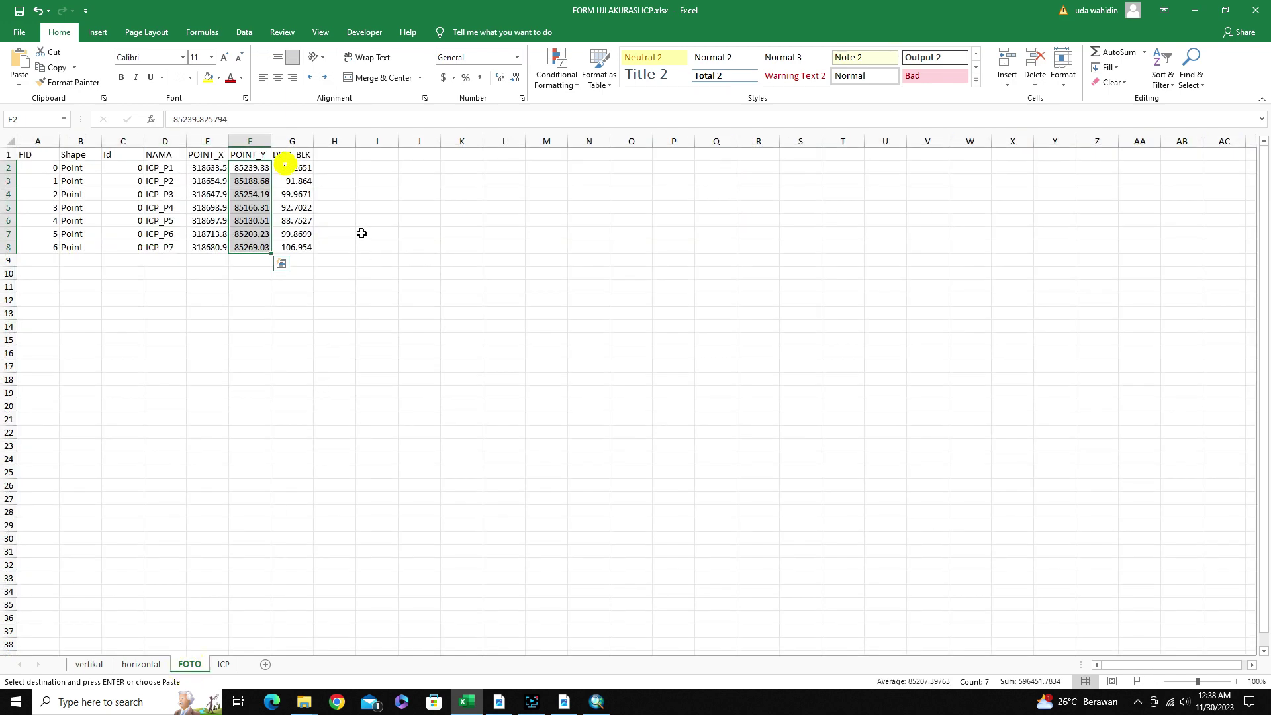
{"action": "left_click_drag", "start_coordinate": [292, 167], "coordinate": [292, 247]}
{"action": "right_click", "coordinate": [288, 249]}
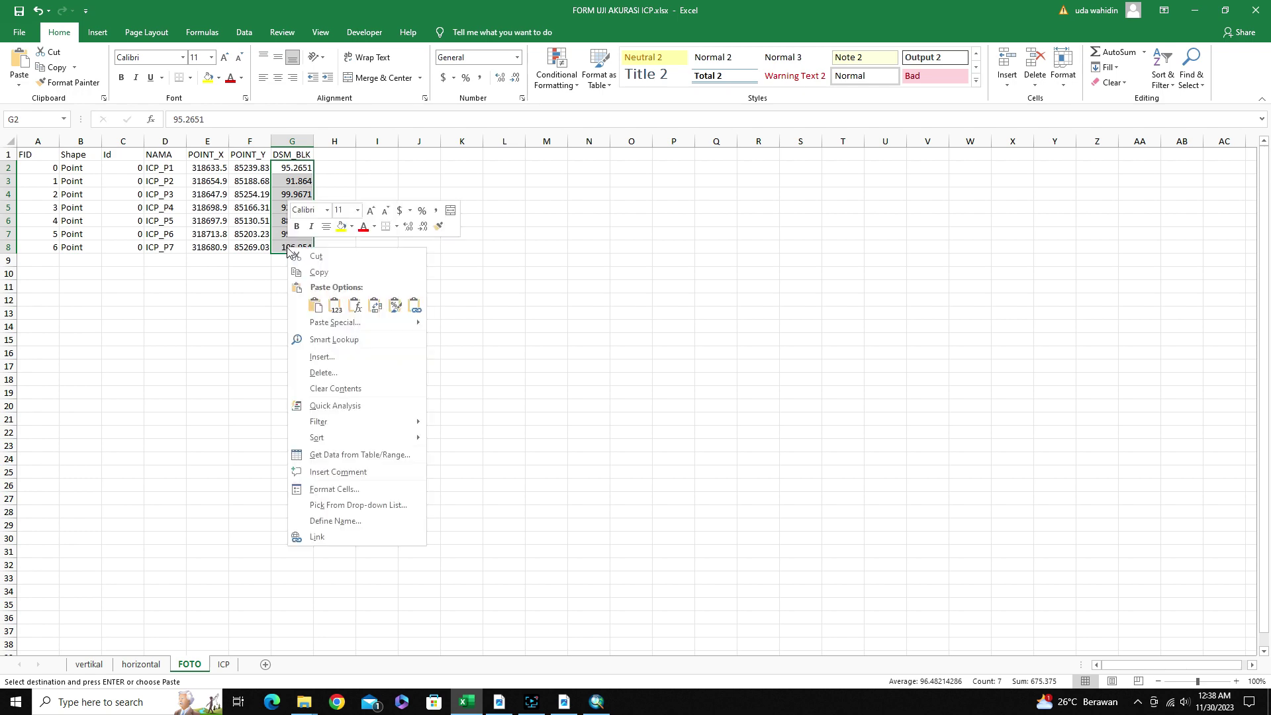
{"action": "left_click", "coordinate": [319, 272]}
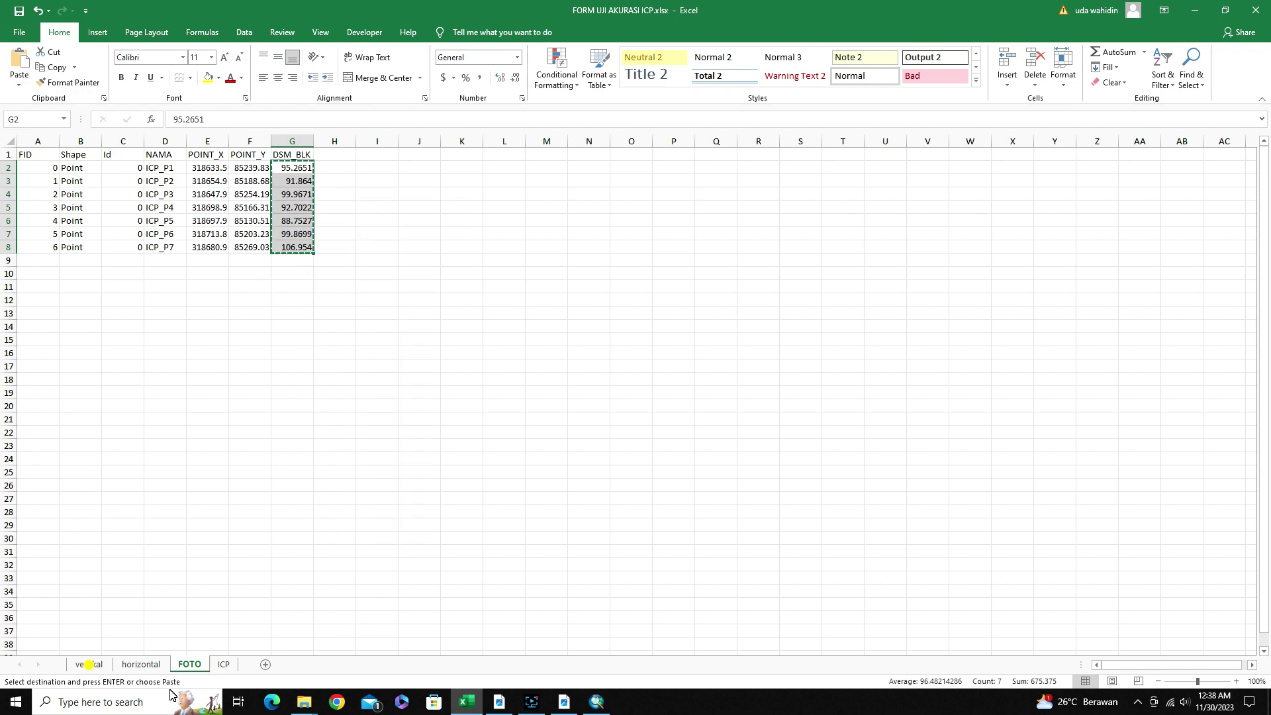
{"action": "left_click", "coordinate": [89, 664]}
{"action": "right_click", "coordinate": [265, 255]}
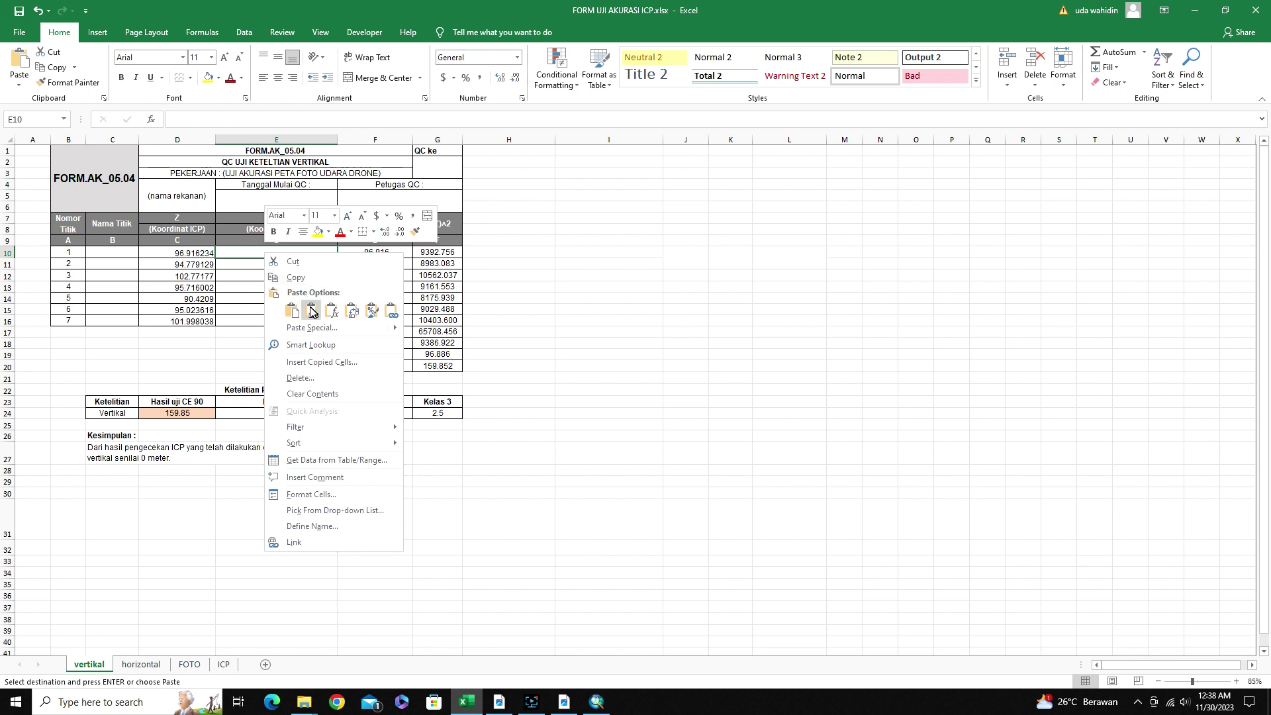
{"action": "left_click", "coordinate": [311, 312]}
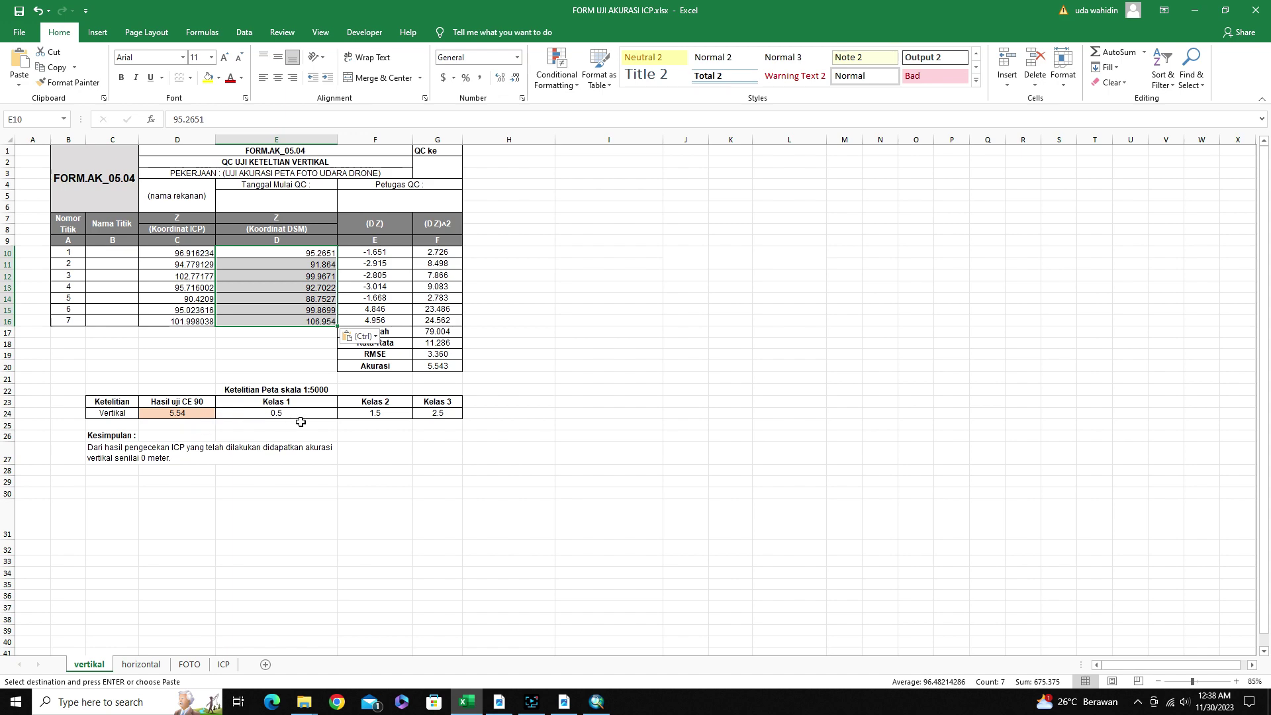
Compare the vertical accuracy result with the form's Kelas 3 limit and the regulation PDF's 1:5000 specification tables, then review the horizontal sheet
{"action": "left_click", "coordinate": [451, 412]}
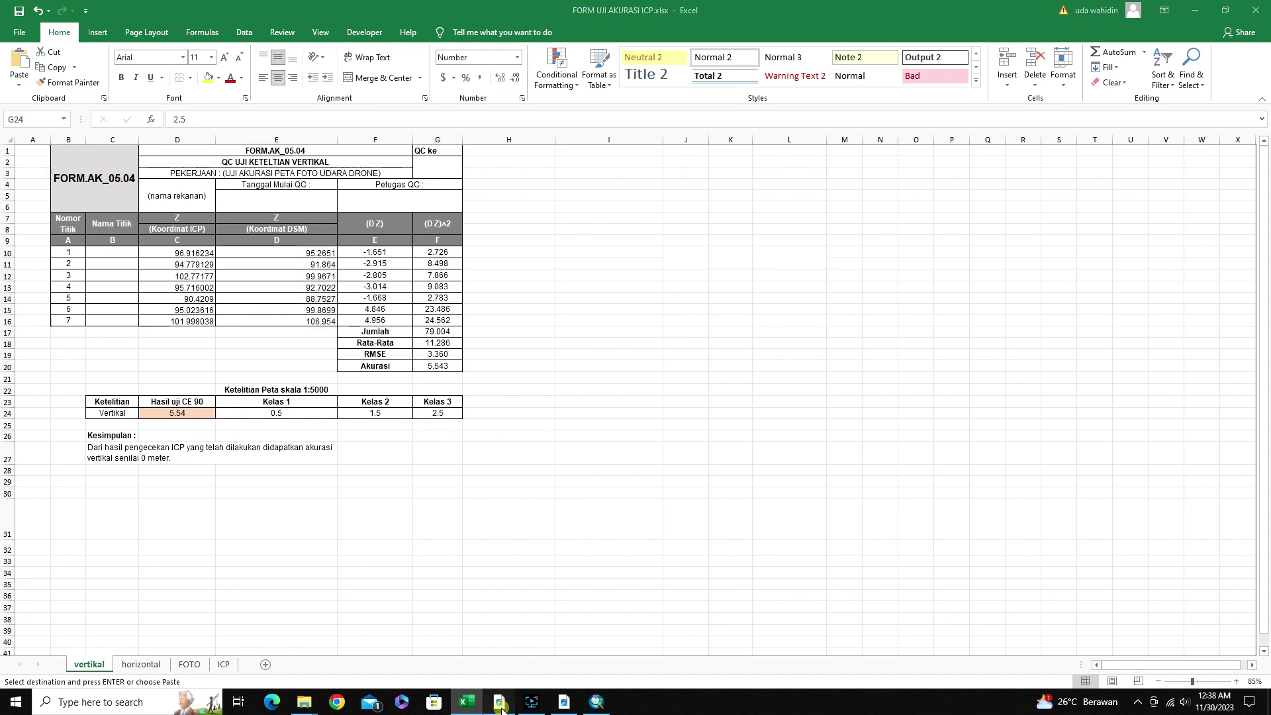
{"action": "left_click", "coordinate": [533, 702]}
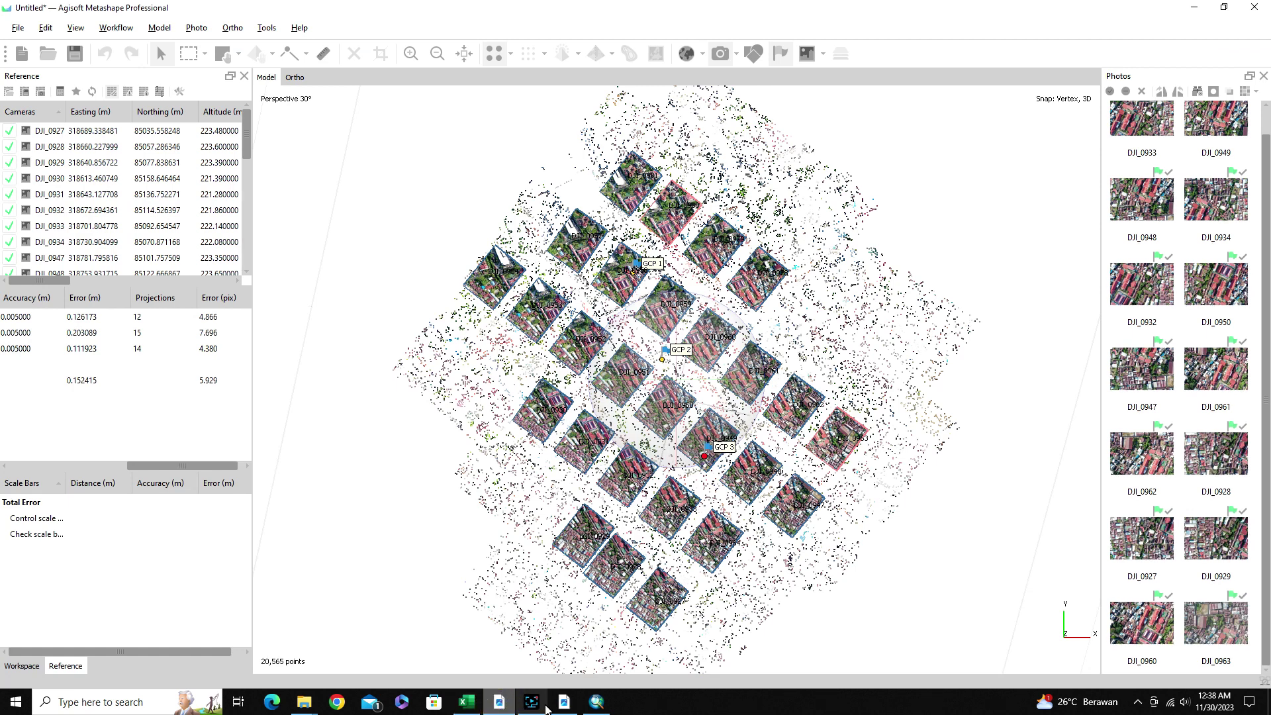
{"action": "left_click", "coordinate": [565, 702]}
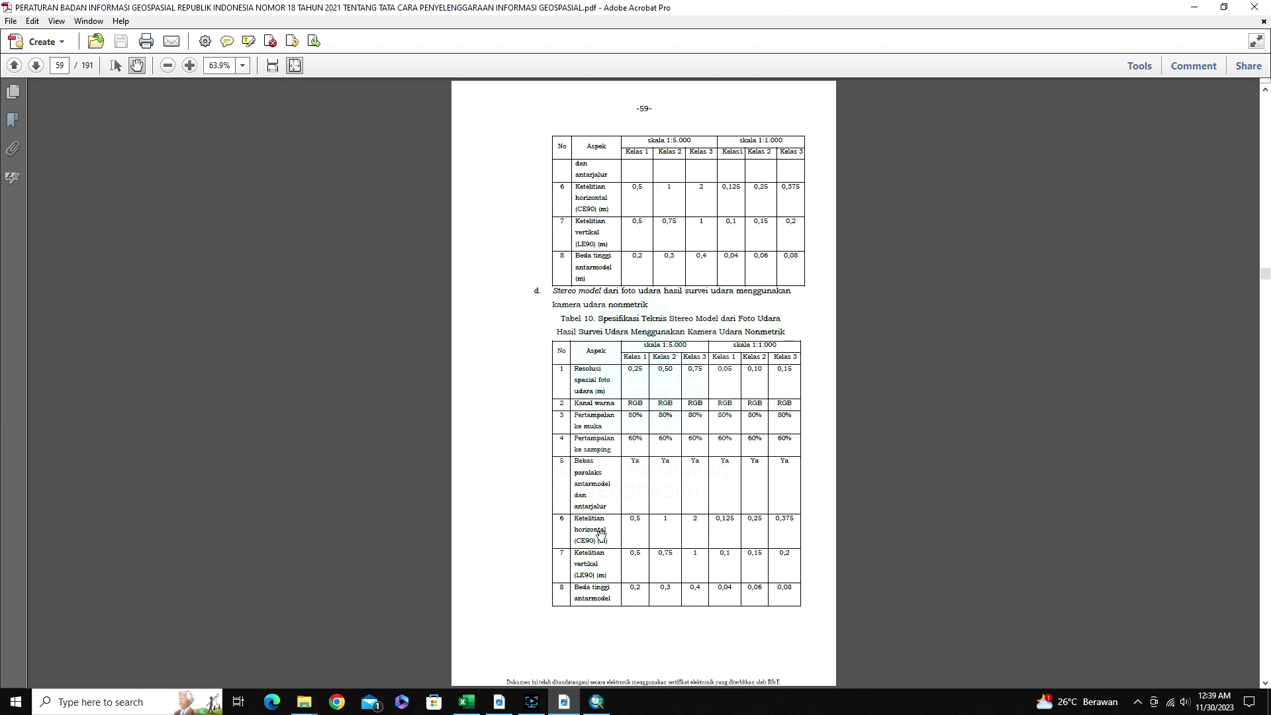
{"action": "scroll", "coordinate": [695, 540], "scroll_direction": "down", "scroll_amount": 2}
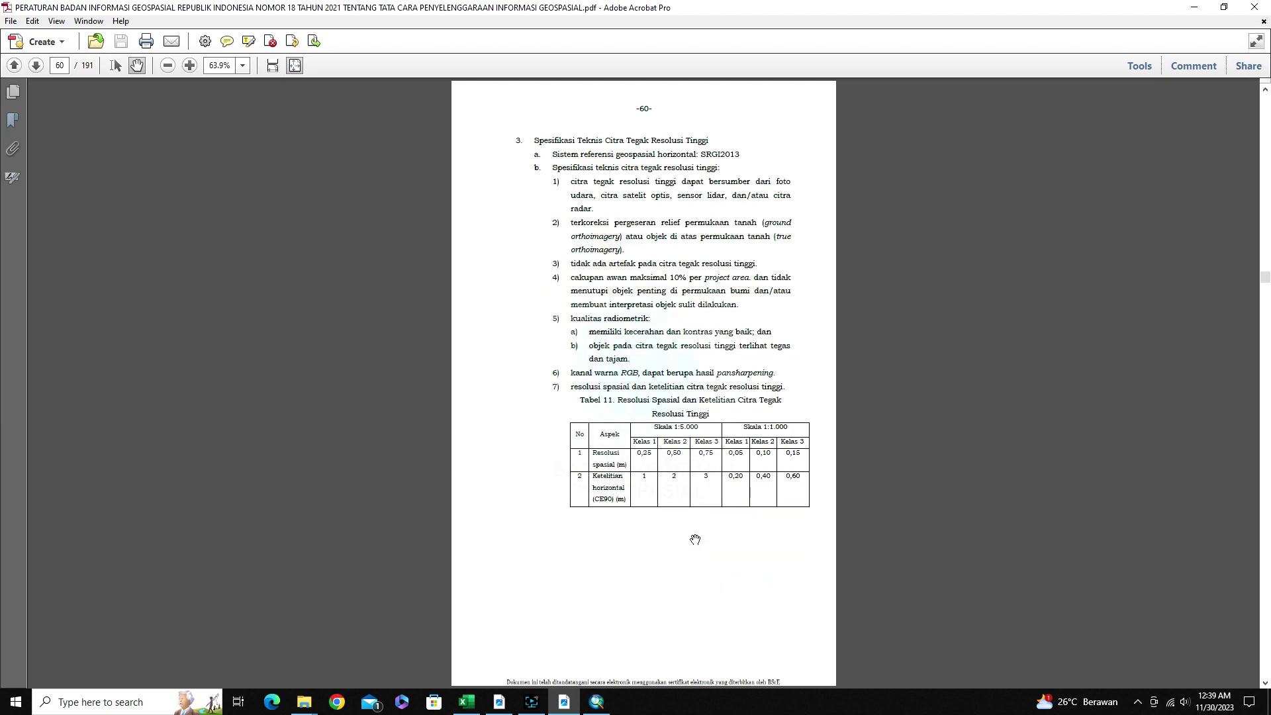
{"action": "scroll", "coordinate": [695, 540], "scroll_direction": "down", "scroll_amount": 2}
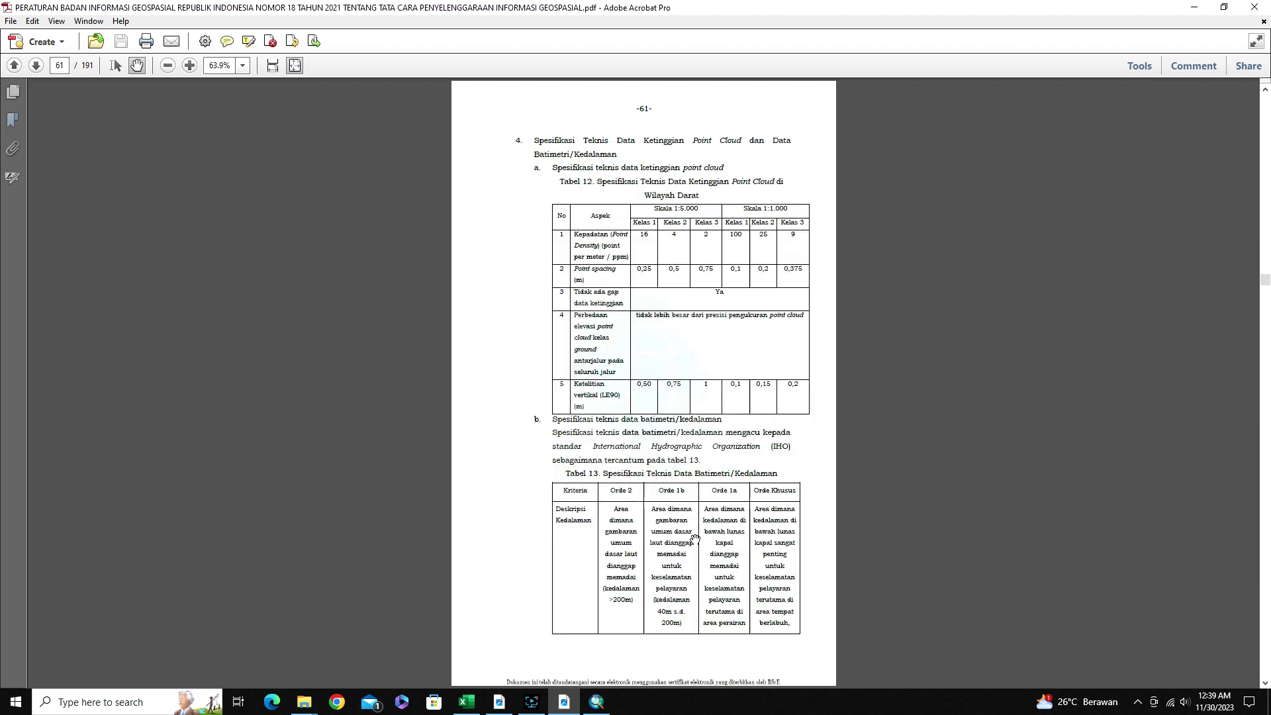
{"action": "left_click", "coordinate": [472, 703]}
{"action": "left_click", "coordinate": [140, 664]}
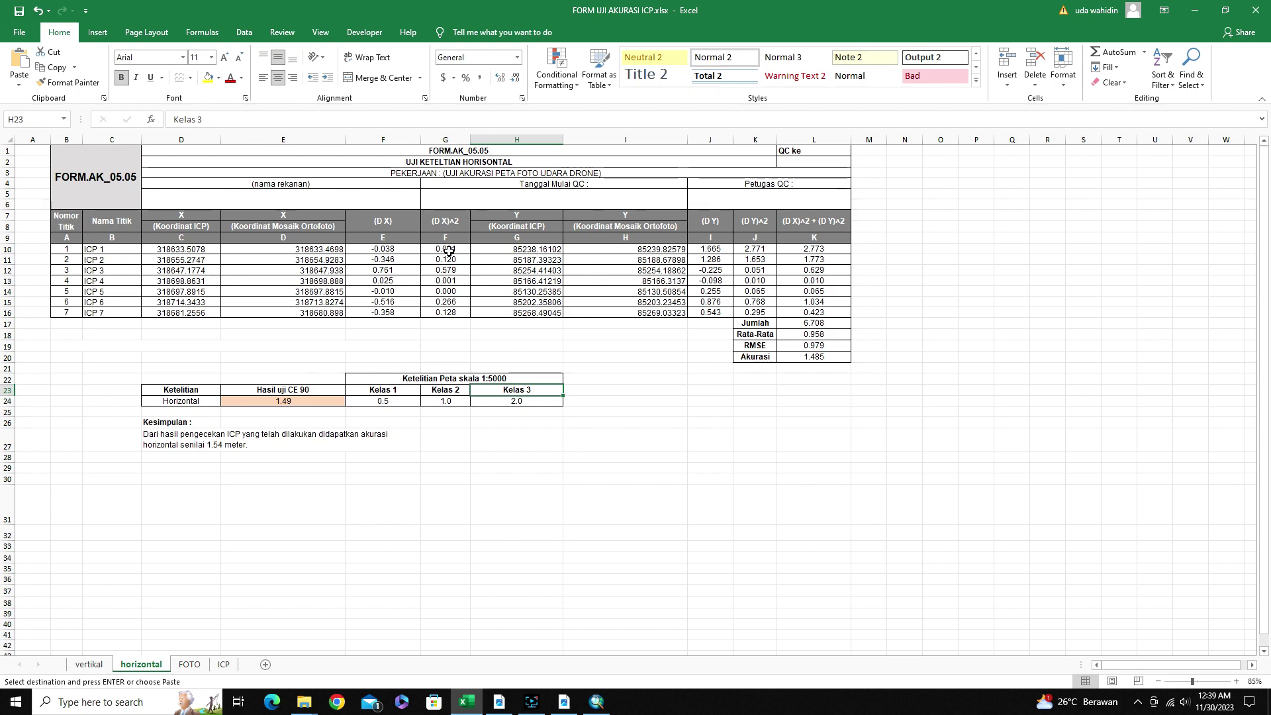
Switch to ArcMap, close the ICP_PETA attribute table and clear the selection of its seven points
{"action": "left_click", "coordinate": [531, 702]}
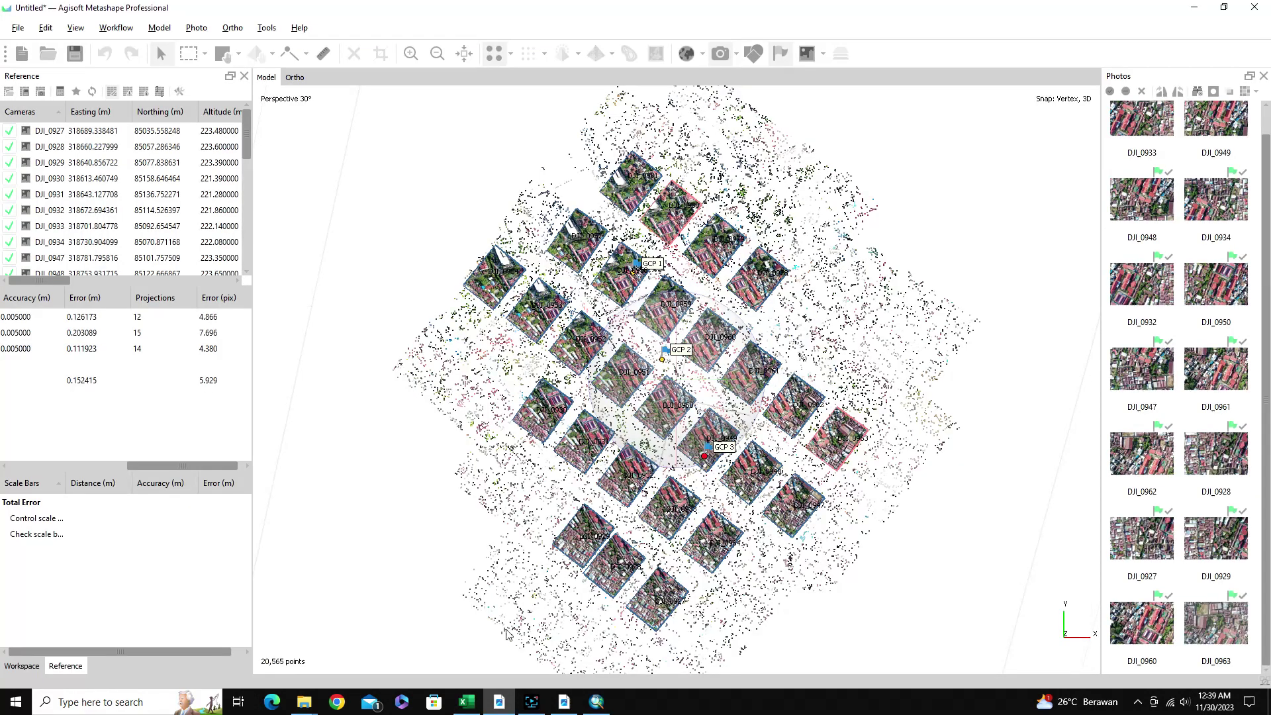
{"action": "left_click", "coordinate": [564, 702]}
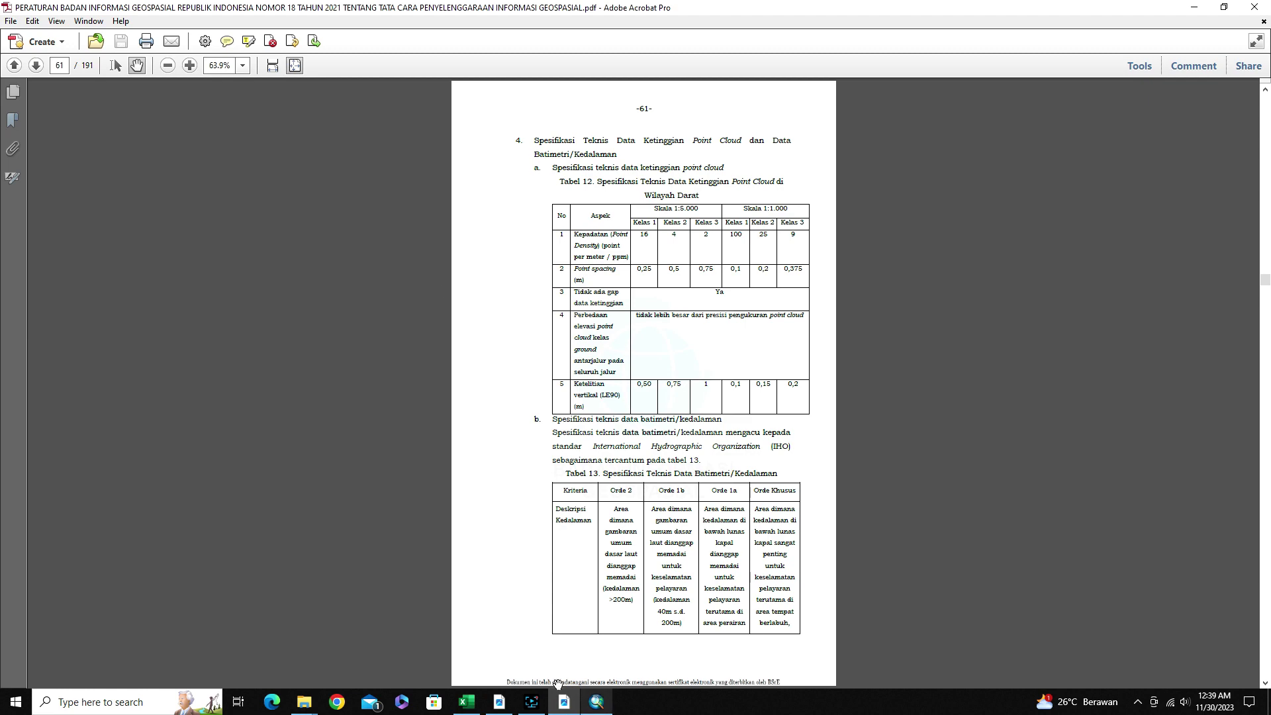
{"action": "left_click", "coordinate": [597, 702]}
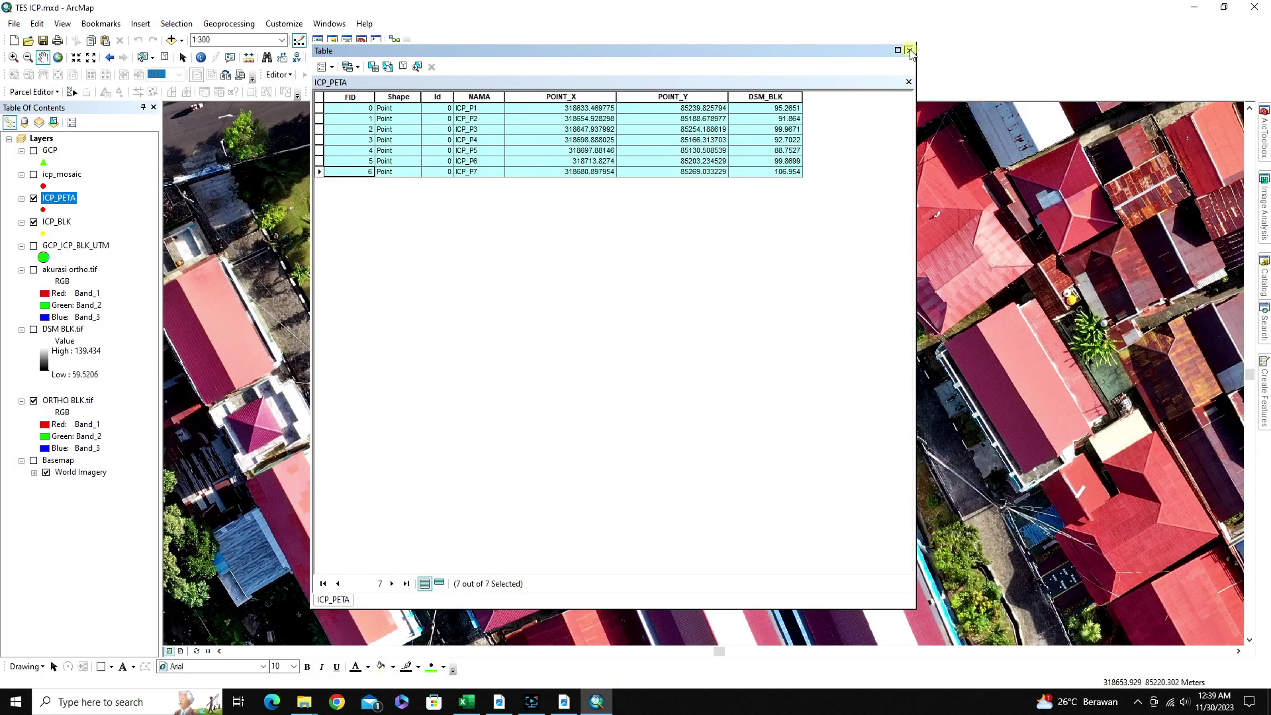
{"action": "left_click", "coordinate": [909, 50]}
{"action": "left_click", "coordinate": [165, 57]}
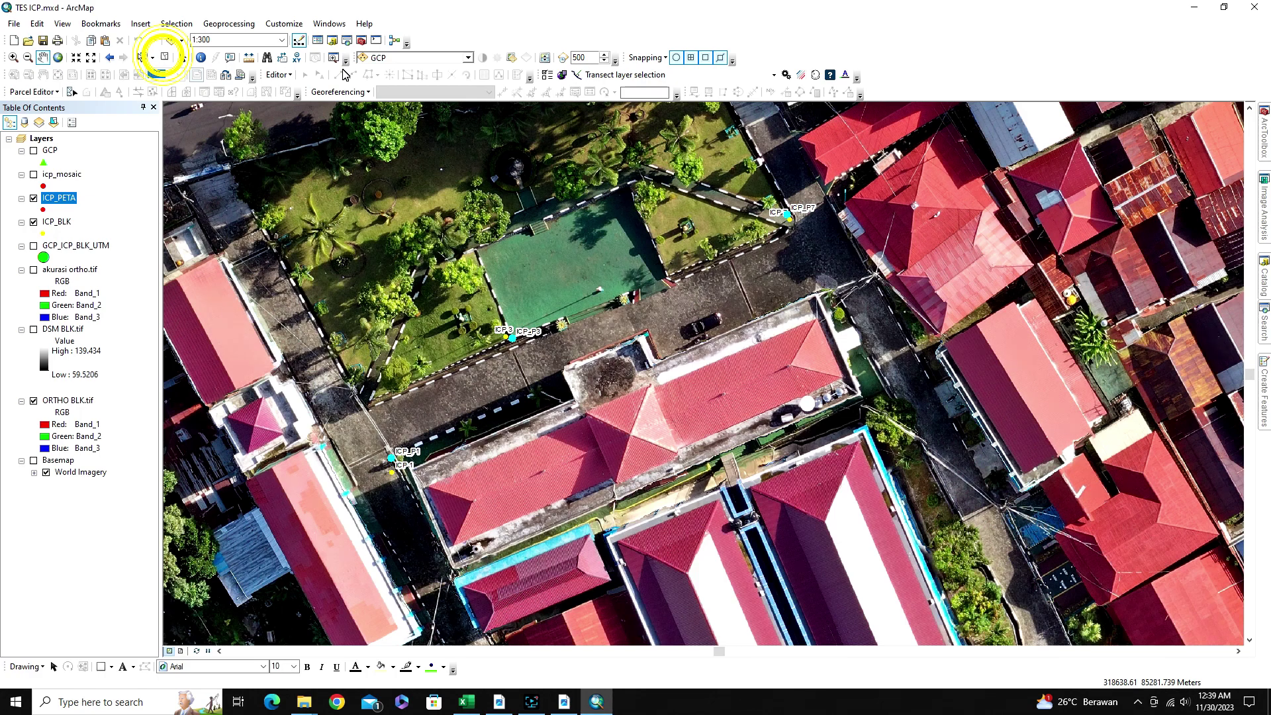
{"action": "scroll", "coordinate": [530, 331], "scroll_direction": "up", "scroll_amount": 2}
{"action": "scroll", "coordinate": [554, 236], "scroll_direction": "down", "scroll_amount": 2}
{"action": "scroll", "coordinate": [554, 236], "scroll_direction": "down", "scroll_amount": 3}
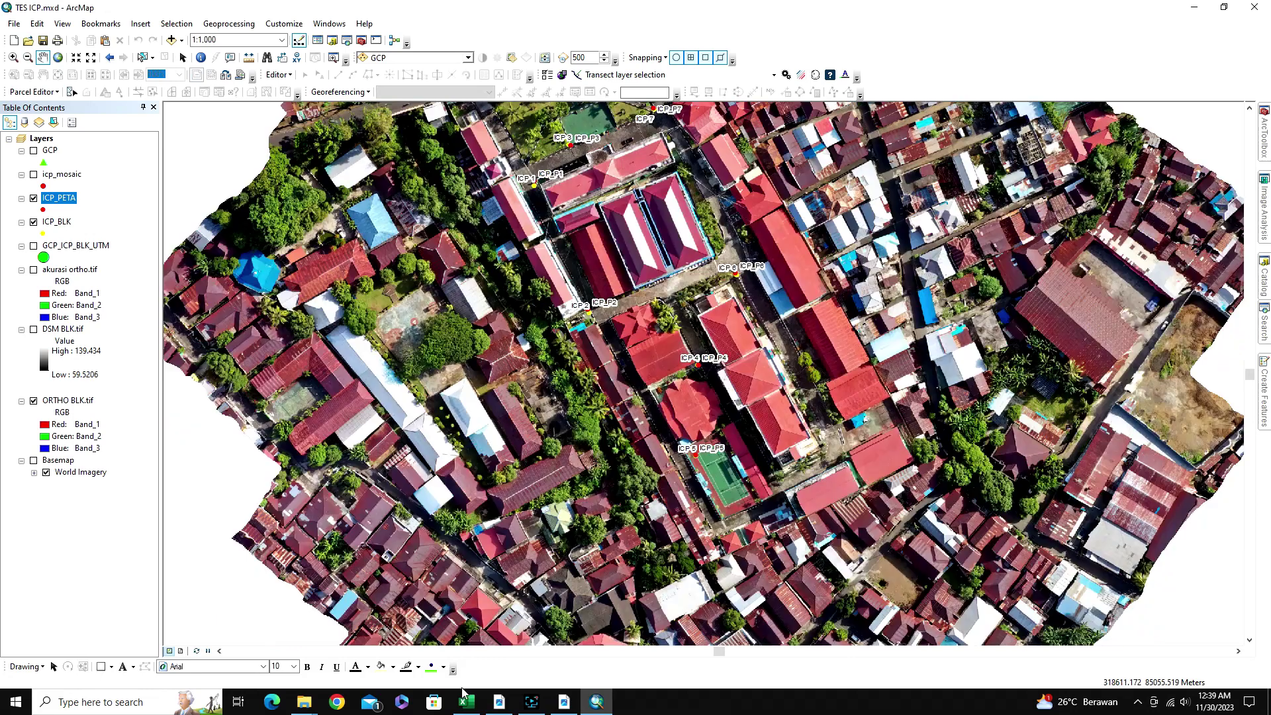
Switch to Excel and compare the horizontal sheet's CE 90 result with the Kelas 3 limit for the 1:5000 scale
{"action": "left_click", "coordinate": [466, 701]}
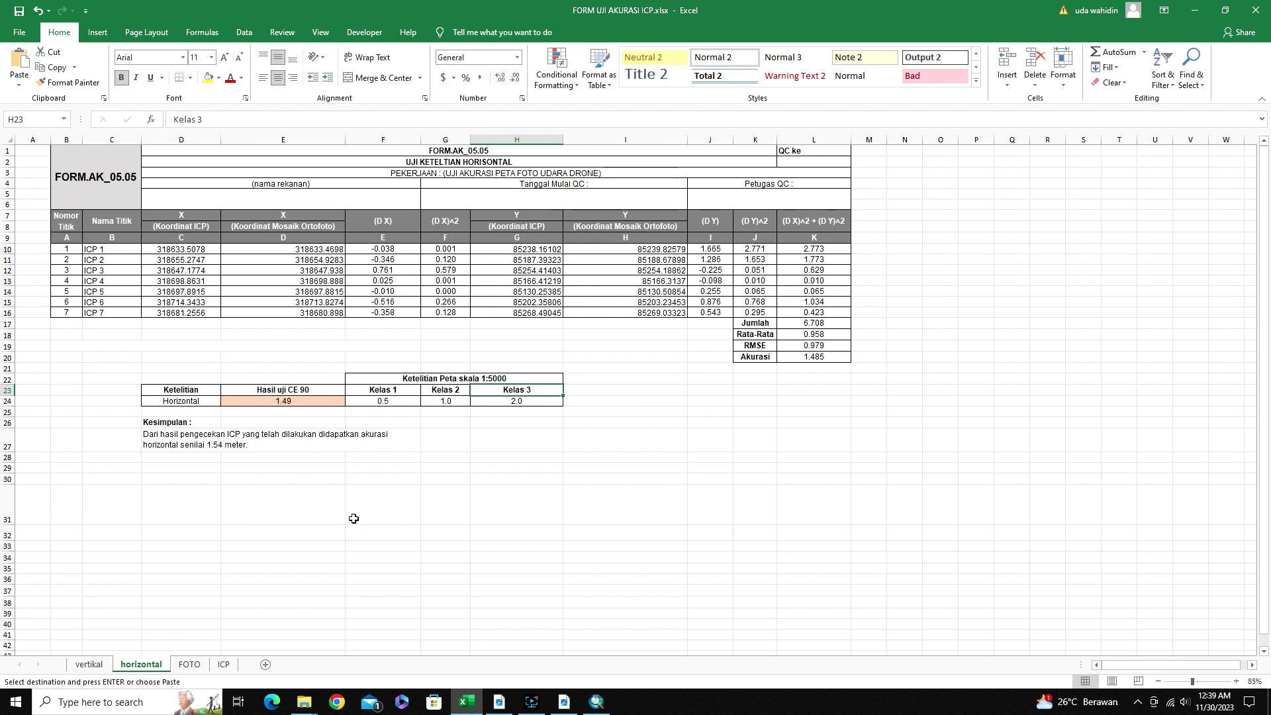
{"action": "left_click", "coordinate": [301, 403]}
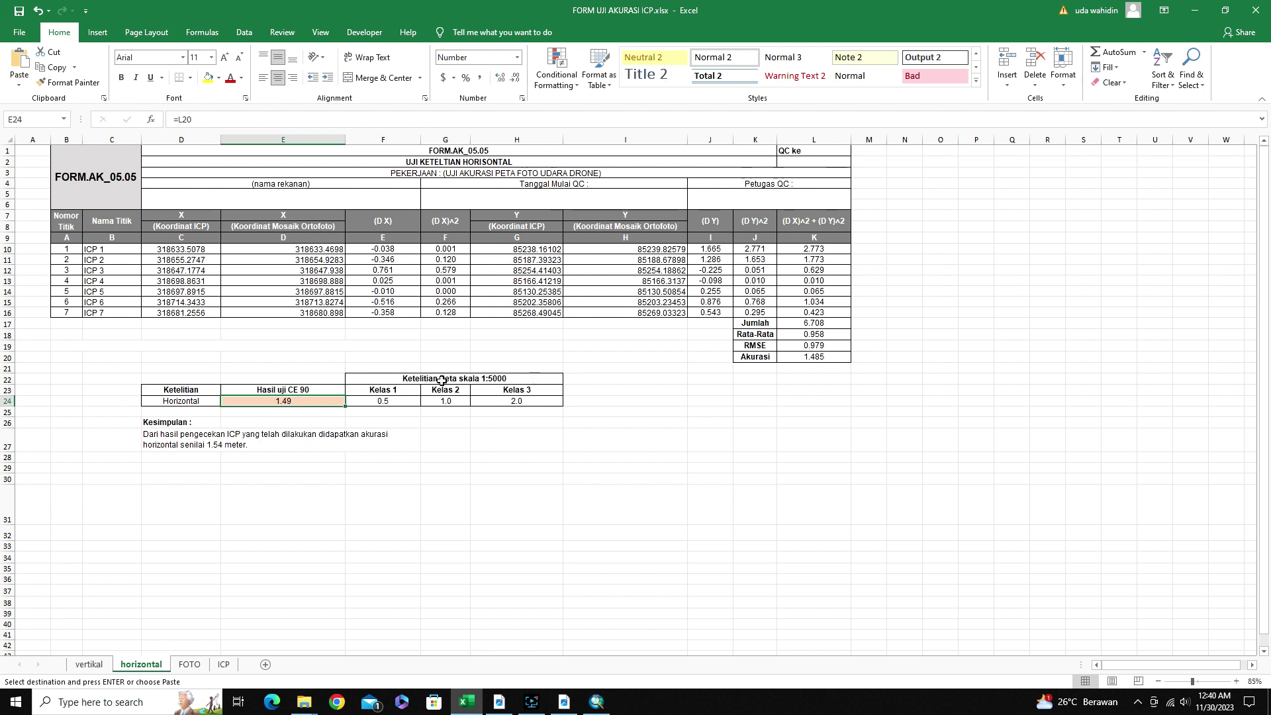
{"action": "left_click", "coordinate": [530, 403]}
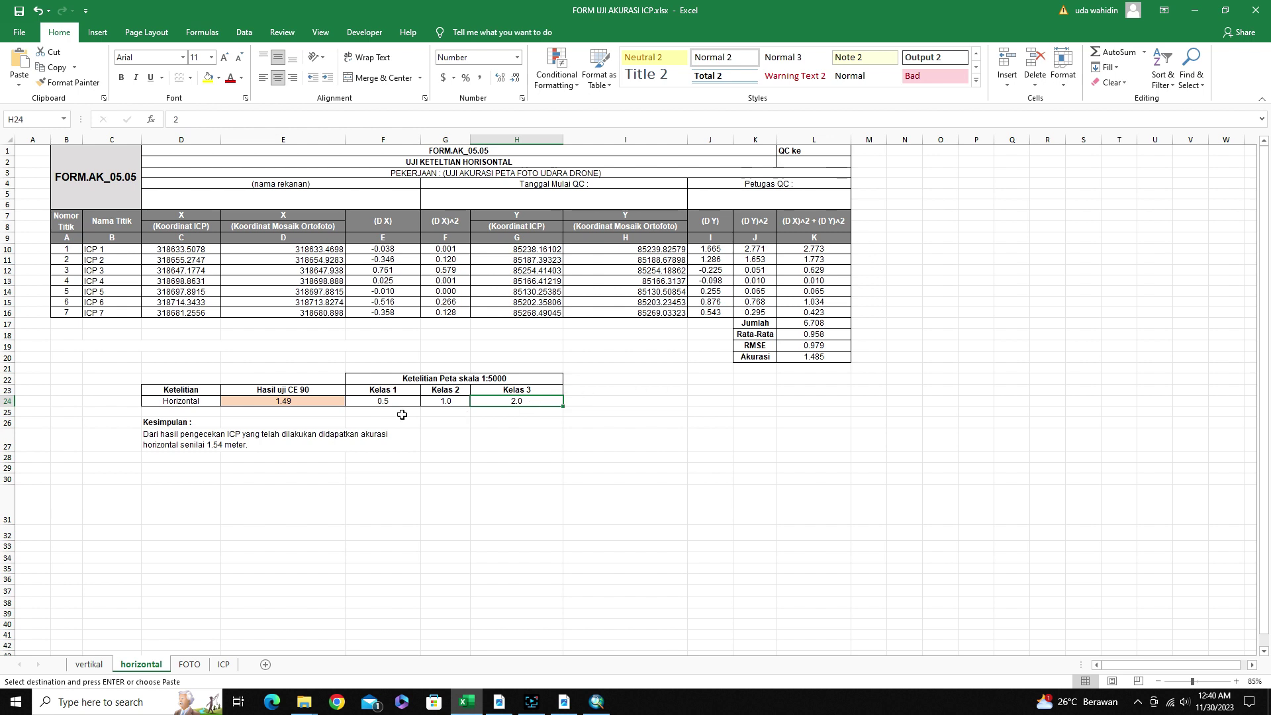
{"action": "left_click", "coordinate": [284, 402]}
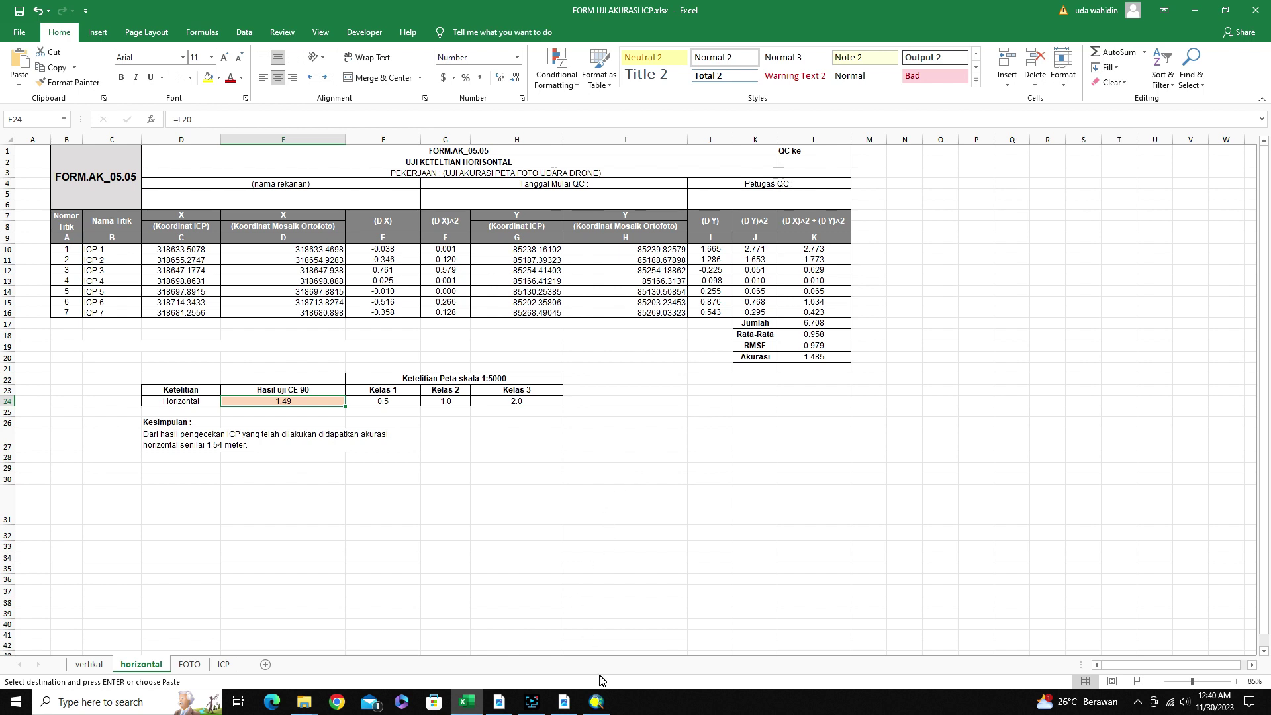
{"action": "left_click", "coordinate": [596, 701]}
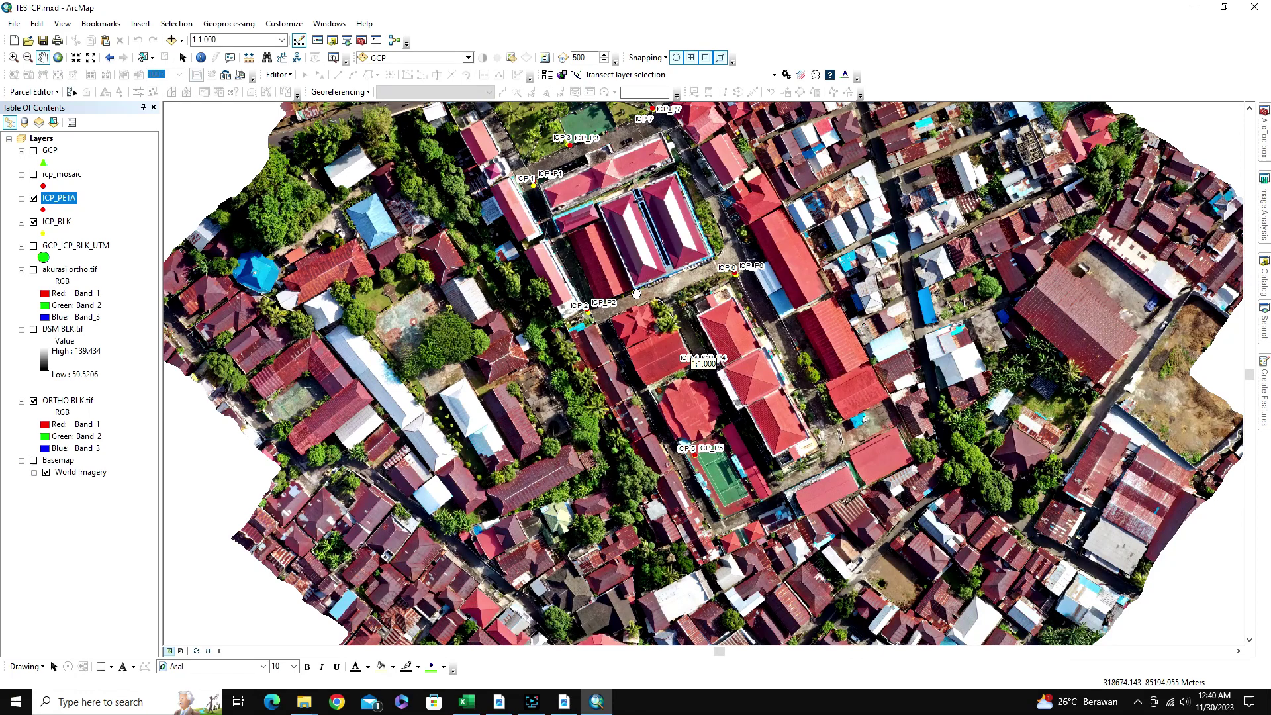
{"action": "left_click_drag", "start_coordinate": [635, 293], "coordinate": [637, 325]}
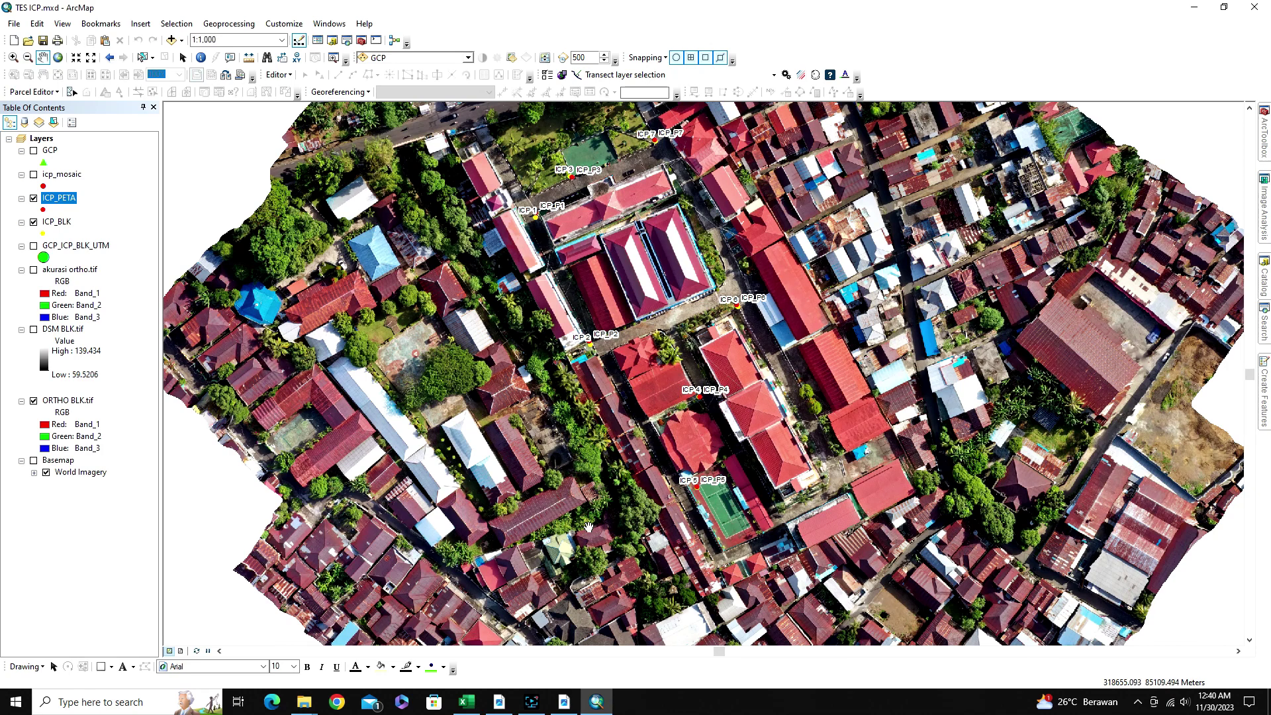
{"action": "scroll", "coordinate": [589, 526], "scroll_direction": "up", "scroll_amount": 2}
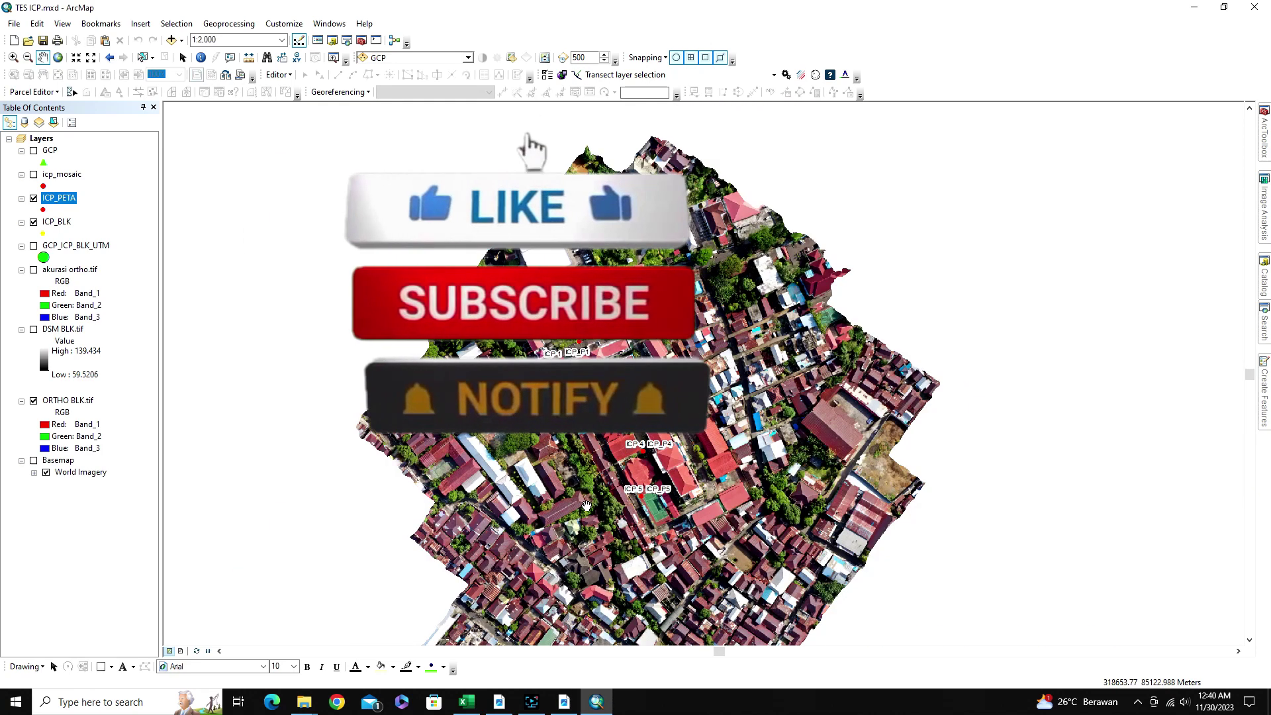